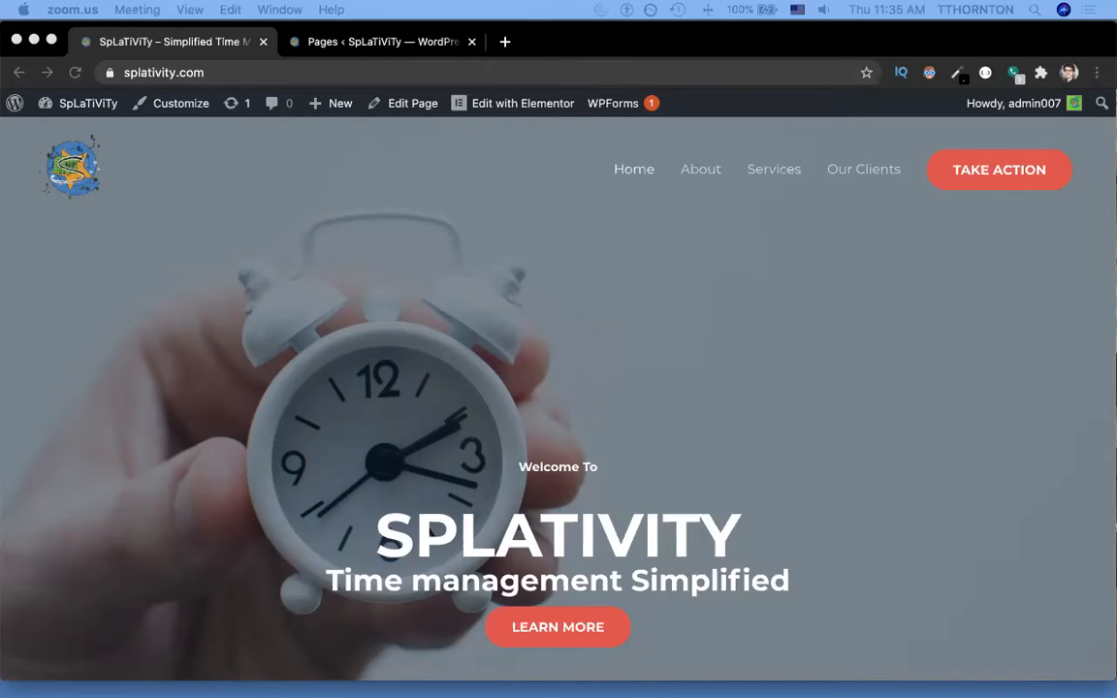
Load the WordPress admin area at /wp-admin.
{"action": "left_click", "coordinate": [652, 382]}
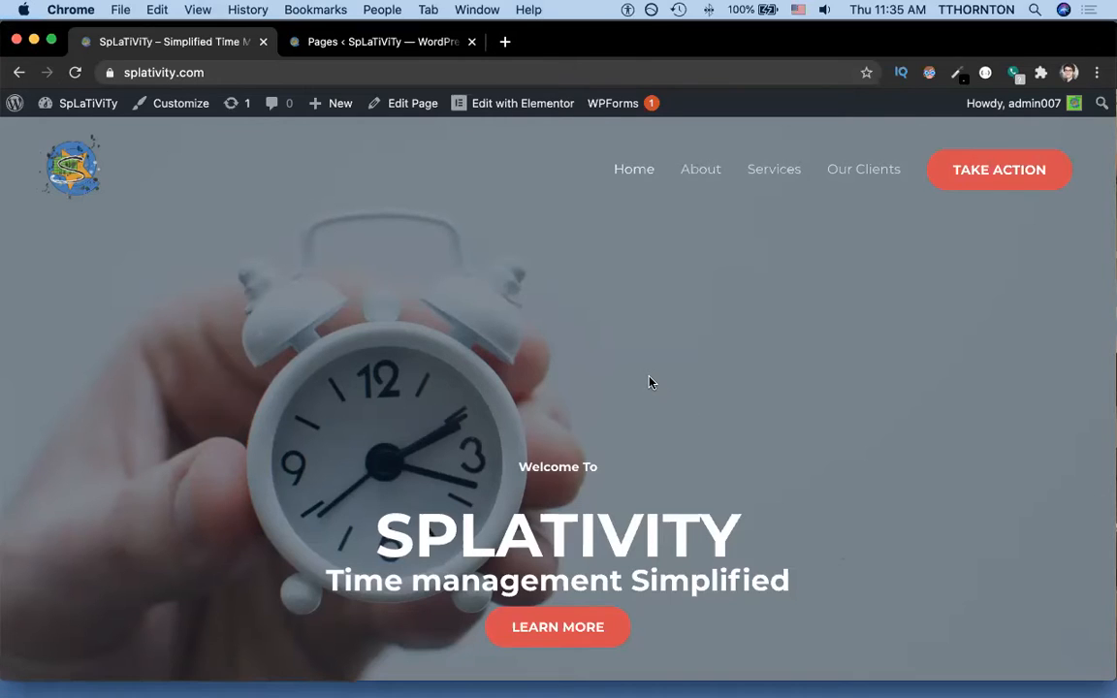
{"action": "key", "text": "super+l"}
{"action": "key", "text": "Right"}
{"action": "type", "text": "/"}
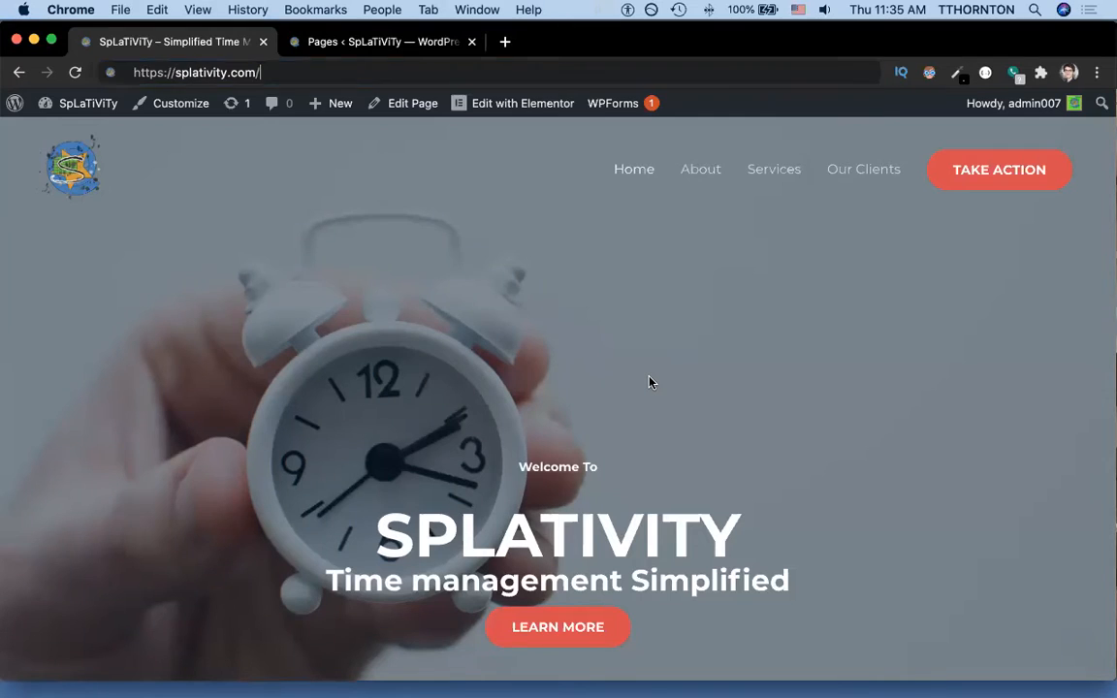
{"action": "type", "text": "wp-admin"}
{"action": "key", "text": "Return"}
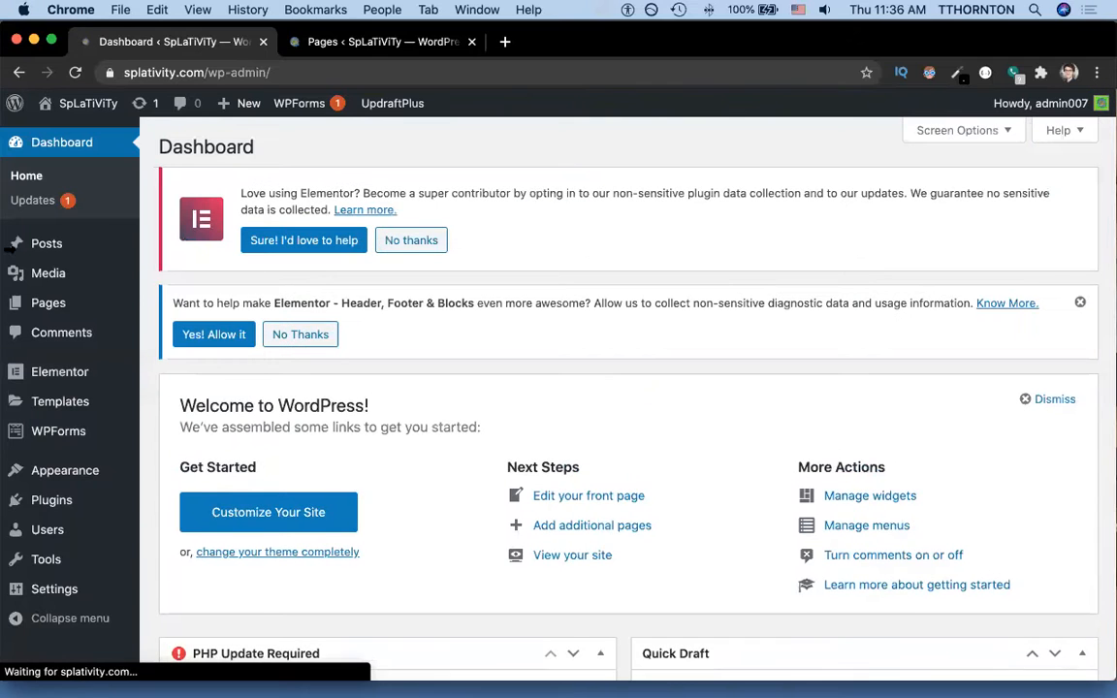
Open All Pages and move the old Contact page to the Trash.
{"action": "mouse_move", "coordinate": [61, 306]}
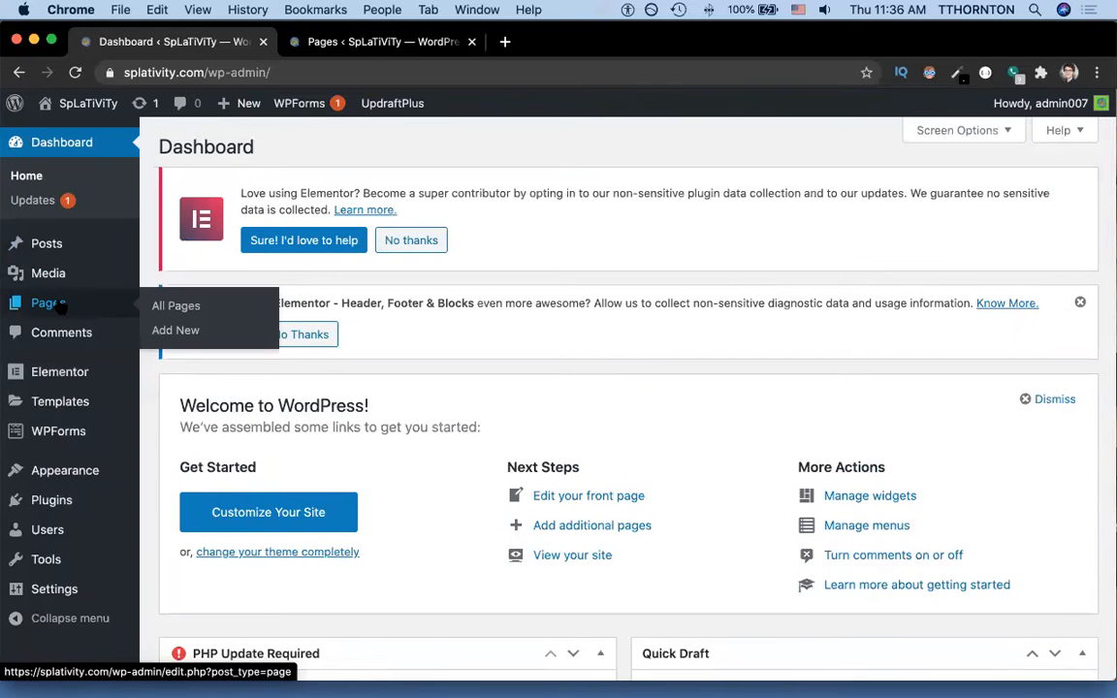
{"action": "left_click", "coordinate": [163, 305]}
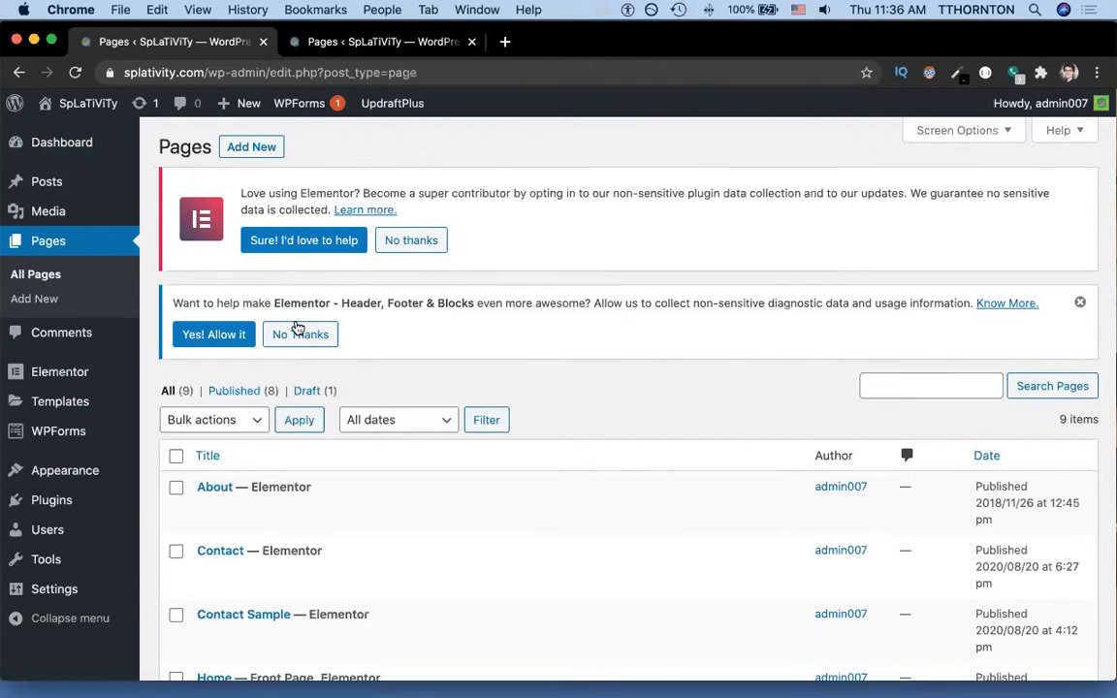
{"action": "scroll", "coordinate": [267, 400], "scroll_direction": "down", "scroll_amount": 5}
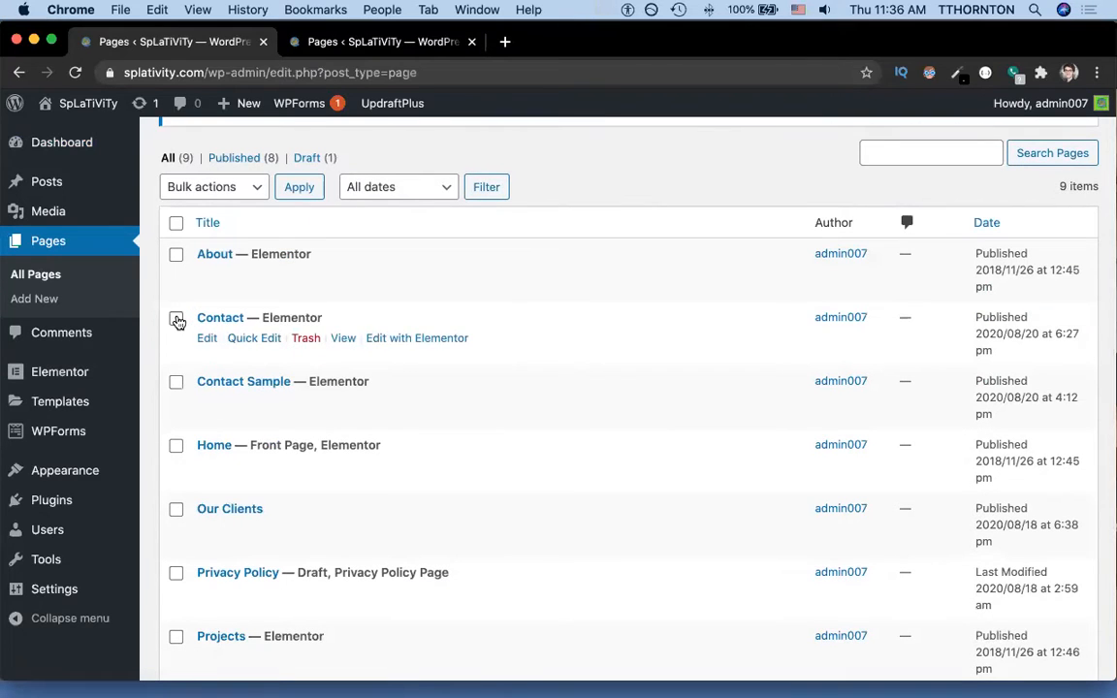
{"action": "left_click", "coordinate": [175, 318]}
{"action": "left_click", "coordinate": [309, 342]}
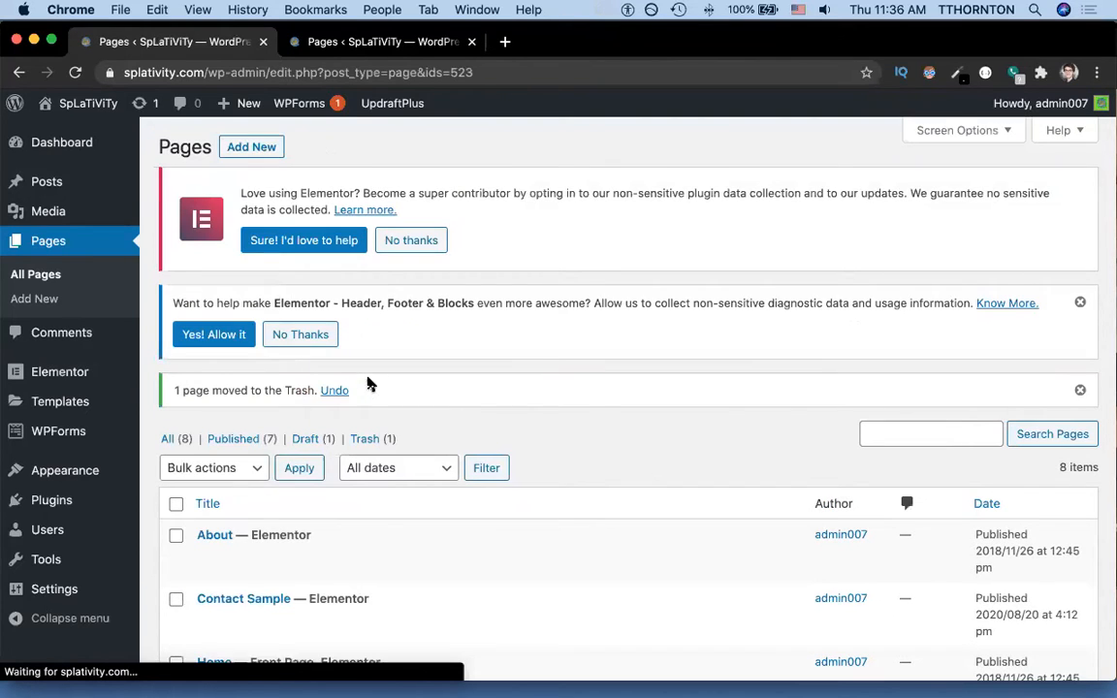
Bulk-trash every remaining page except Home with Move to Trash.
{"action": "left_click", "coordinate": [176, 505]}
{"action": "scroll", "coordinate": [302, 456], "scroll_direction": "down", "scroll_amount": 5}
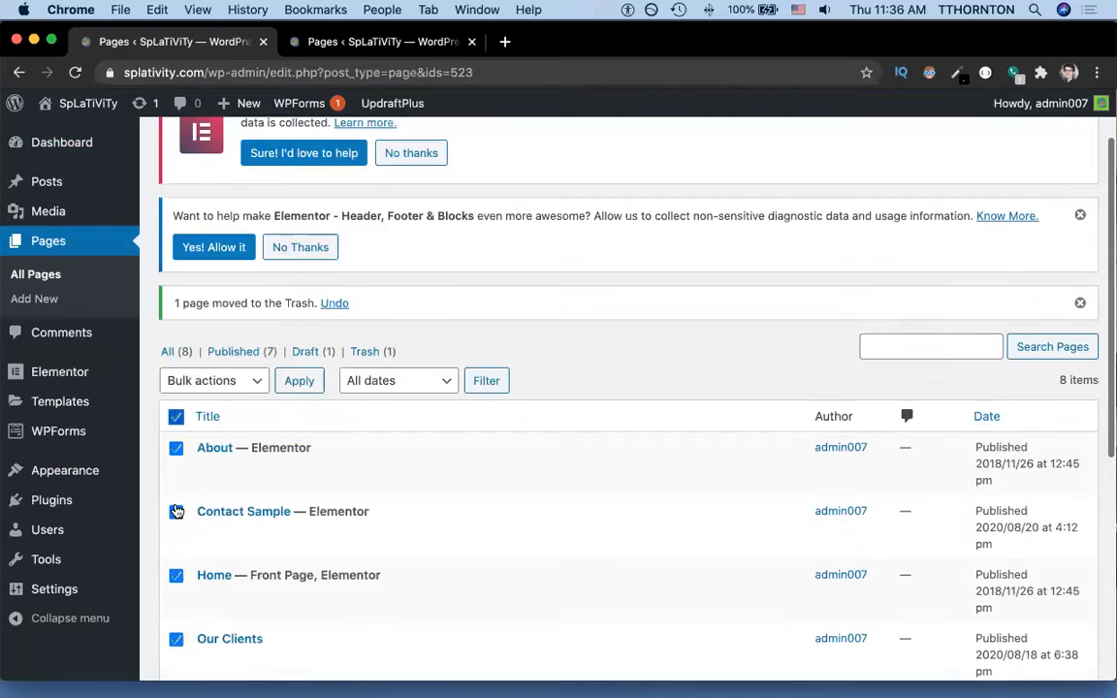
{"action": "scroll", "coordinate": [302, 459], "scroll_direction": "down", "scroll_amount": 2}
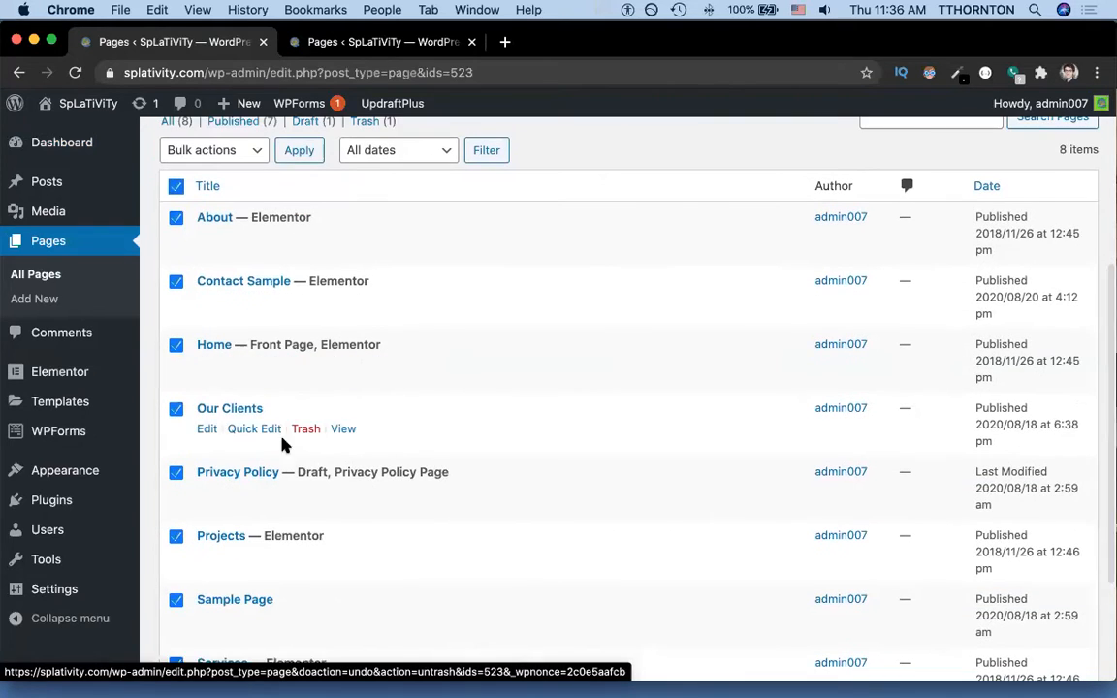
{"action": "left_click", "coordinate": [175, 345]}
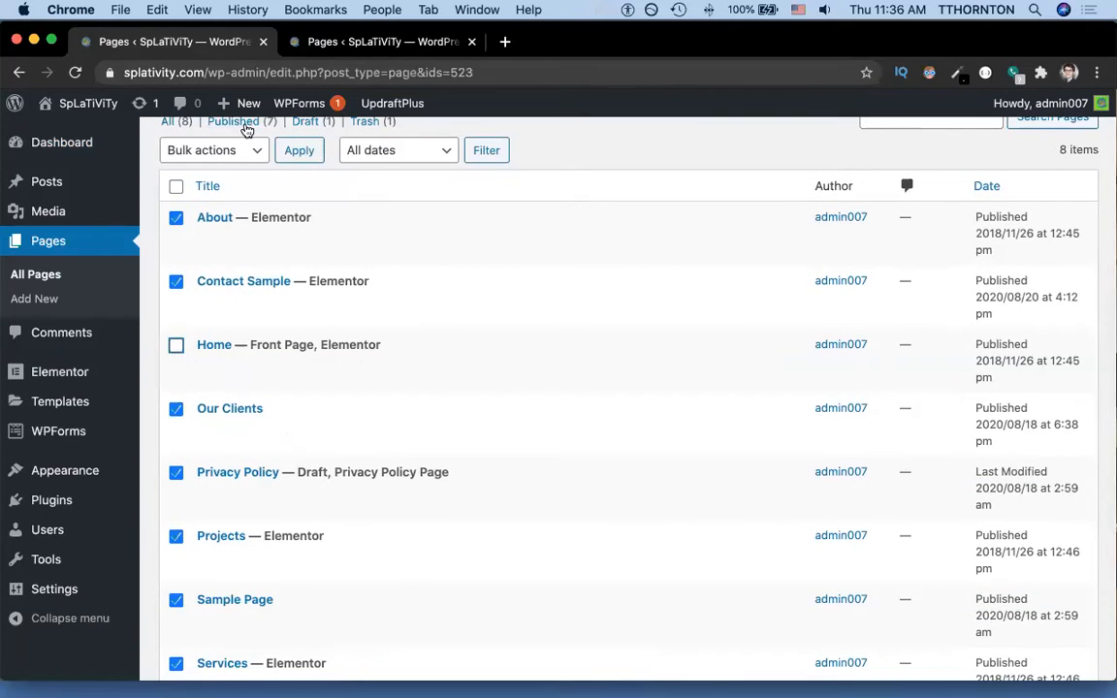
{"action": "left_click", "coordinate": [218, 150]}
{"action": "left_click", "coordinate": [240, 184]}
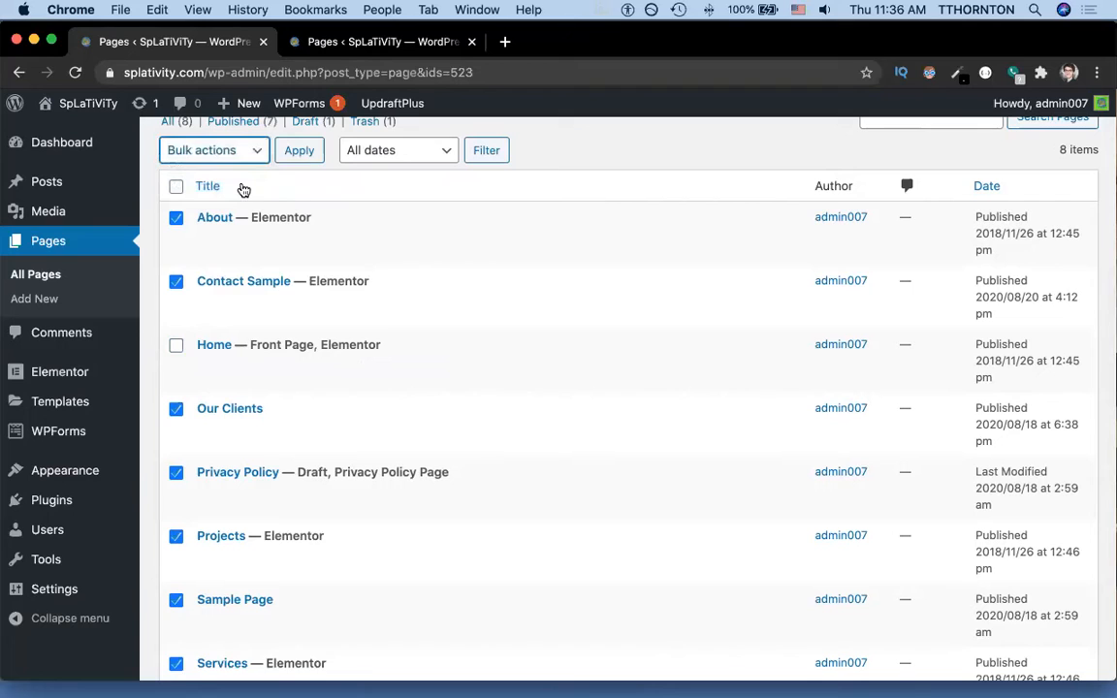
{"action": "left_click", "coordinate": [298, 153]}
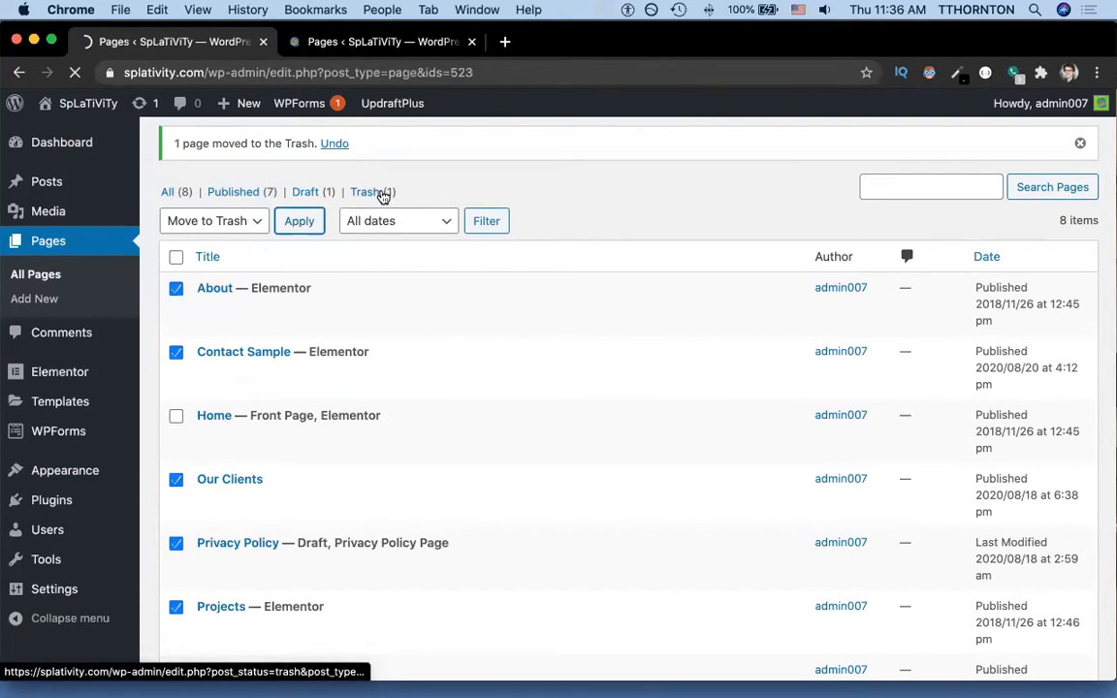
{"action": "left_click", "coordinate": [385, 192]}
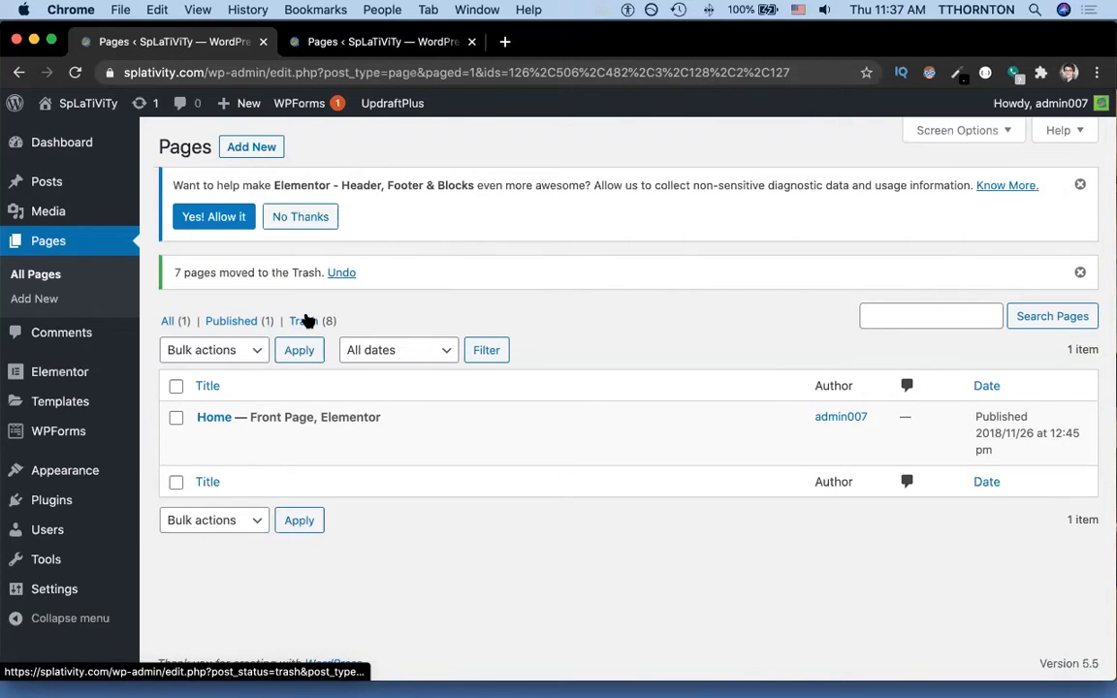
Add a new page titled 'Contact' and publish it.
{"action": "left_click", "coordinate": [249, 153]}
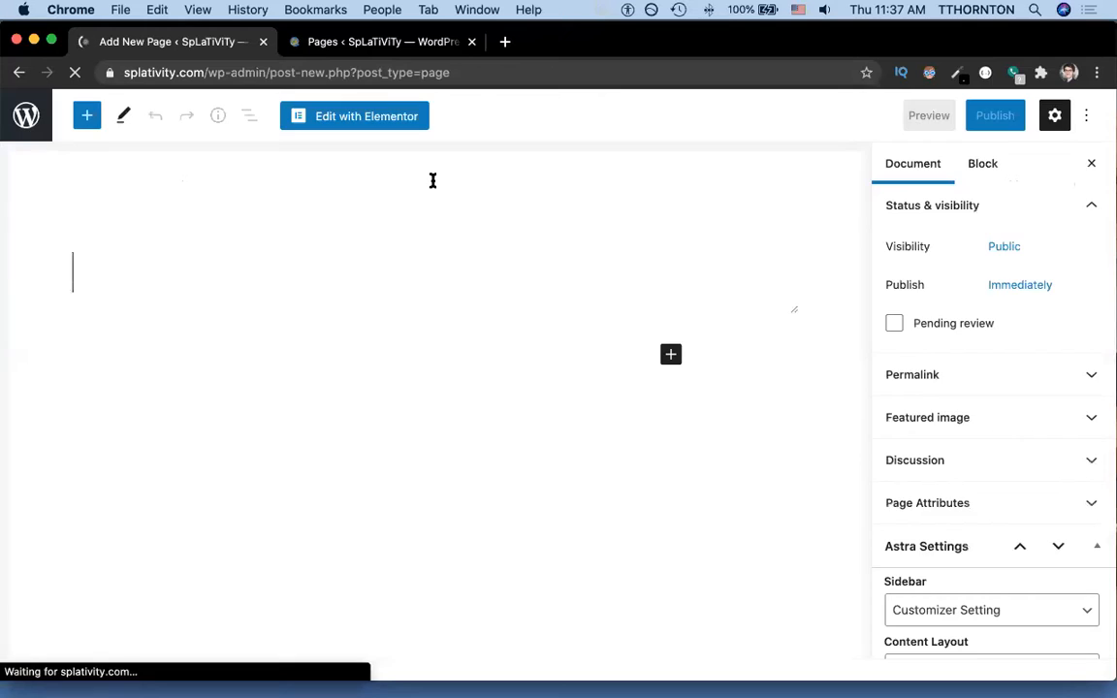
{"action": "type", "text": "Contact"}
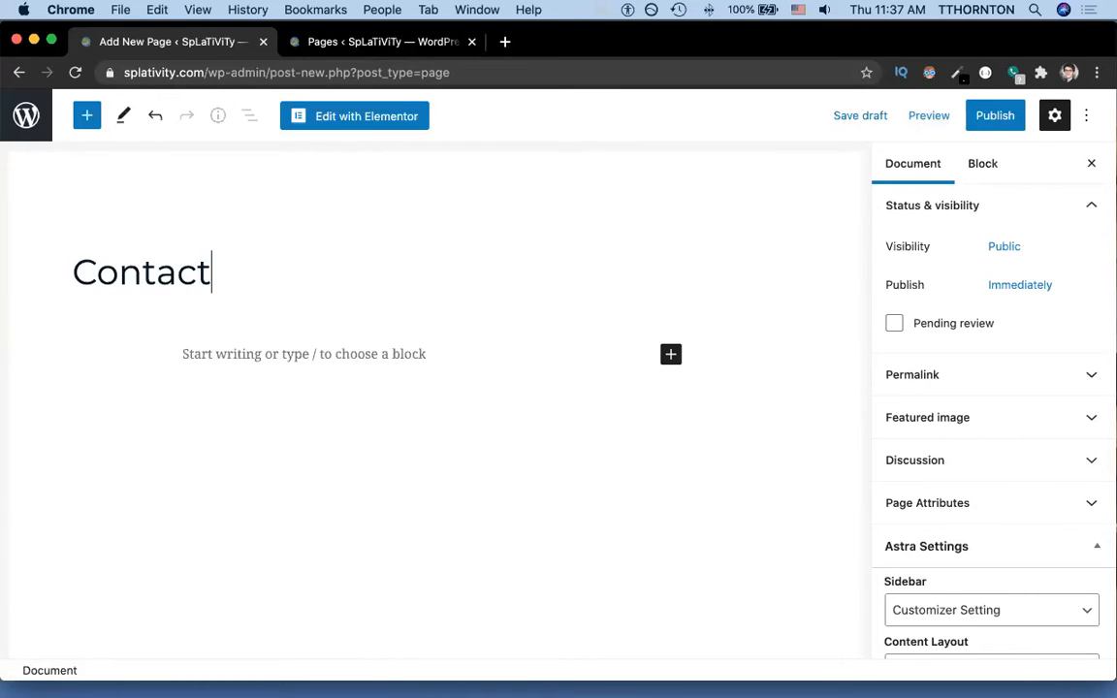
{"action": "left_click", "coordinate": [997, 117]}
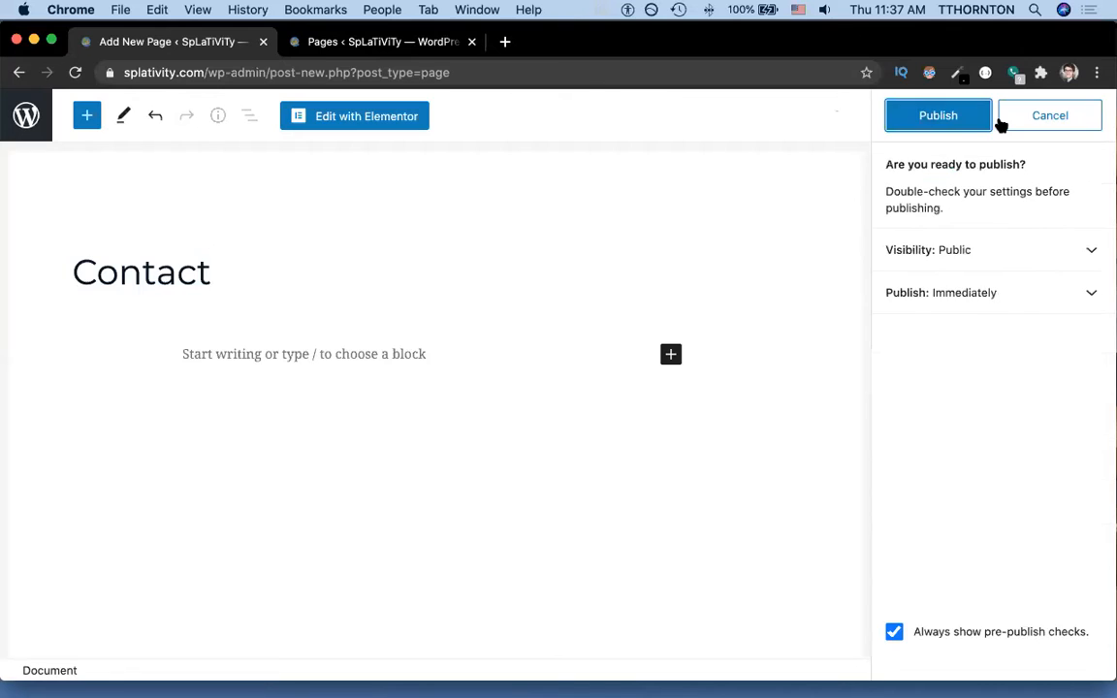
{"action": "left_click", "coordinate": [941, 124]}
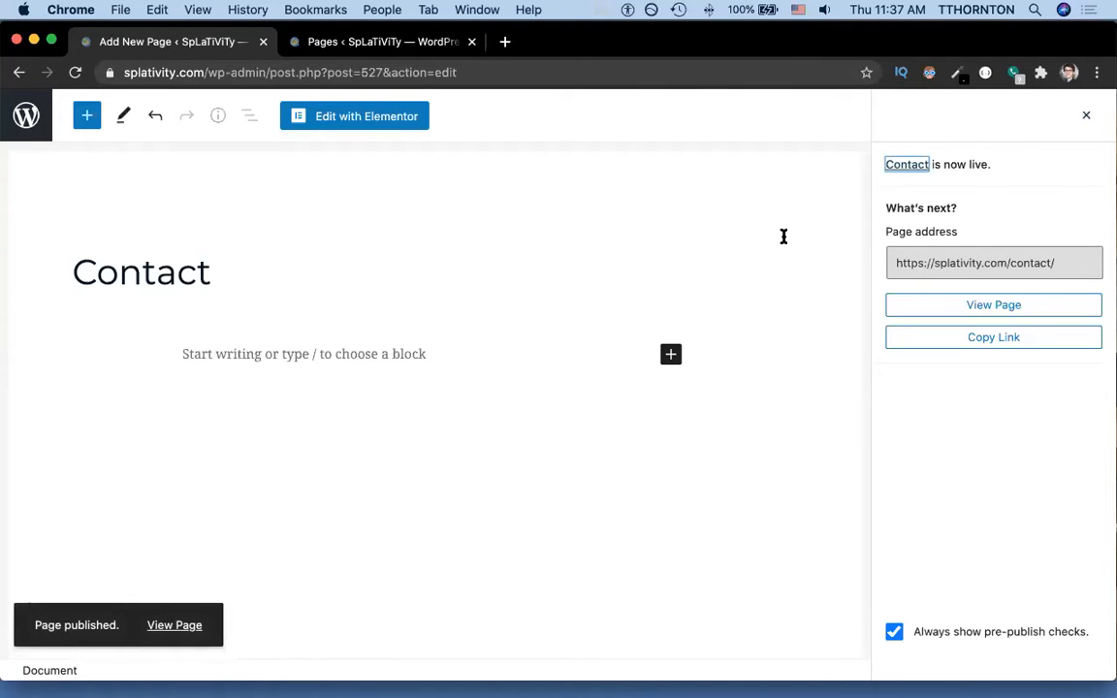
Load splativity.com/contact in a tab beside the editor, then return to the Contact page editor.
{"action": "left_click", "coordinate": [505, 41]}
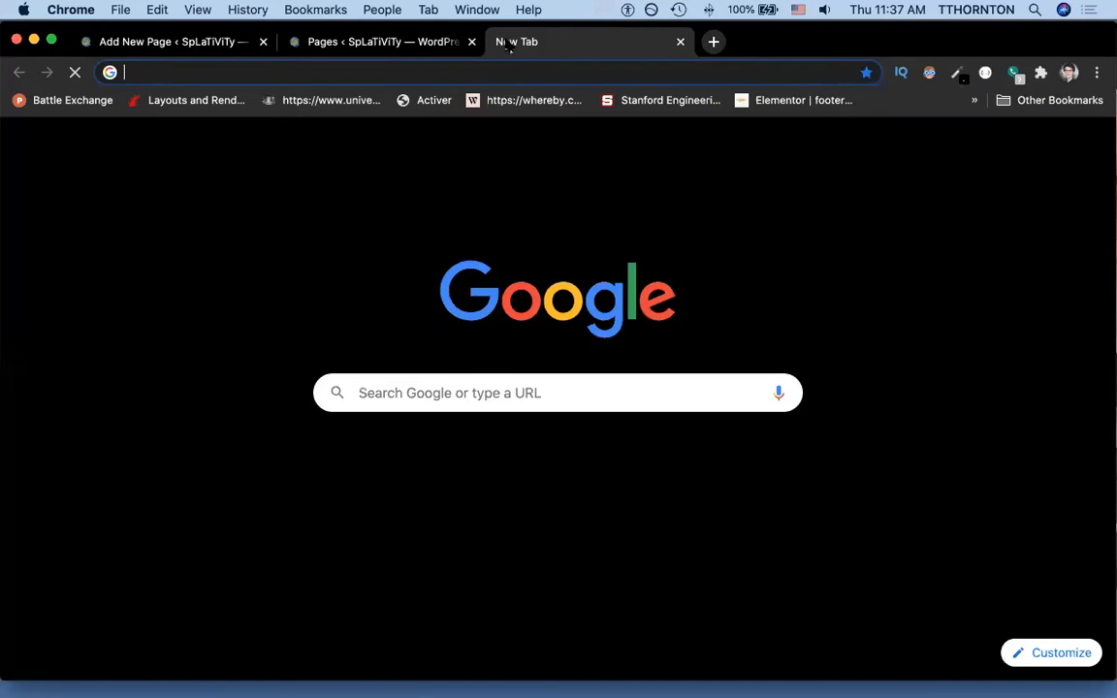
{"action": "type", "text": "splativity.com/contact"}
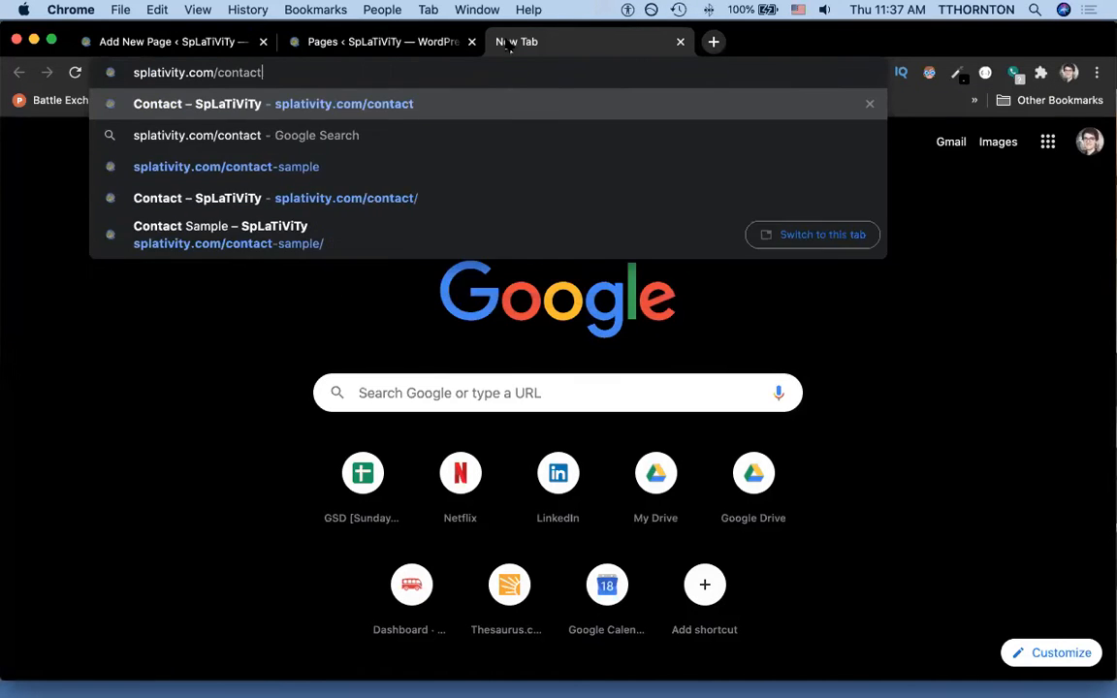
{"action": "key", "text": "Return"}
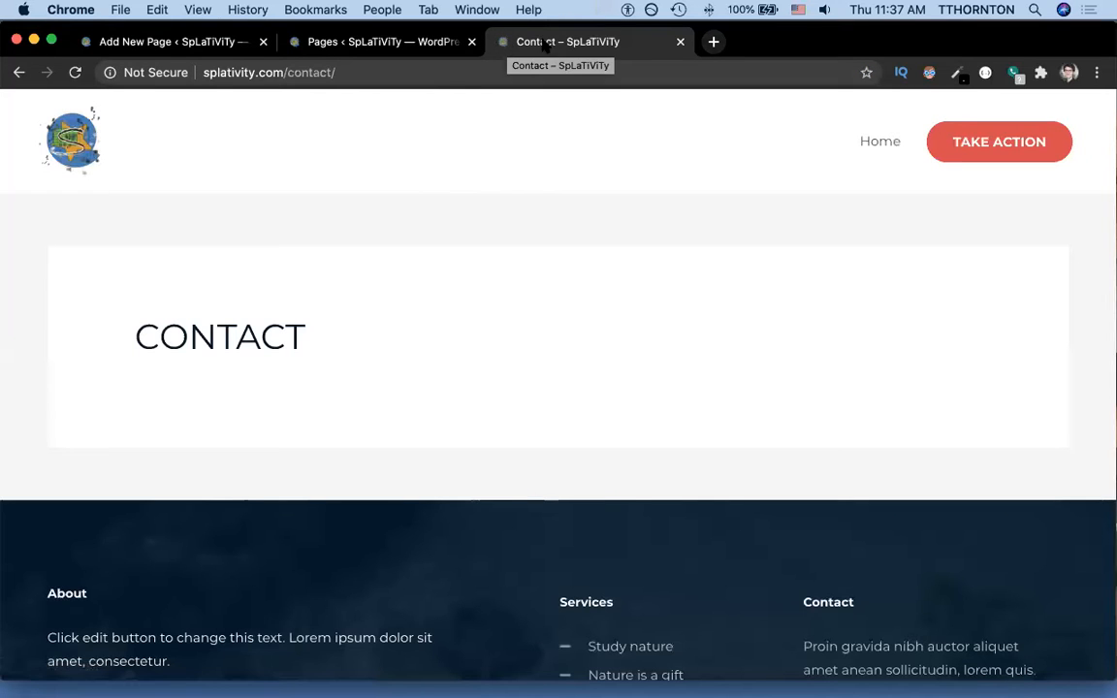
{"action": "left_click_drag", "start_coordinate": [546, 45], "coordinate": [385, 45]}
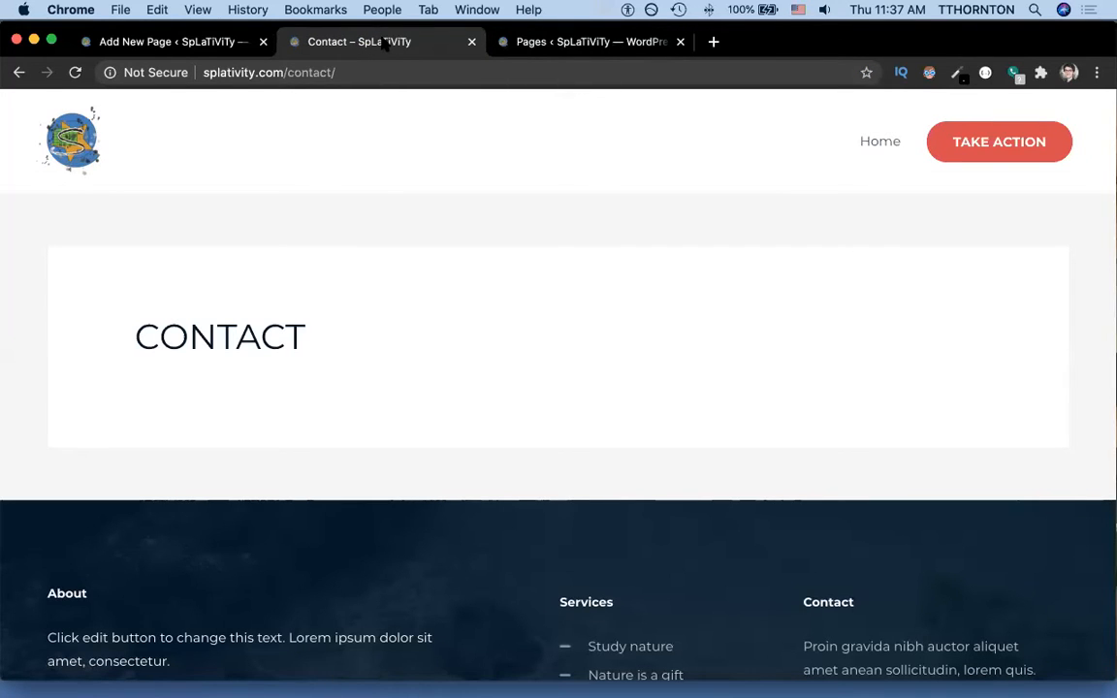
{"action": "left_click", "coordinate": [203, 47]}
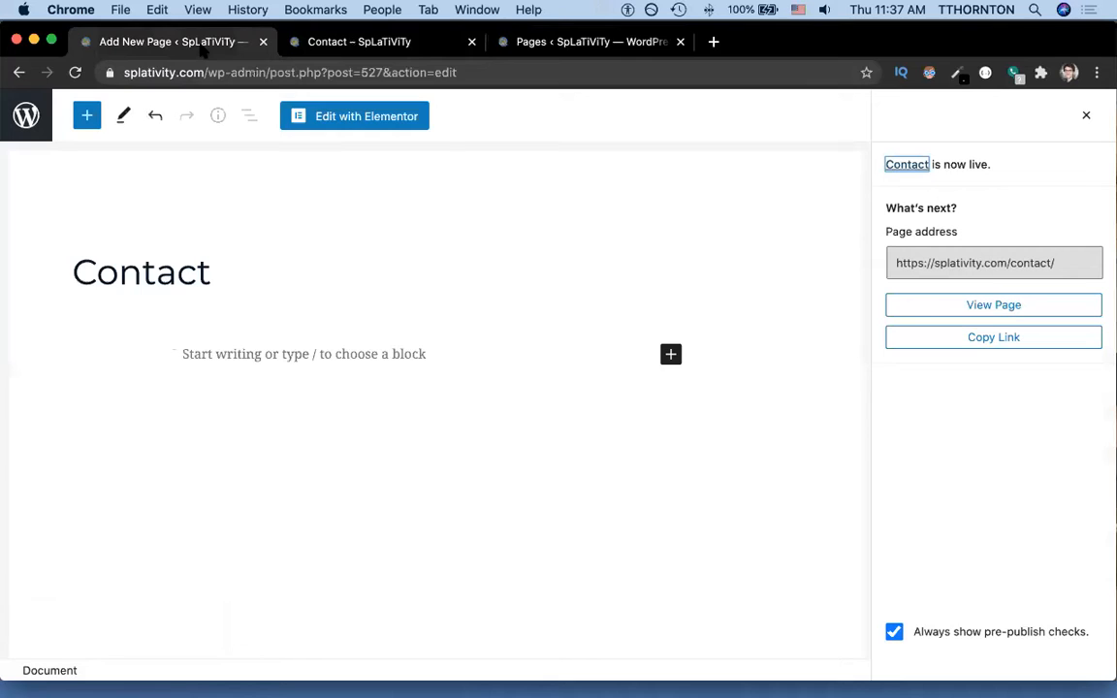
{"action": "left_click", "coordinate": [339, 118]}
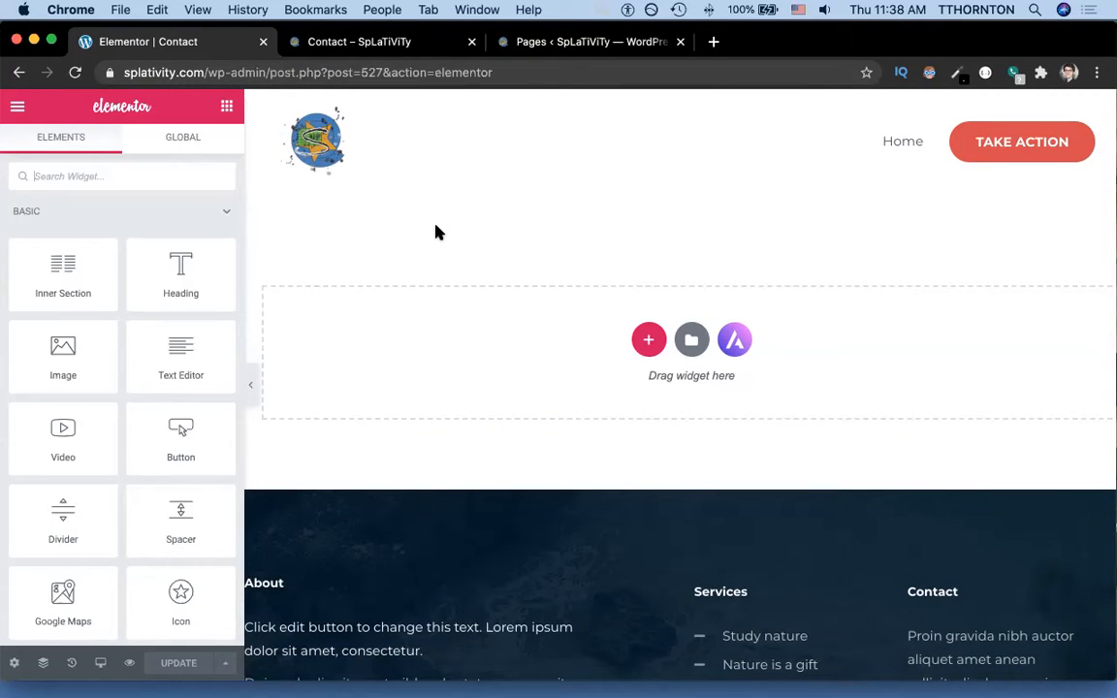
Switch to the window showing the Bistro du Midi contact page.
{"action": "key", "text": "super+grave"}
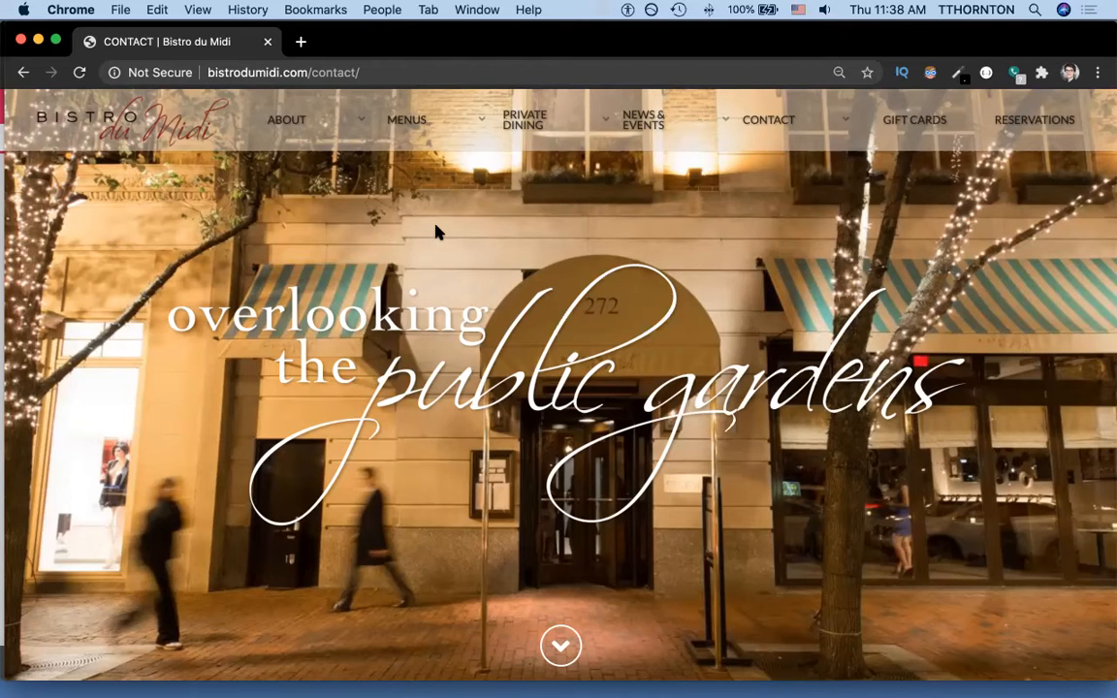
Reload the Bistro du Midi contact page, review its hours and address section, then return to Elementor.
{"action": "left_click", "coordinate": [776, 118]}
{"action": "mouse_move", "coordinate": [306, 136]}
{"action": "left_click", "coordinate": [561, 646]}
{"action": "scroll", "coordinate": [660, 569], "scroll_direction": "down", "scroll_amount": 2}
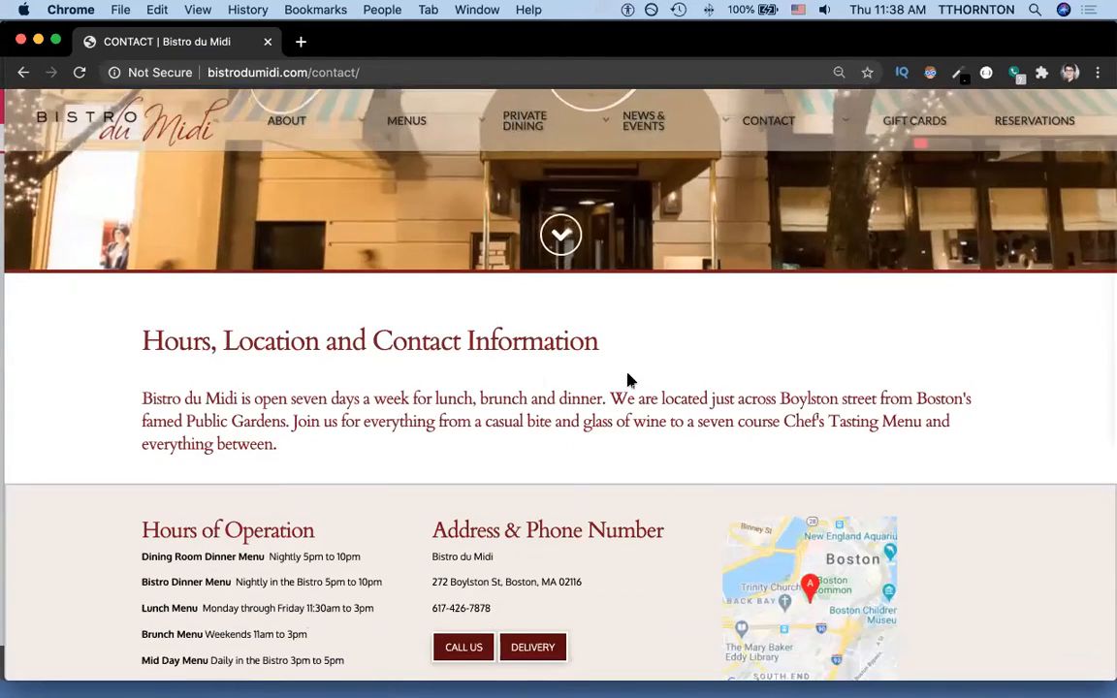
{"action": "scroll", "coordinate": [621, 384], "scroll_direction": "down", "scroll_amount": 2}
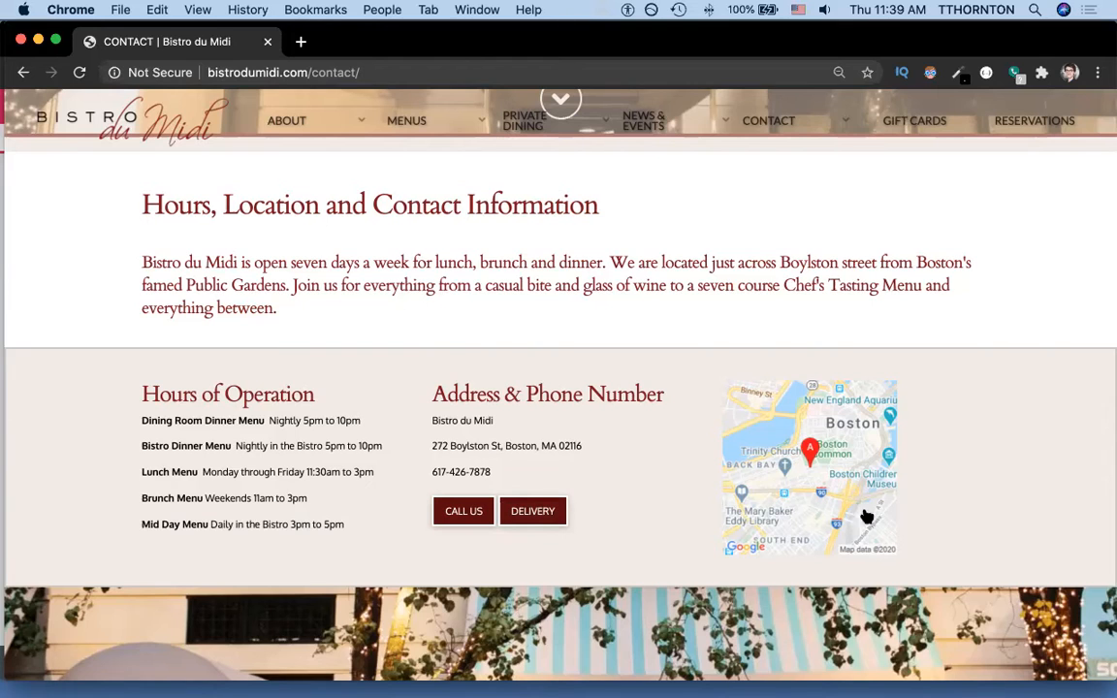
{"action": "scroll", "coordinate": [631, 473], "scroll_direction": "down", "scroll_amount": 5}
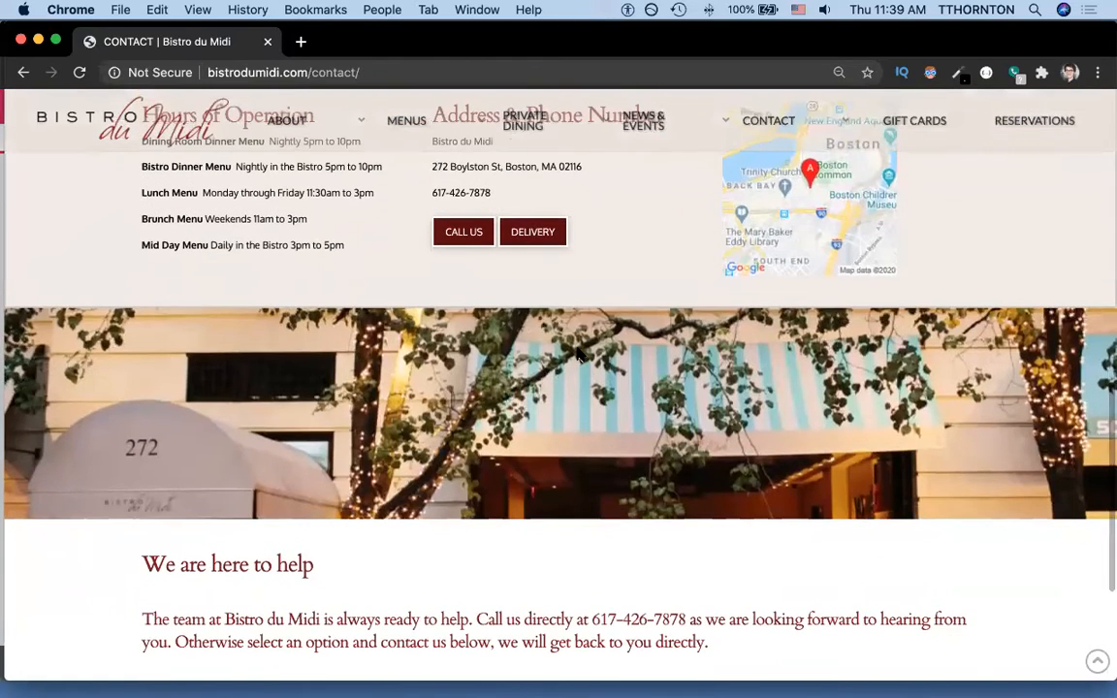
{"action": "scroll", "coordinate": [464, 426], "scroll_direction": "down", "scroll_amount": 4}
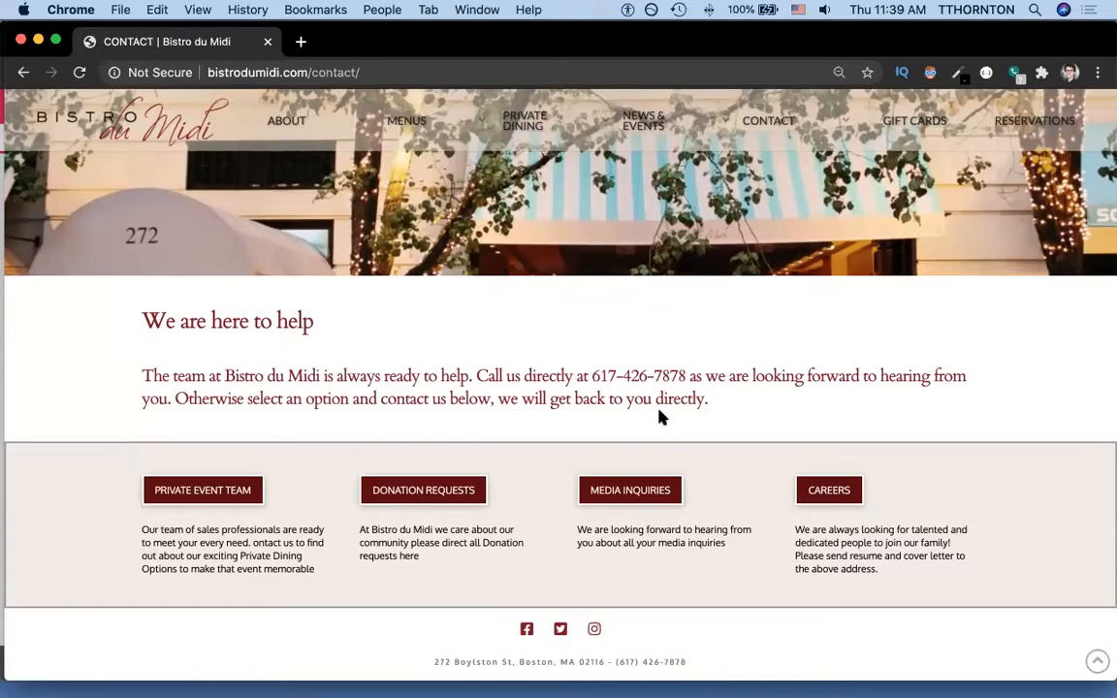
{"action": "scroll", "coordinate": [661, 417], "scroll_direction": "up", "scroll_amount": 5}
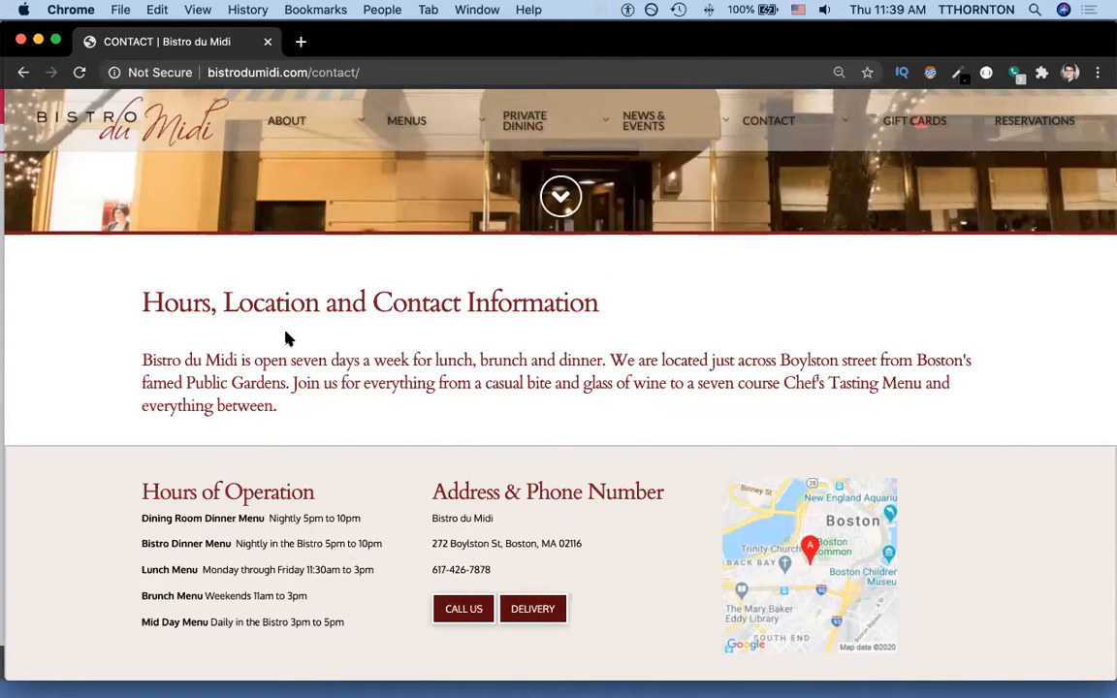
{"action": "scroll", "coordinate": [286, 339], "scroll_direction": "up", "scroll_amount": 3}
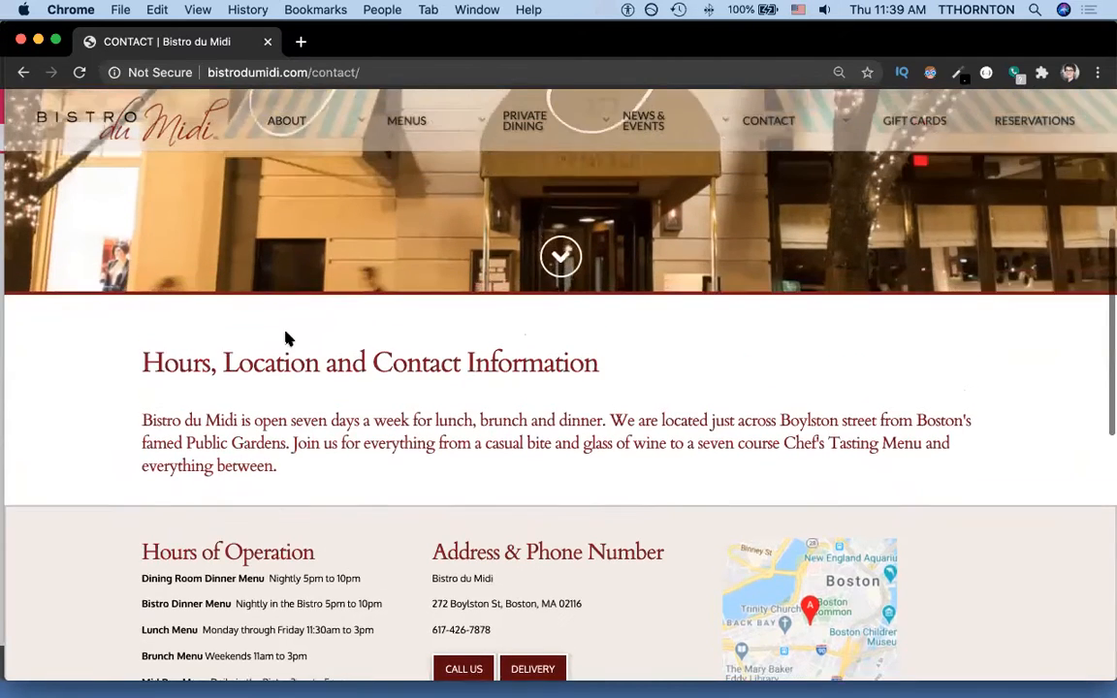
{"action": "scroll", "coordinate": [286, 339], "scroll_direction": "up", "scroll_amount": 2}
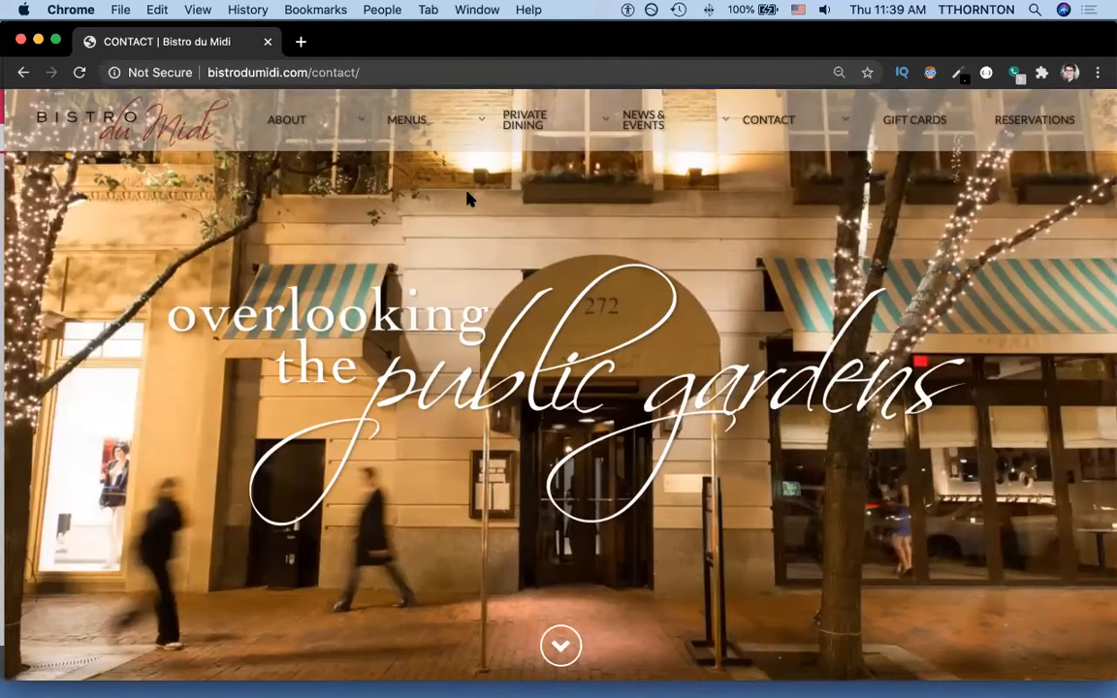
{"action": "key", "text": "super+Tab"}
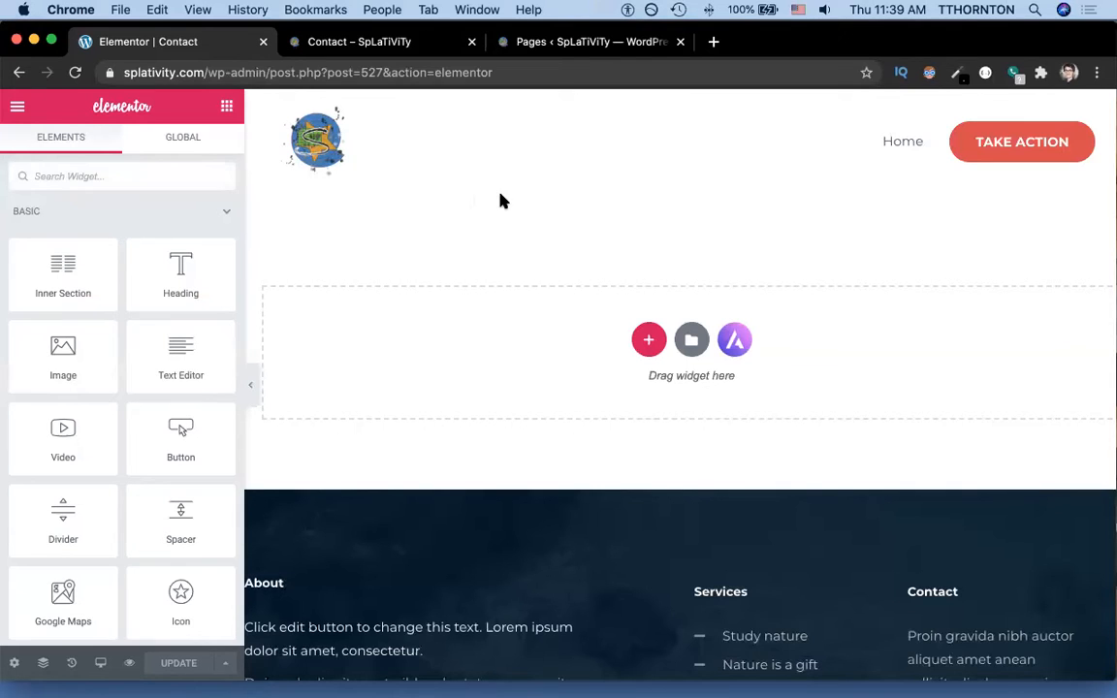
Add a single-column section to the empty Contact page and select it.
{"action": "left_click", "coordinate": [649, 340]}
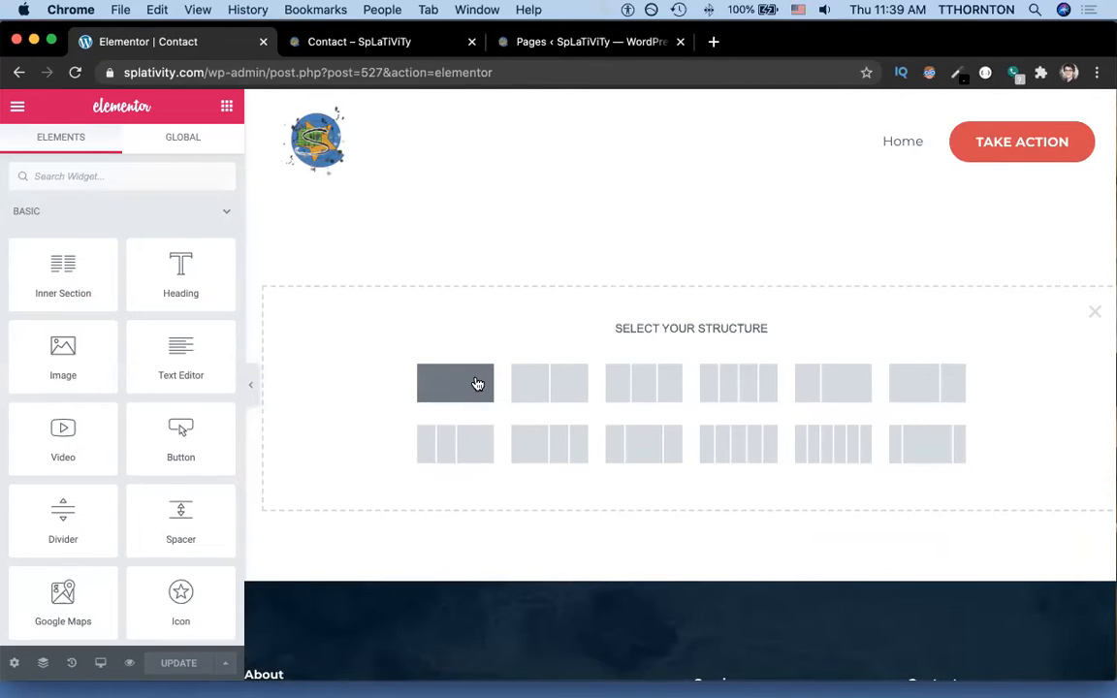
{"action": "left_click", "coordinate": [1095, 311]}
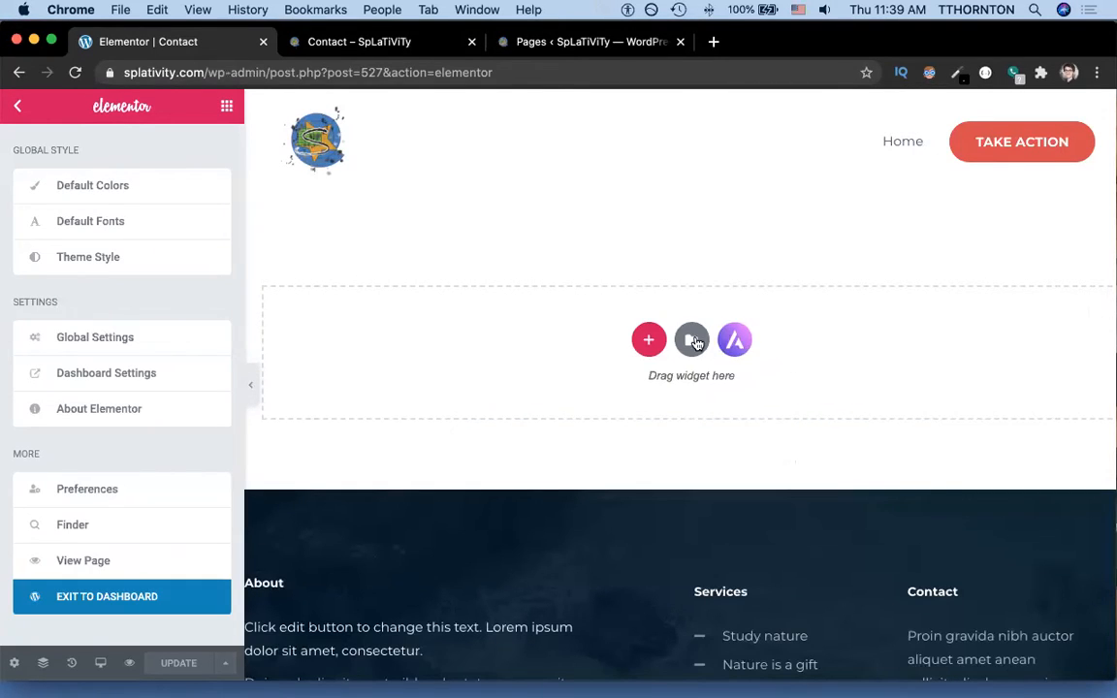
{"action": "left_click", "coordinate": [650, 340]}
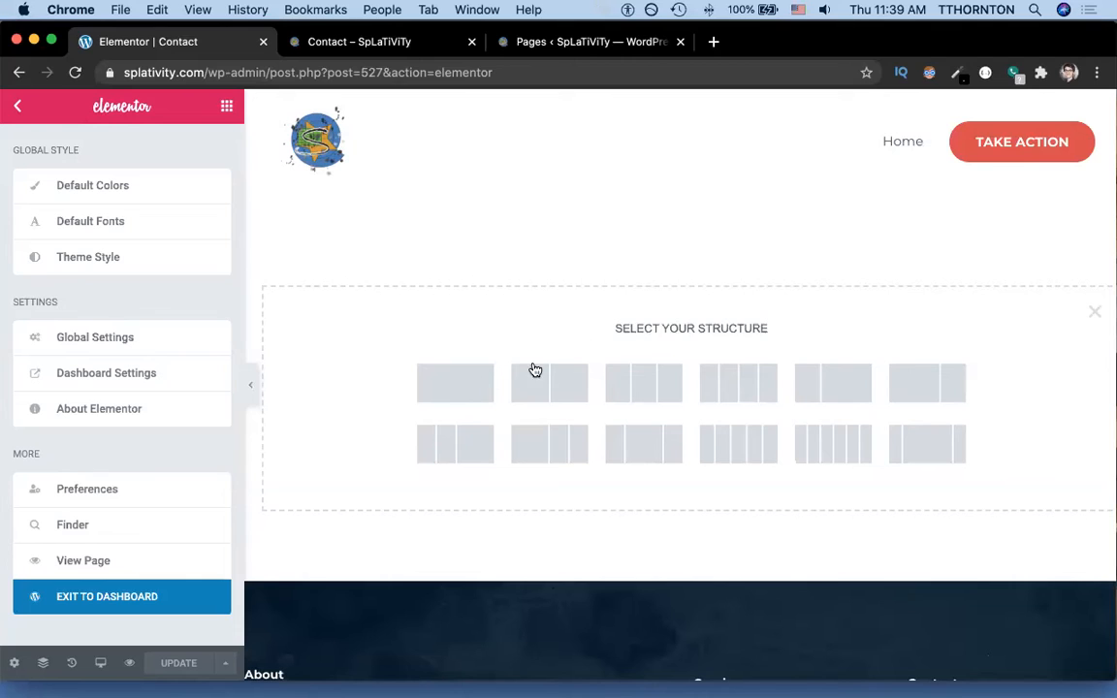
{"action": "left_click", "coordinate": [467, 383]}
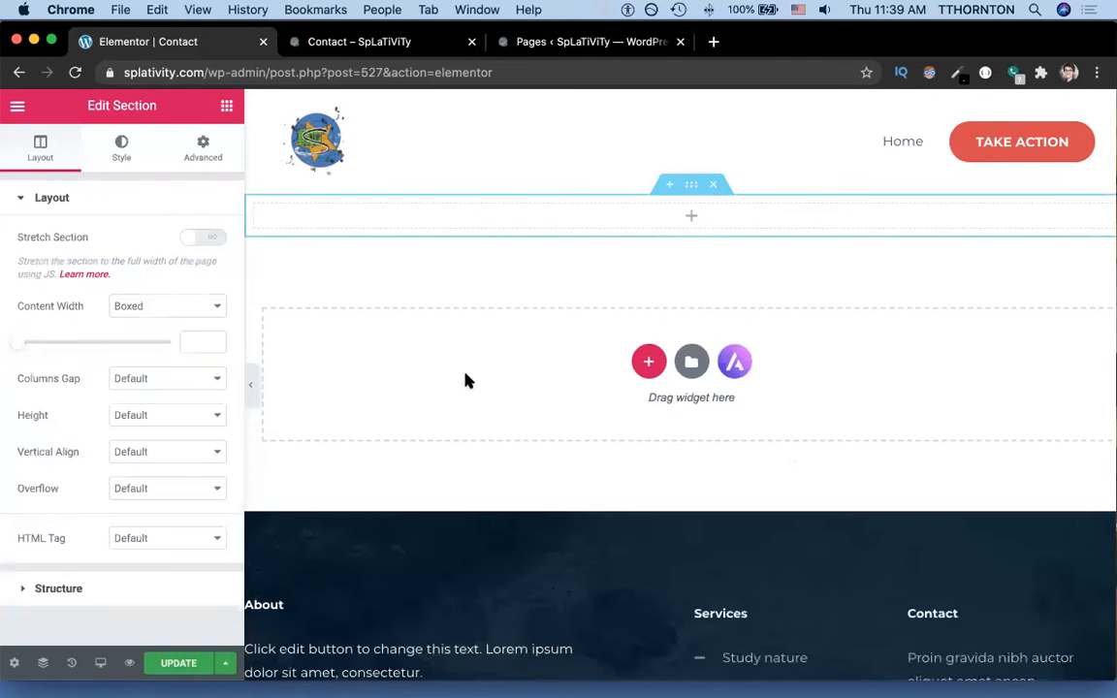
{"action": "left_click", "coordinate": [688, 190]}
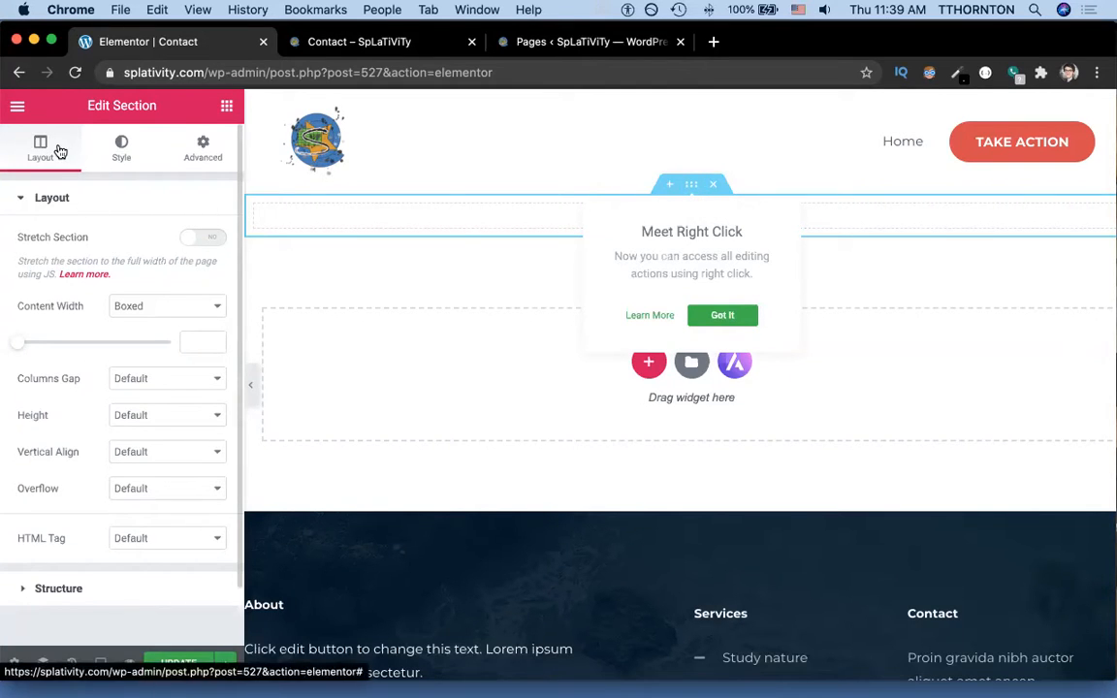
Set the section's background type to Slideshow and open a blank browser tab.
{"action": "left_click", "coordinate": [121, 147]}
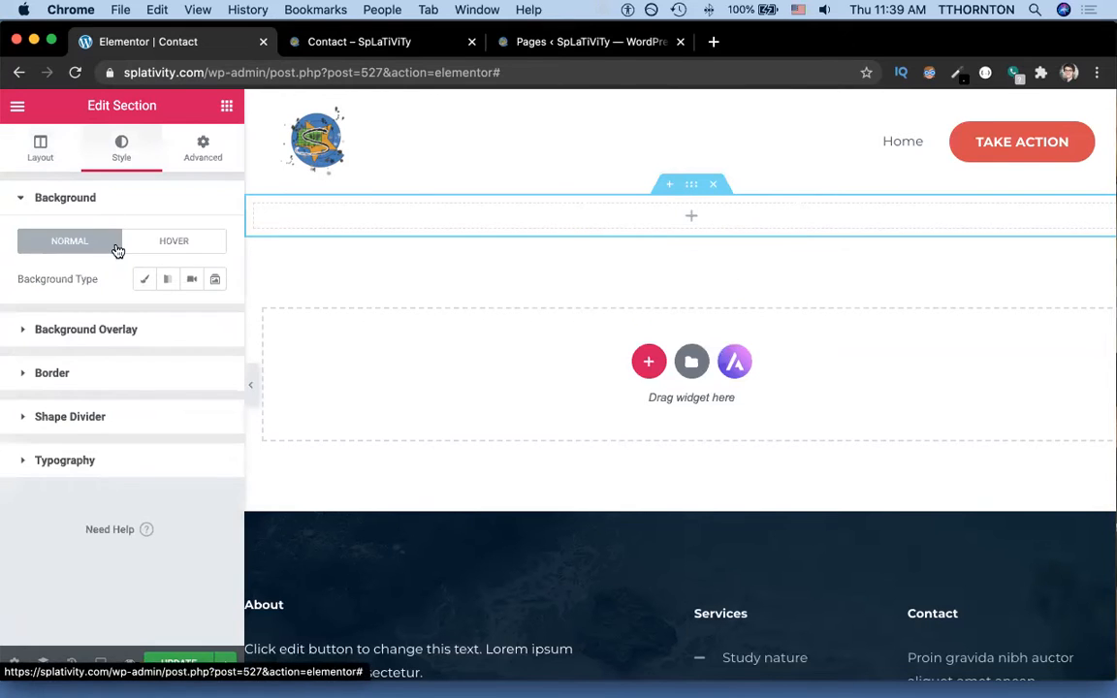
{"action": "left_click", "coordinate": [217, 280]}
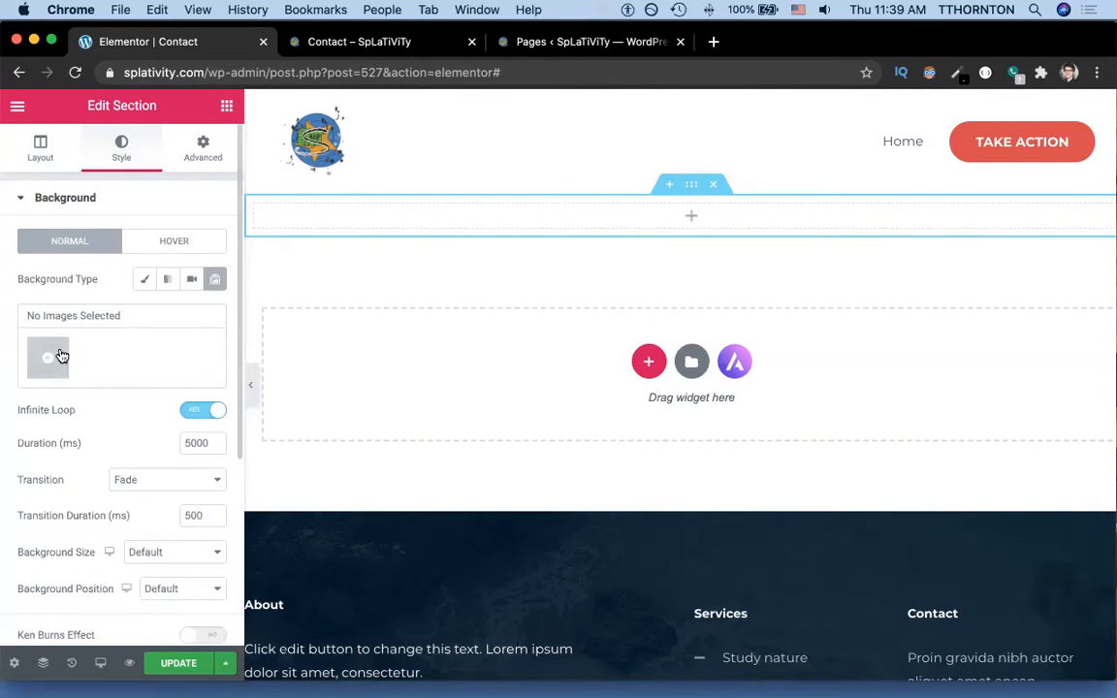
{"action": "left_click", "coordinate": [714, 41]}
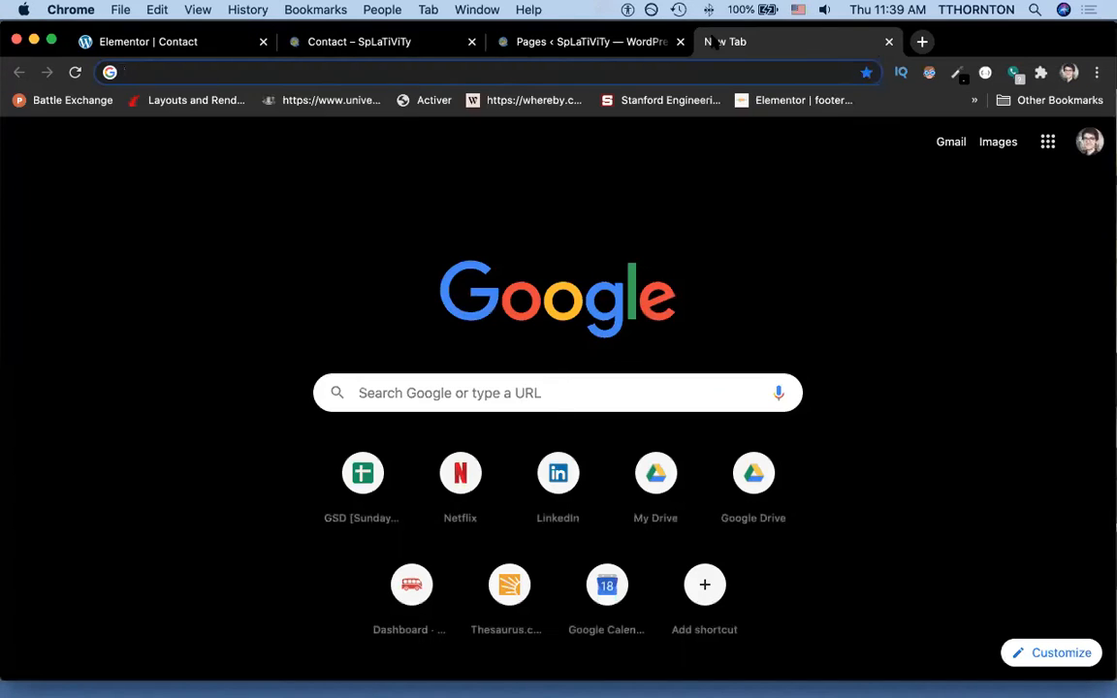
Go to Unsplash and search for 'time watch' photos.
{"action": "type", "text": "un"}
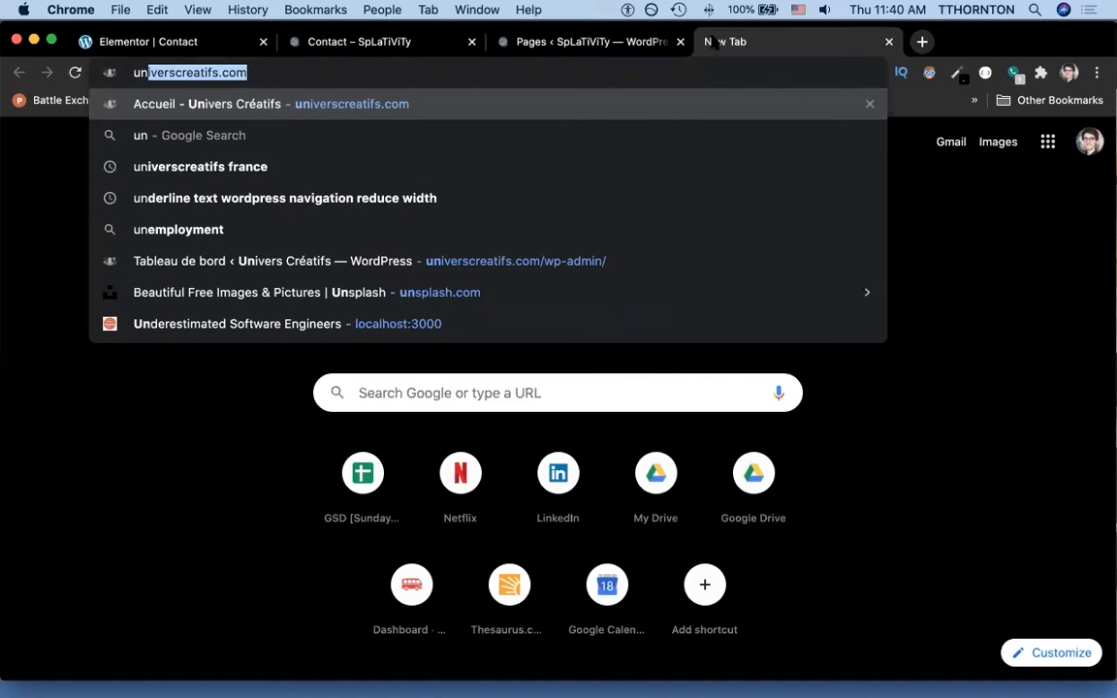
{"action": "type", "text": "s"}
{"action": "key", "text": "Return"}
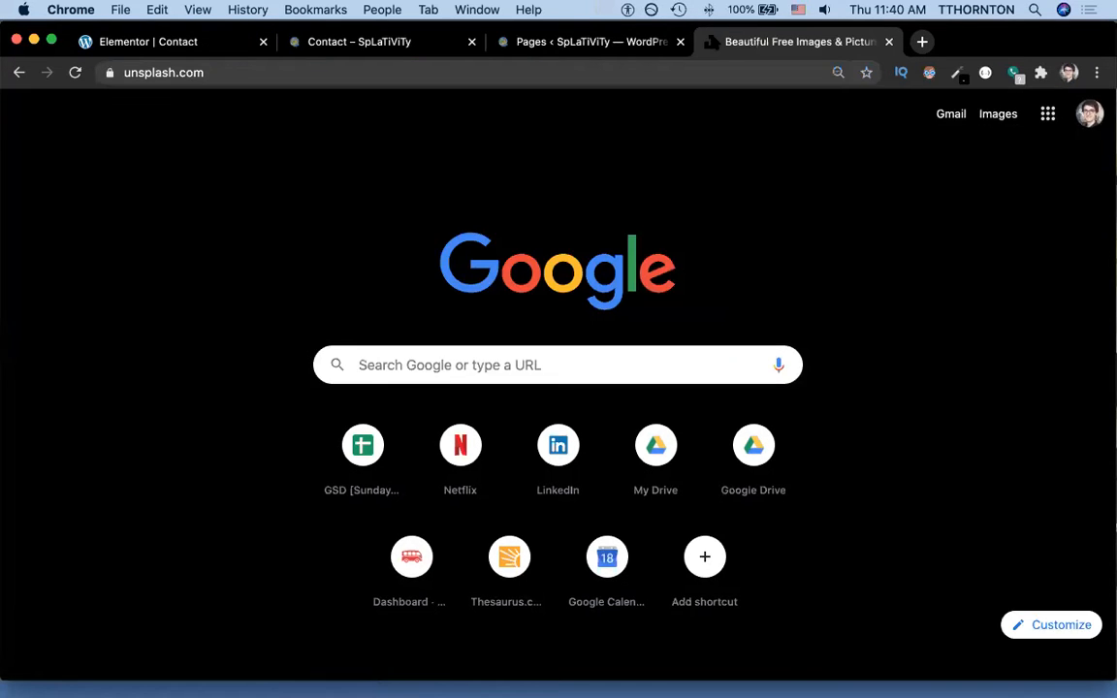
{"action": "left_click", "coordinate": [444, 404]}
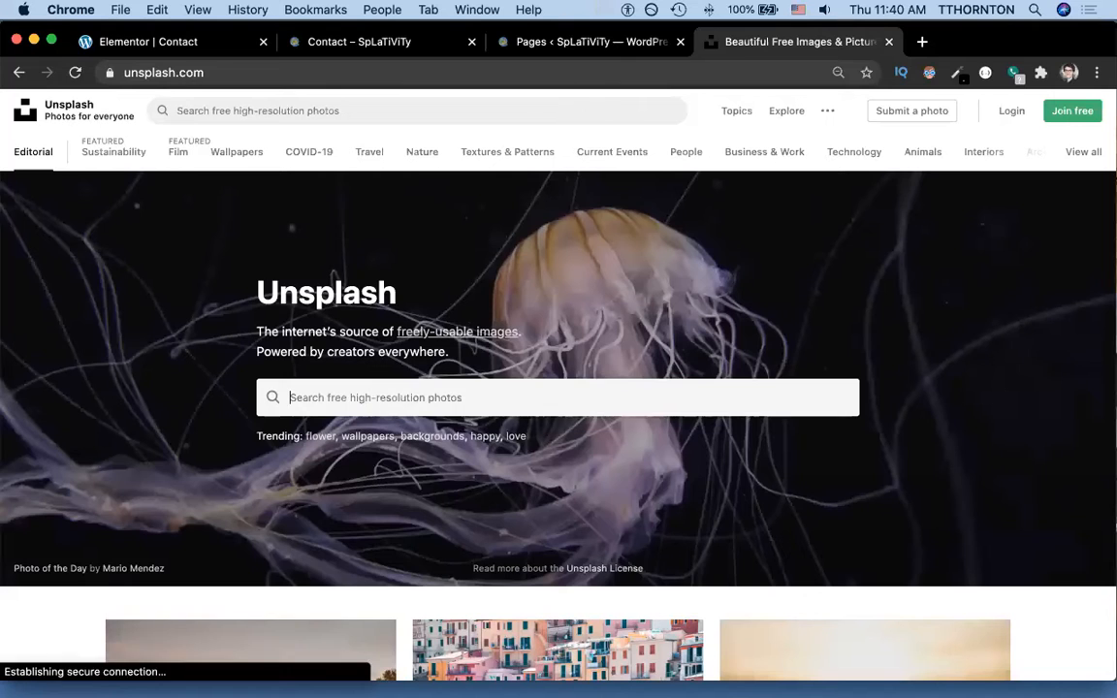
{"action": "type", "text": "time watch"}
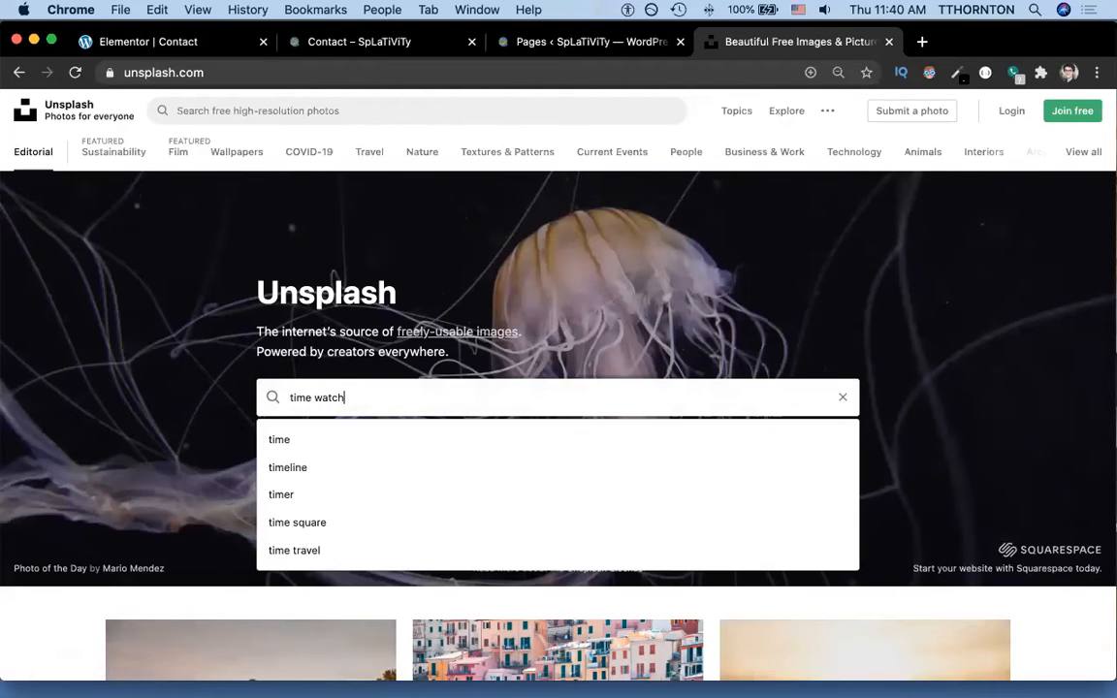
{"action": "key", "text": "Return"}
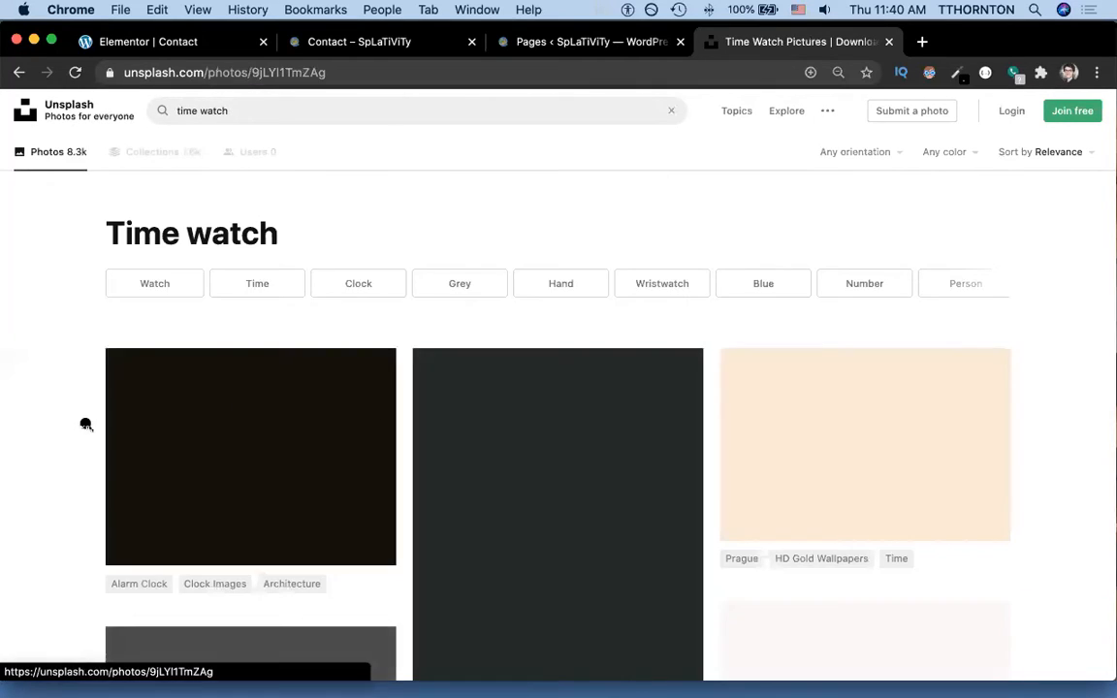
Download the hanging analog clock photo from the search results.
{"action": "scroll", "coordinate": [963, 338], "scroll_direction": "down", "scroll_amount": 10}
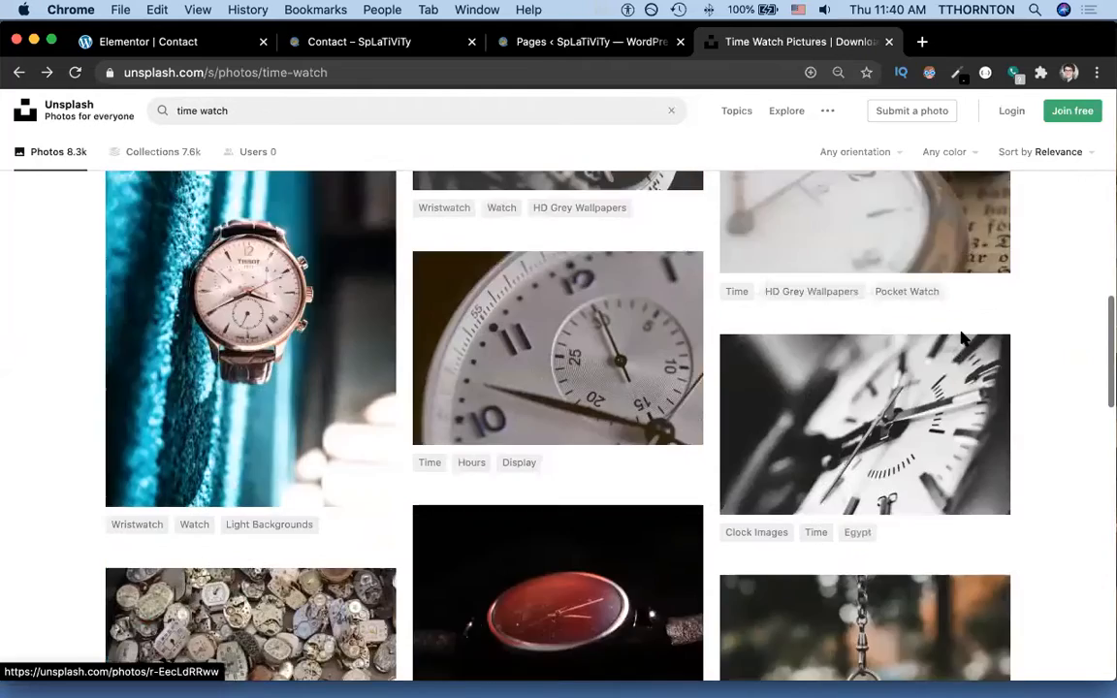
{"action": "scroll", "coordinate": [963, 338], "scroll_direction": "down", "scroll_amount": 10}
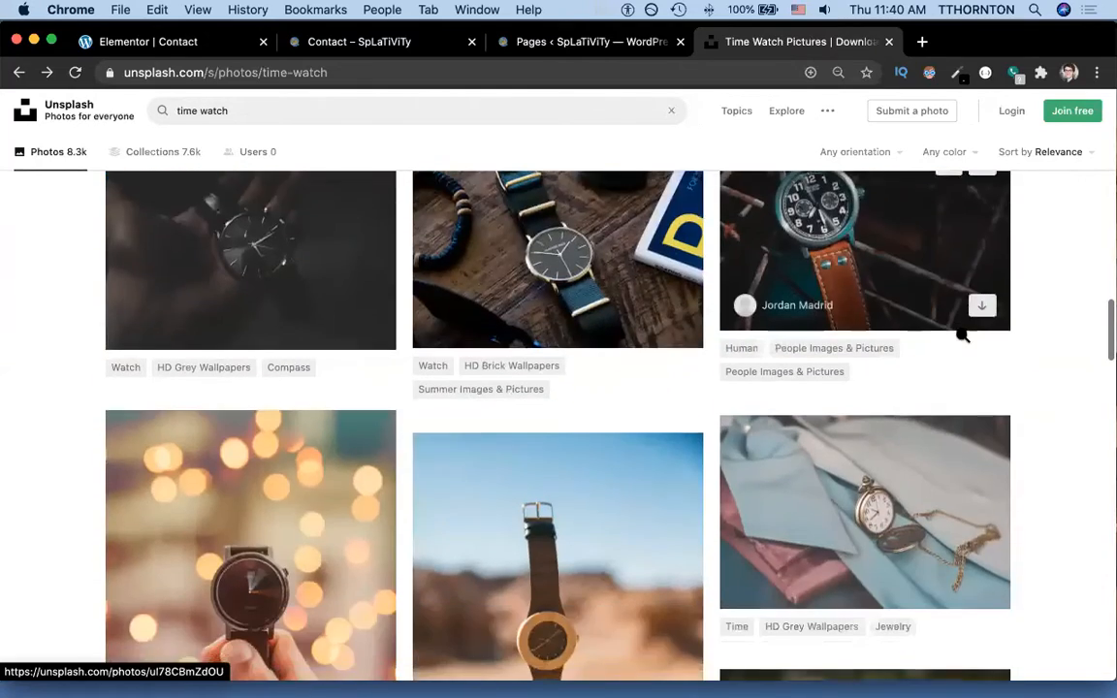
{"action": "scroll", "coordinate": [963, 336], "scroll_direction": "down", "scroll_amount": 10}
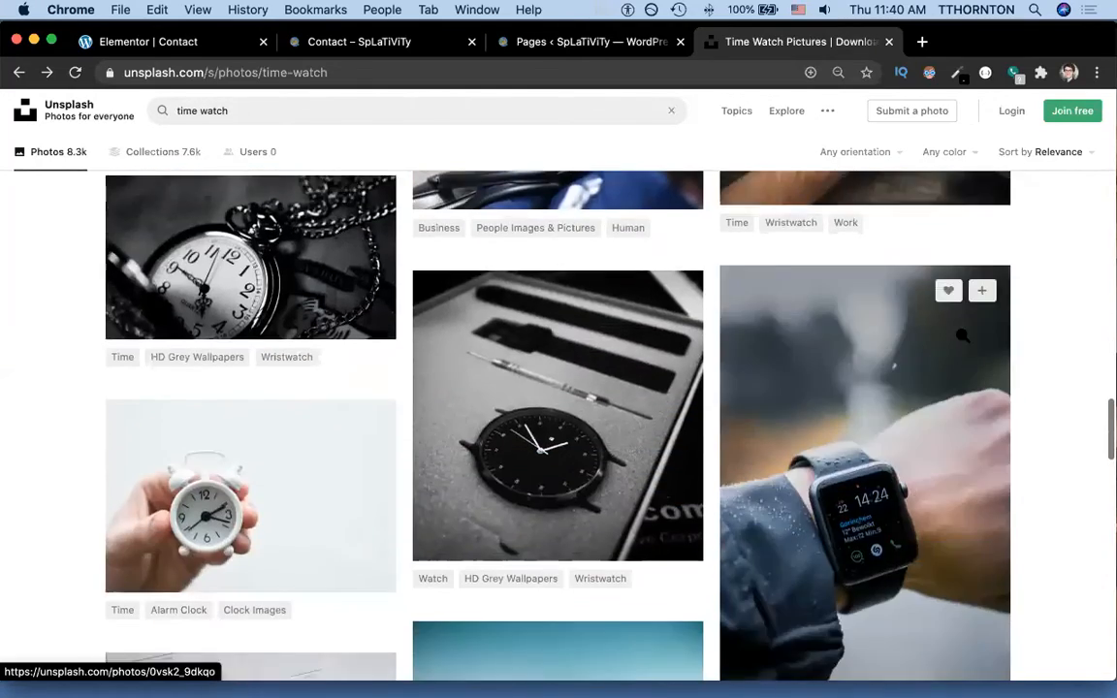
{"action": "scroll", "coordinate": [963, 336], "scroll_direction": "down", "scroll_amount": 10}
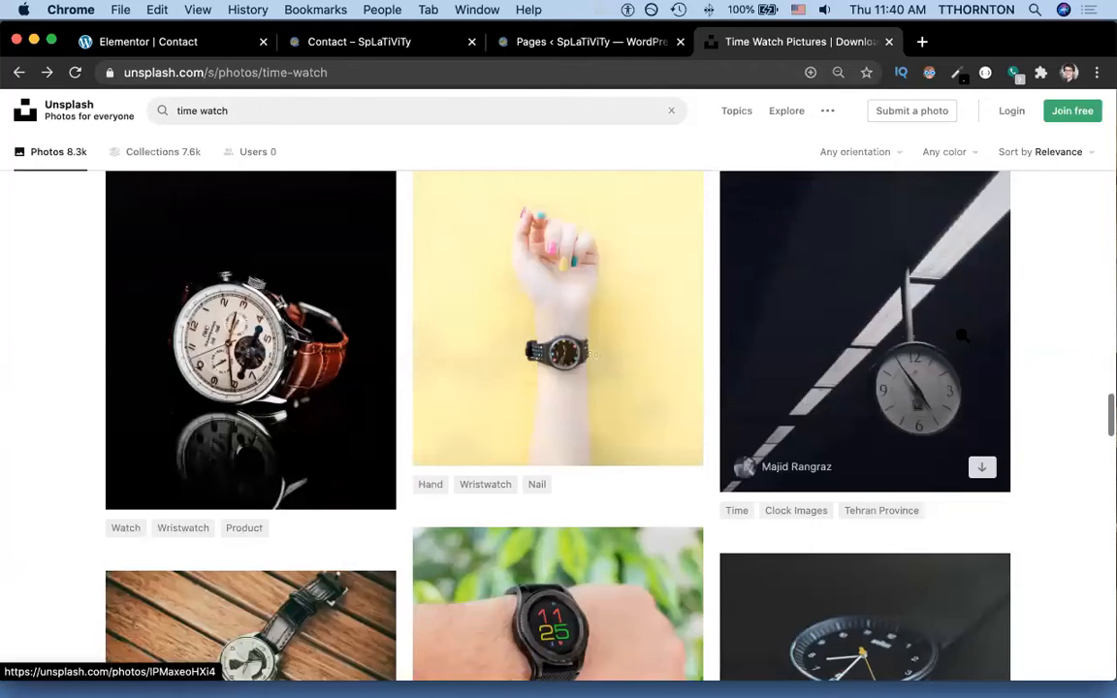
{"action": "scroll", "coordinate": [963, 334], "scroll_direction": "down", "scroll_amount": 1}
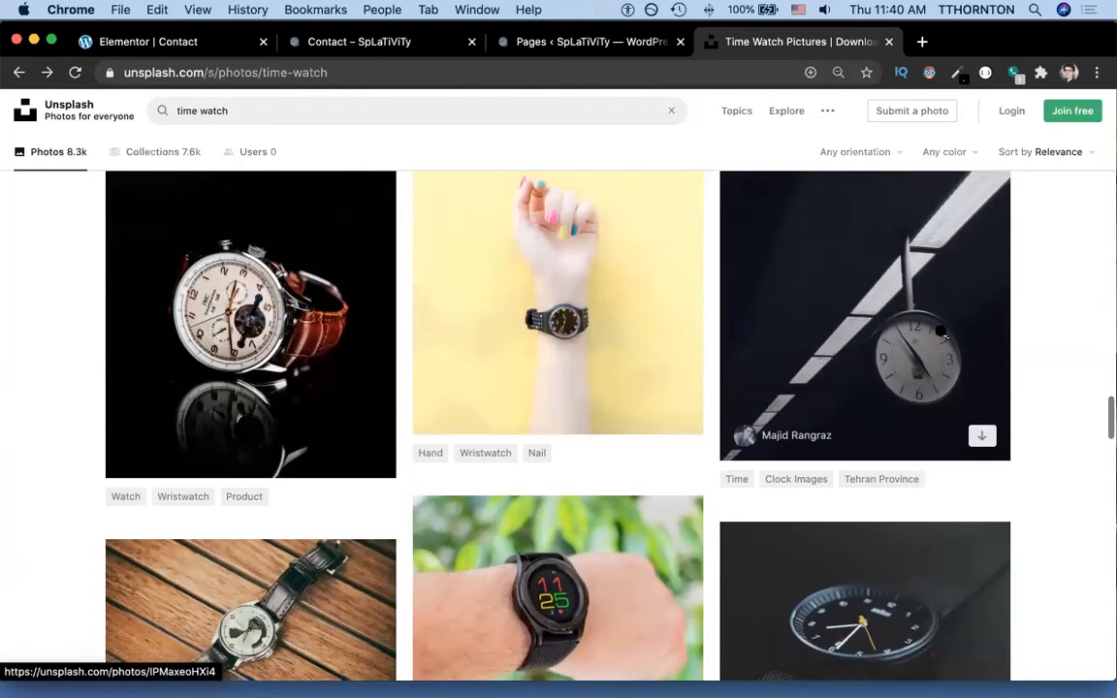
{"action": "left_click", "coordinate": [933, 333]}
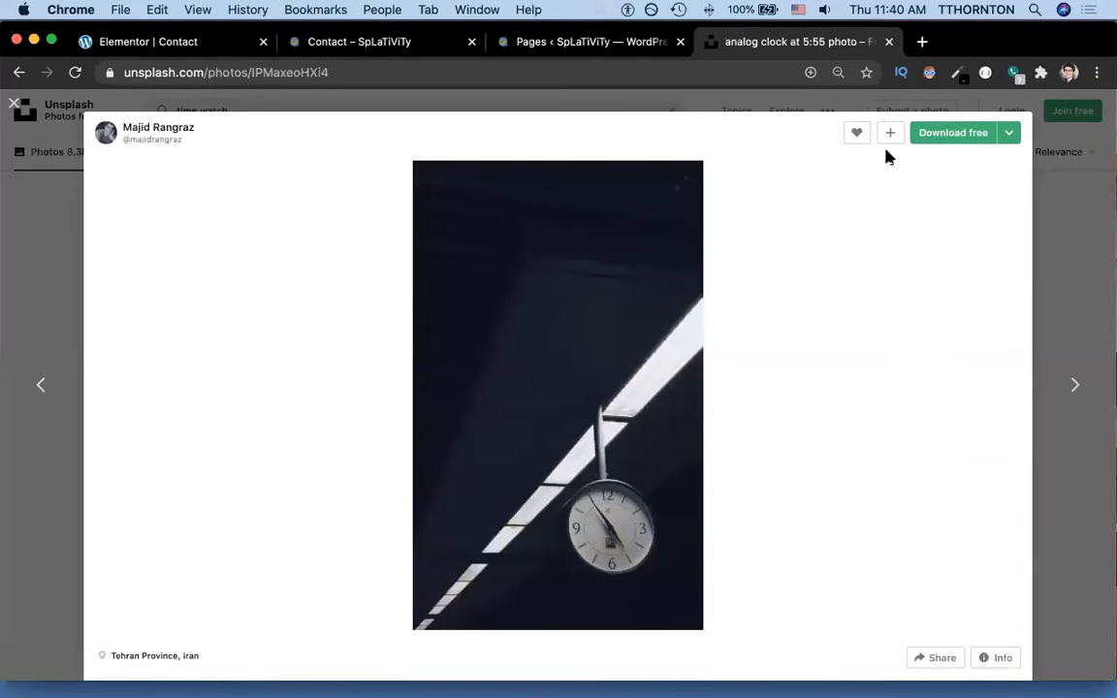
{"action": "left_click", "coordinate": [939, 141]}
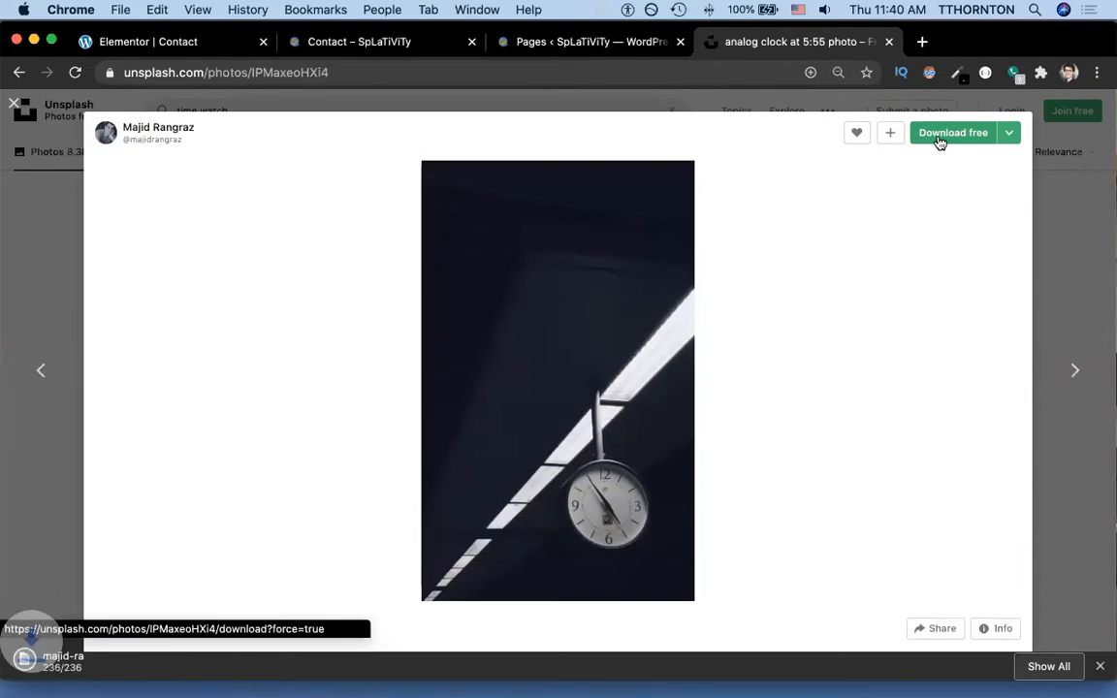
Return to the Elementor editor and open the slideshow background's gallery picker.
{"action": "left_click", "coordinate": [587, 42]}
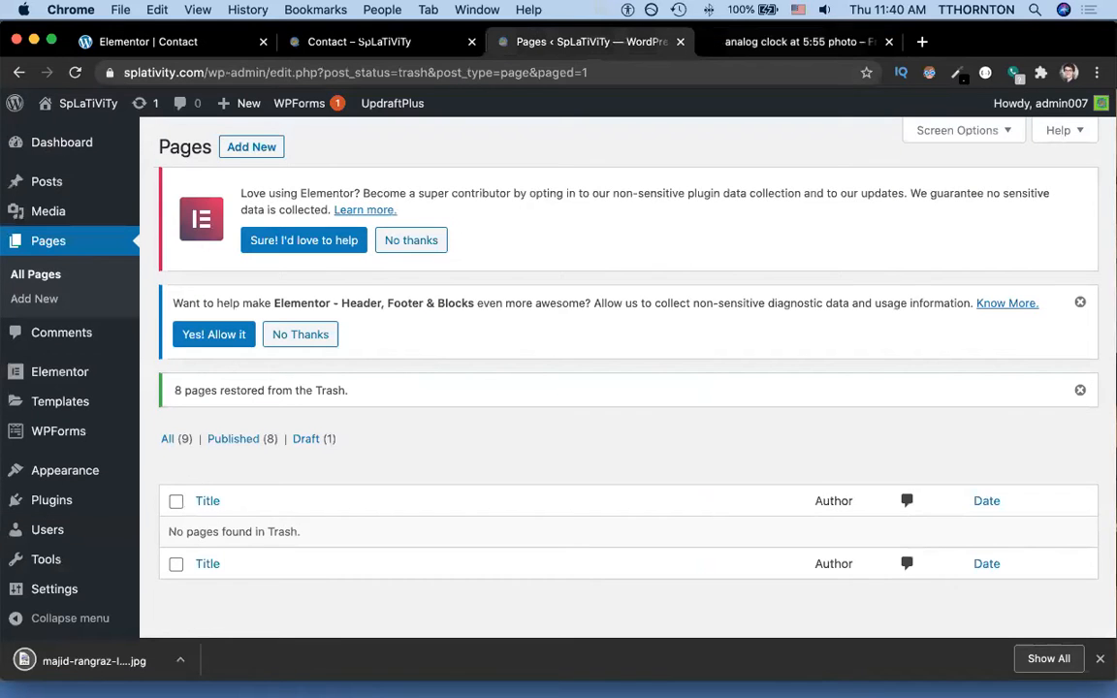
{"action": "left_click", "coordinate": [359, 41]}
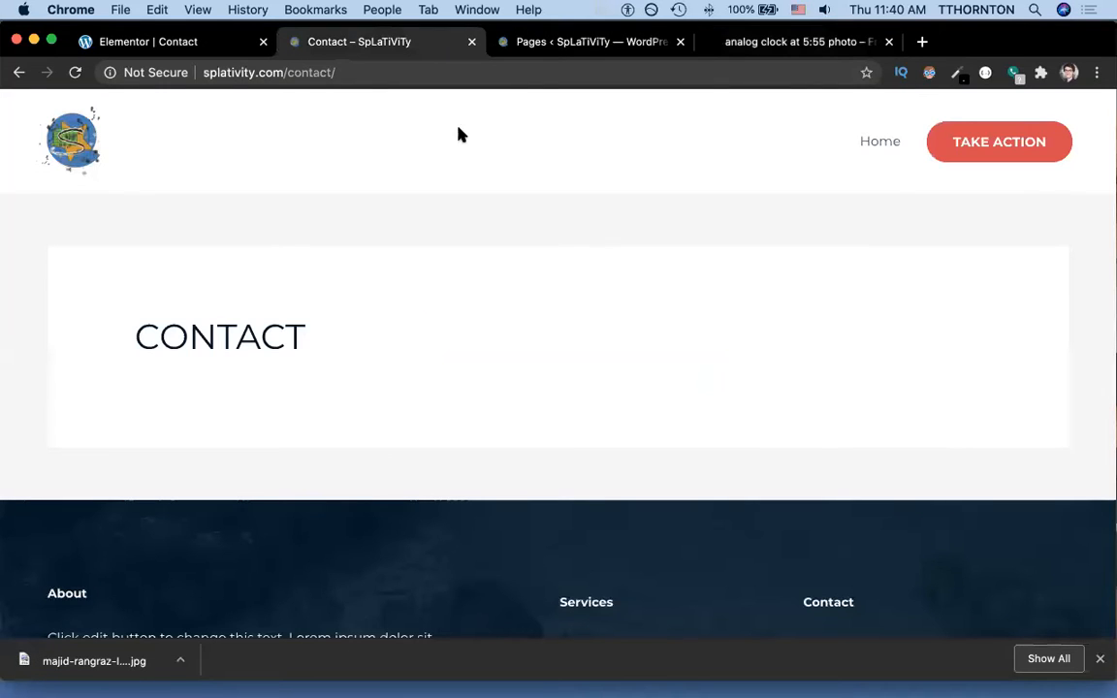
{"action": "left_click", "coordinate": [151, 42]}
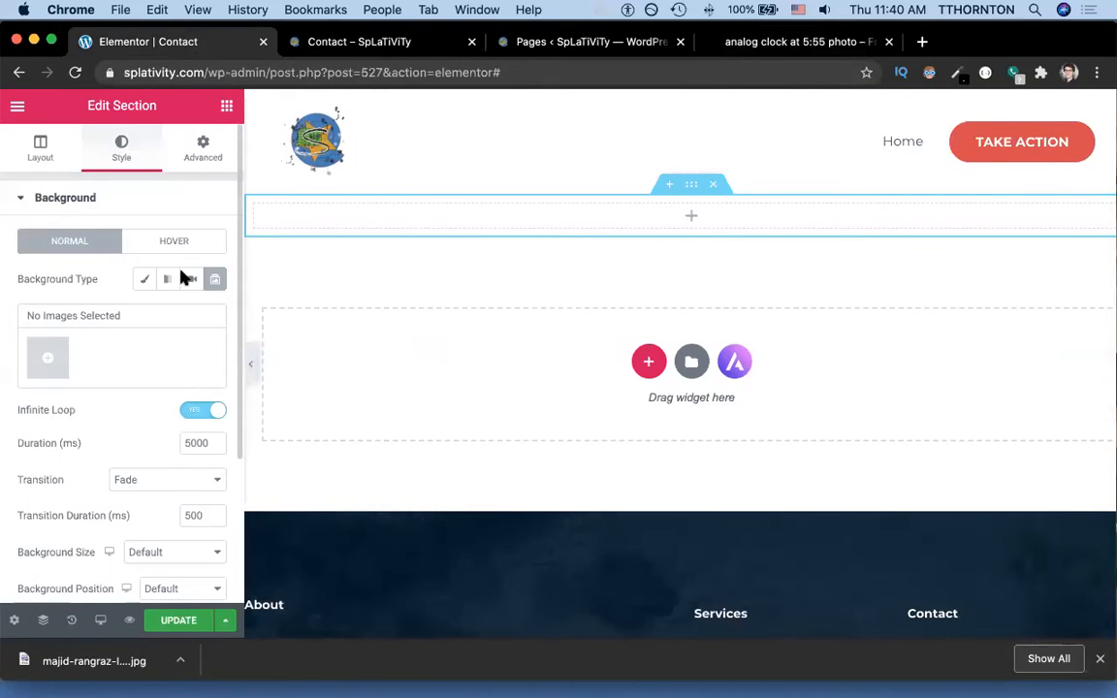
{"action": "left_click", "coordinate": [50, 349]}
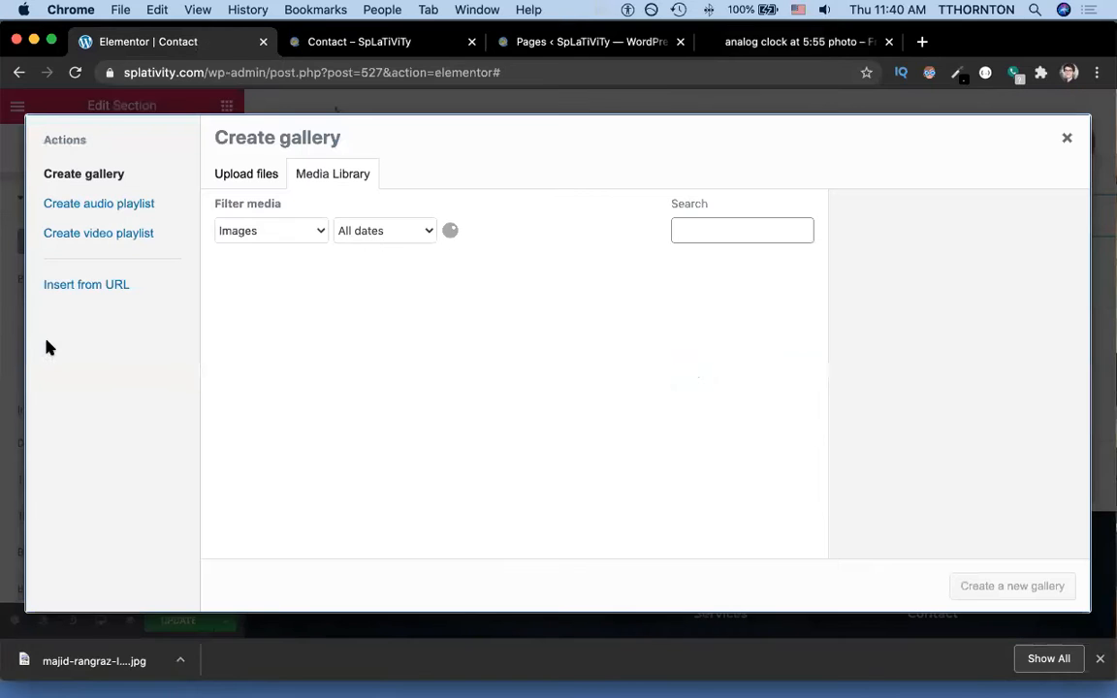
Upload the downloaded clock photo to the media library.
{"action": "left_click", "coordinate": [236, 174]}
{"action": "left_click", "coordinate": [636, 388]}
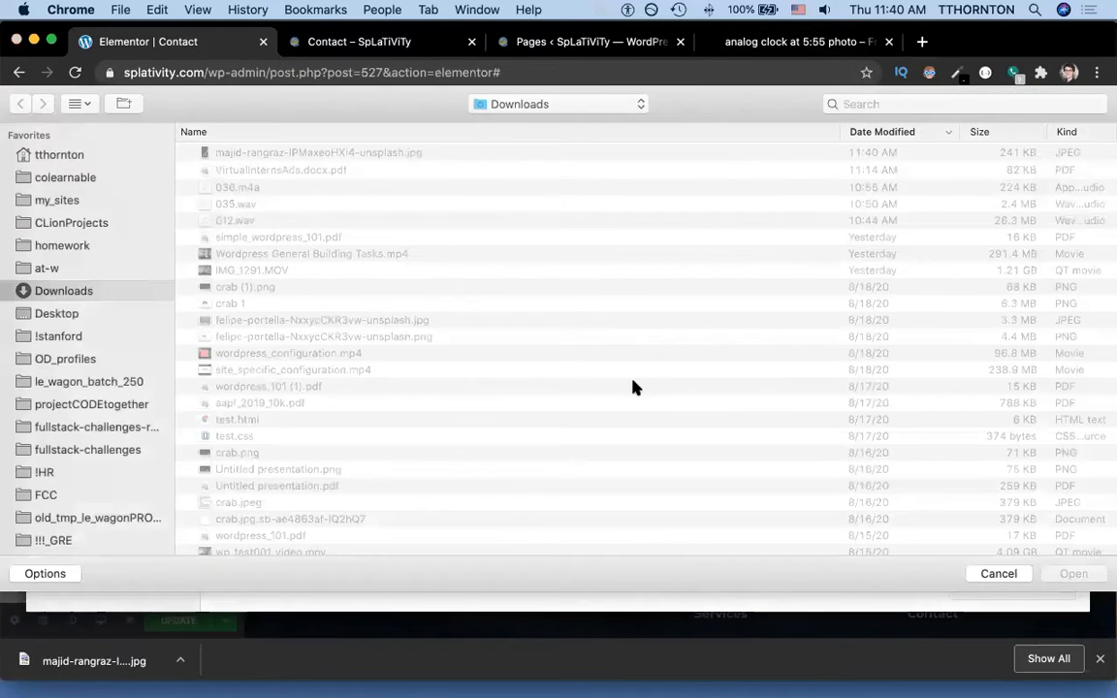
{"action": "double_click", "coordinate": [376, 155]}
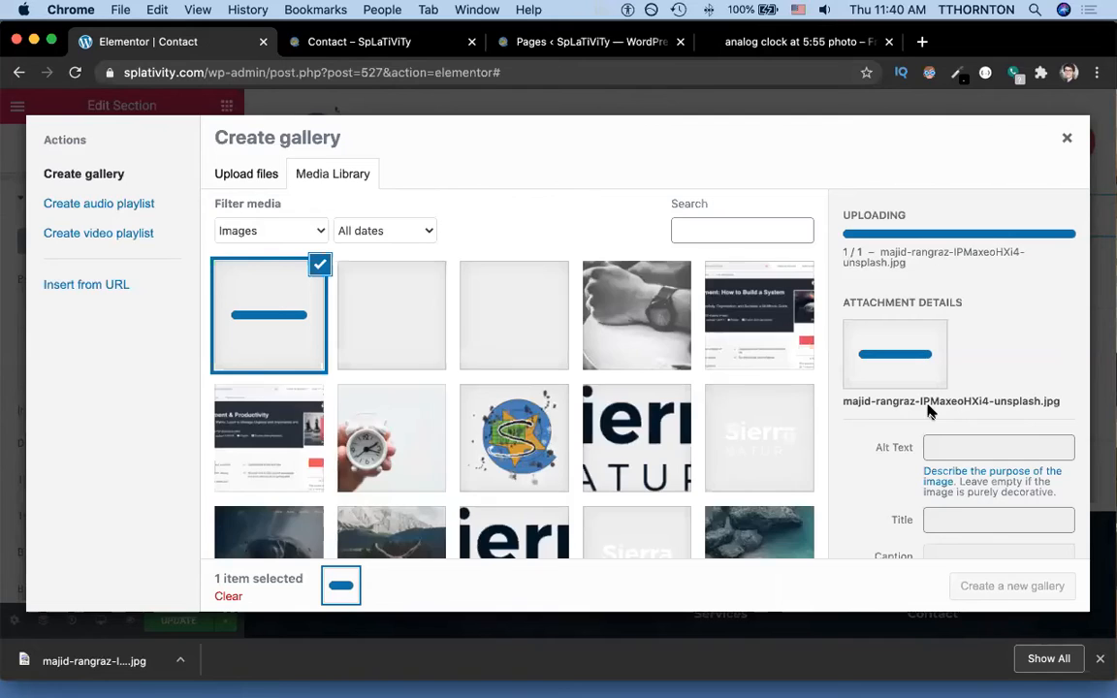
Give the uploaded clock photo the title and alt text 'Contact Photo'.
{"action": "left_click", "coordinate": [945, 524]}
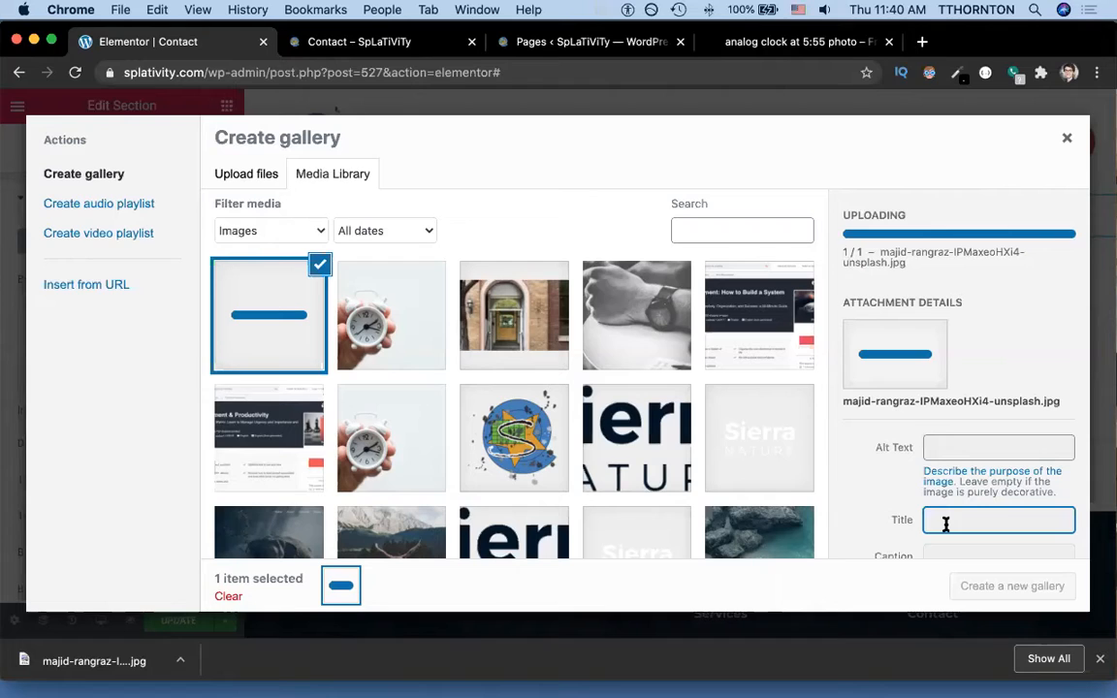
{"action": "scroll", "coordinate": [945, 524], "scroll_direction": "down", "scroll_amount": 1}
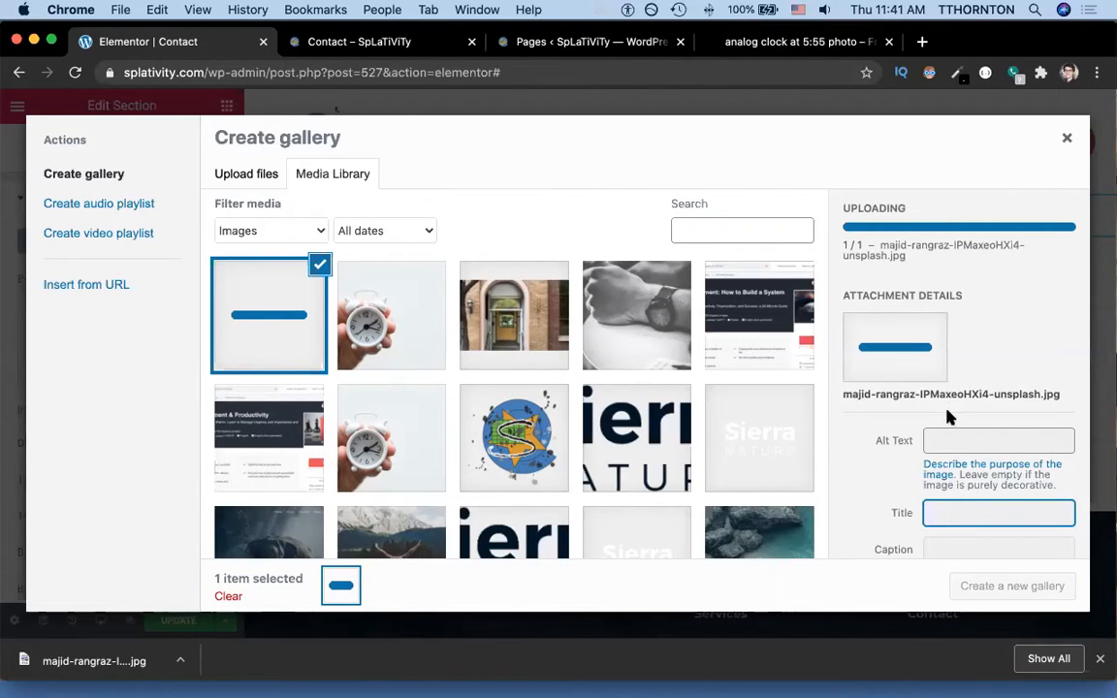
{"action": "left_click", "coordinate": [939, 443]}
{"action": "scroll", "coordinate": [939, 443], "scroll_direction": "down", "scroll_amount": 2}
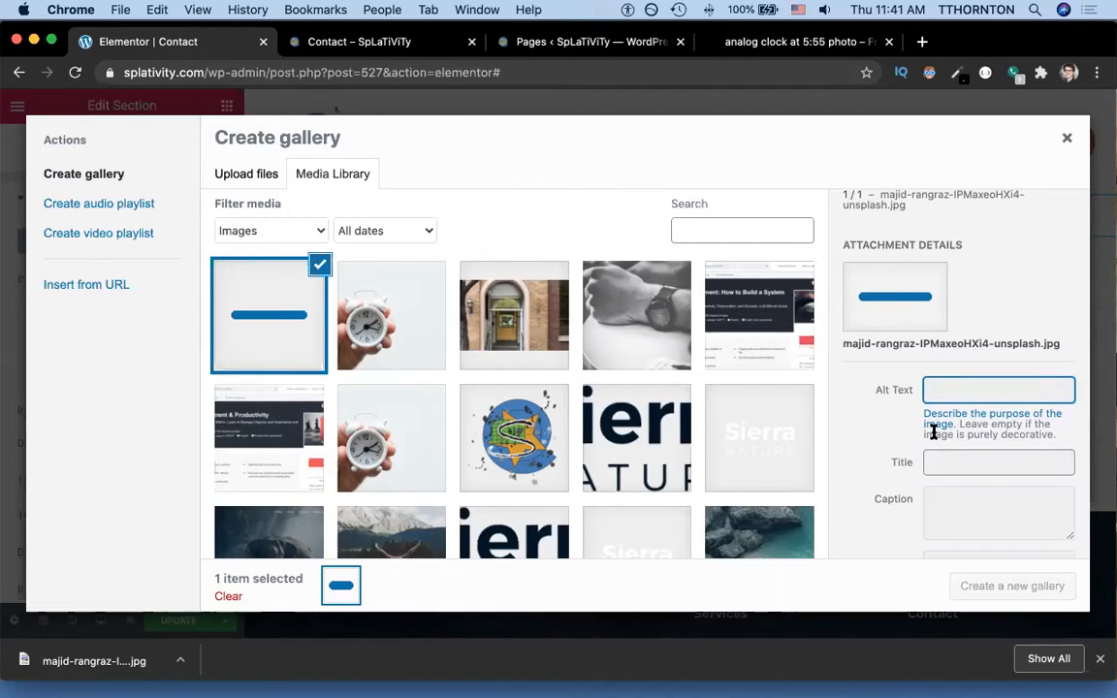
{"action": "left_click", "coordinate": [419, 327]}
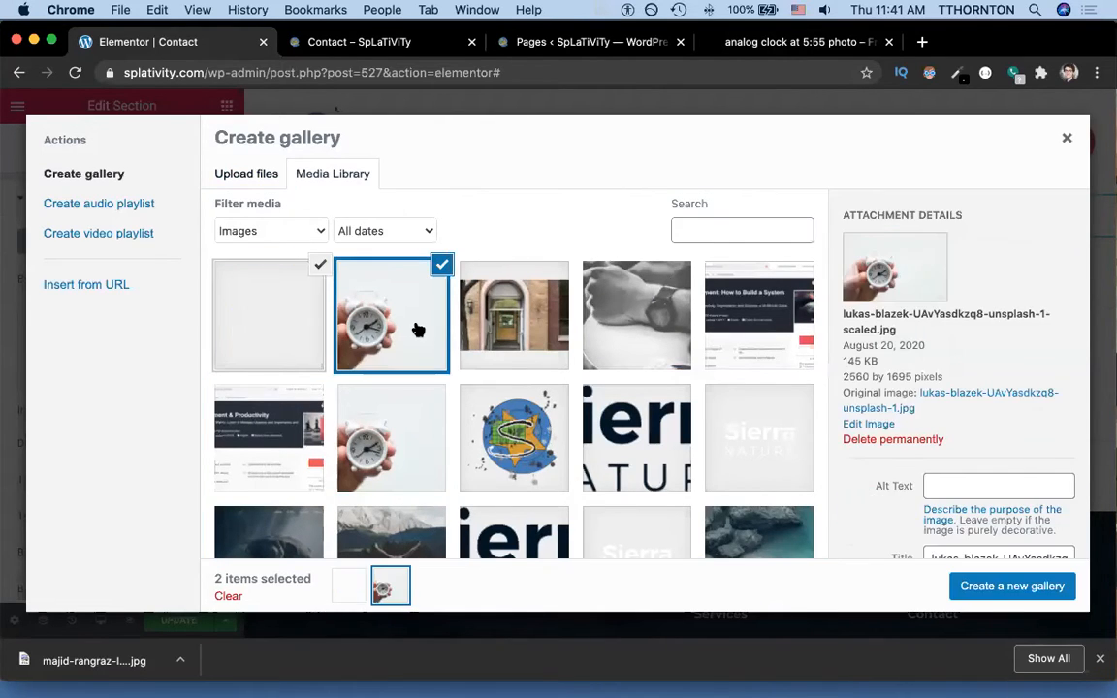
{"action": "left_click", "coordinate": [257, 328]}
{"action": "triple_click", "coordinate": [960, 545]}
{"action": "type", "text": "Contact Photo"}
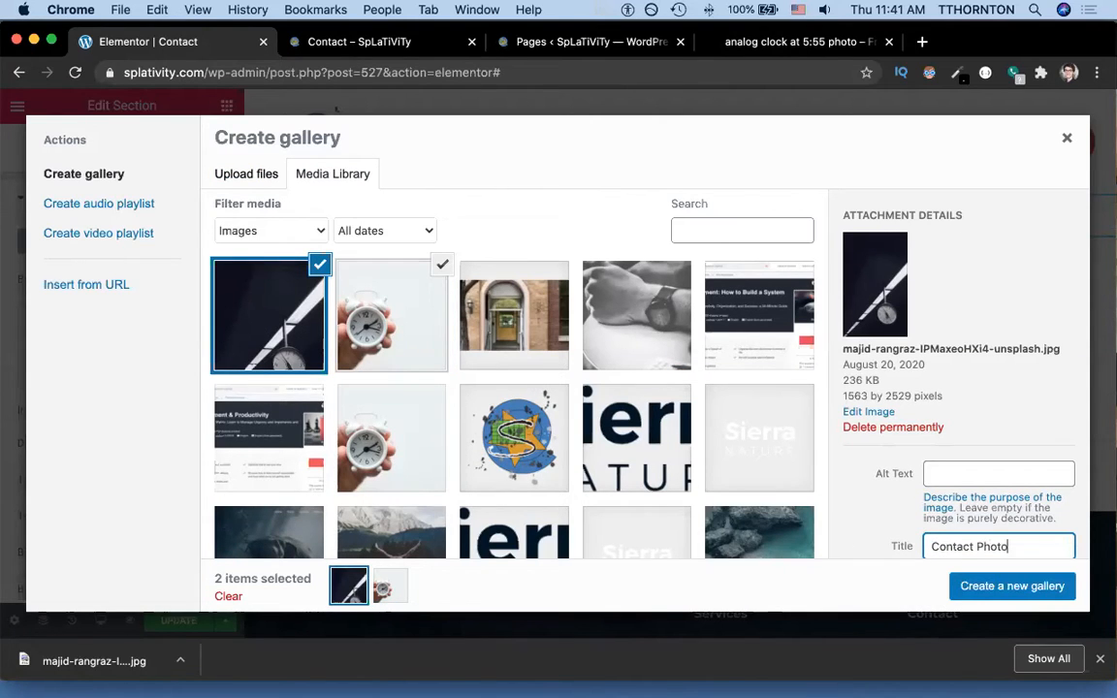
{"action": "key", "text": "super+a"}
{"action": "key", "text": "super+c"}
{"action": "key", "text": "shift+Tab"}
{"action": "key", "text": "shift+Tab"}
{"action": "key", "text": "super+v"}
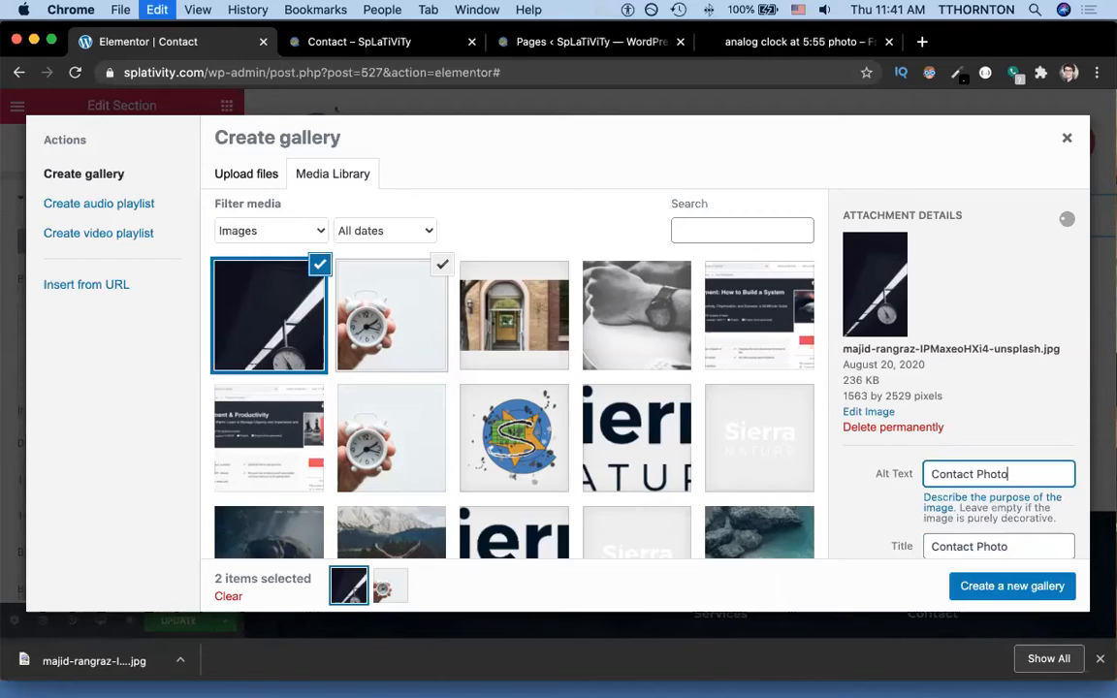
Create the gallery, remove the hand-held clock photo, and insert the one-image gallery.
{"action": "left_click", "coordinate": [1011, 587]}
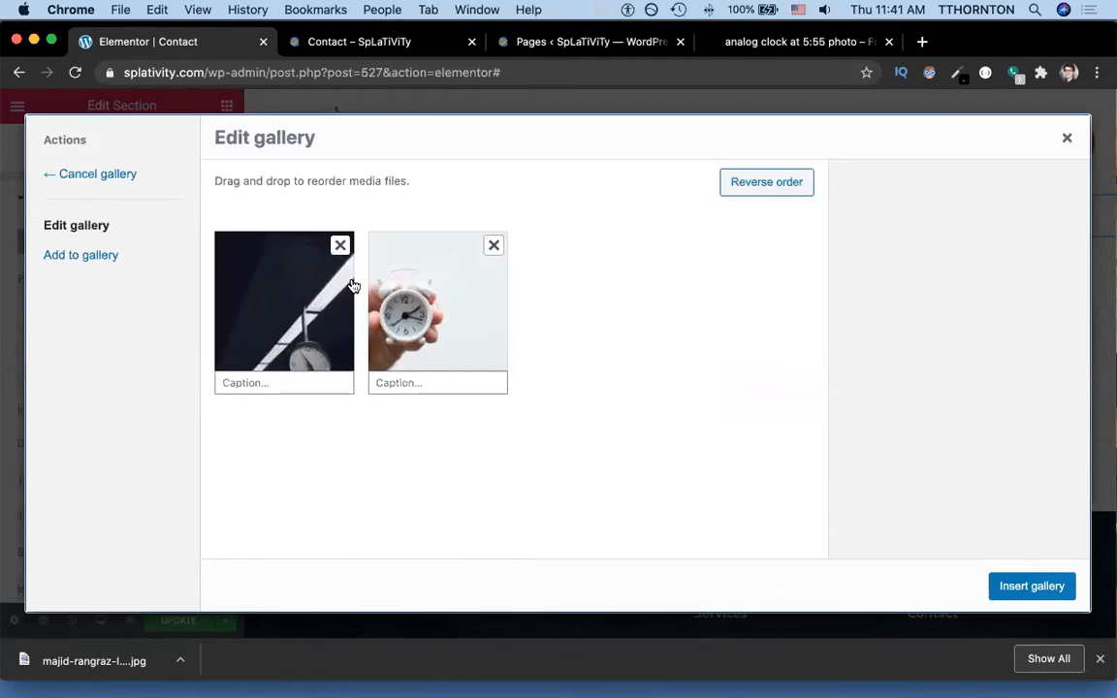
{"action": "left_click", "coordinate": [494, 245]}
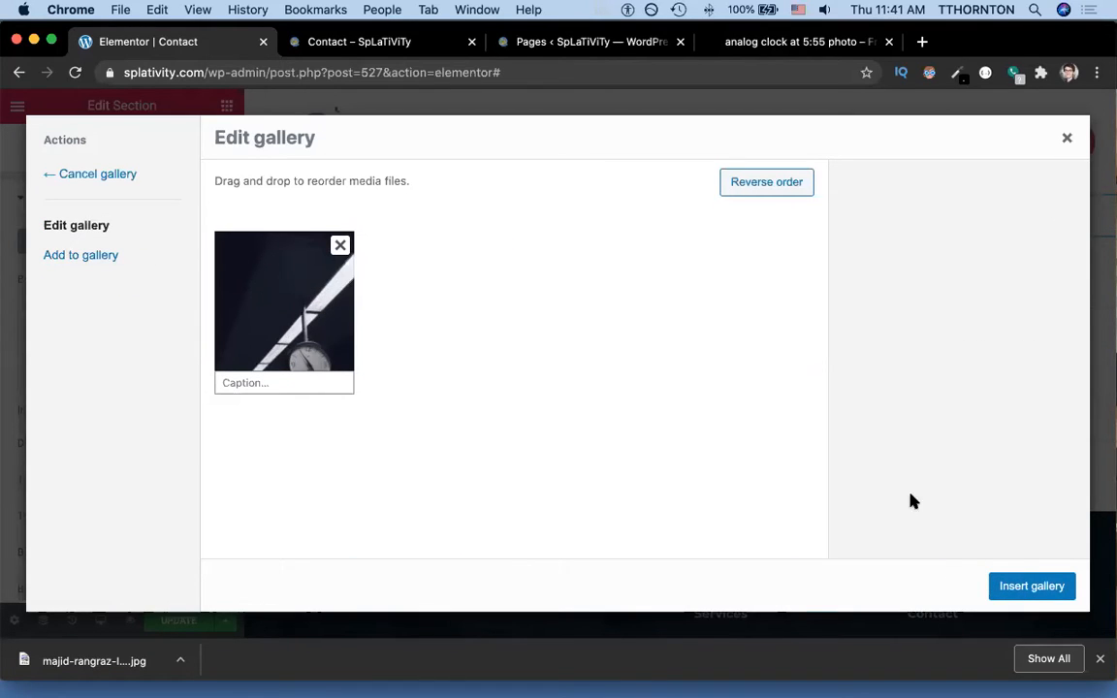
{"action": "left_click", "coordinate": [1034, 588]}
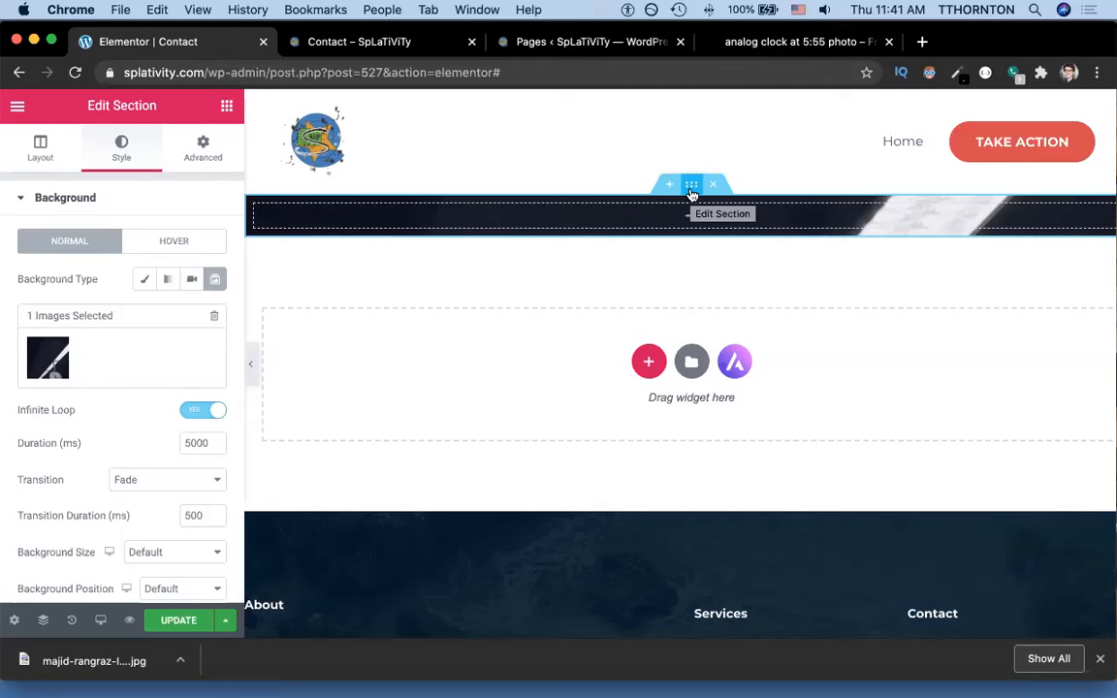
Set the section to Full Width content with a minimum height of 100 VH.
{"action": "left_click", "coordinate": [37, 155]}
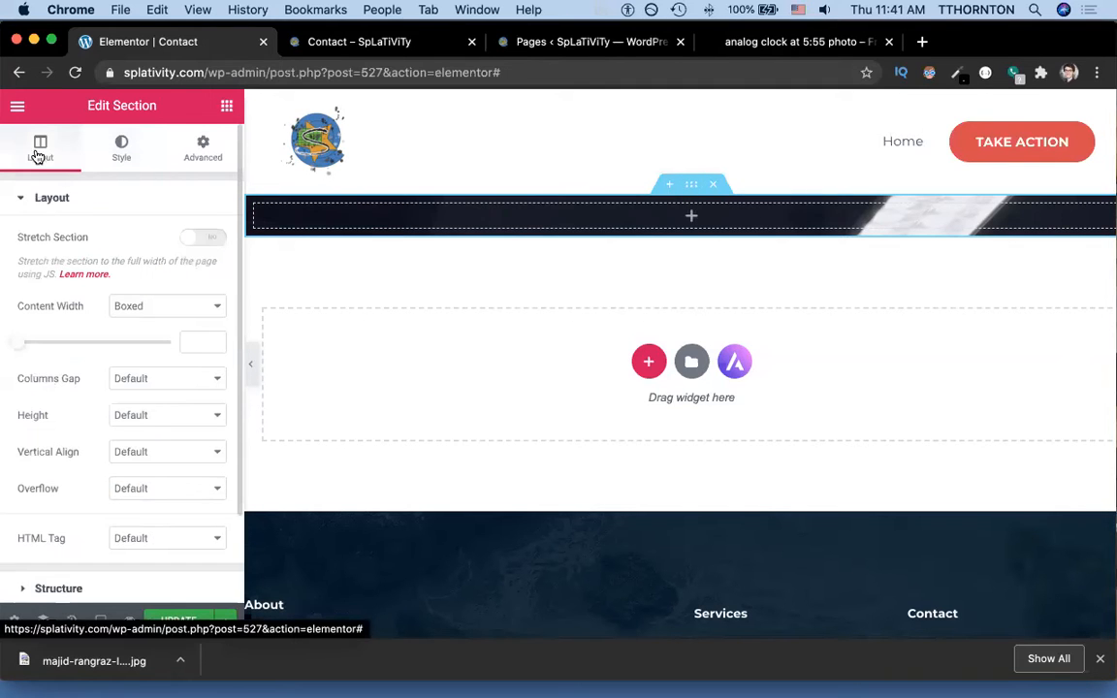
{"action": "left_click", "coordinate": [141, 309]}
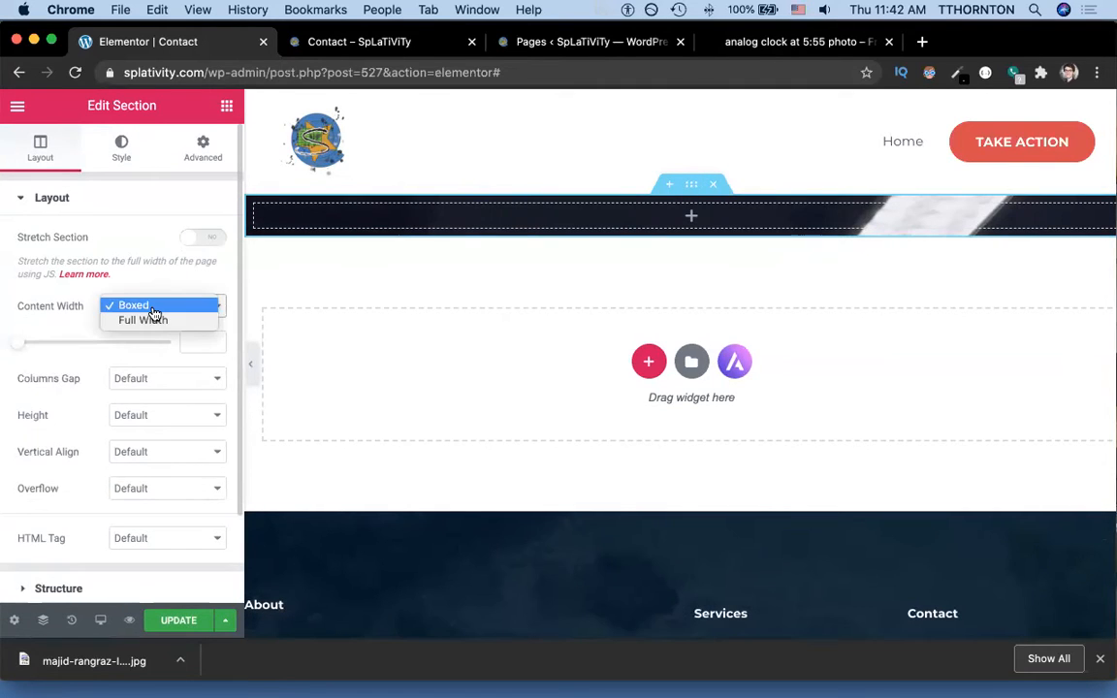
{"action": "left_click", "coordinate": [155, 323]}
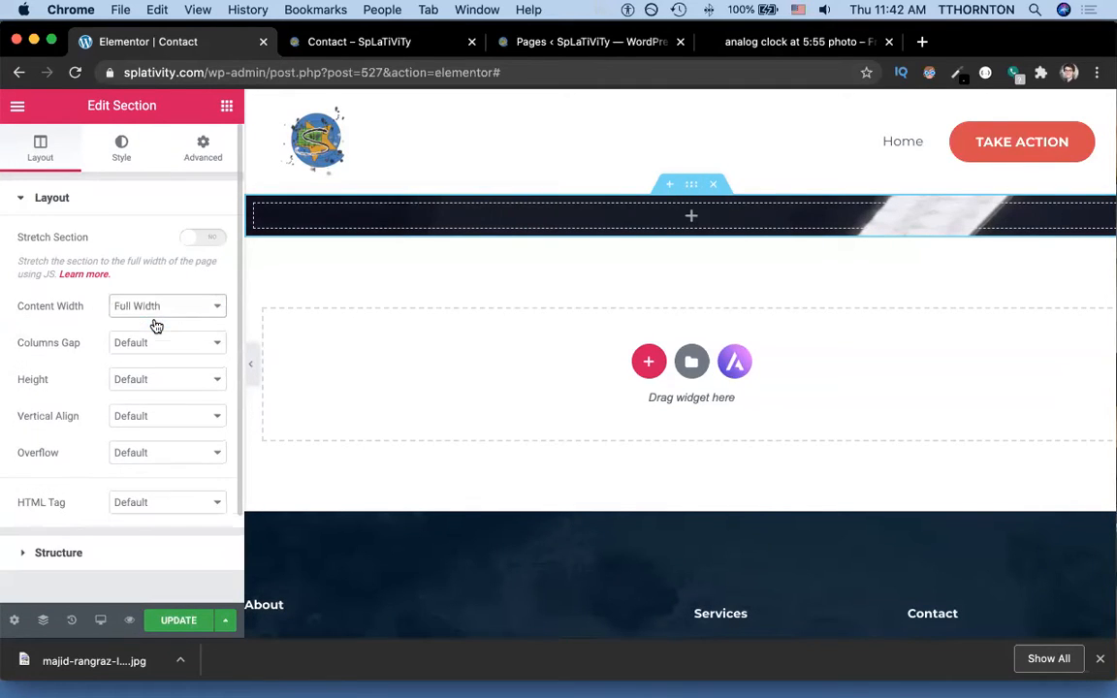
{"action": "left_click", "coordinate": [140, 384]}
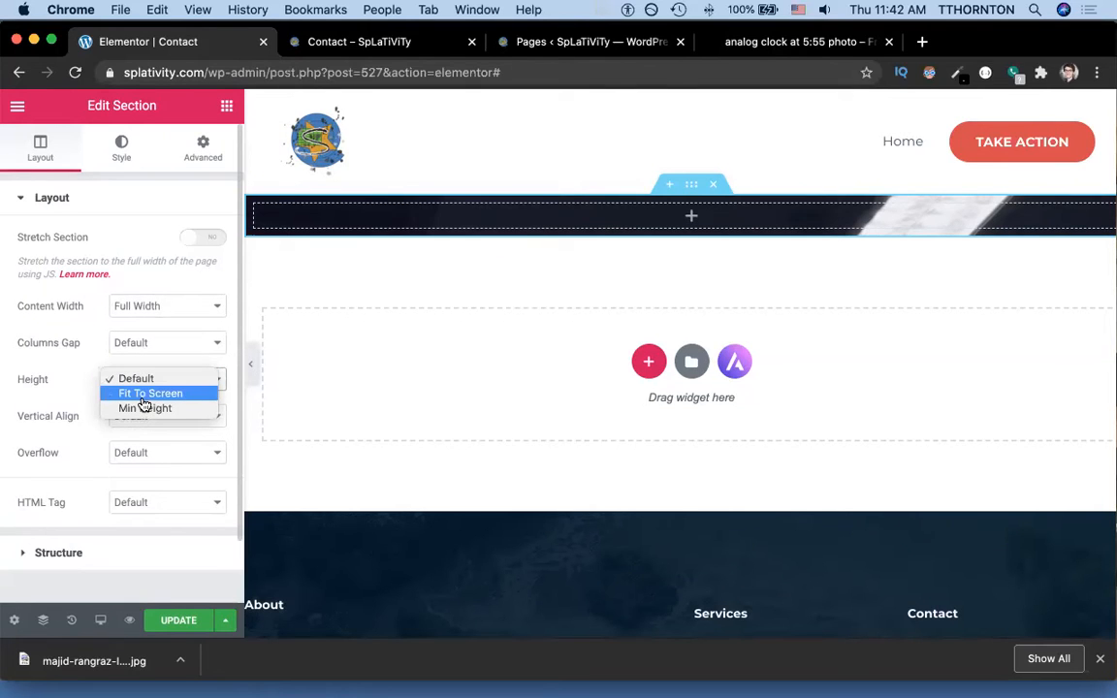
{"action": "left_click", "coordinate": [145, 407]}
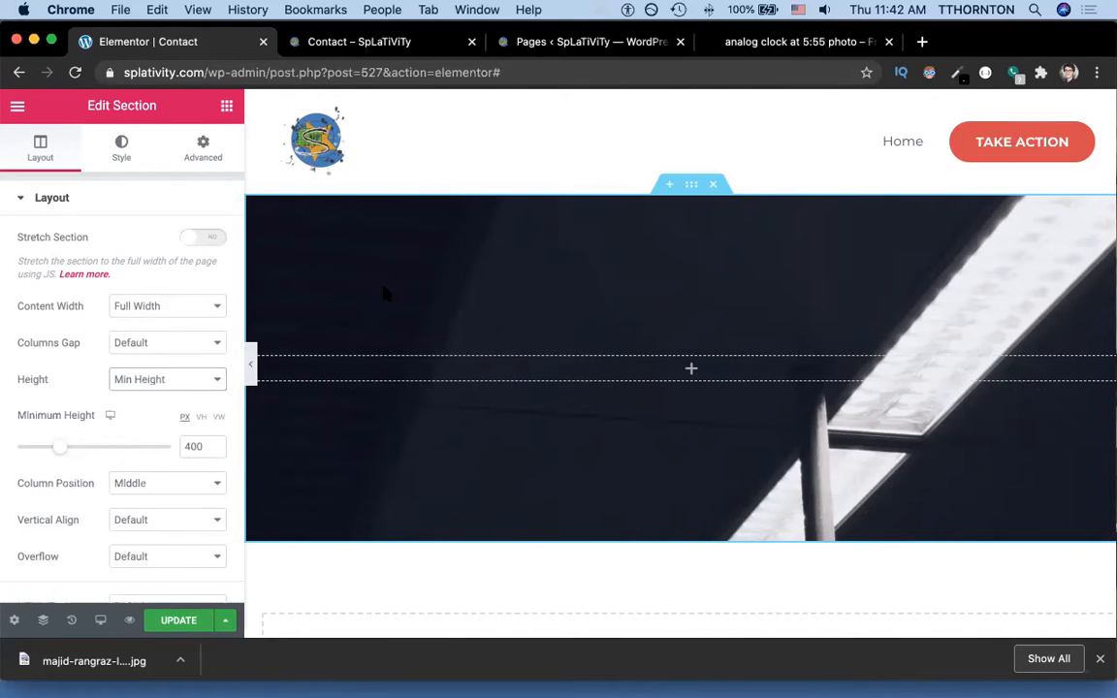
{"action": "left_click", "coordinate": [203, 417]}
{"action": "double_click", "coordinate": [194, 441]}
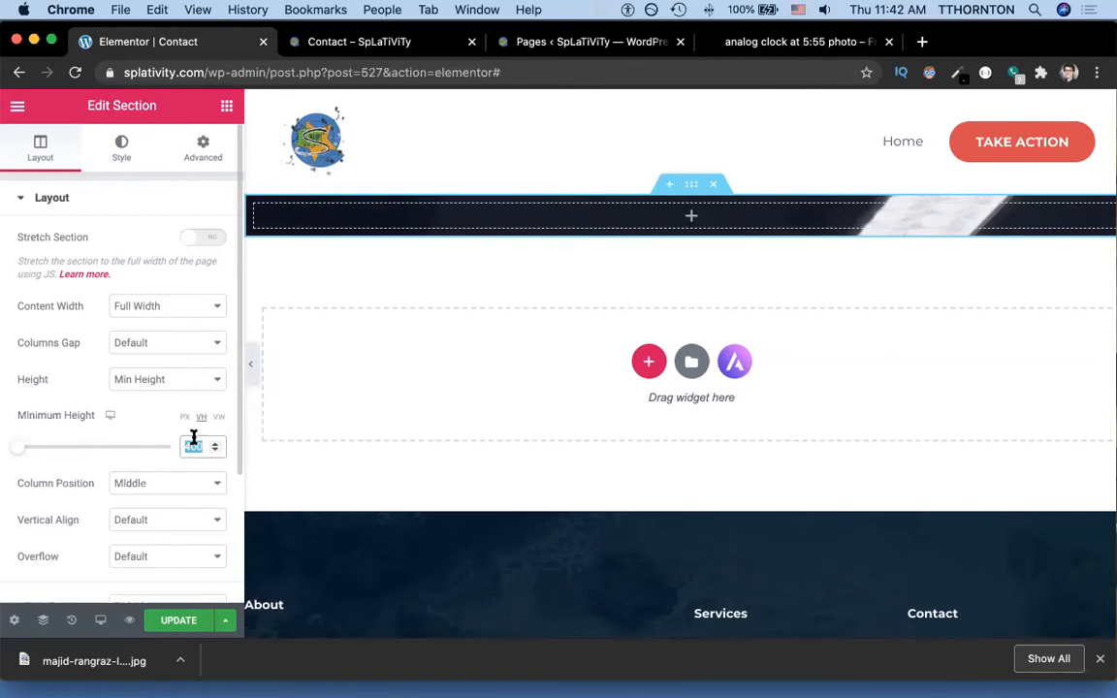
{"action": "type", "text": "100"}
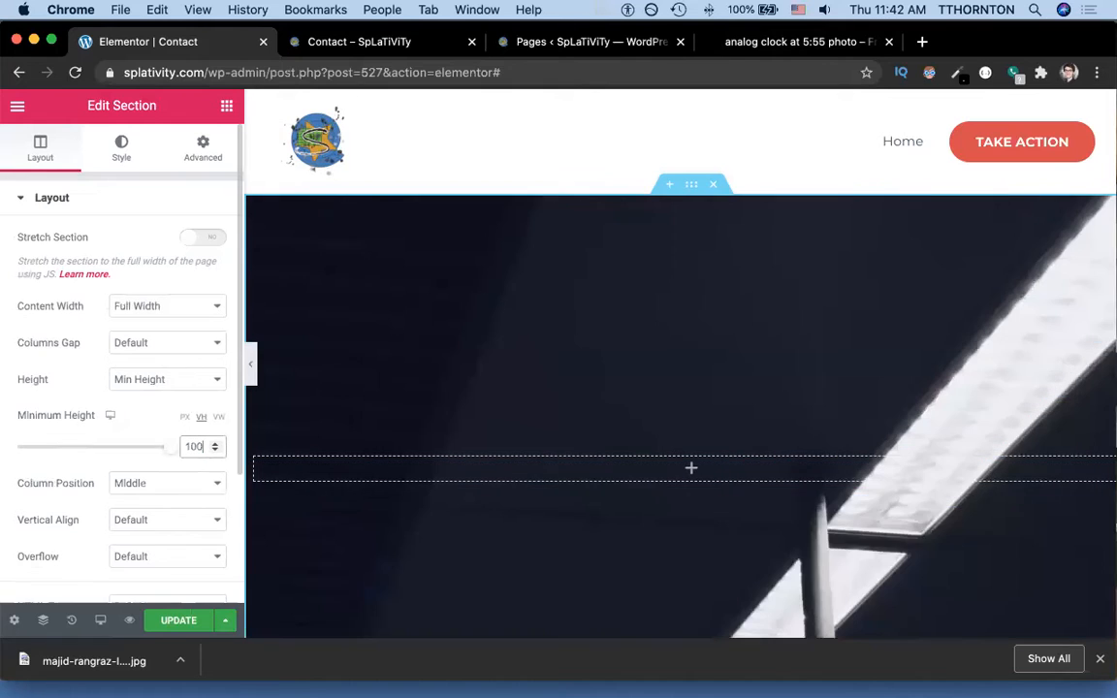
{"action": "scroll", "coordinate": [524, 407], "scroll_direction": "down", "scroll_amount": 5}
{"action": "scroll", "coordinate": [523, 408], "scroll_direction": "up", "scroll_amount": 5}
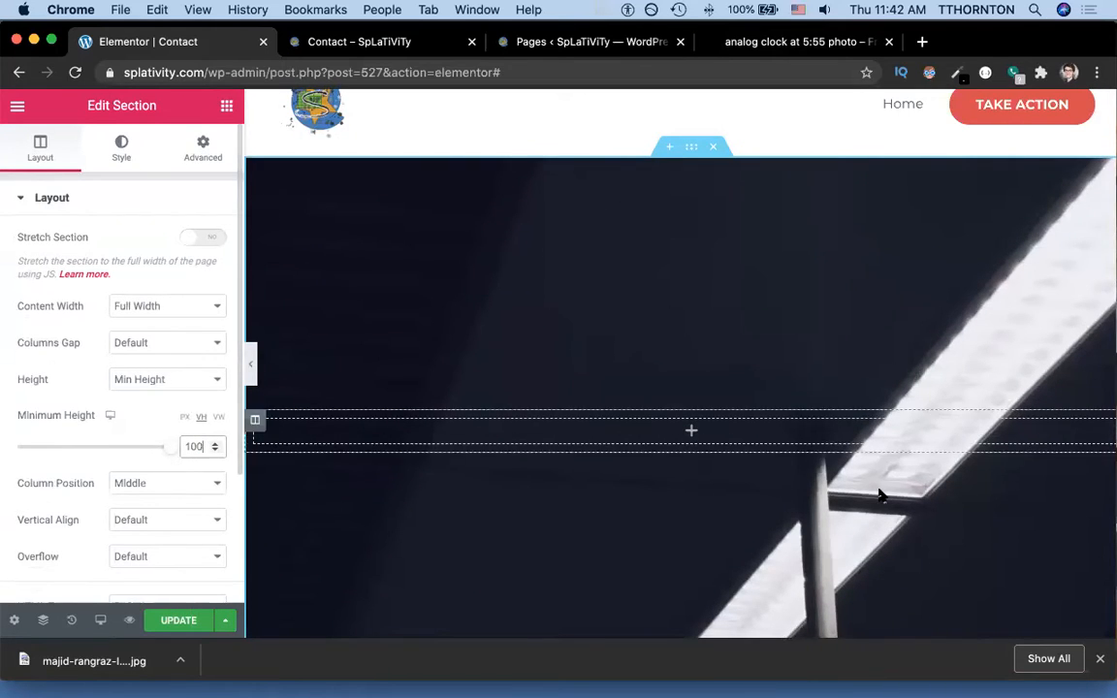
{"action": "scroll", "coordinate": [843, 490], "scroll_direction": "down", "scroll_amount": 1}
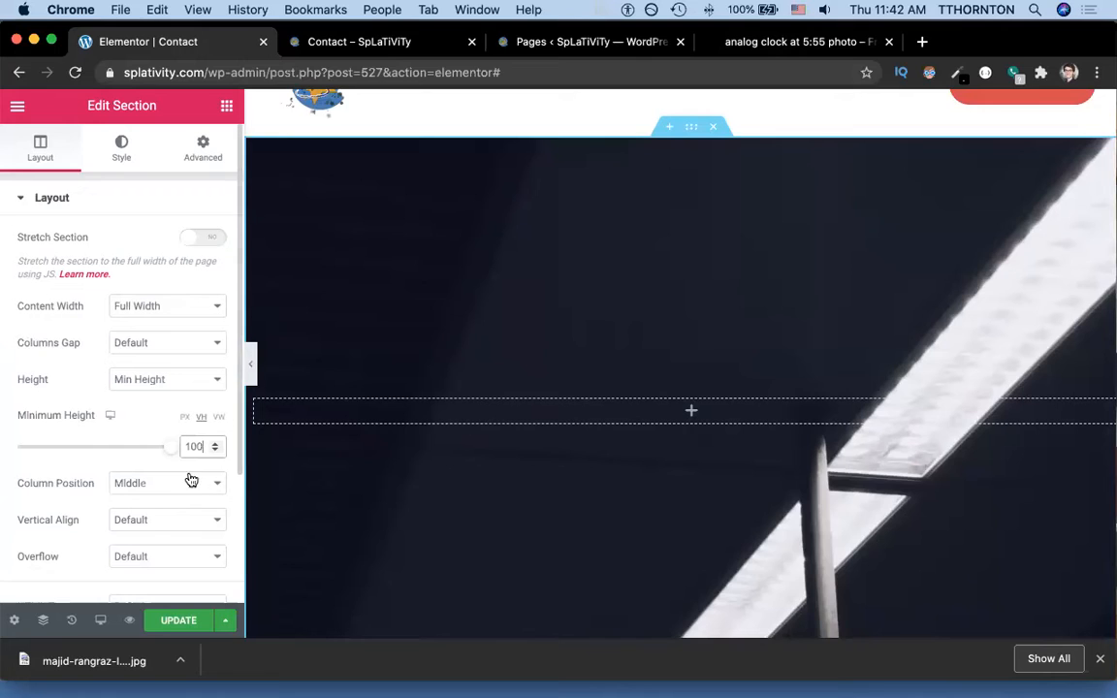
Set the section's background position to Bottom Center.
{"action": "left_click", "coordinate": [121, 147]}
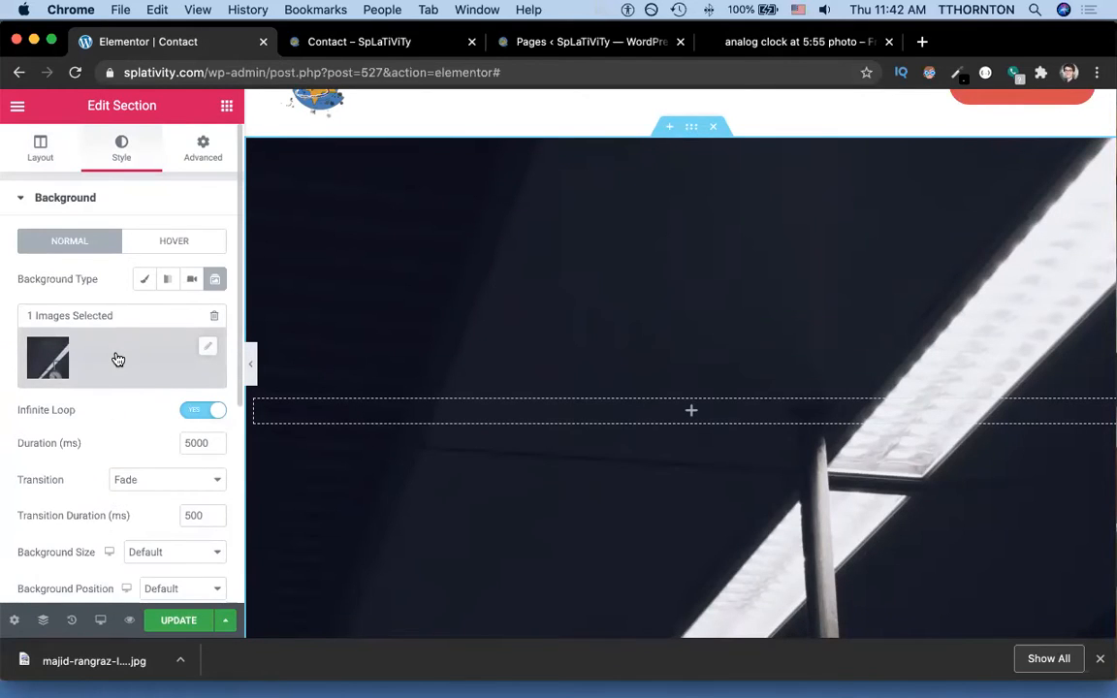
{"action": "scroll", "coordinate": [88, 359], "scroll_direction": "down", "scroll_amount": 5}
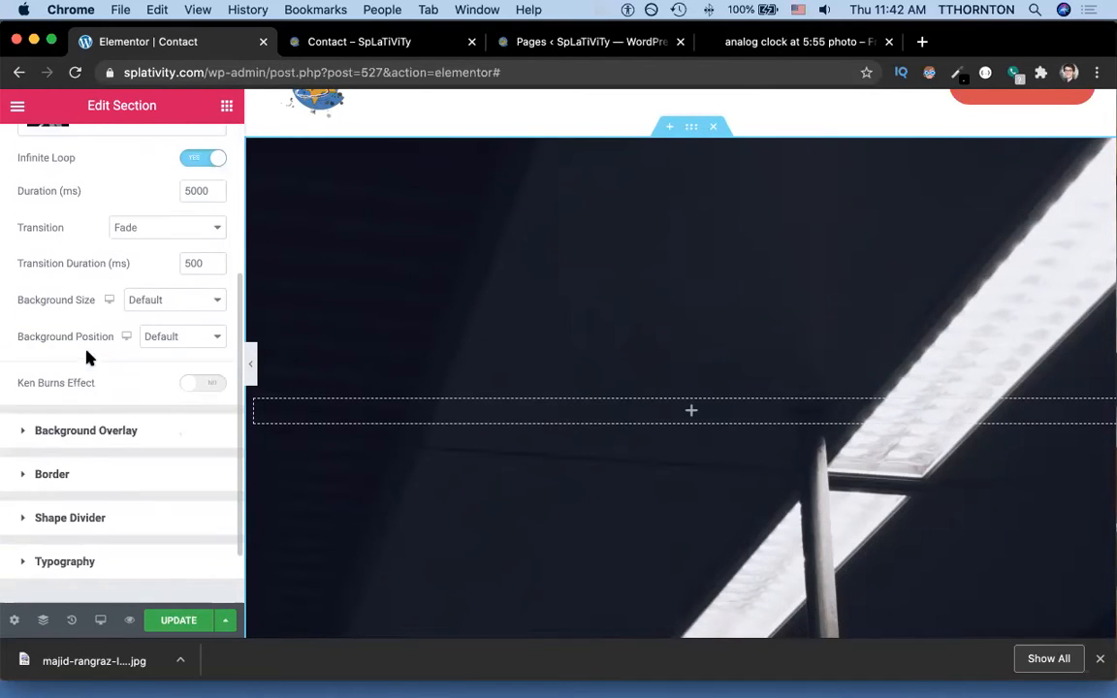
{"action": "left_click", "coordinate": [170, 339]}
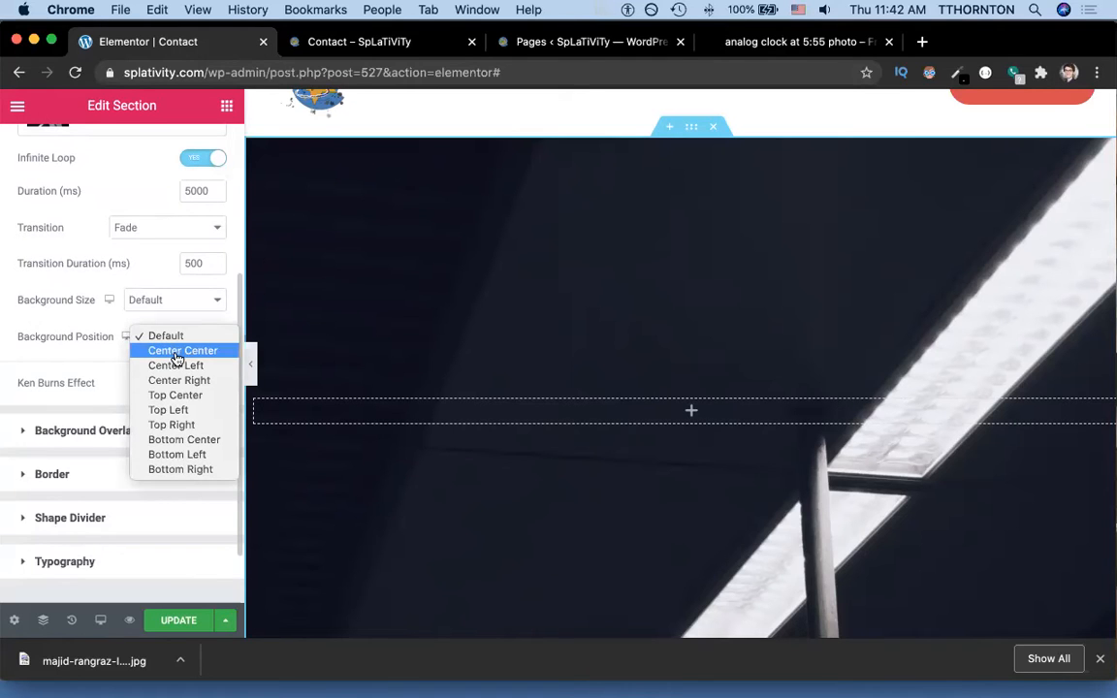
{"action": "left_click", "coordinate": [198, 442]}
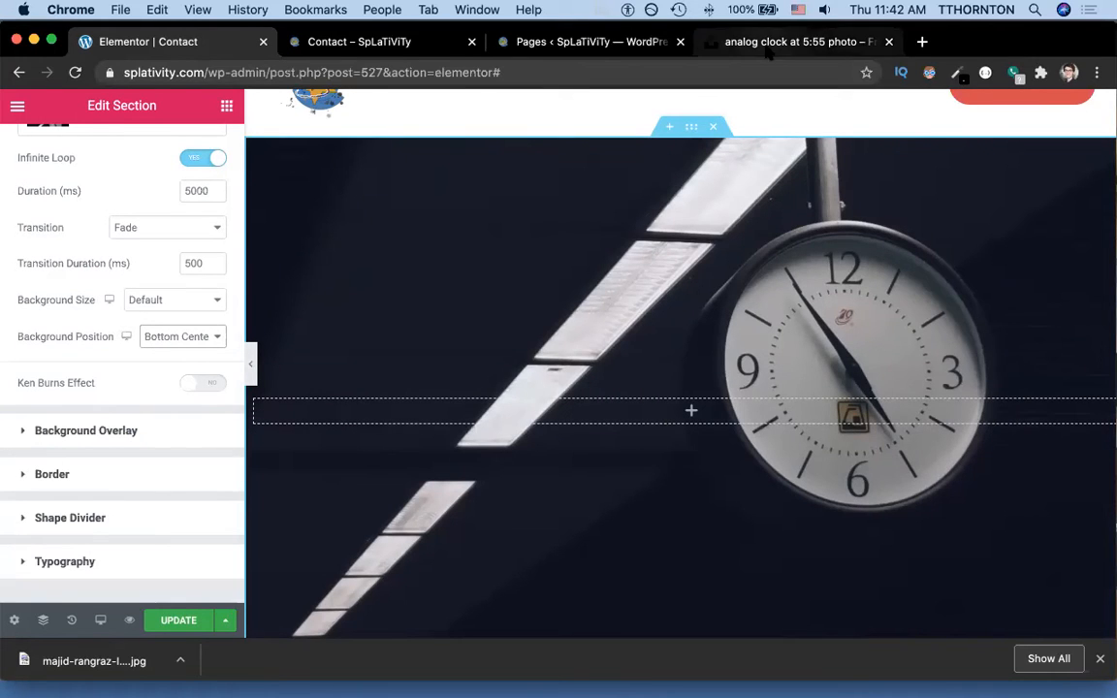
Save the Contact page with Update and open the editor's main menu.
{"action": "left_click", "coordinate": [186, 621]}
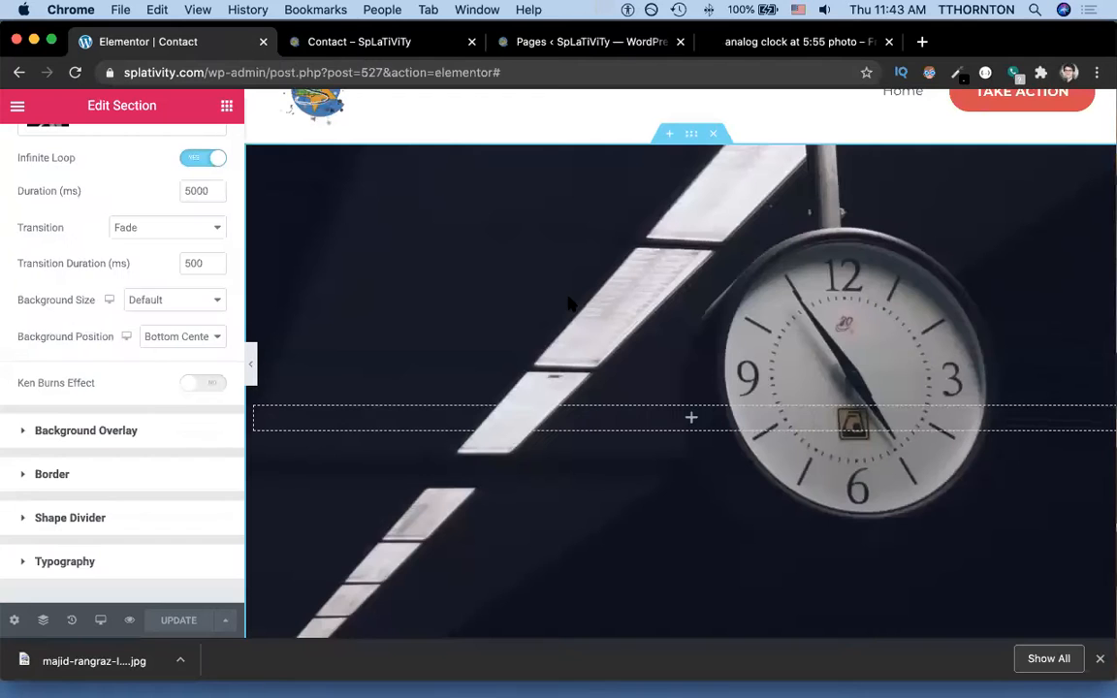
{"action": "scroll", "coordinate": [99, 194], "scroll_direction": "up", "scroll_amount": 5}
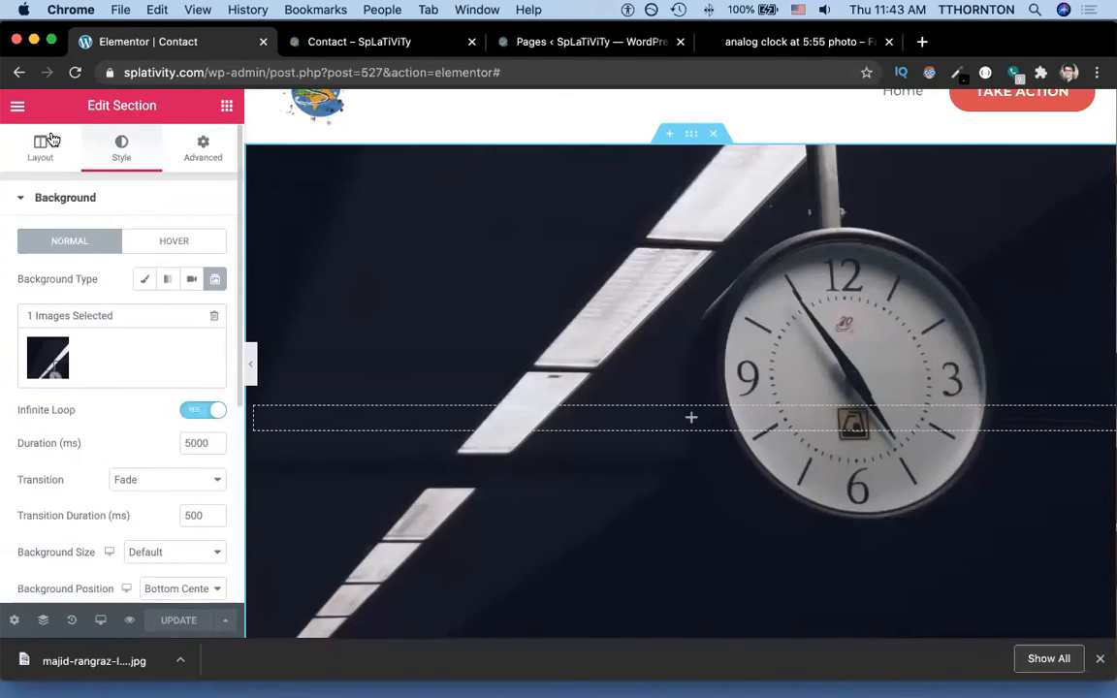
{"action": "left_click", "coordinate": [46, 144]}
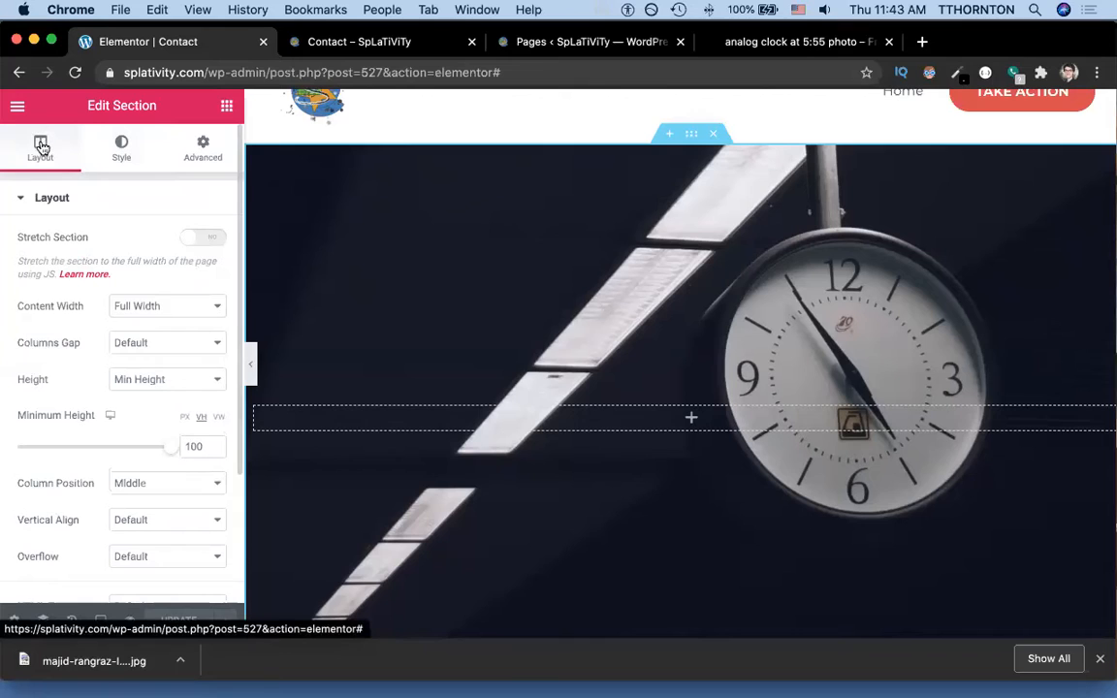
{"action": "left_click", "coordinate": [16, 105]}
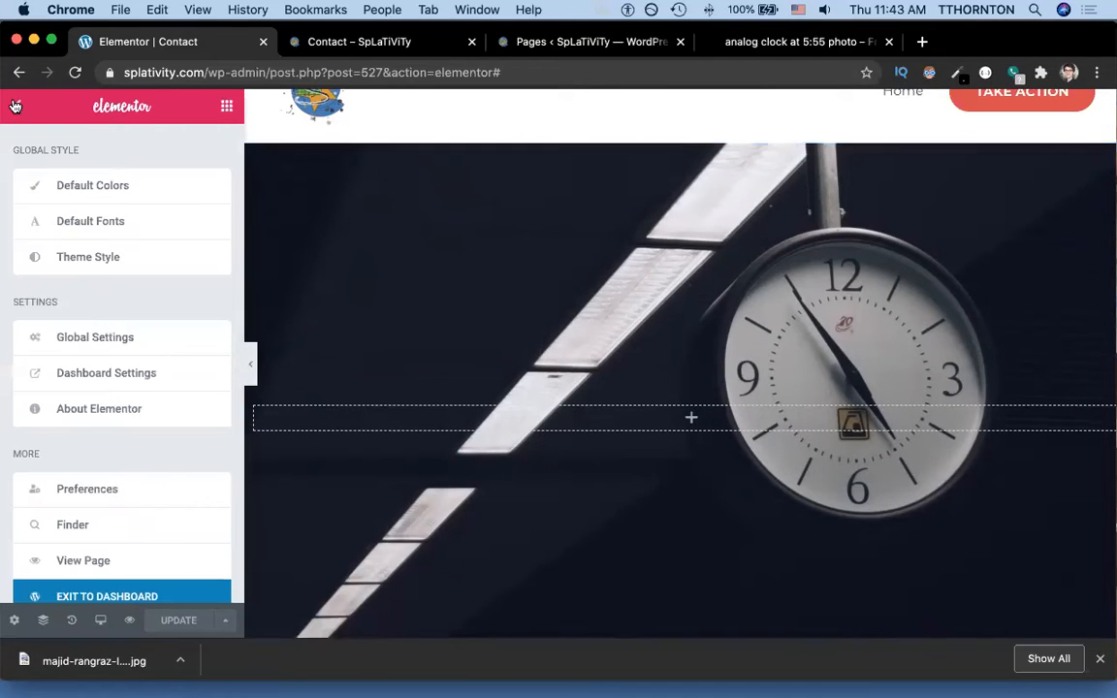
Drop a Heading widget into the clock section and make its text white.
{"action": "left_click", "coordinate": [16, 109]}
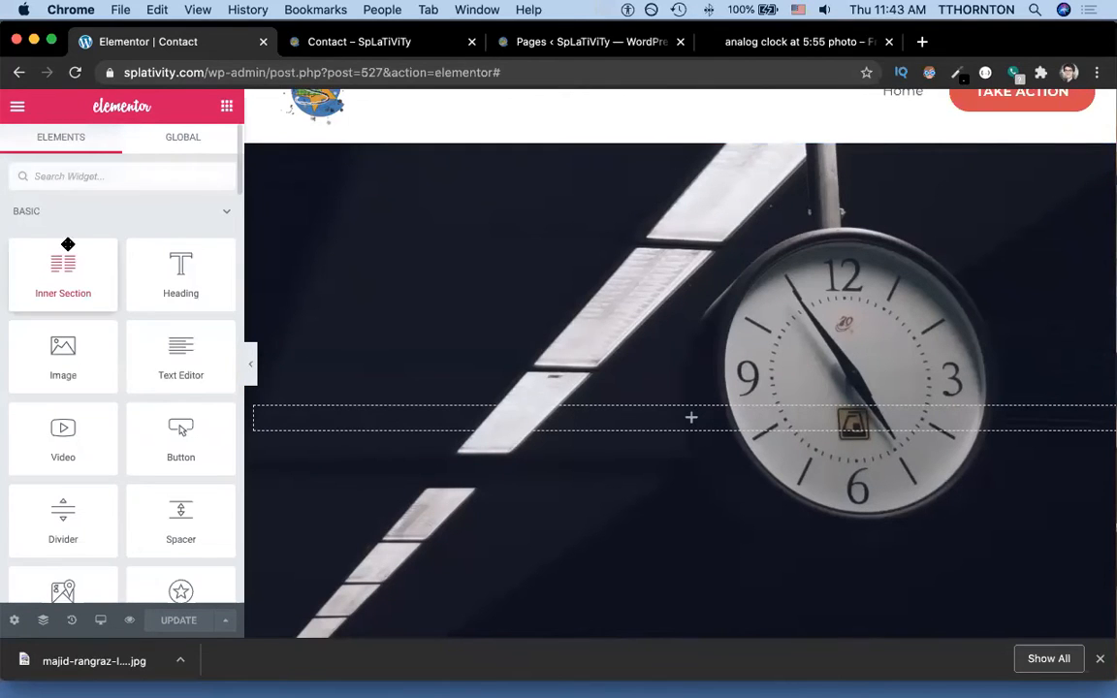
{"action": "left_click_drag", "start_coordinate": [195, 266], "coordinate": [640, 413]}
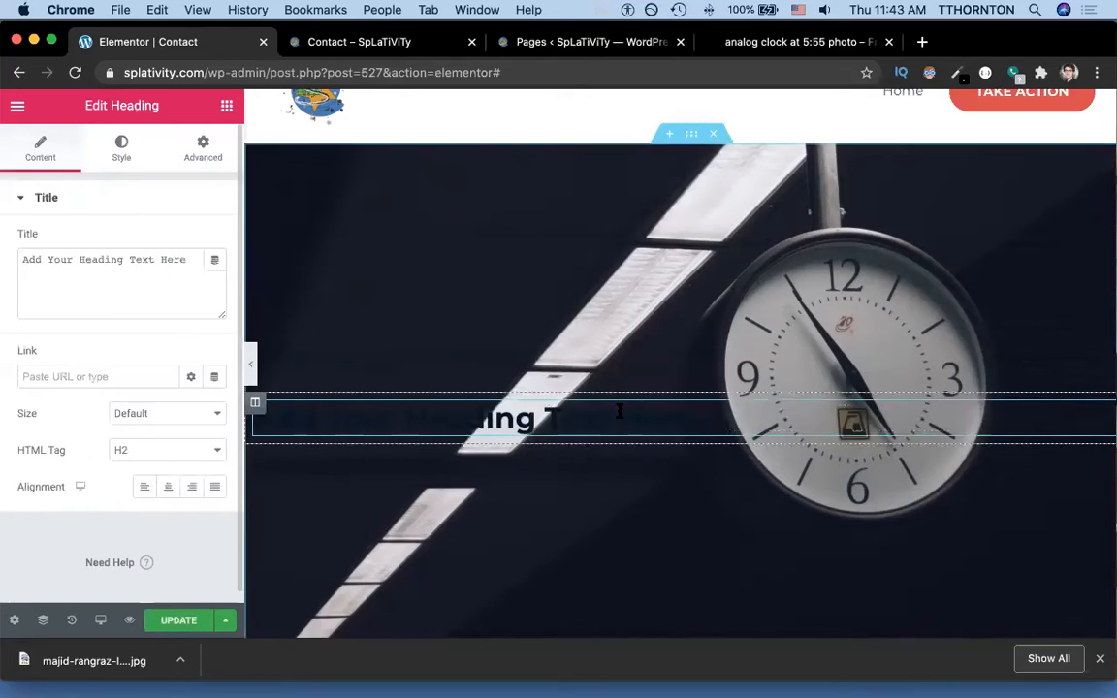
{"action": "triple_click", "coordinate": [541, 408]}
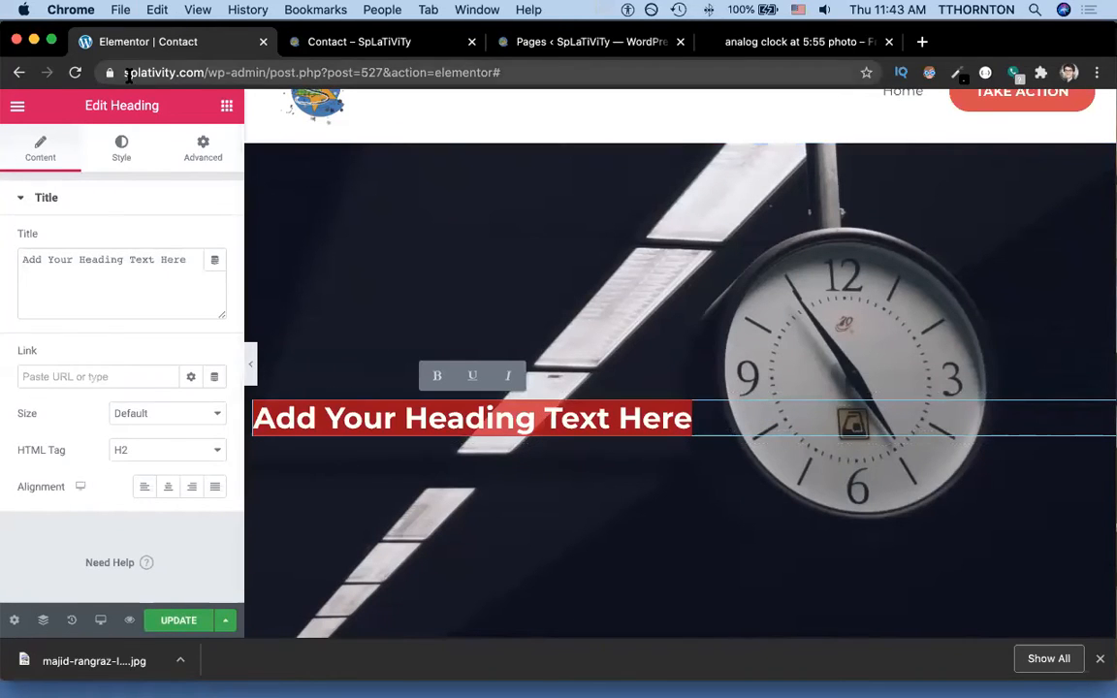
{"action": "left_click", "coordinate": [120, 152]}
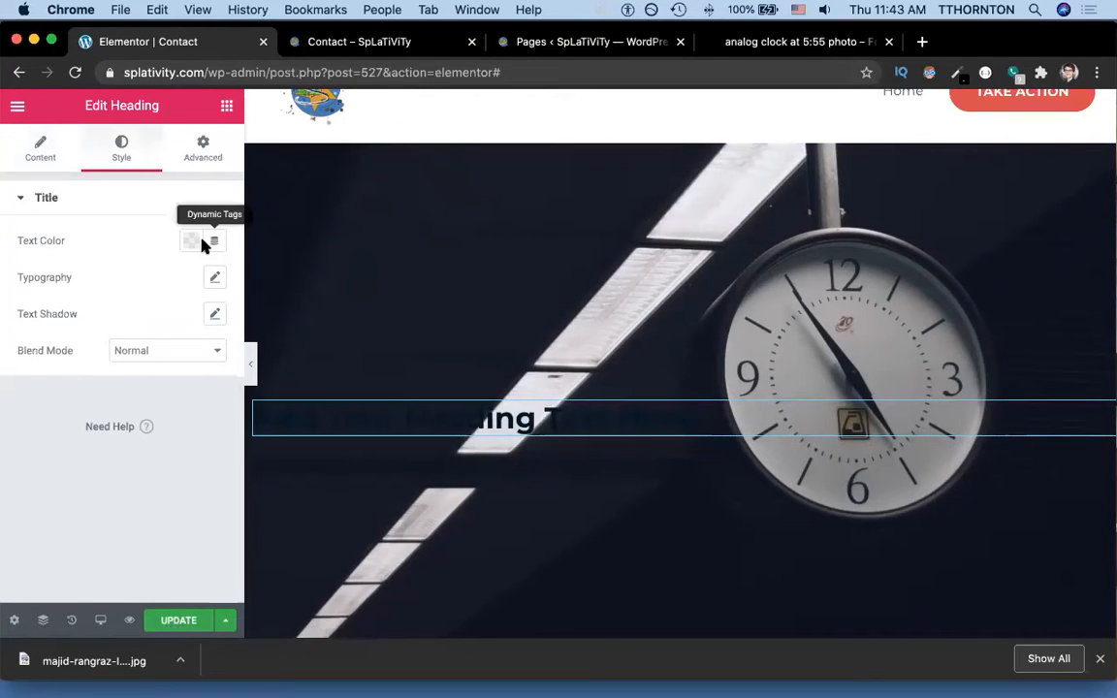
{"action": "left_click", "coordinate": [191, 241]}
{"action": "left_click", "coordinate": [269, 282]}
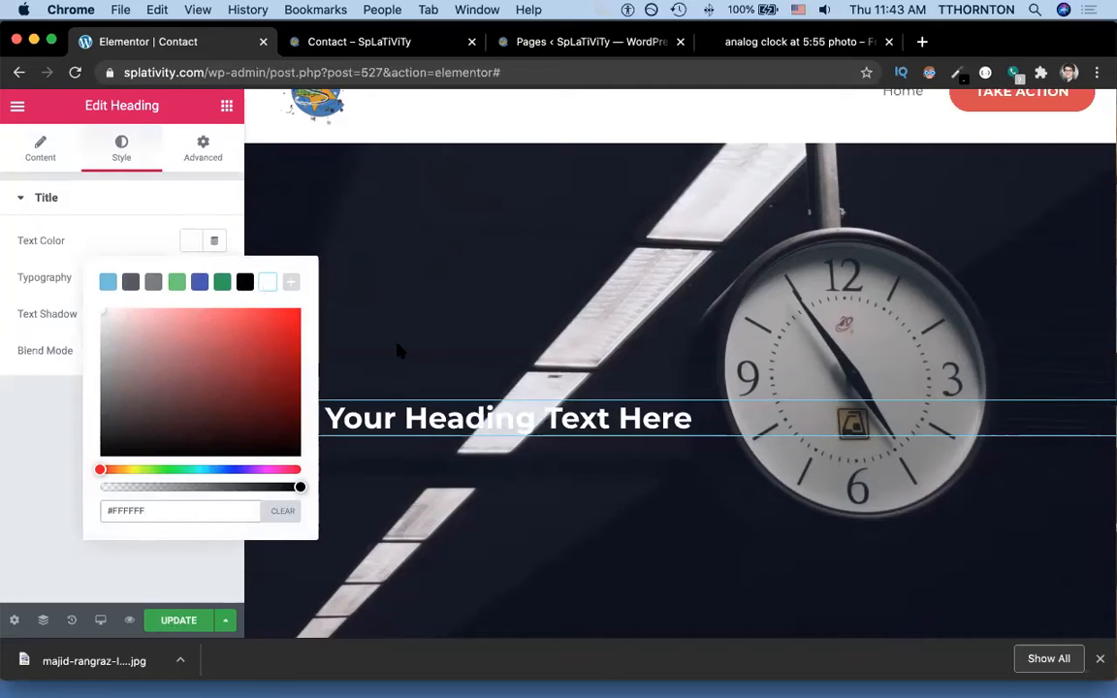
Center-align the heading across the hero.
{"action": "left_click", "coordinate": [115, 198]}
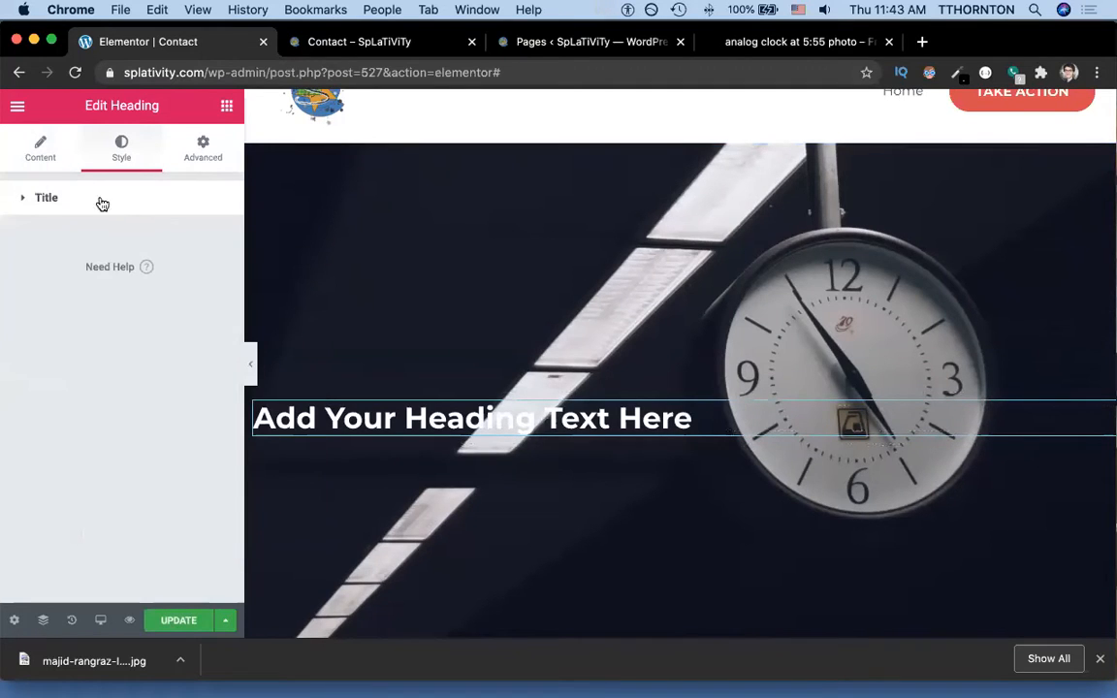
{"action": "left_click", "coordinate": [47, 149]}
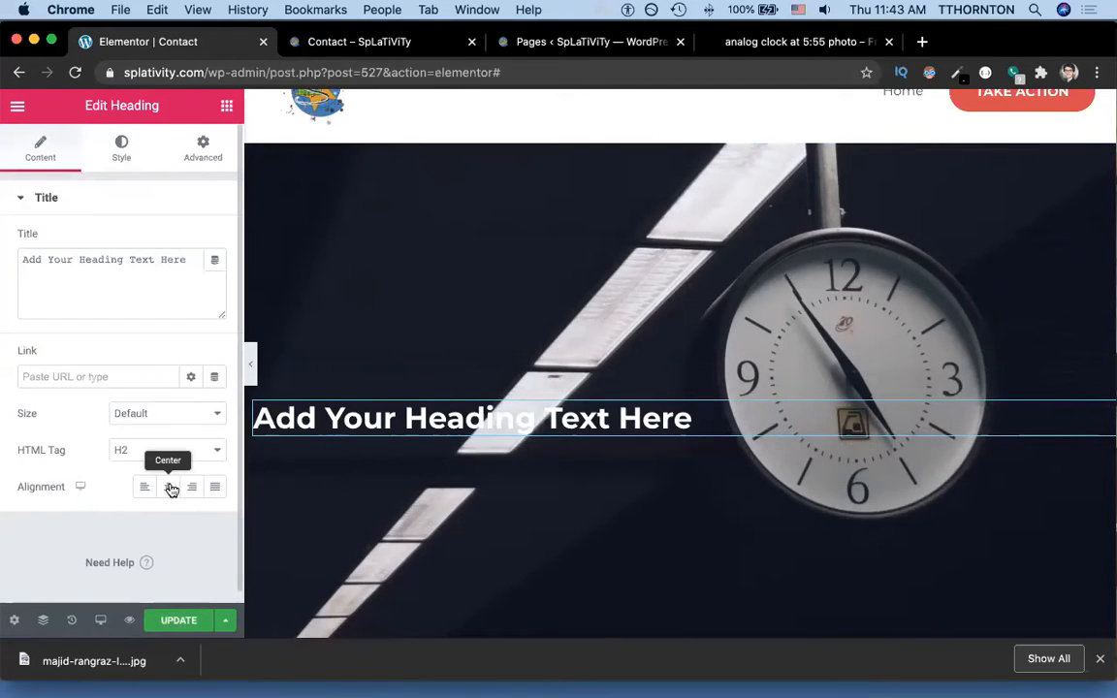
{"action": "left_click", "coordinate": [168, 486]}
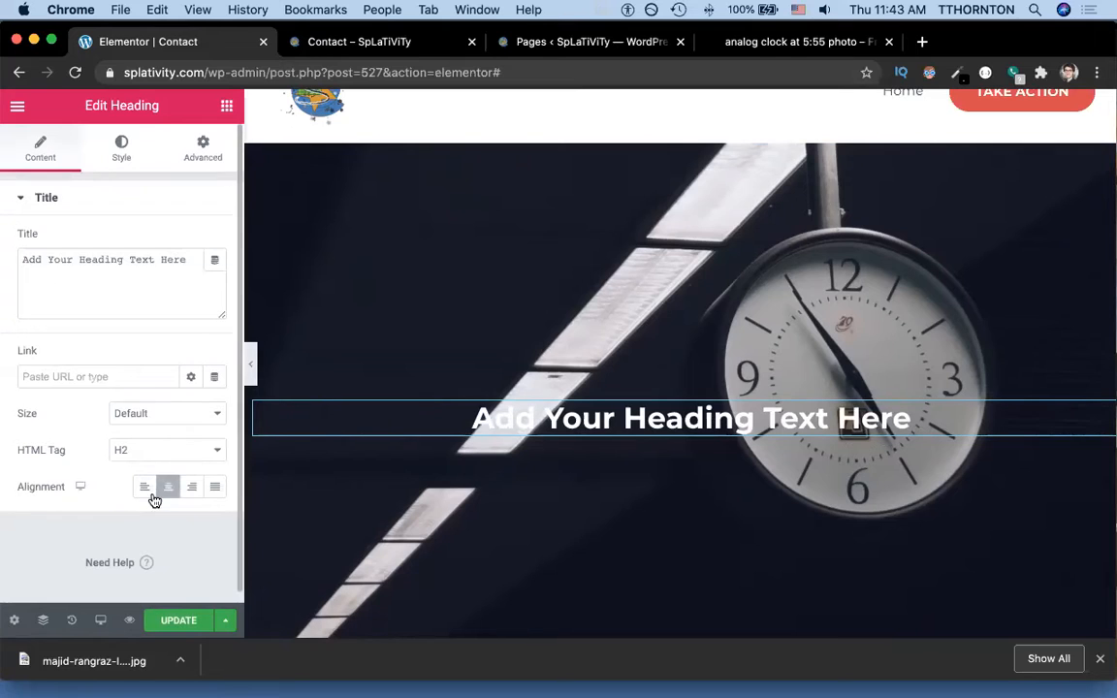
Set the heading's font size to 3 em.
{"action": "left_click", "coordinate": [121, 150]}
{"action": "triple_click", "coordinate": [601, 427]}
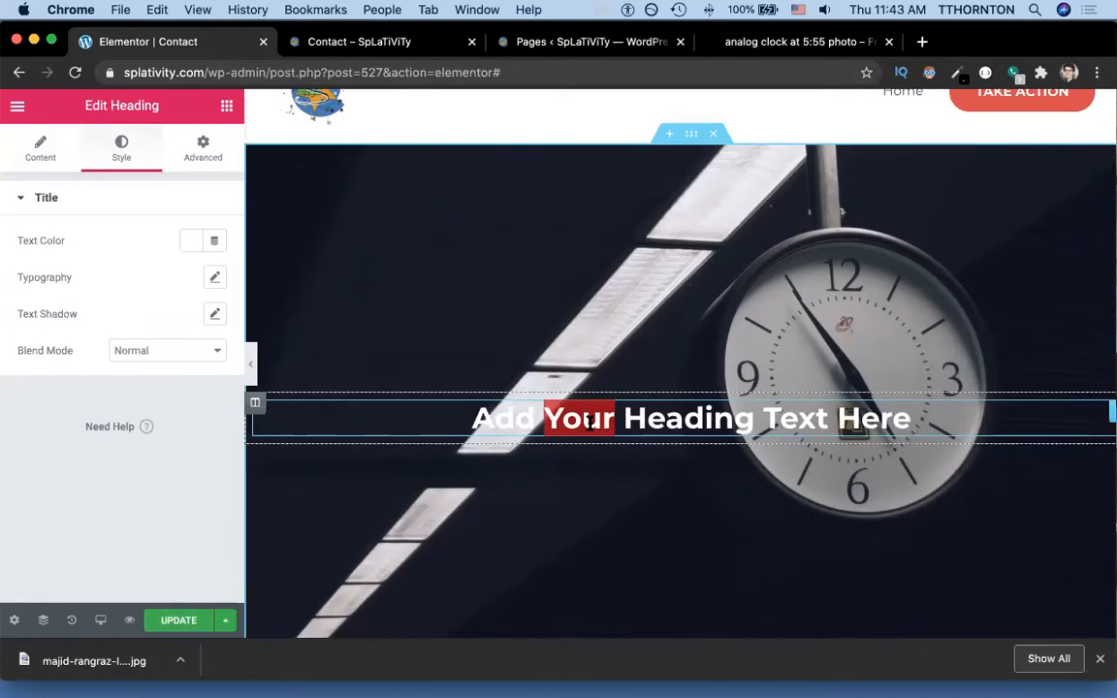
{"action": "left_click", "coordinate": [214, 276]}
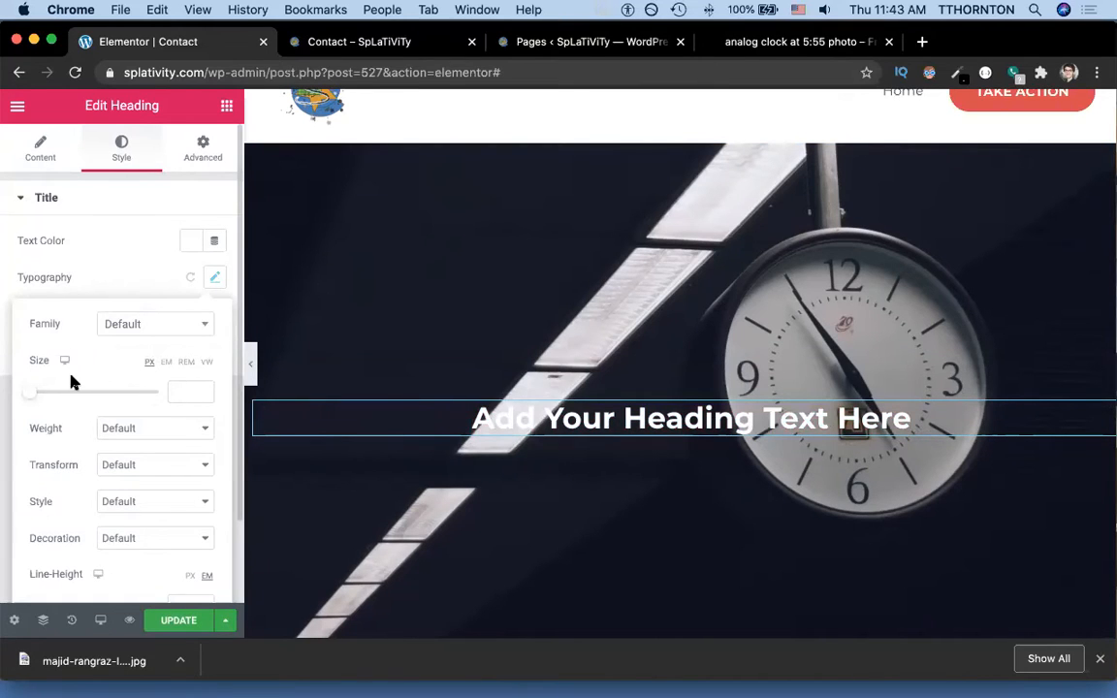
{"action": "left_click", "coordinate": [166, 362]}
{"action": "left_click_drag", "start_coordinate": [24, 400], "coordinate": [67, 398]}
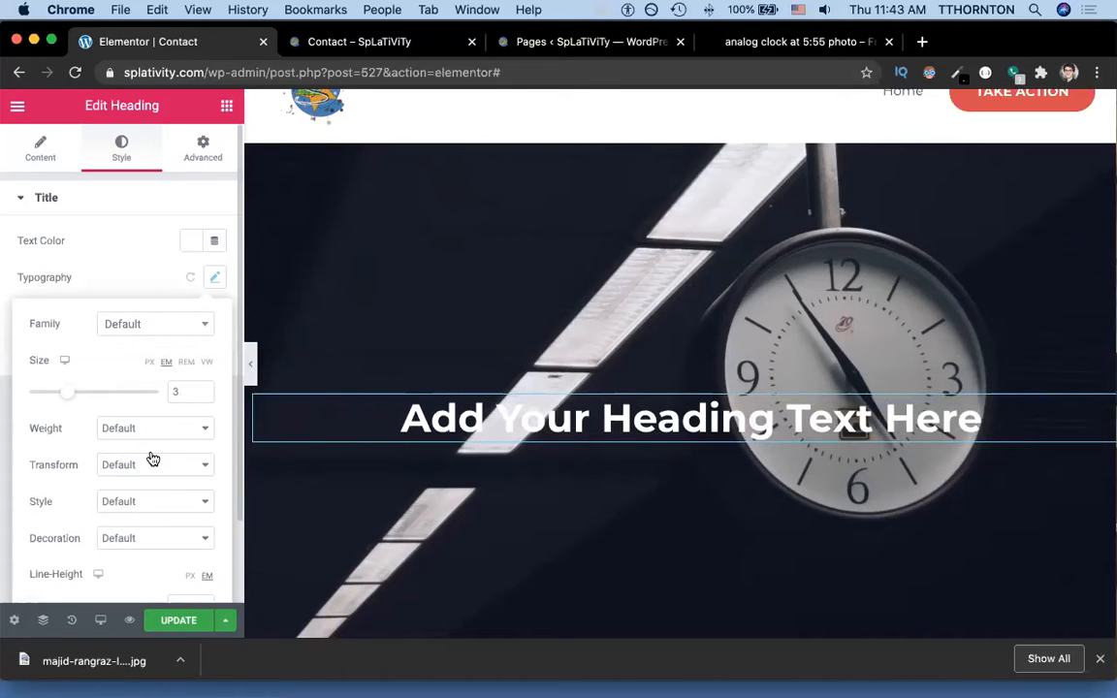
{"action": "scroll", "coordinate": [152, 459], "scroll_direction": "down", "scroll_amount": 3}
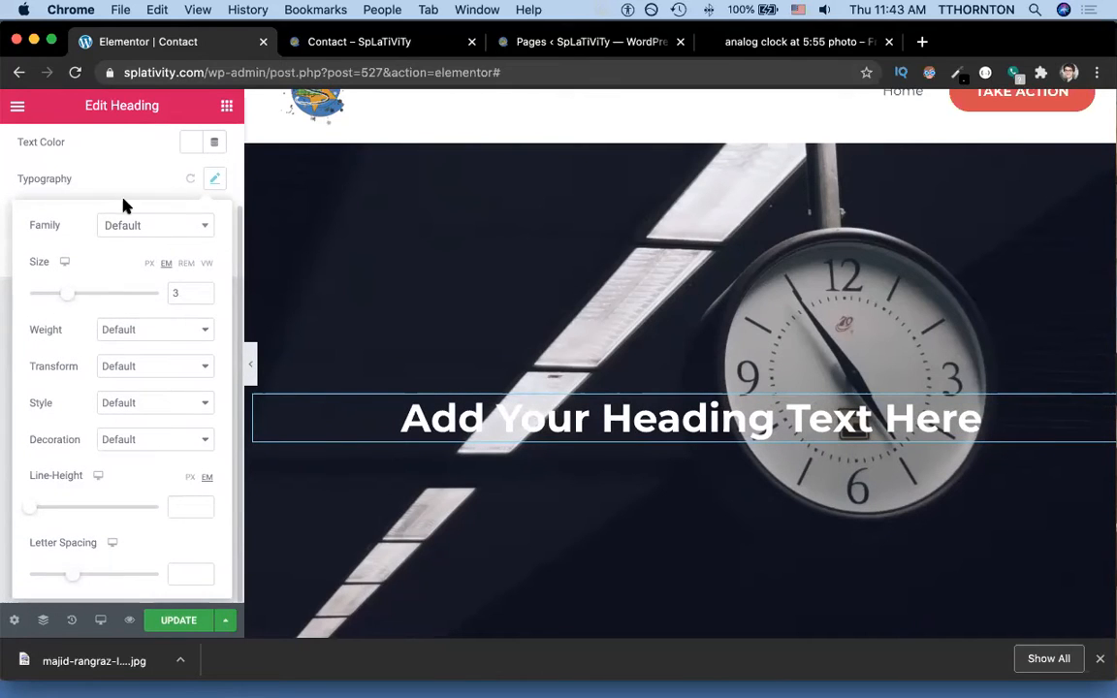
{"action": "left_click", "coordinate": [134, 185]}
Give the heading a black text shadow with blur 18.
{"action": "left_click", "coordinate": [213, 218]}
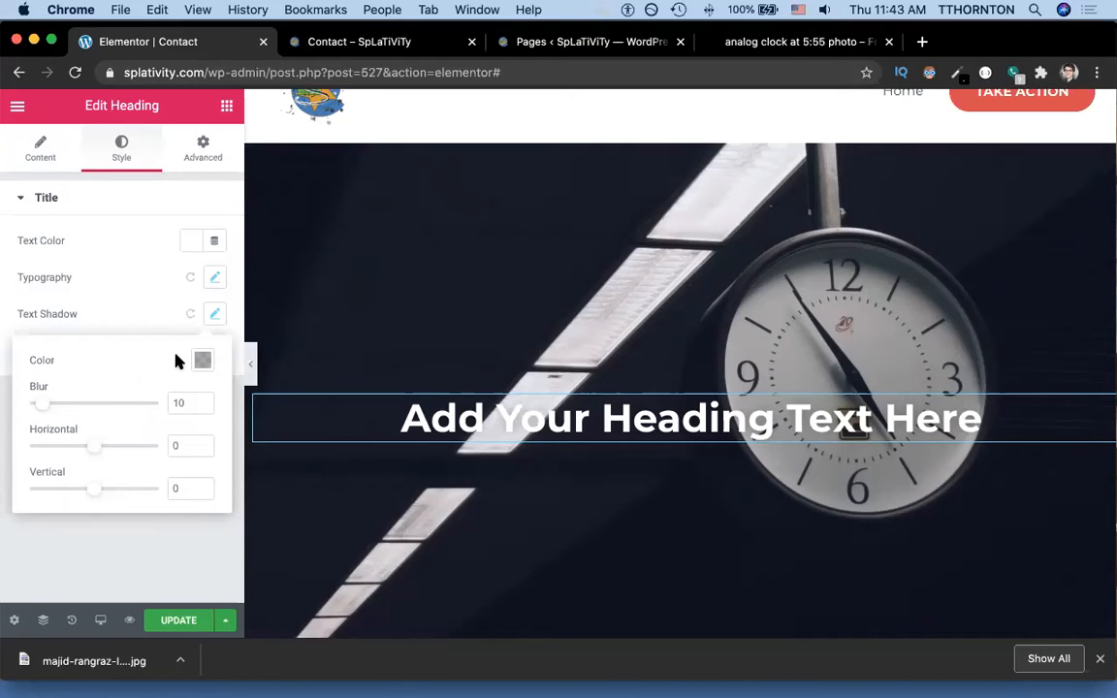
{"action": "left_click", "coordinate": [202, 361]}
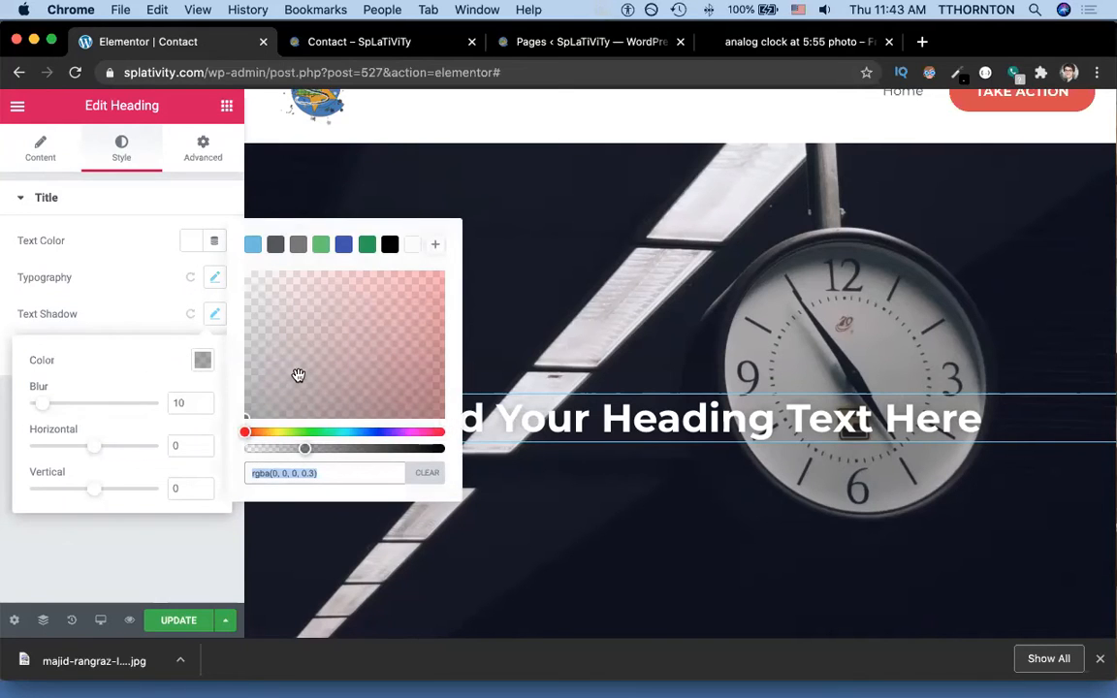
{"action": "left_click", "coordinate": [390, 244]}
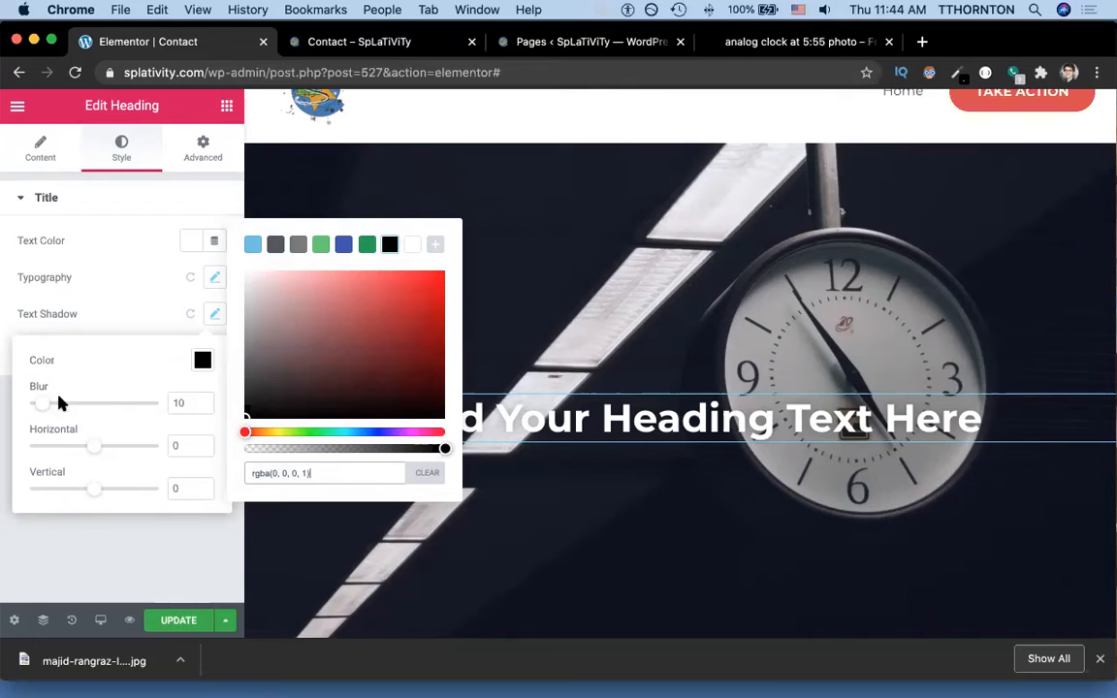
{"action": "left_click_drag", "start_coordinate": [44, 404], "coordinate": [53, 406]}
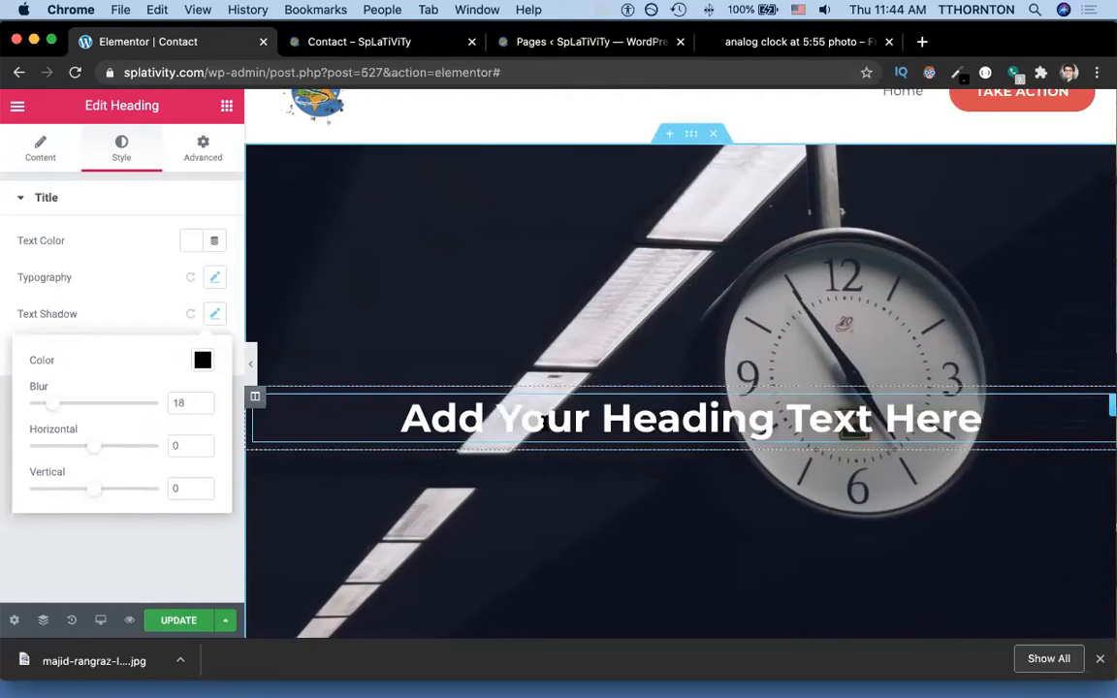
Replace the hero heading with 'SPLATIVITY:' and 'Time Management, Simplified' on a second line, then update the page.
{"action": "left_click", "coordinate": [540, 419]}
{"action": "triple_click", "coordinate": [541, 421]}
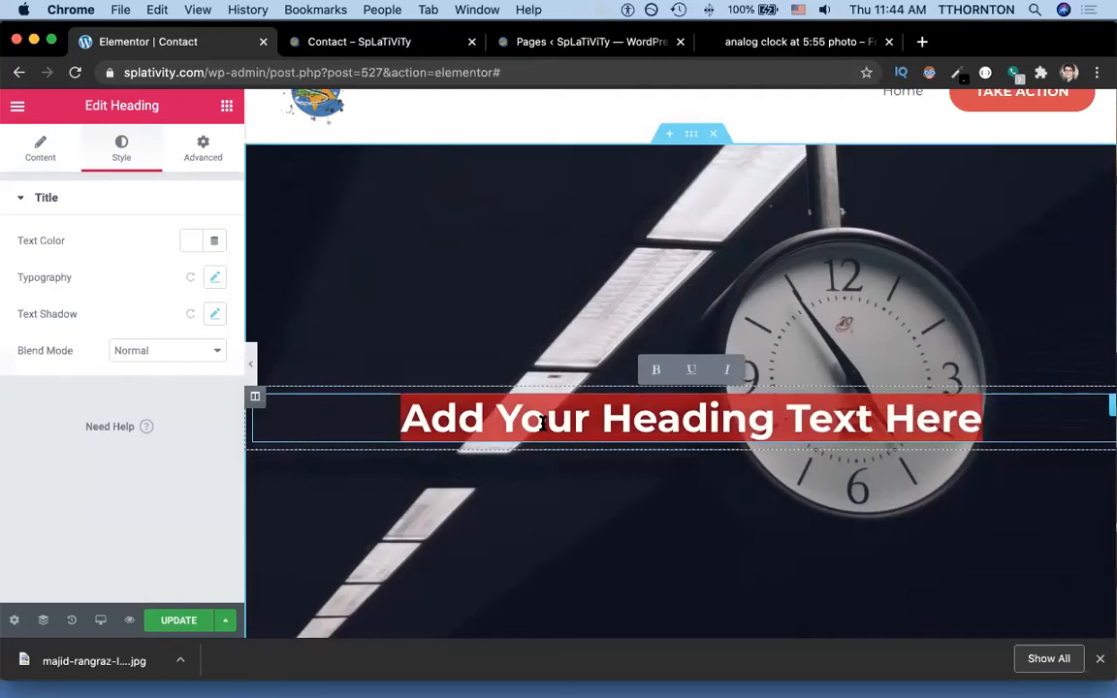
{"action": "type", "text": "S"}
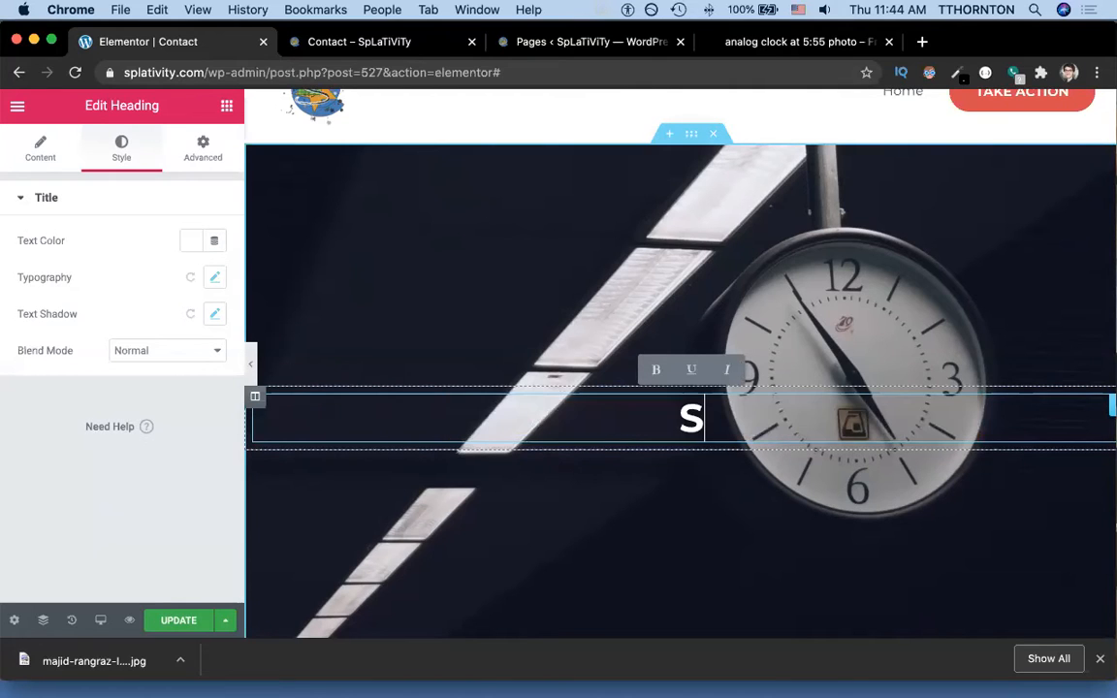
{"action": "type", "text": "PLATIV"}
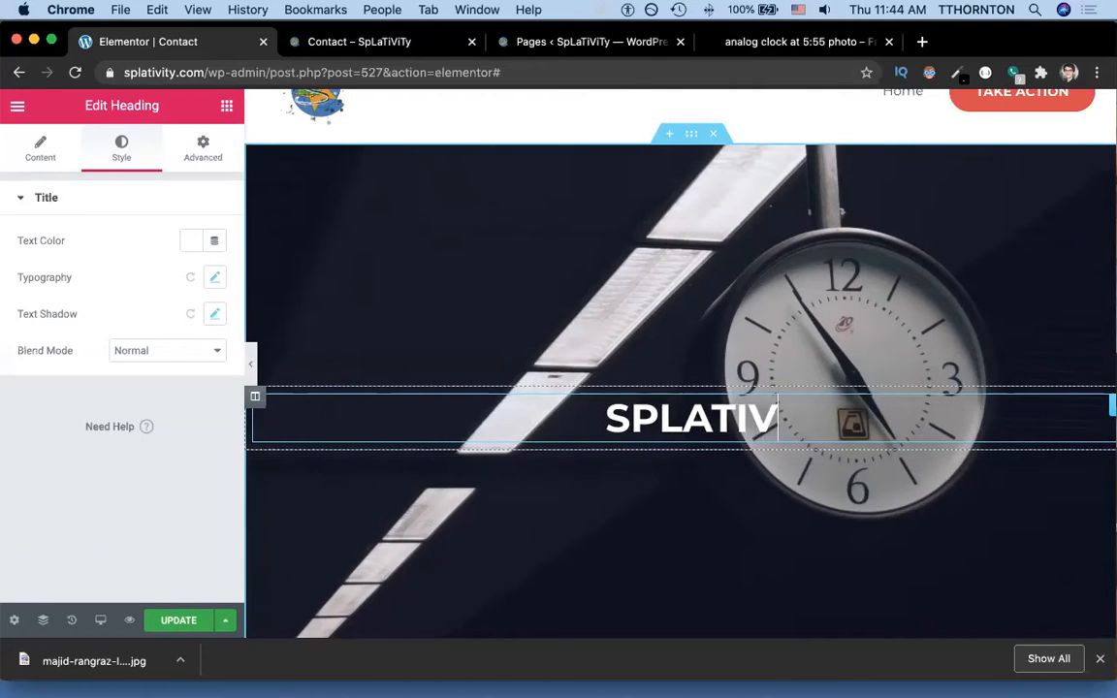
{"action": "type", "text": "ITY:"}
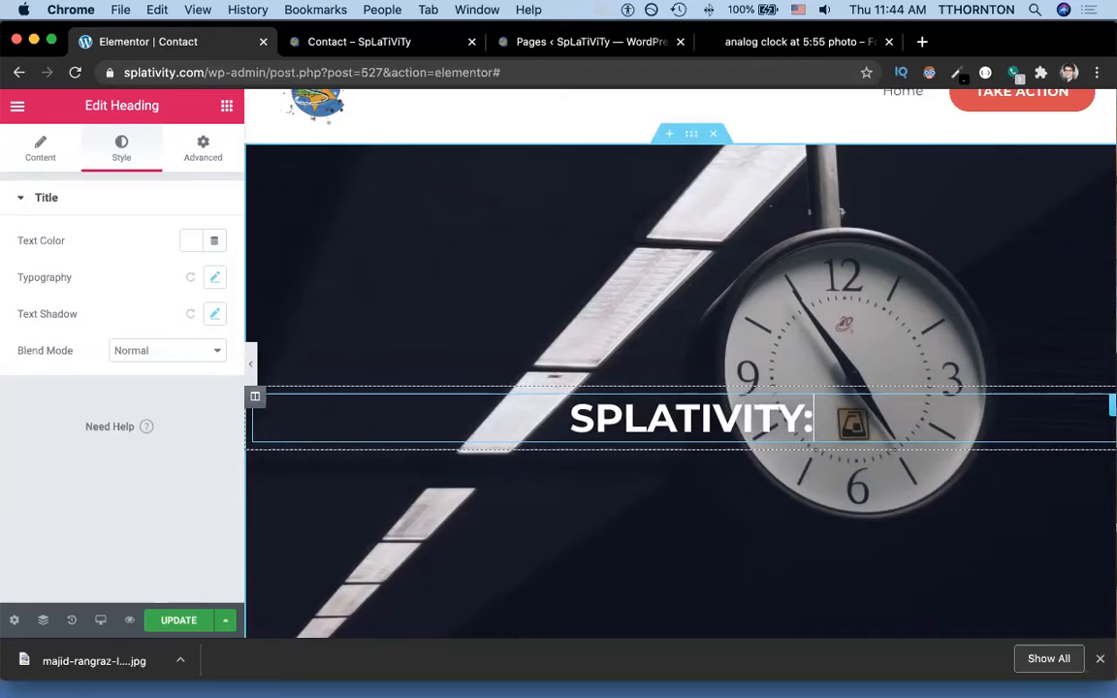
{"action": "key", "text": "Return"}
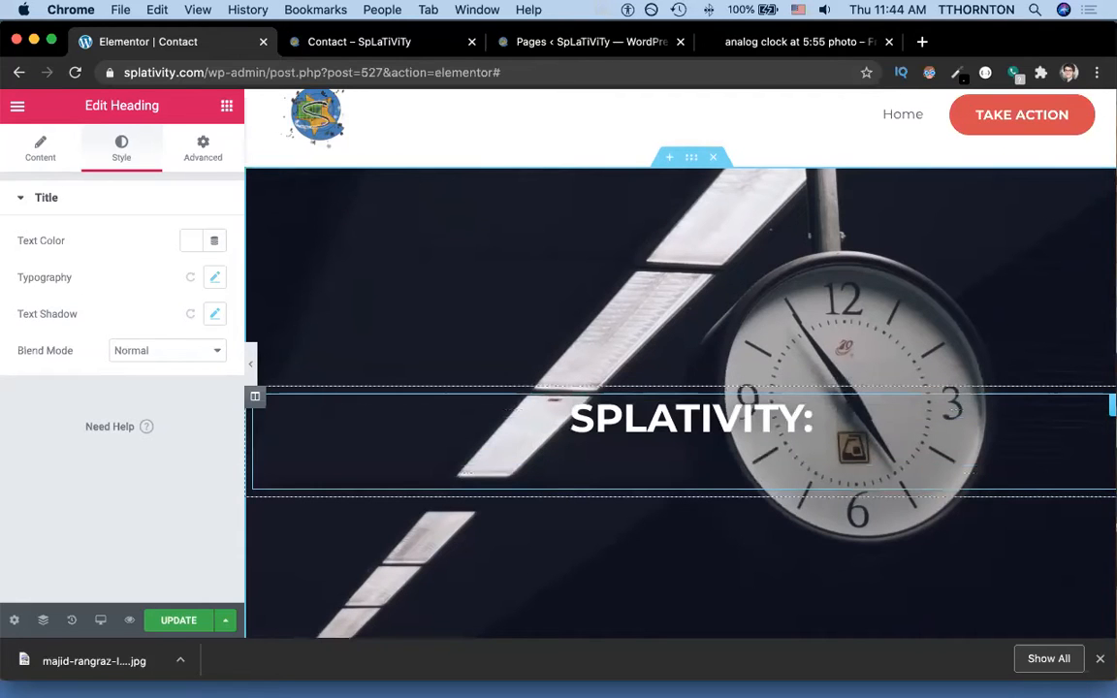
{"action": "type", "text": "Time Ma"}
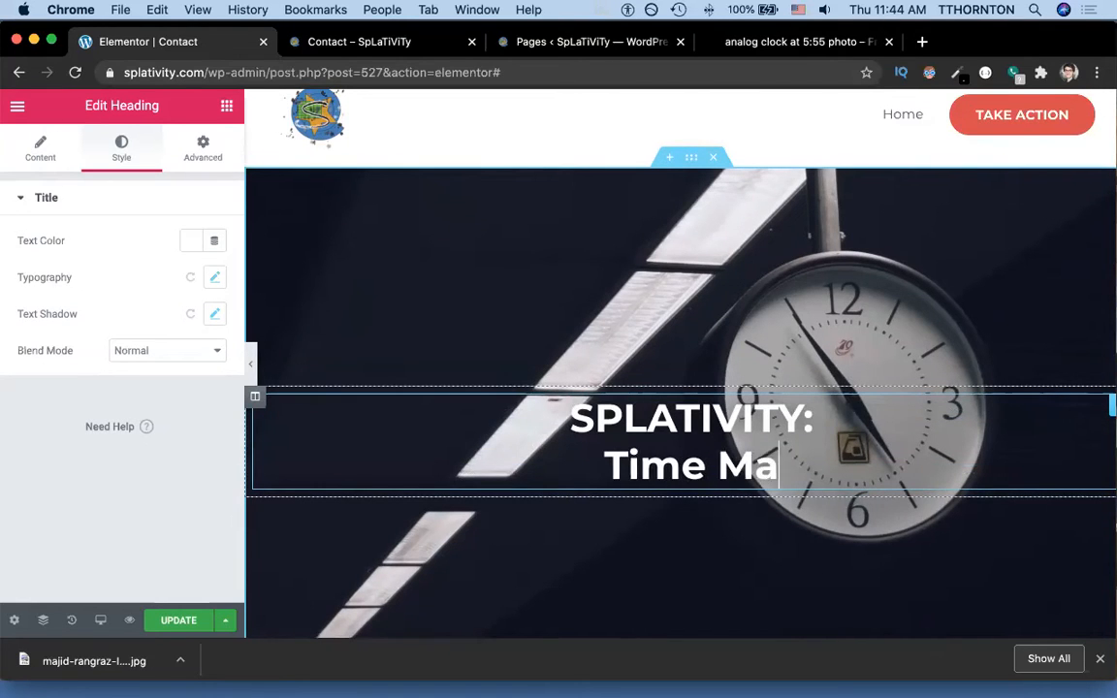
{"action": "type", "text": "nagement, Si"}
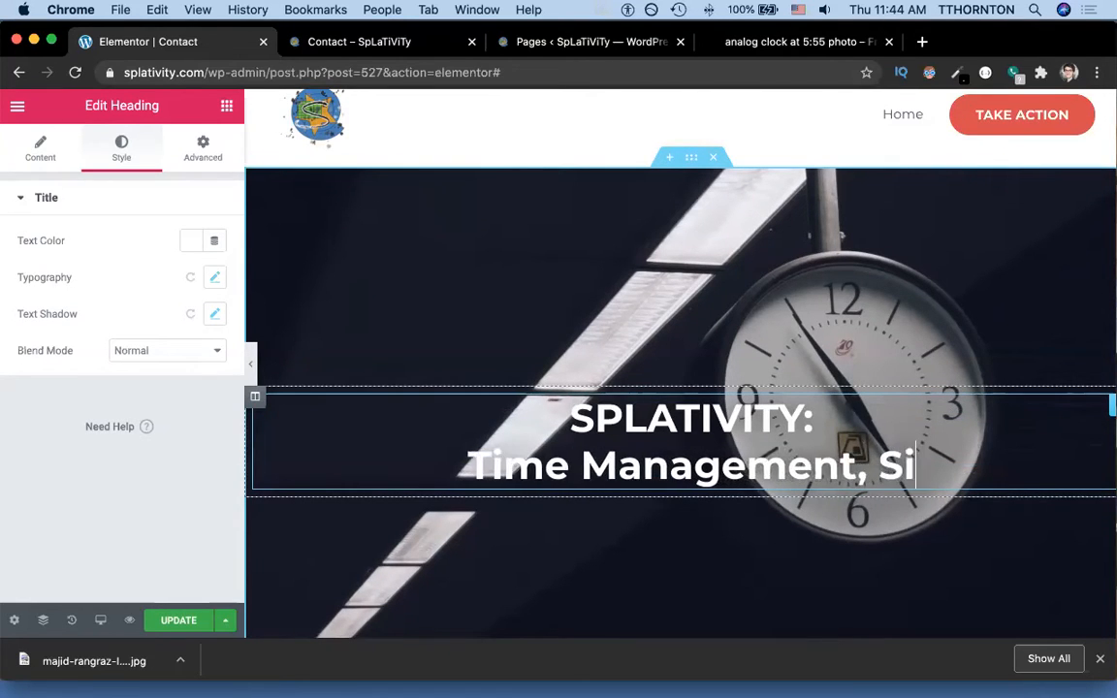
{"action": "type", "text": "mplified"}
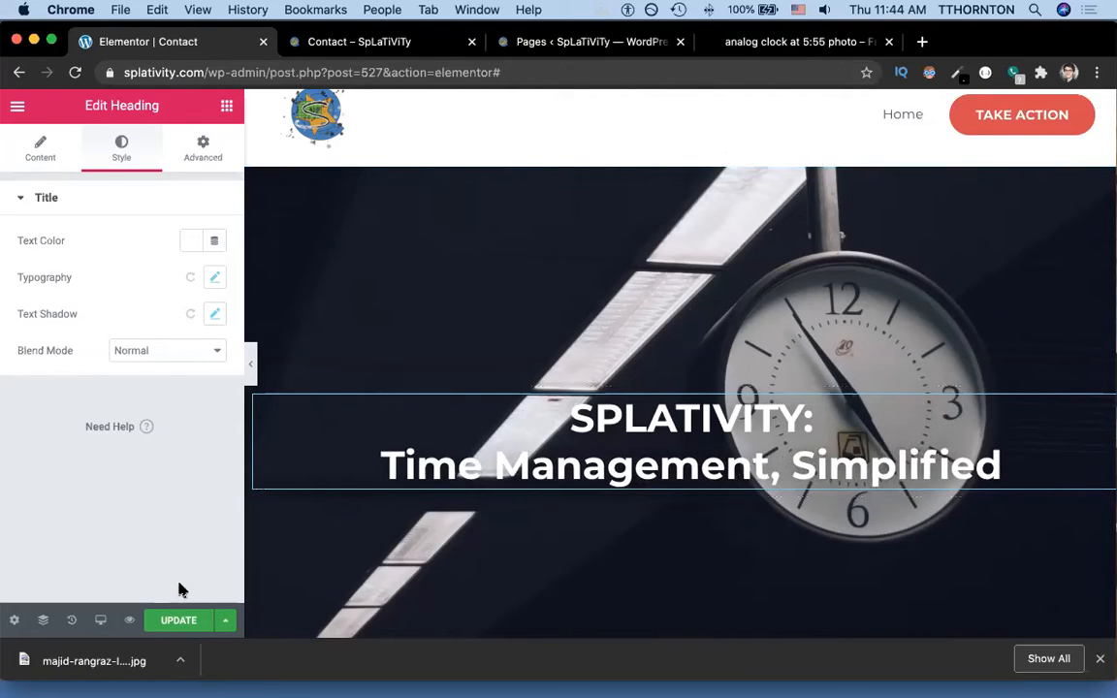
{"action": "left_click", "coordinate": [178, 622]}
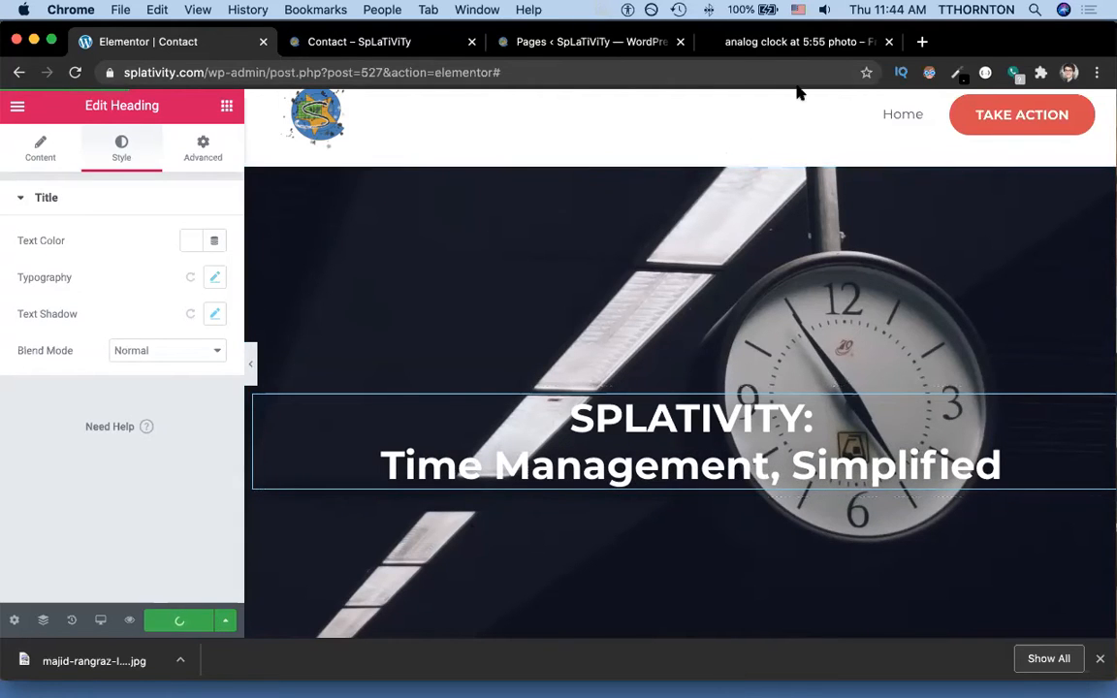
{"action": "left_click", "coordinate": [582, 41]}
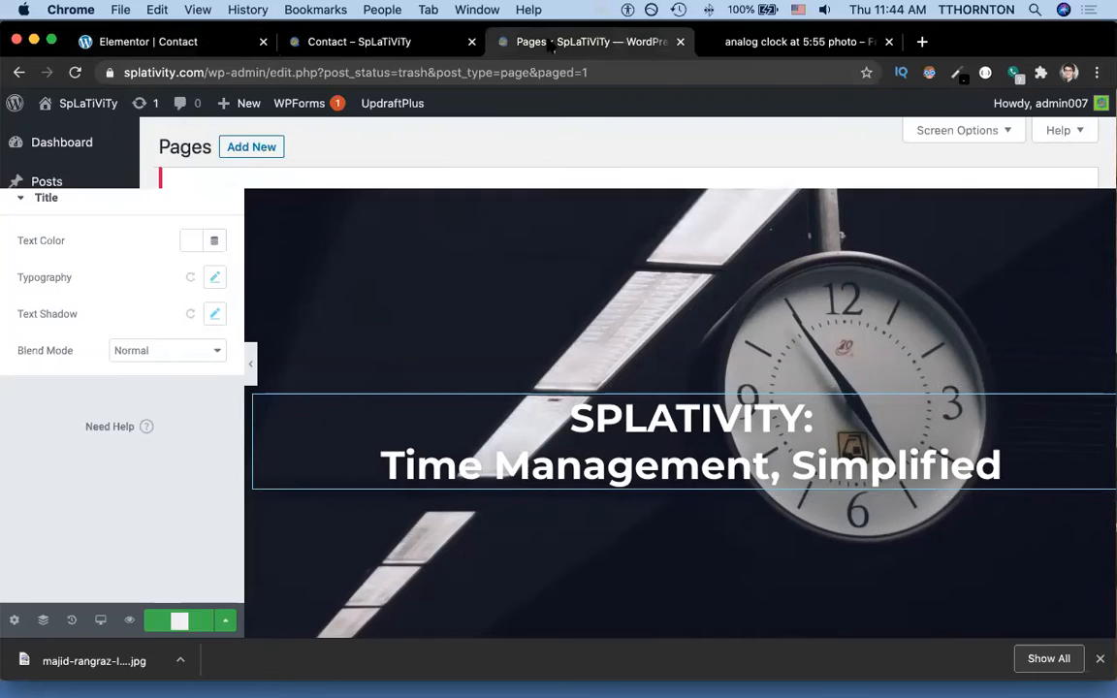
{"action": "left_click", "coordinate": [395, 42]}
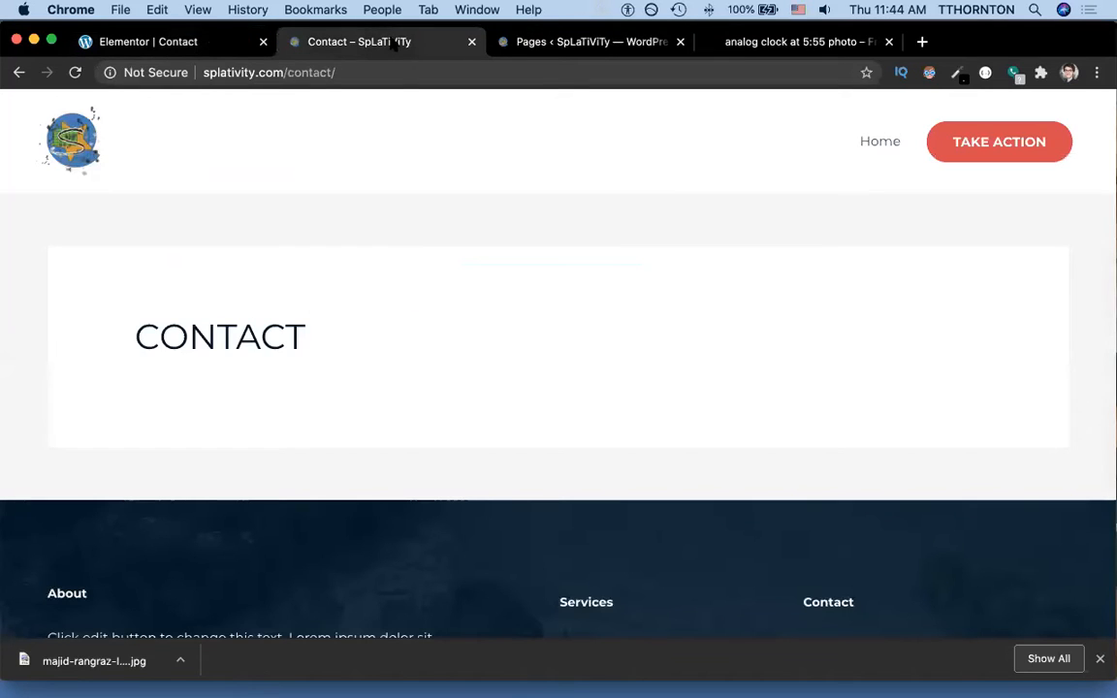
{"action": "key", "text": "super+r"}
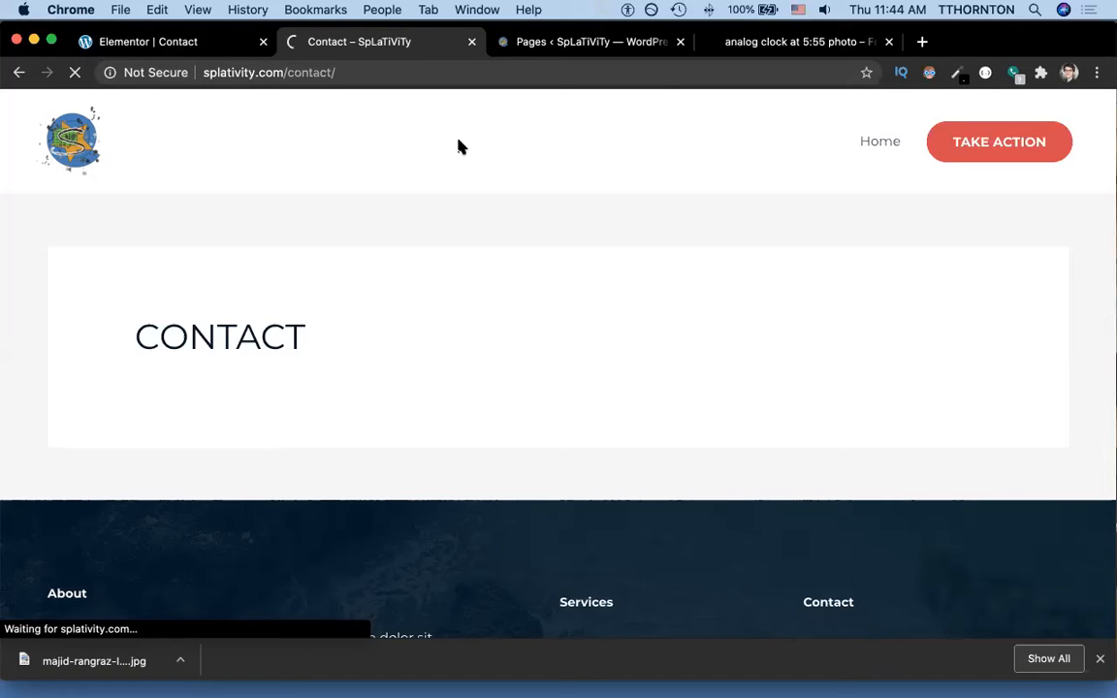
{"action": "scroll", "coordinate": [543, 378], "scroll_direction": "down", "scroll_amount": 5}
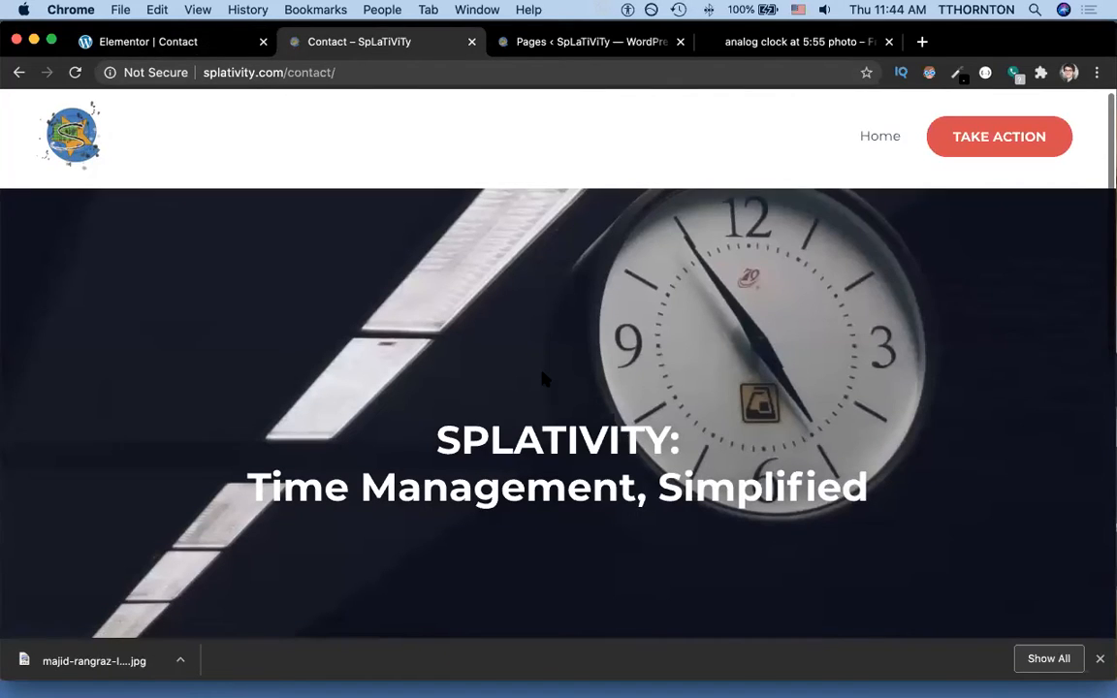
{"action": "scroll", "coordinate": [543, 378], "scroll_direction": "down", "scroll_amount": 3}
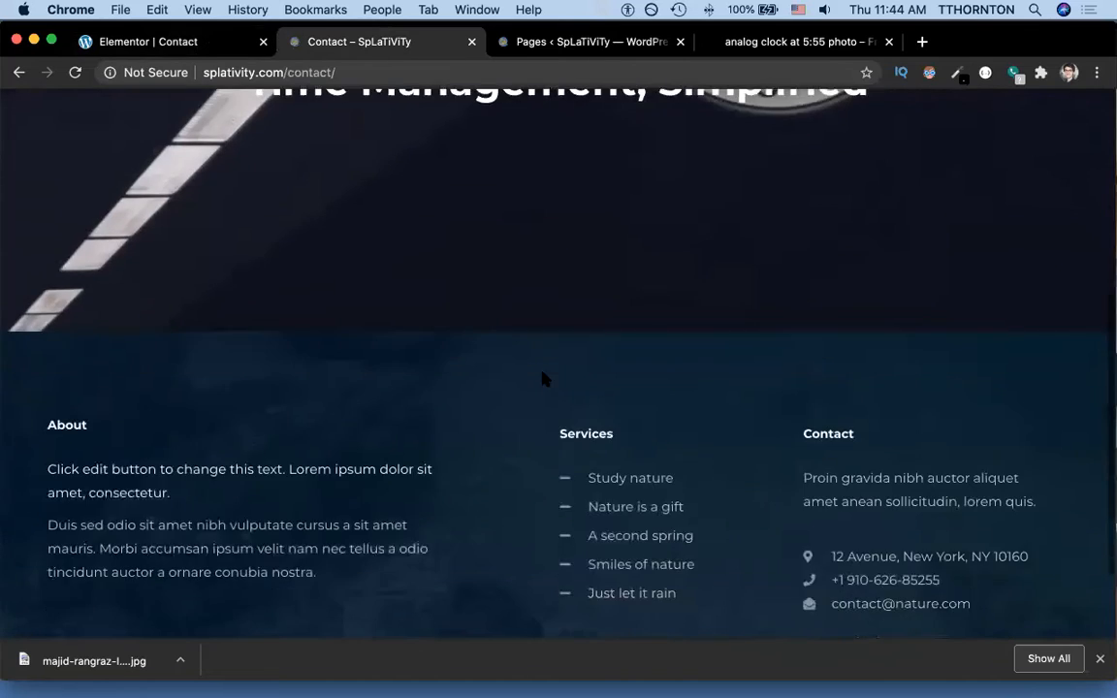
{"action": "scroll", "coordinate": [543, 379], "scroll_direction": "up", "scroll_amount": 10}
{"action": "left_click", "coordinate": [194, 42]}
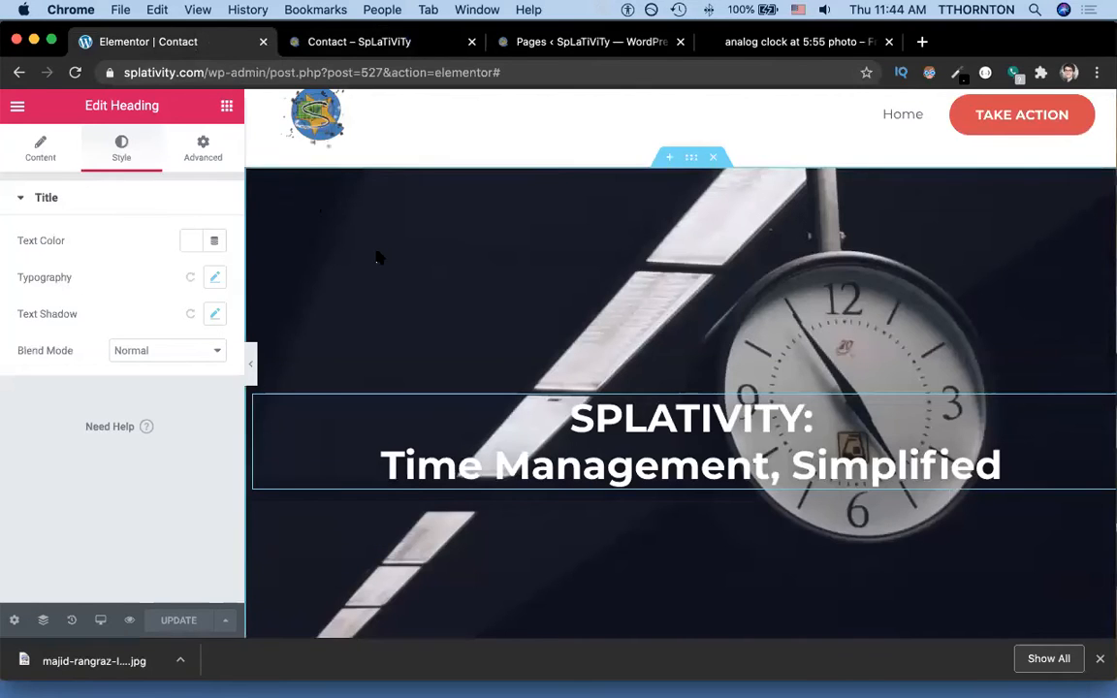
{"action": "scroll", "coordinate": [376, 256], "scroll_direction": "down", "scroll_amount": 2}
{"action": "scroll", "coordinate": [376, 256], "scroll_direction": "down", "scroll_amount": 3}
{"action": "scroll", "coordinate": [451, 348], "scroll_direction": "down", "scroll_amount": 1}
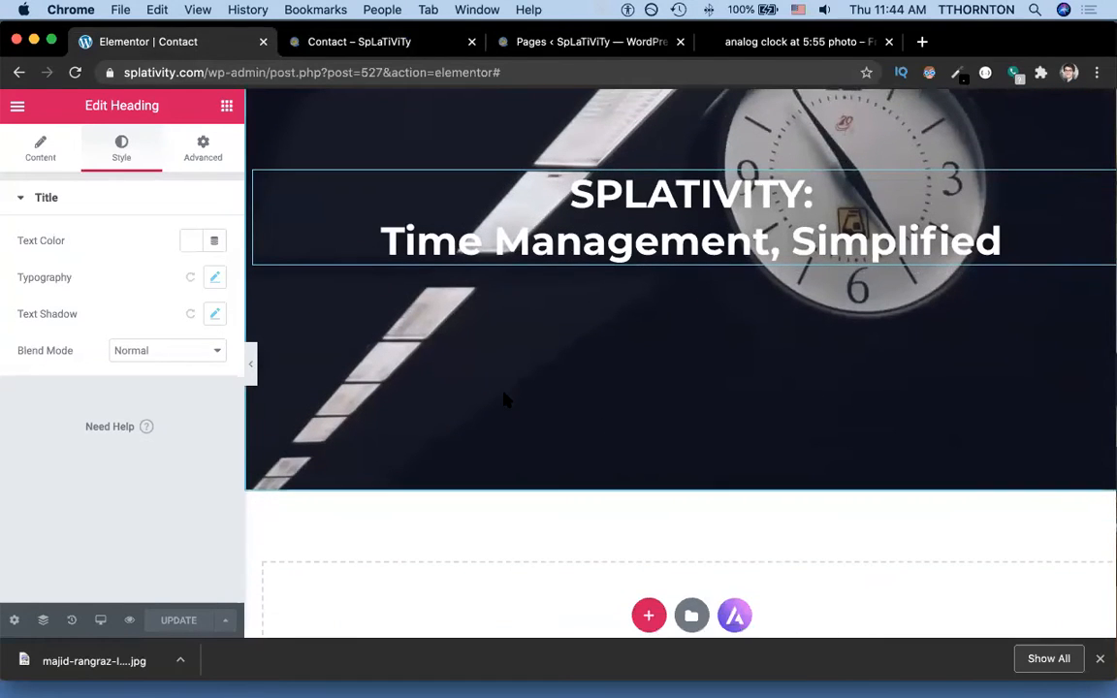
Add a single-column section below the hero and drop an Icon widget into it.
{"action": "left_click", "coordinate": [647, 615]}
{"action": "scroll", "coordinate": [630, 581], "scroll_direction": "down", "scroll_amount": 2}
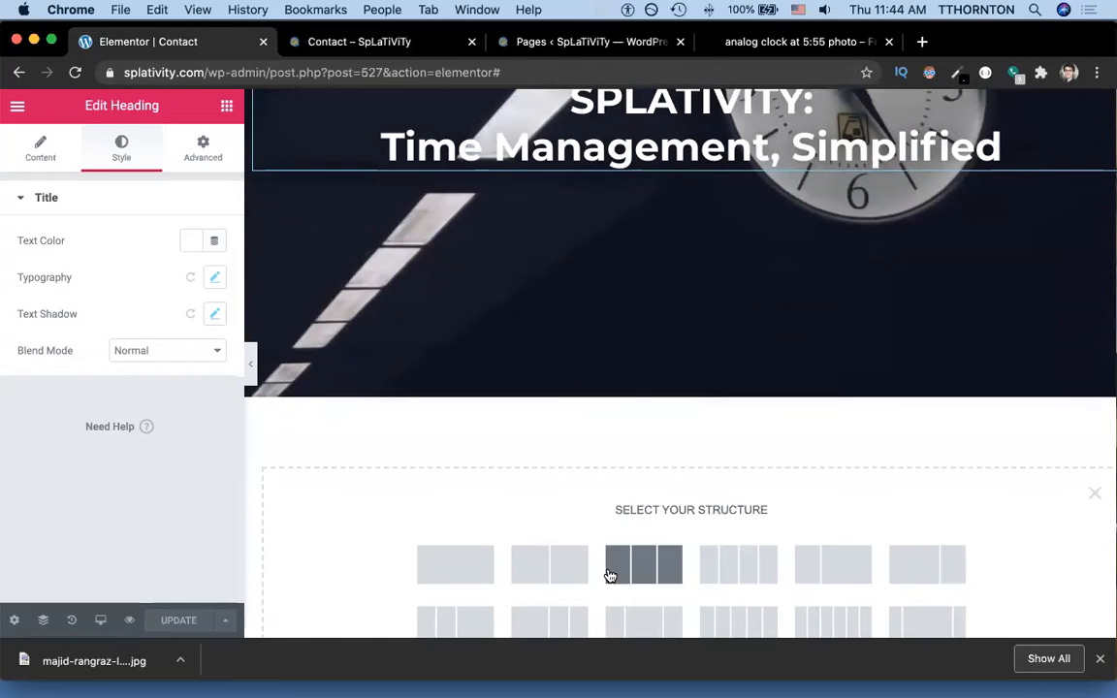
{"action": "left_click", "coordinate": [479, 573]}
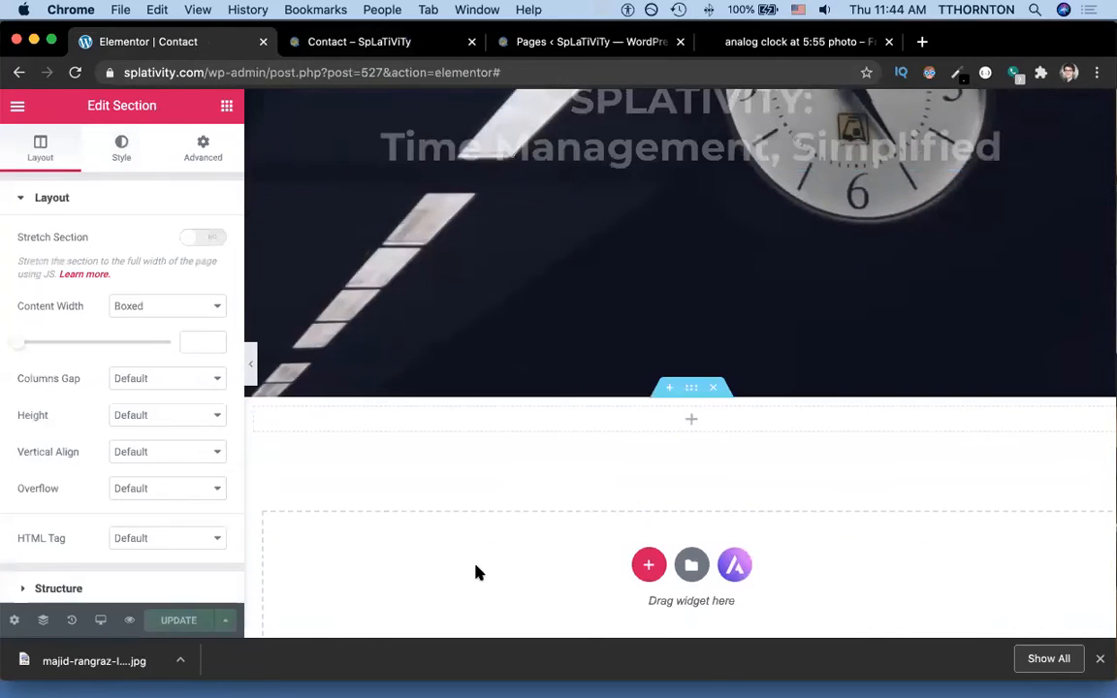
{"action": "left_click", "coordinate": [17, 108]}
{"action": "left_click", "coordinate": [17, 107]}
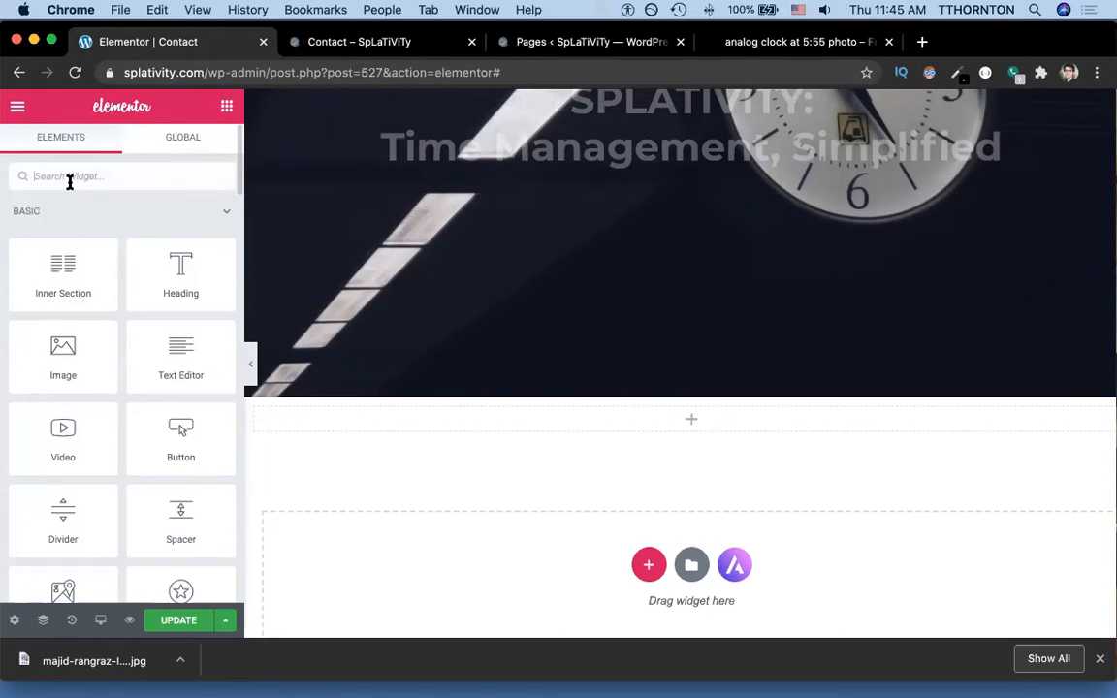
{"action": "type", "text": "icon"}
{"action": "left_click_drag", "start_coordinate": [55, 241], "coordinate": [684, 424]}
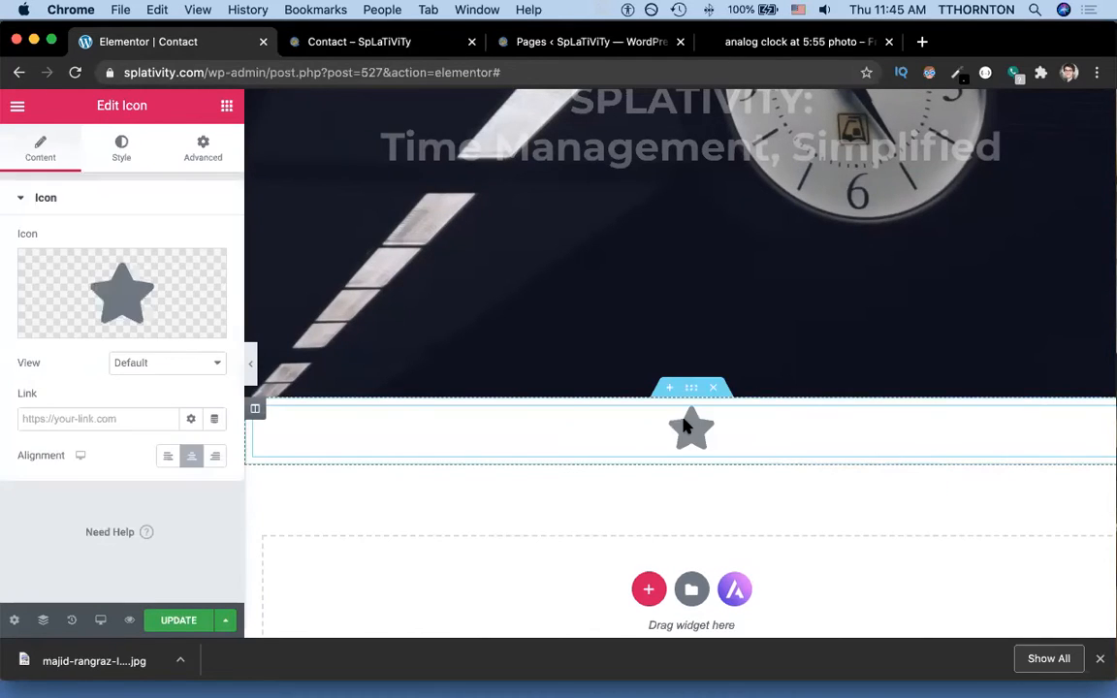
Search the icon library for 'arrow' and insert the circled down-arrow icon.
{"action": "mouse_move", "coordinate": [121, 307]}
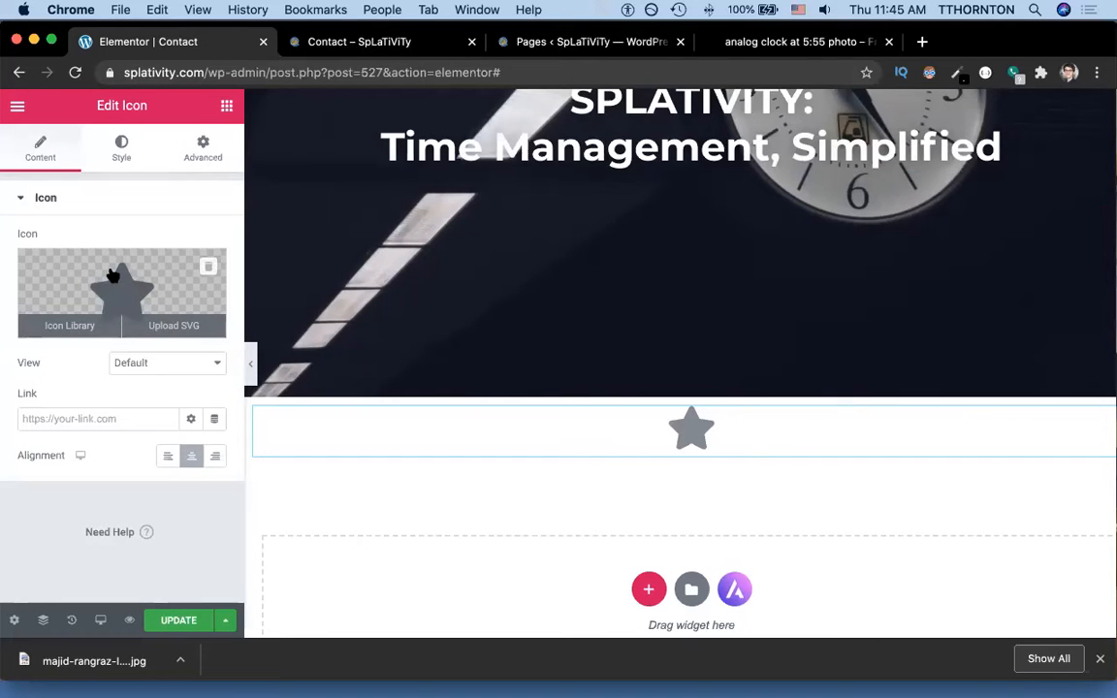
{"action": "left_click", "coordinate": [113, 277]}
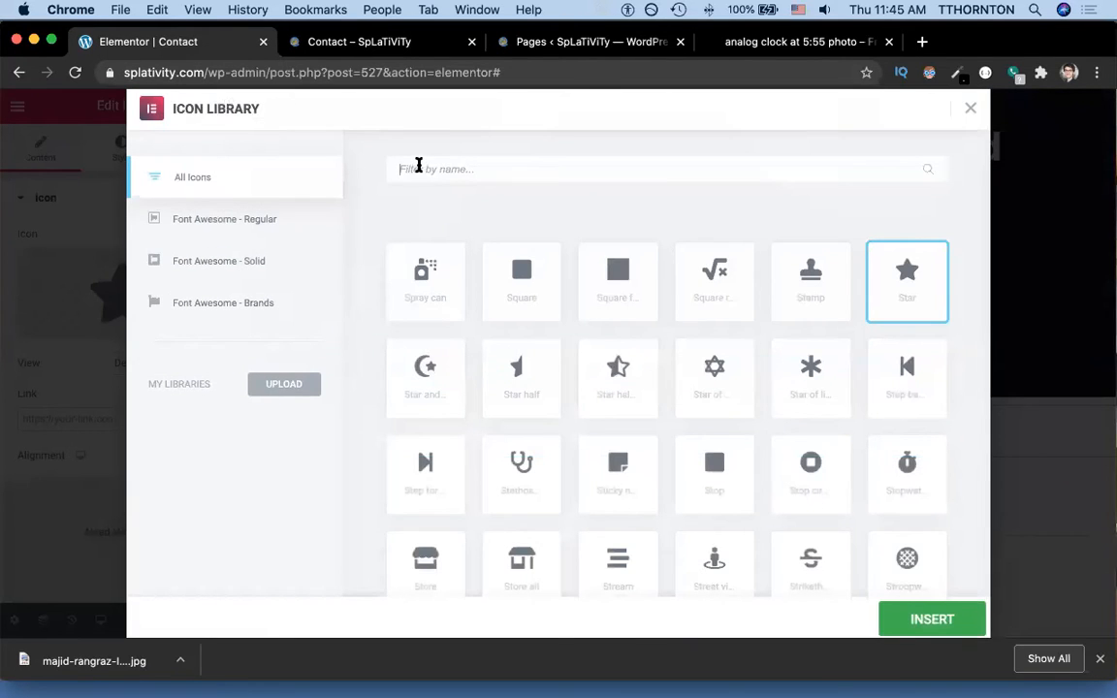
{"action": "left_click", "coordinate": [418, 167]}
{"action": "type", "text": "arrow"}
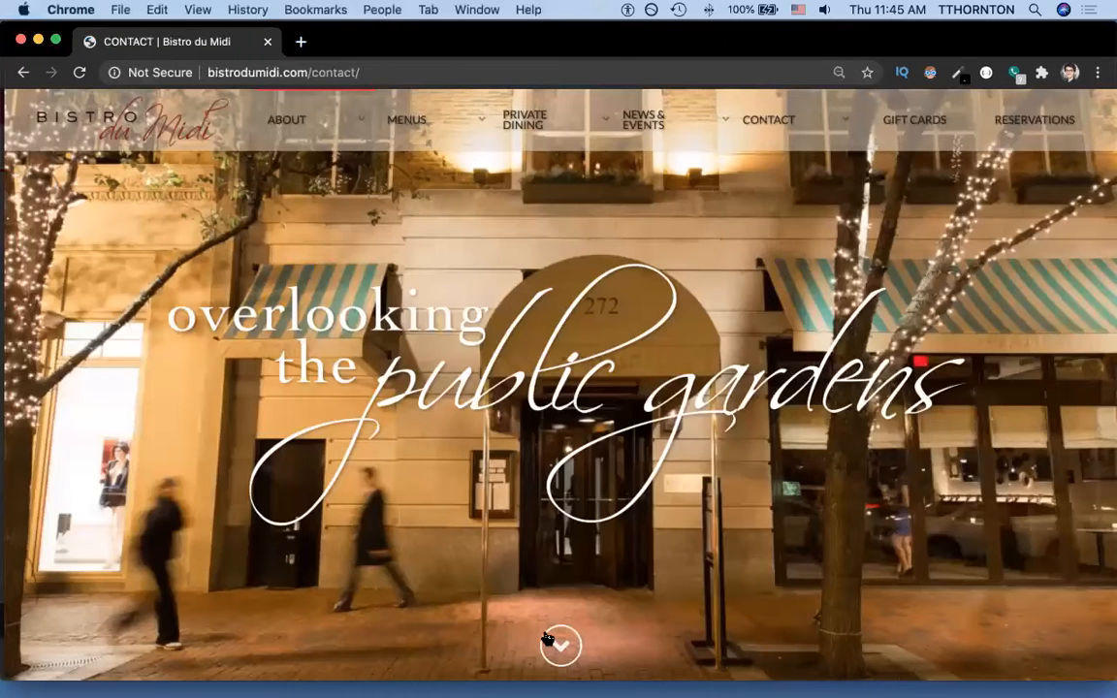
{"action": "left_click", "coordinate": [558, 645]}
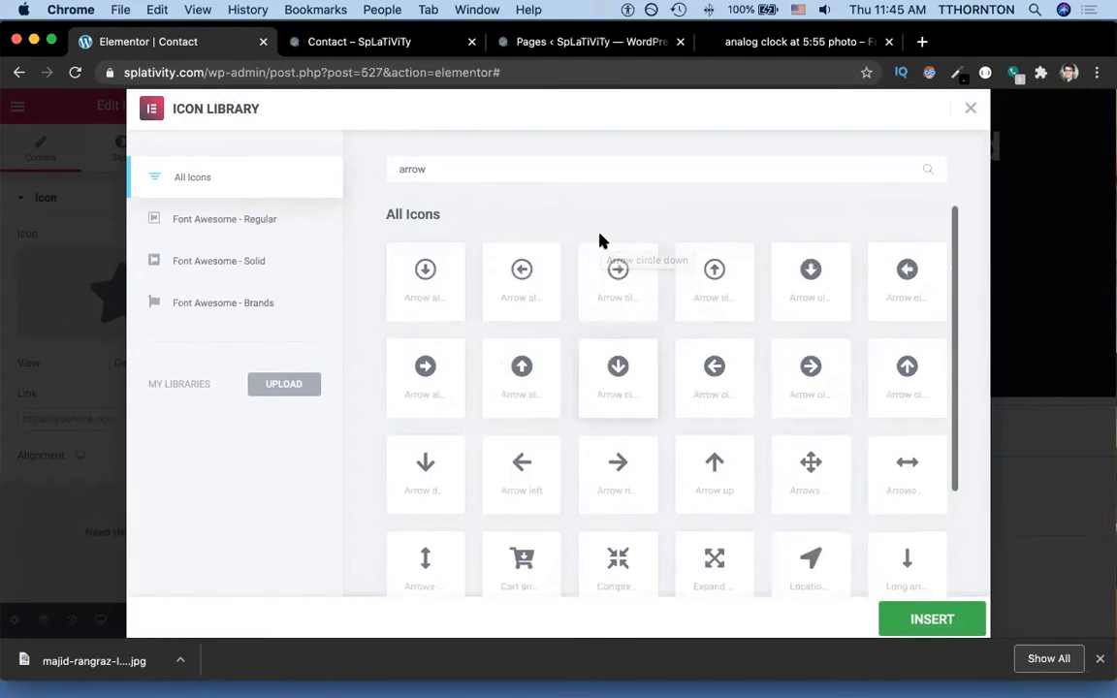
{"action": "left_click", "coordinate": [429, 288]}
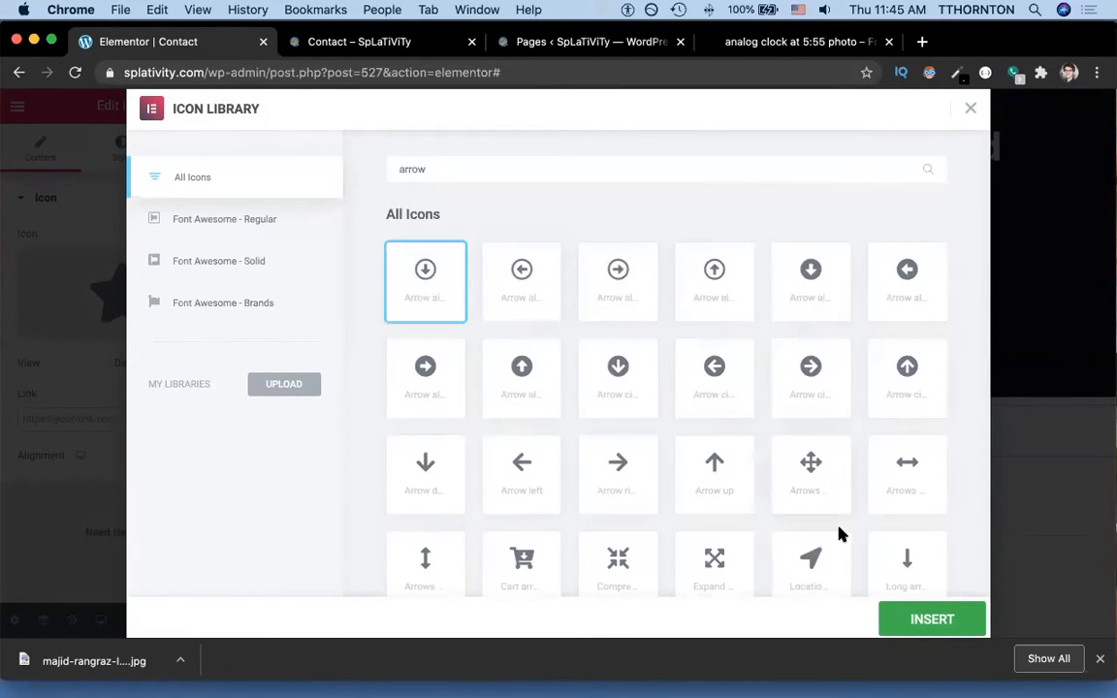
{"action": "left_click", "coordinate": [908, 618]}
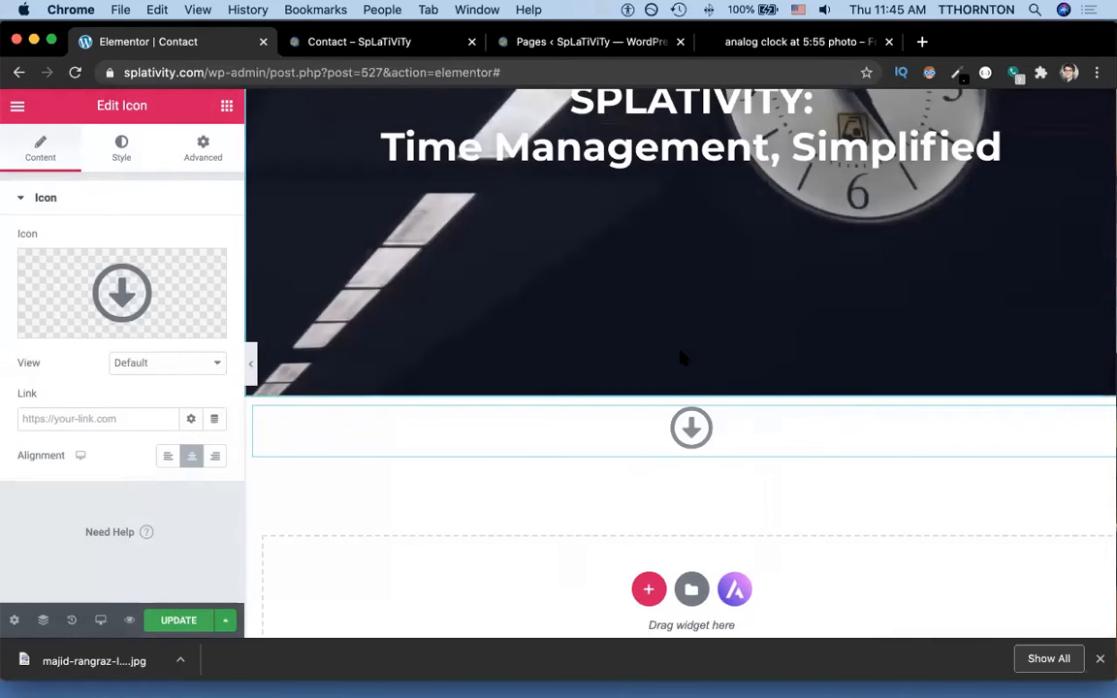
Check Bistro du Midi's hero down-arrow, then nudge the arrow icon and select its section.
{"action": "key", "text": "super+grave"}
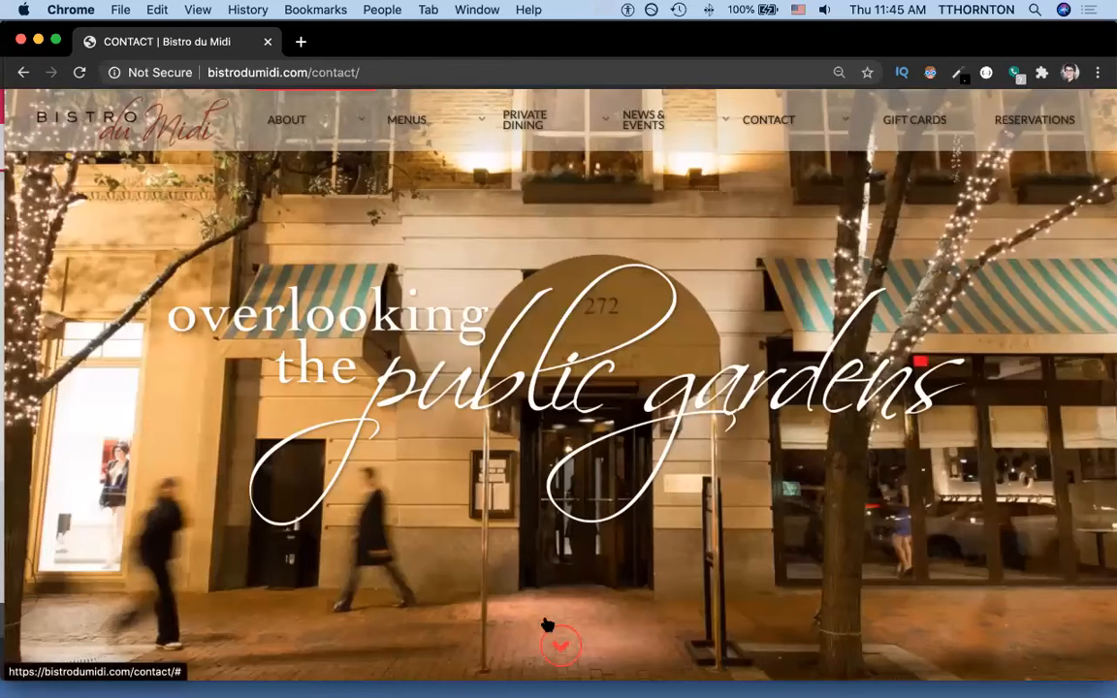
{"action": "key", "text": "super+shift+2"}
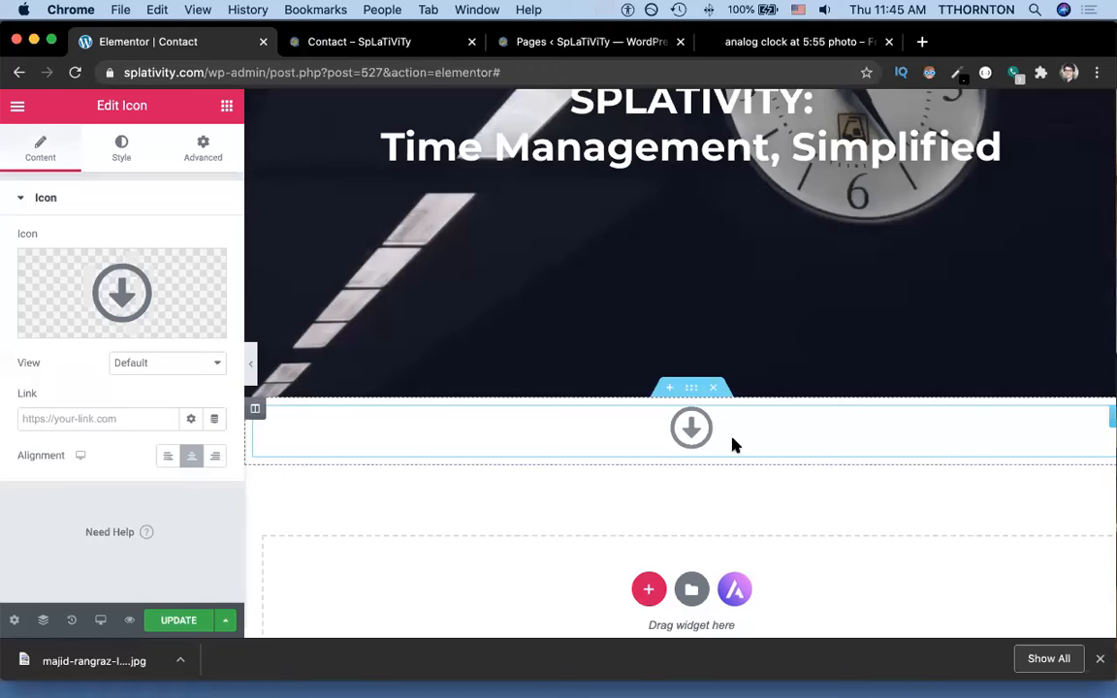
{"action": "left_click_drag", "start_coordinate": [733, 439], "coordinate": [690, 395]}
{"action": "left_click", "coordinate": [688, 389]}
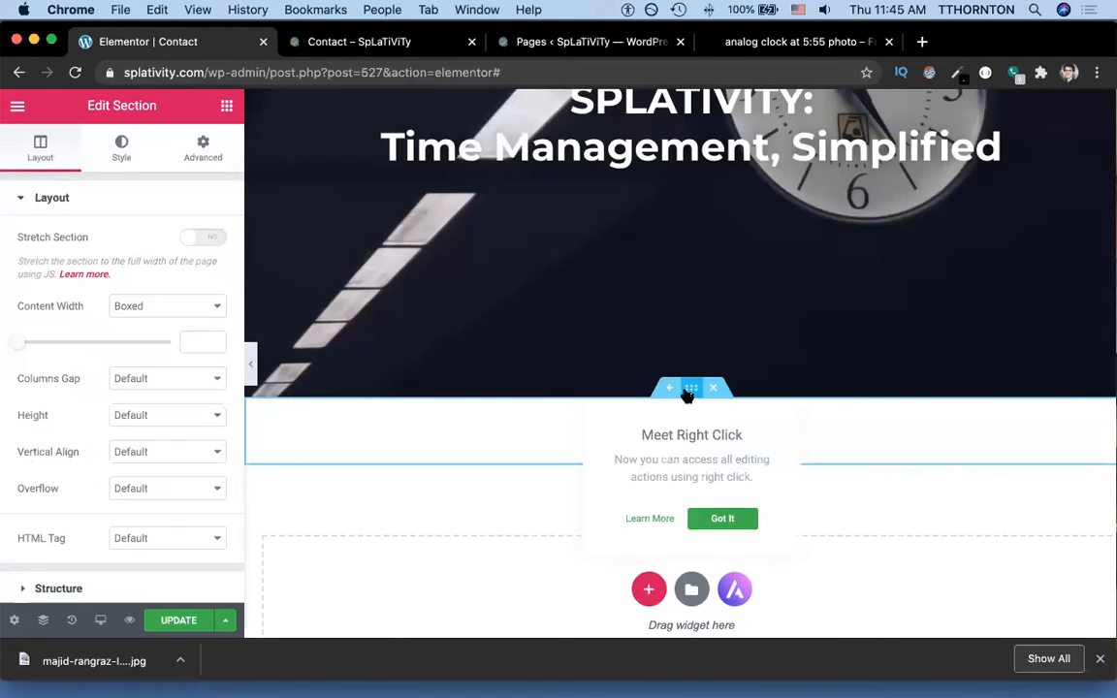
Unlink the section margins, switch units to %, and lower the top margin to -10.
{"action": "left_click", "coordinate": [204, 145]}
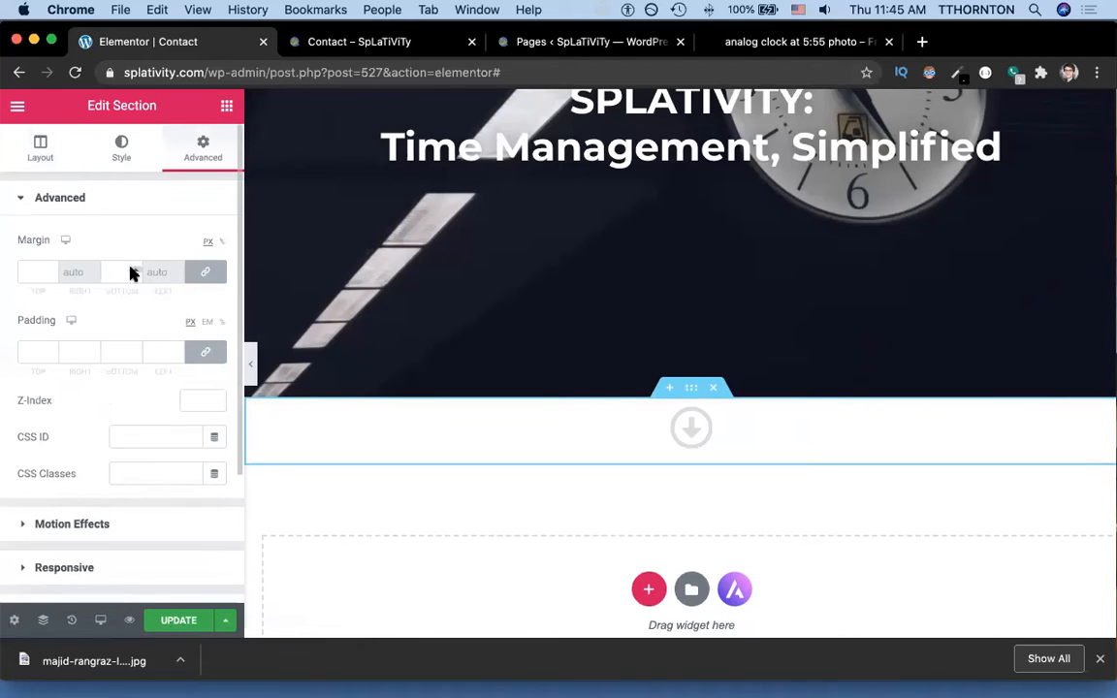
{"action": "left_click", "coordinate": [207, 275]}
{"action": "left_click", "coordinate": [222, 245]}
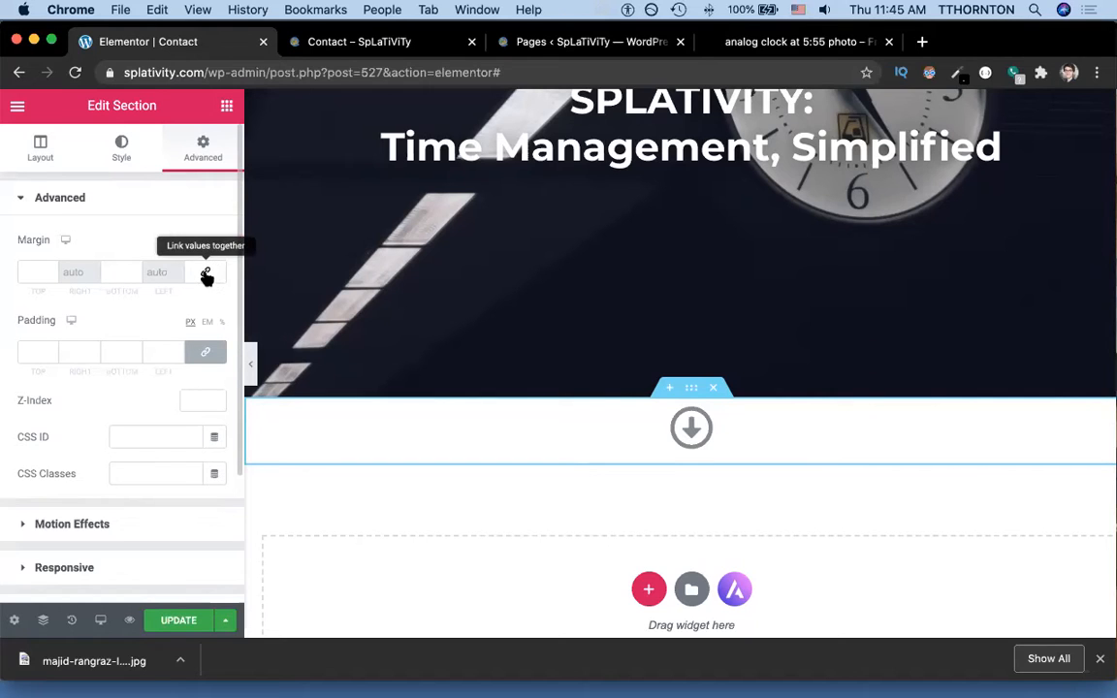
{"action": "left_click", "coordinate": [48, 273]}
{"action": "left_click", "coordinate": [48, 273]}
{"action": "left_click", "coordinate": [49, 274]}
{"action": "left_click", "coordinate": [48, 274]}
{"action": "left_click", "coordinate": [48, 274]}
{"action": "left_click", "coordinate": [49, 274]}
{"action": "left_click", "coordinate": [48, 274]}
{"action": "double_click", "coordinate": [49, 274]}
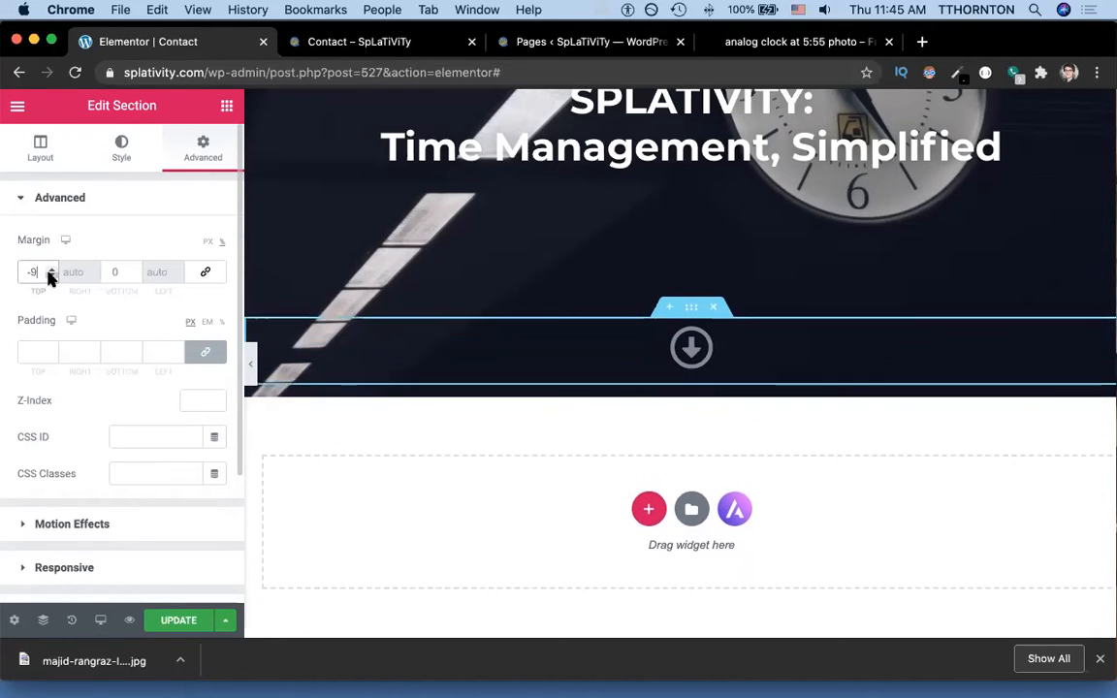
{"action": "left_click", "coordinate": [49, 274]}
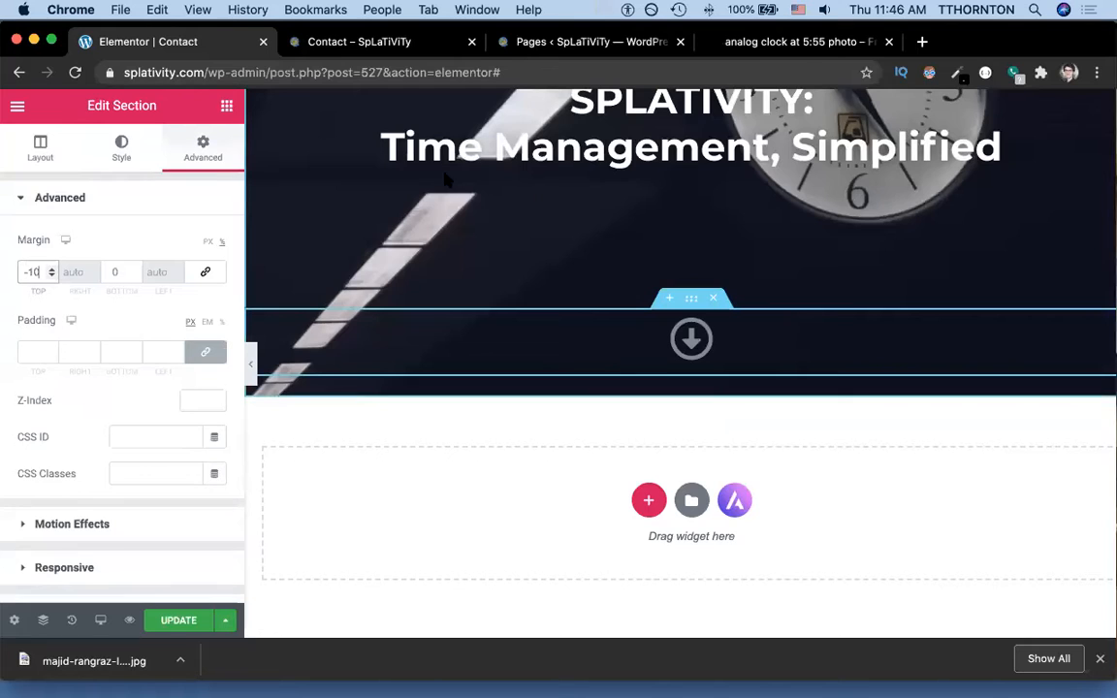
{"action": "left_click", "coordinate": [692, 339]}
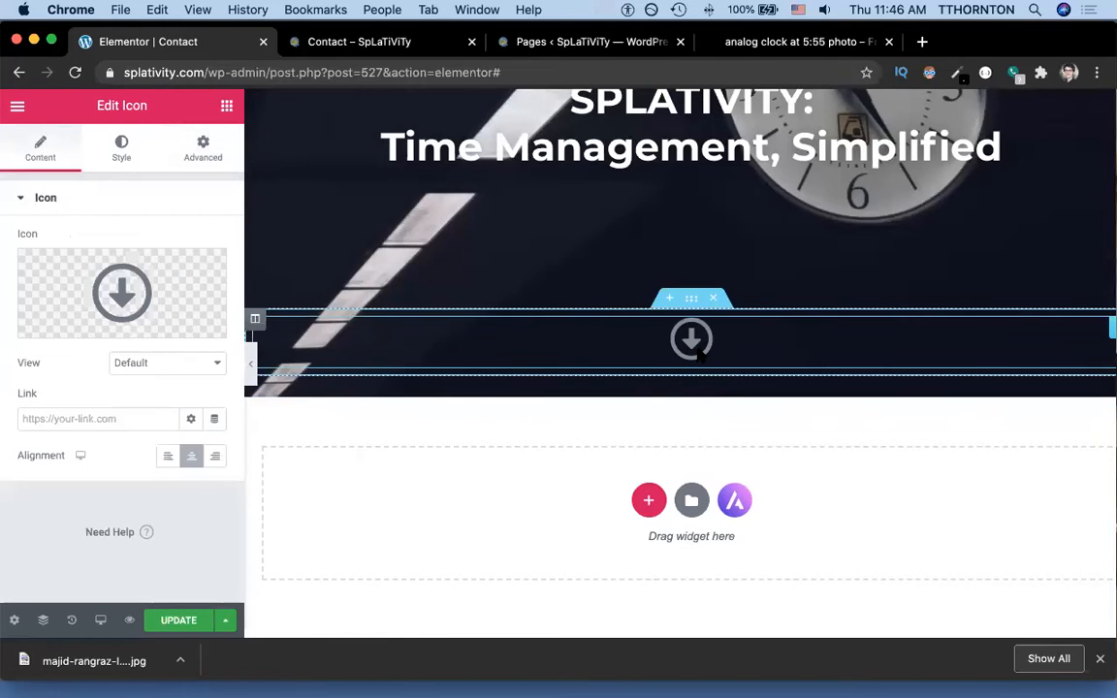
Set the icon's primary colour to the white preset (#FFFFFF) and update the page.
{"action": "left_click", "coordinate": [119, 147]}
{"action": "left_click", "coordinate": [187, 280]}
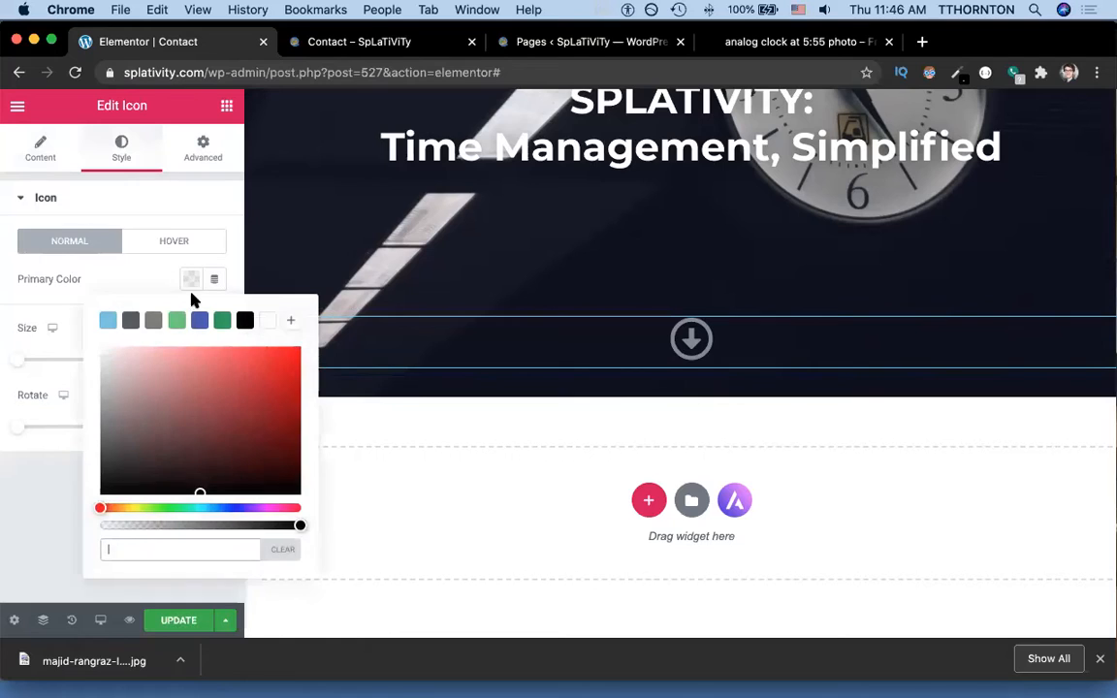
{"action": "left_click", "coordinate": [269, 321]}
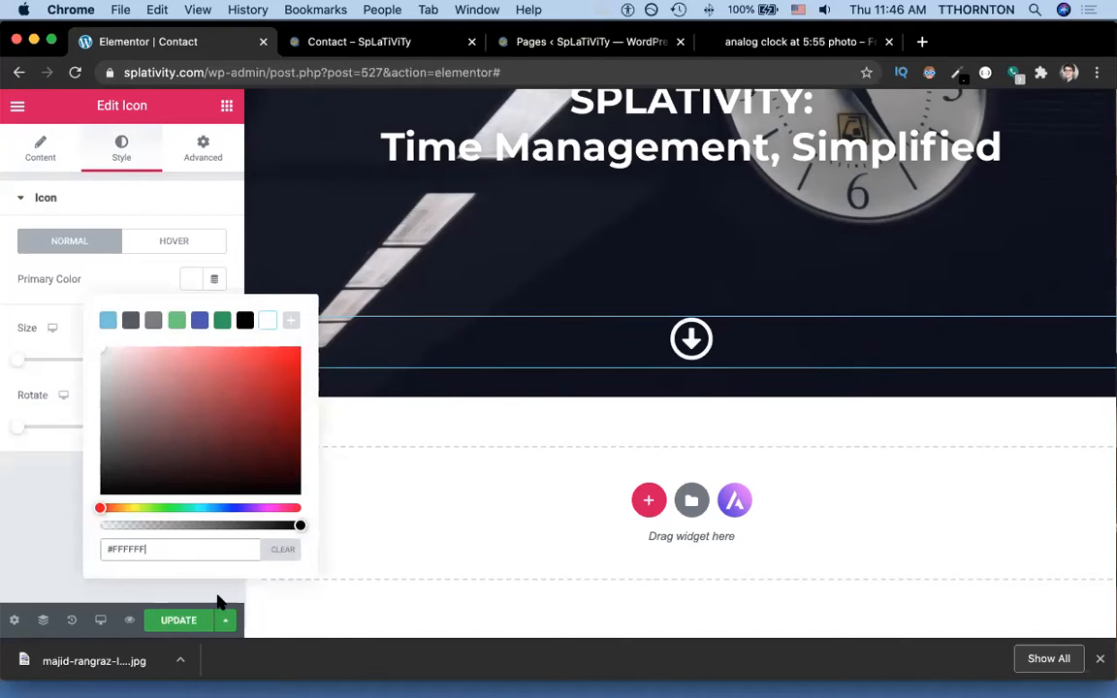
{"action": "left_click", "coordinate": [187, 618]}
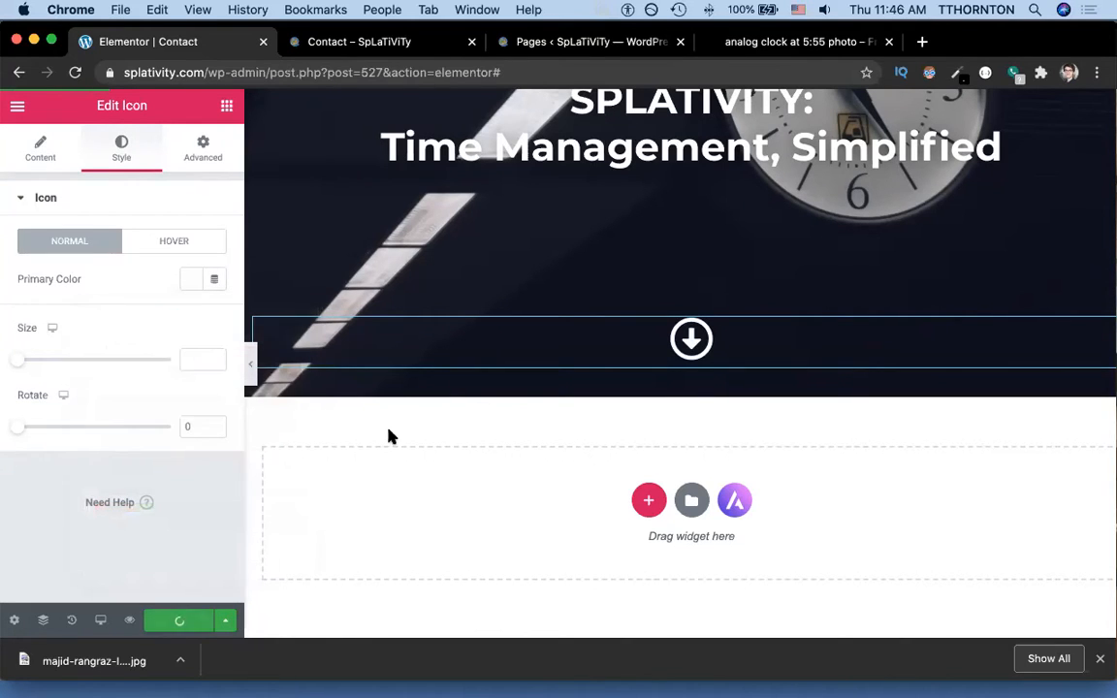
Glance at the Bistro du Midi reference, then go to the live Contact page.
{"action": "key", "text": "super+grave"}
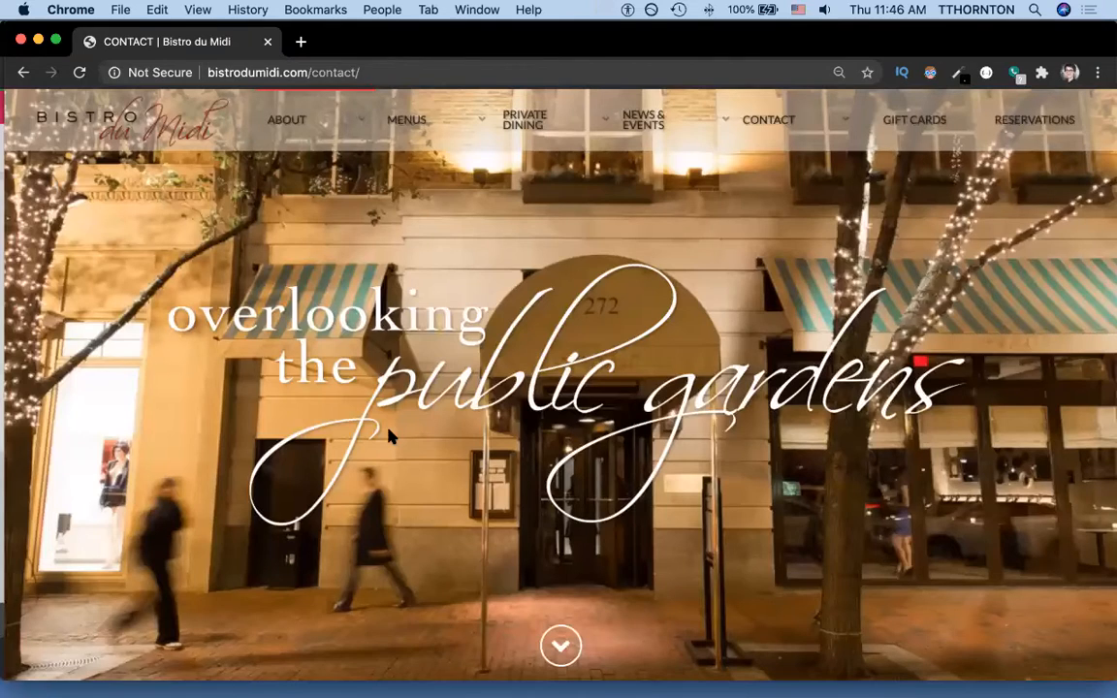
{"action": "key", "text": "super+grave"}
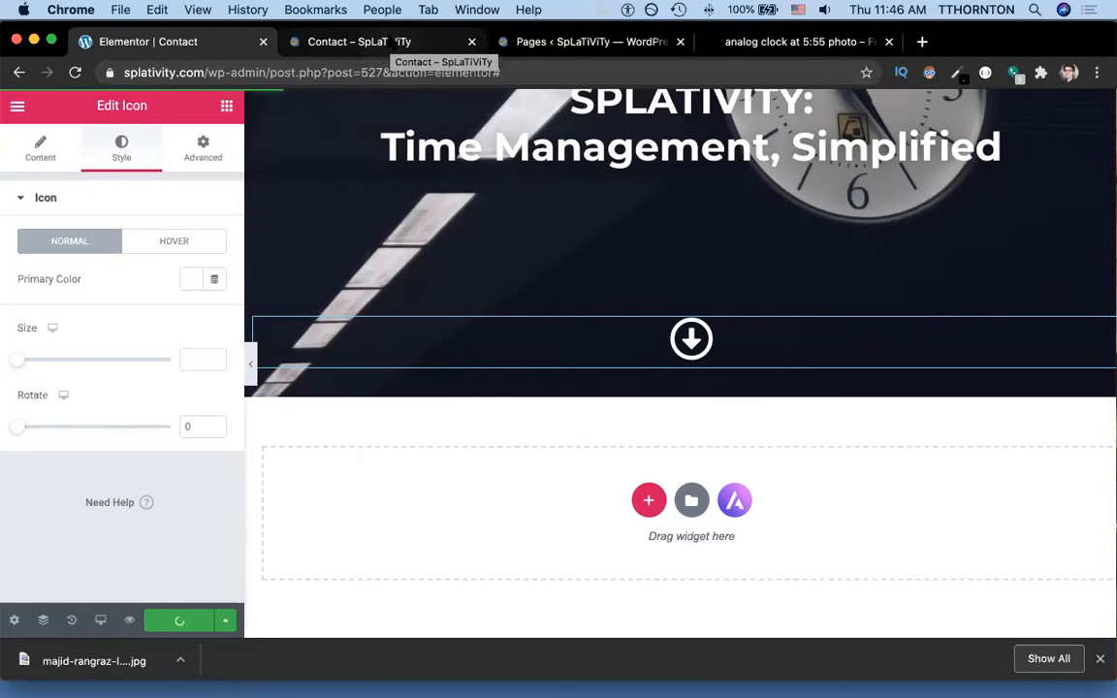
{"action": "left_click", "coordinate": [393, 43]}
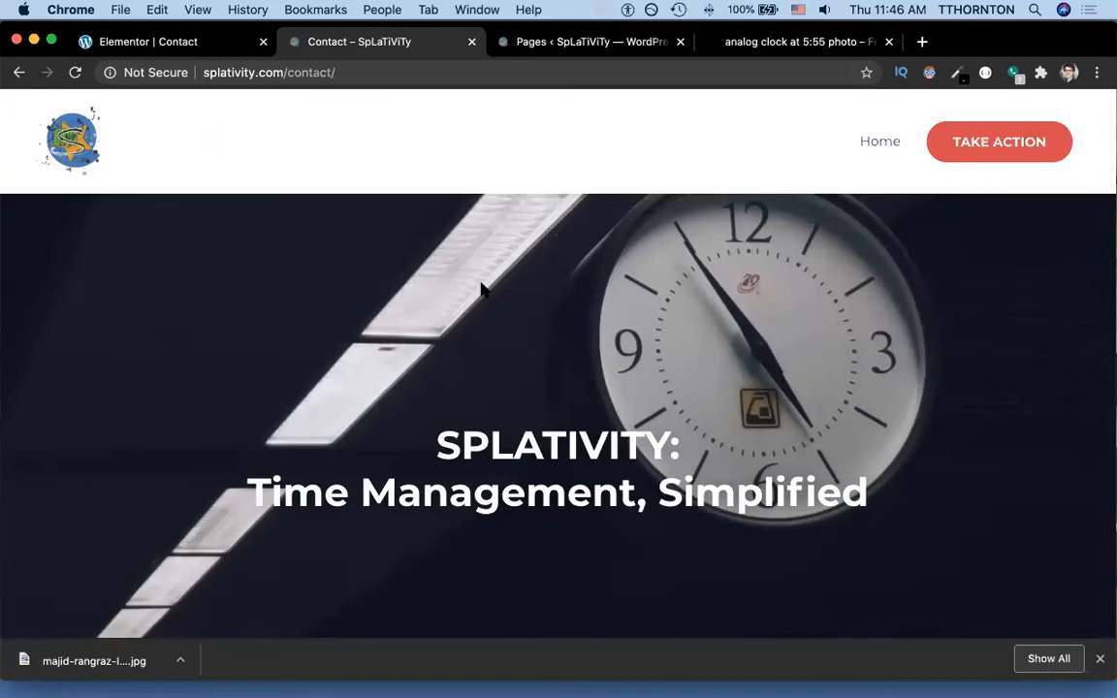
Reload the live Contact page to check the white arrow, then compare with Bistro du Midi.
{"action": "scroll", "coordinate": [481, 287], "scroll_direction": "down", "scroll_amount": 5}
{"action": "key", "text": "super+r"}
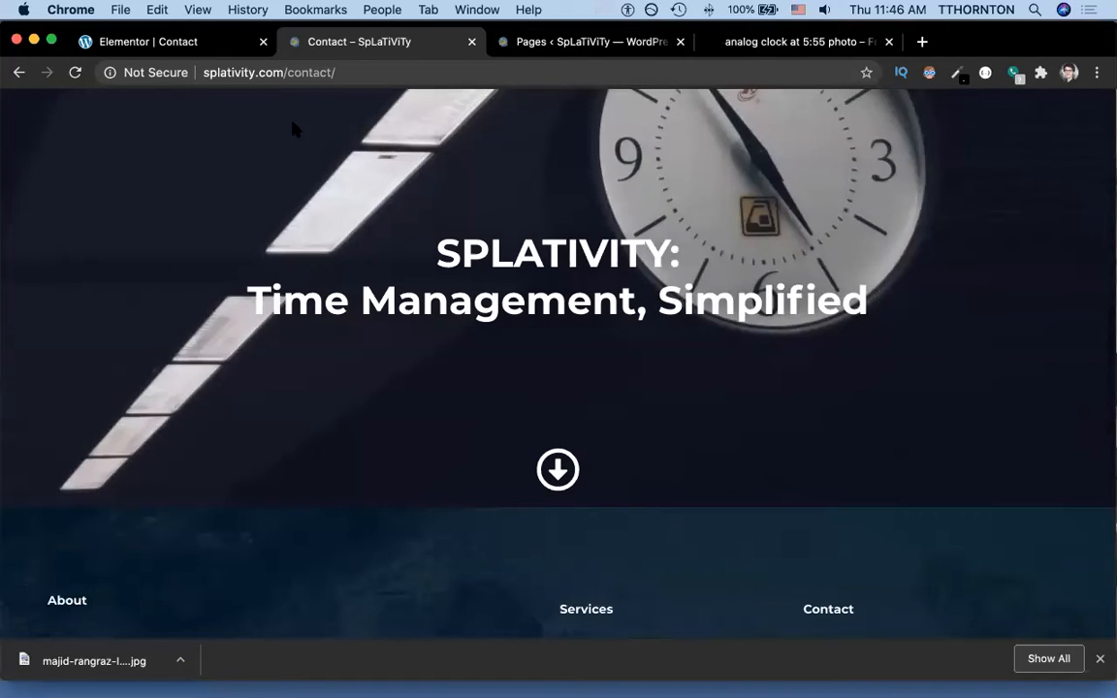
{"action": "left_click", "coordinate": [192, 44]}
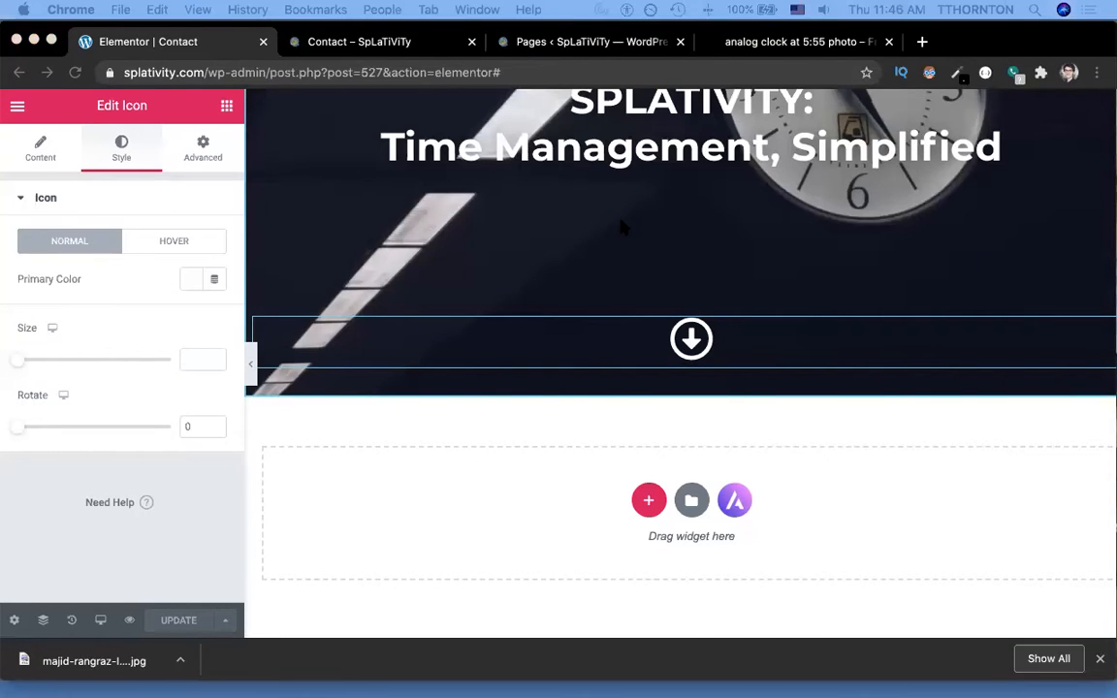
{"action": "key", "text": "super+grave"}
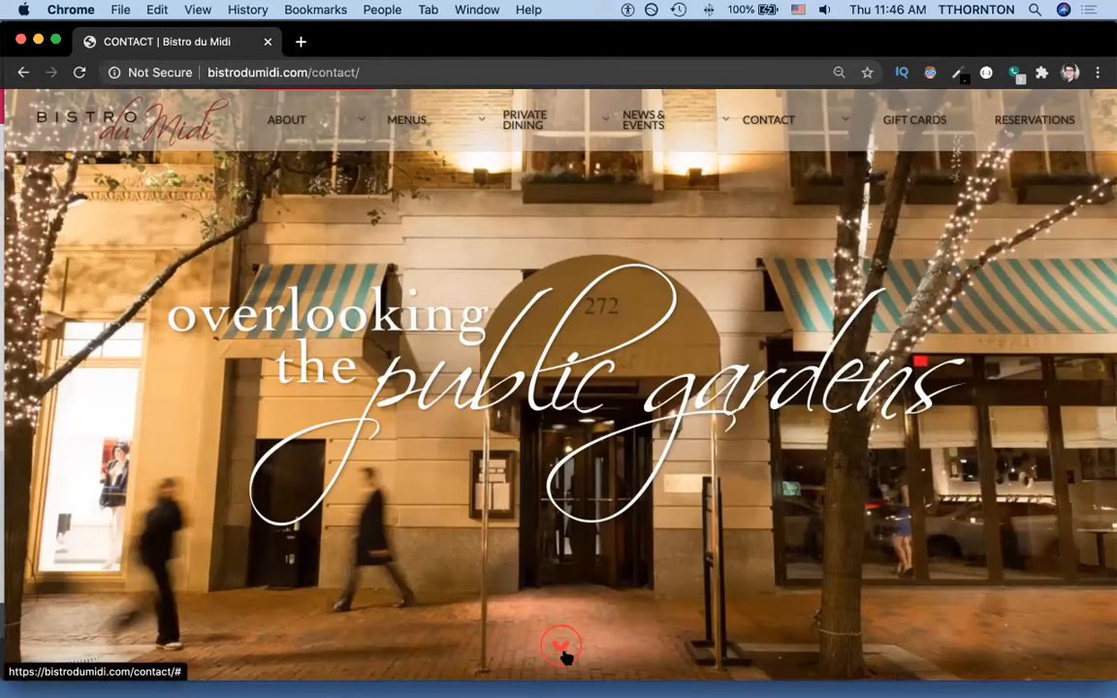
{"action": "key", "text": "super+grave"}
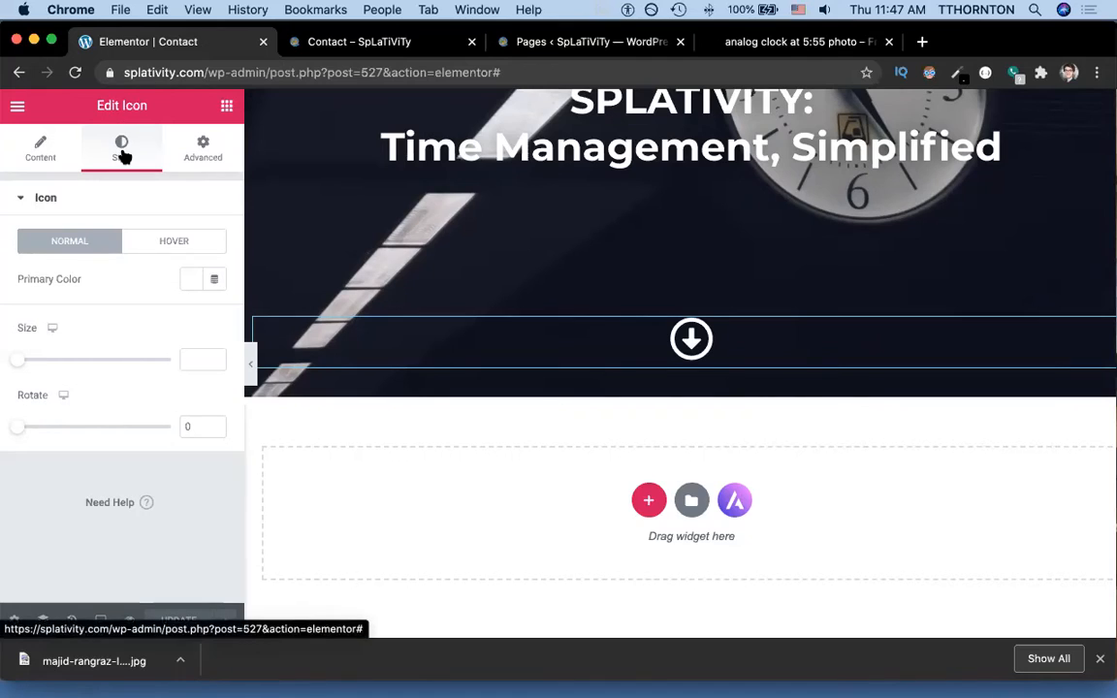
Set the icon's hover colour to red #E70D0D, update, and reload the live Contact page.
{"action": "left_click", "coordinate": [158, 243]}
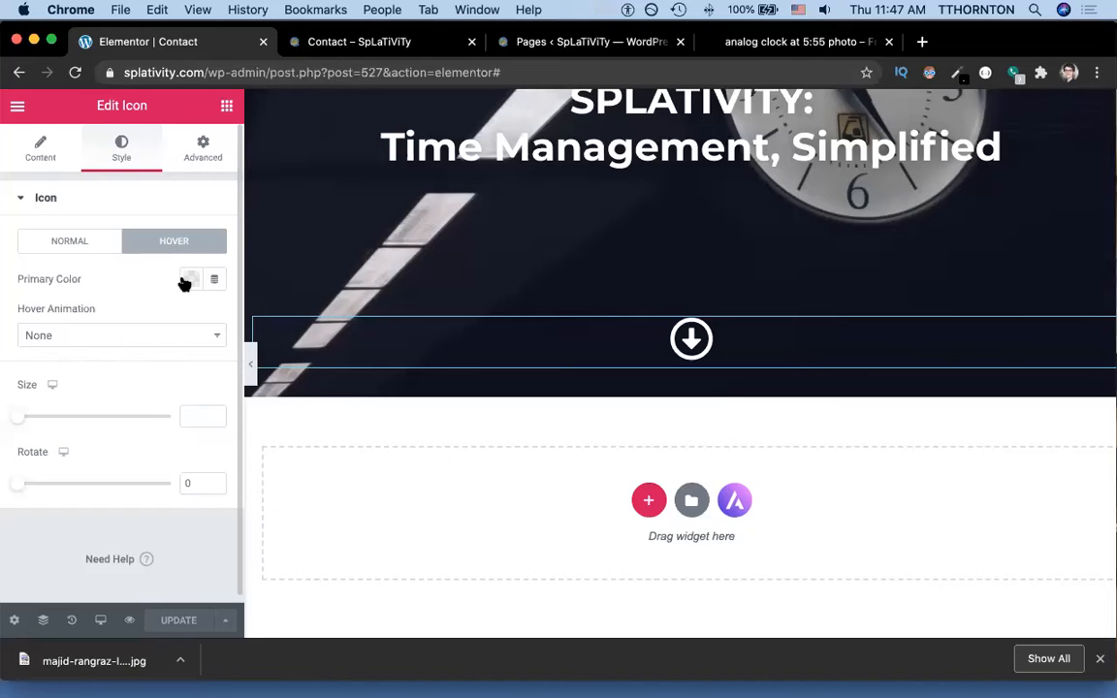
{"action": "left_click", "coordinate": [190, 280]}
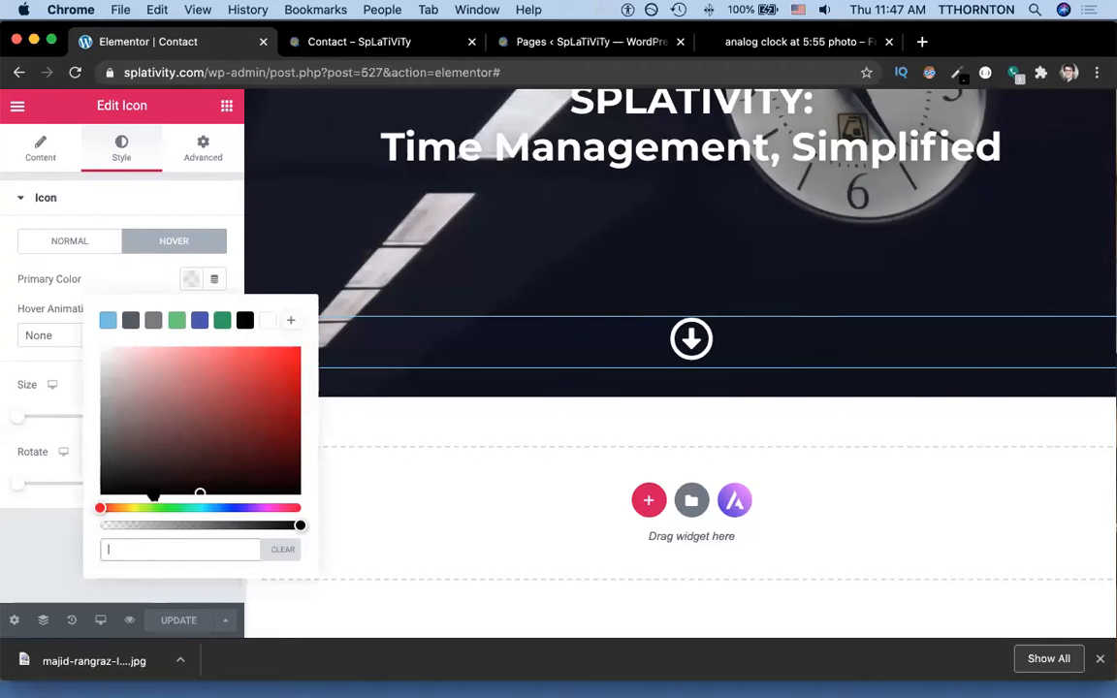
{"action": "left_click", "coordinate": [289, 359]}
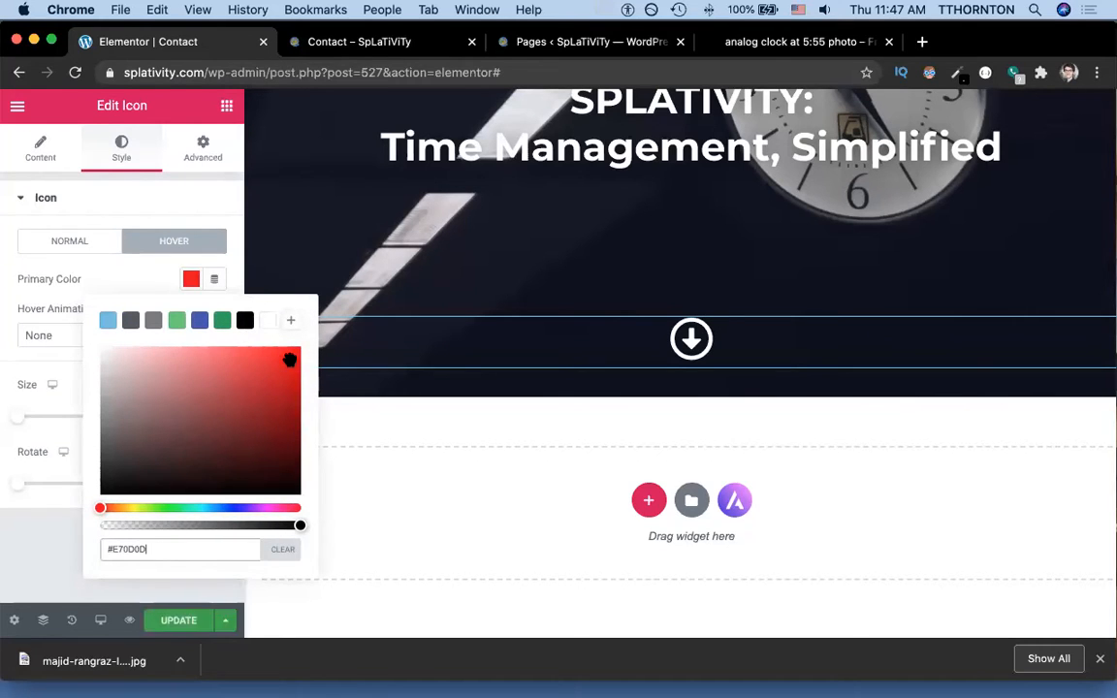
{"action": "left_click", "coordinate": [188, 620]}
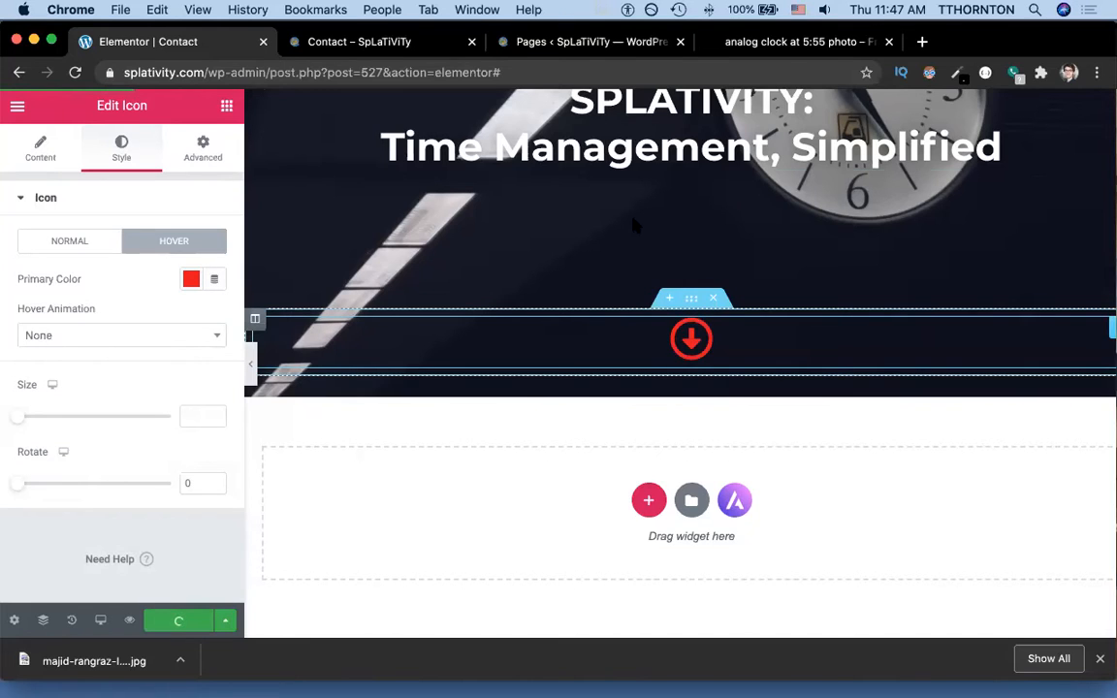
{"action": "left_click", "coordinate": [362, 42]}
{"action": "key", "text": "super+r"}
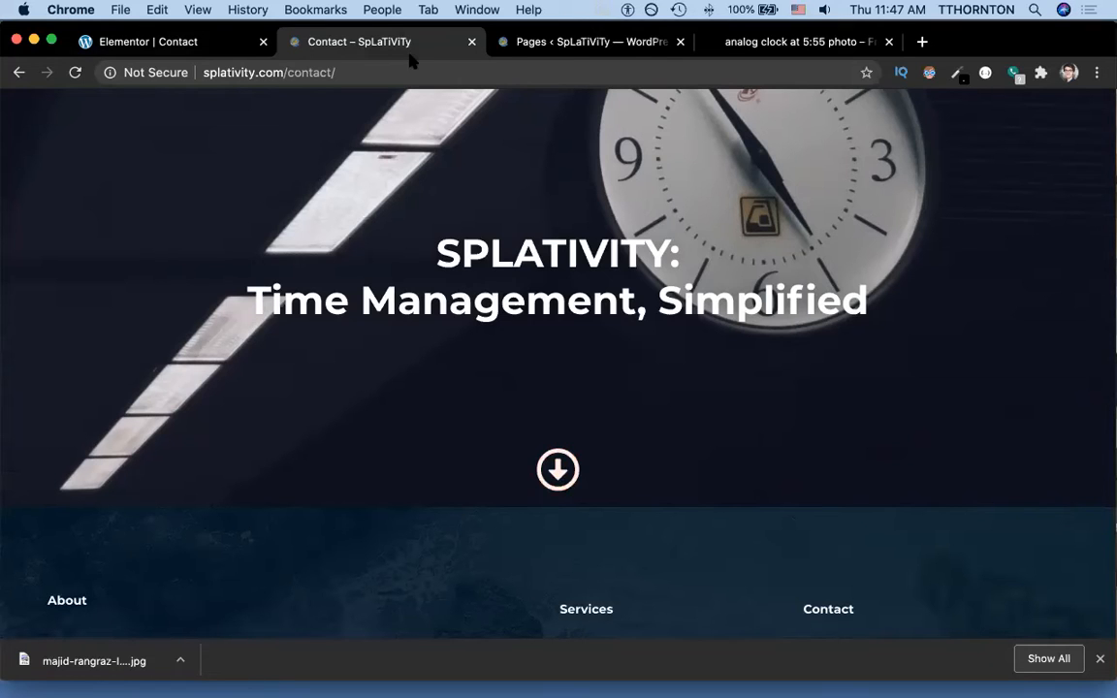
Test how Bistro du Midi's arrow jumps to its contact info, then reopen the Elementor editor.
{"action": "key", "text": "super+grave"}
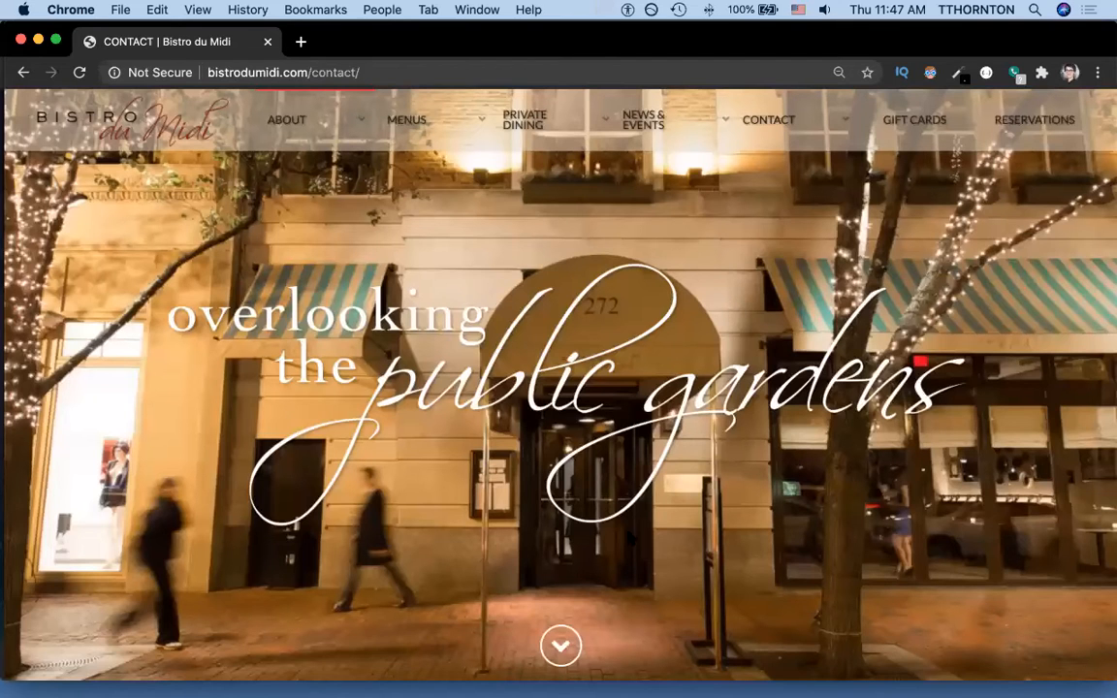
{"action": "left_click", "coordinate": [561, 640]}
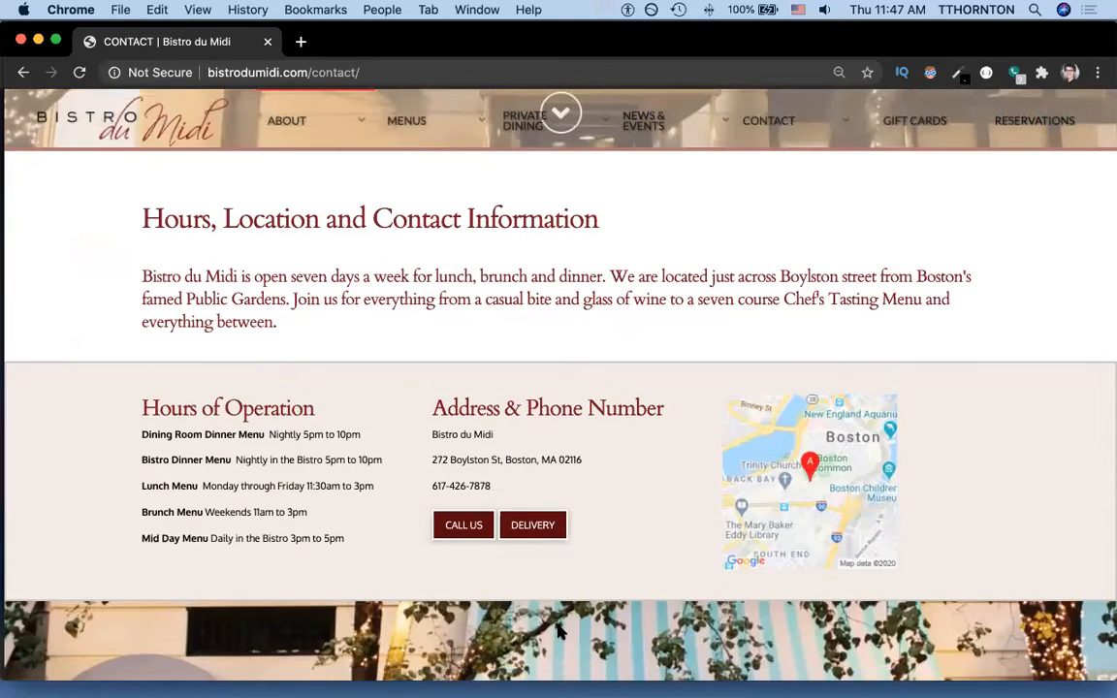
{"action": "key", "text": "super+grave"}
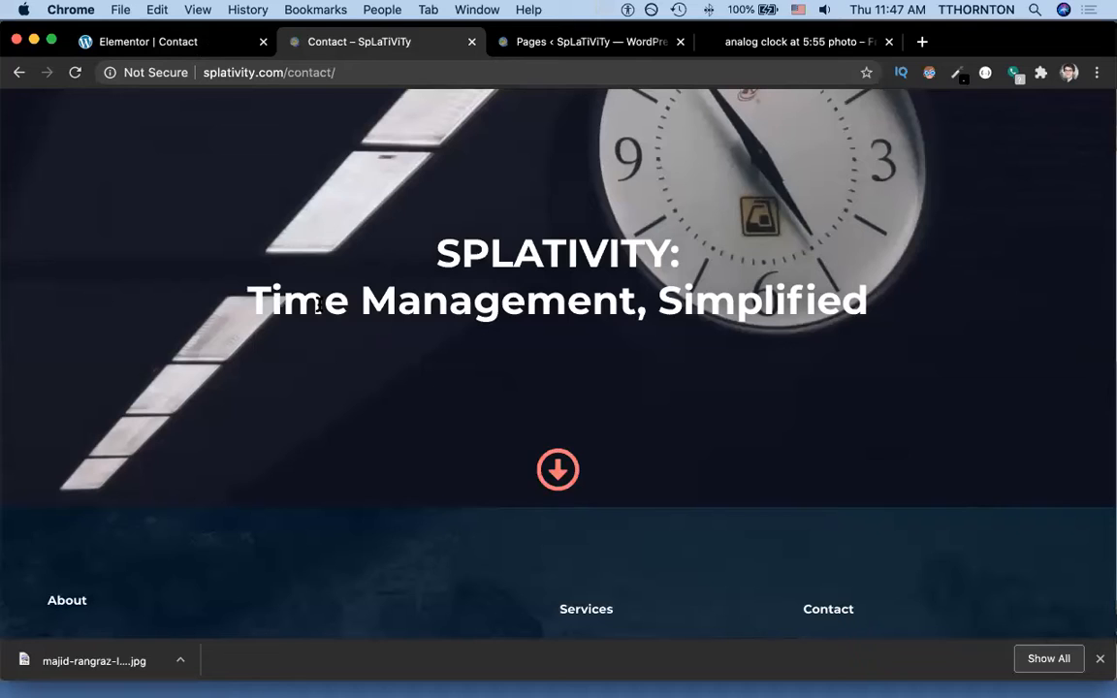
{"action": "left_click", "coordinate": [161, 41]}
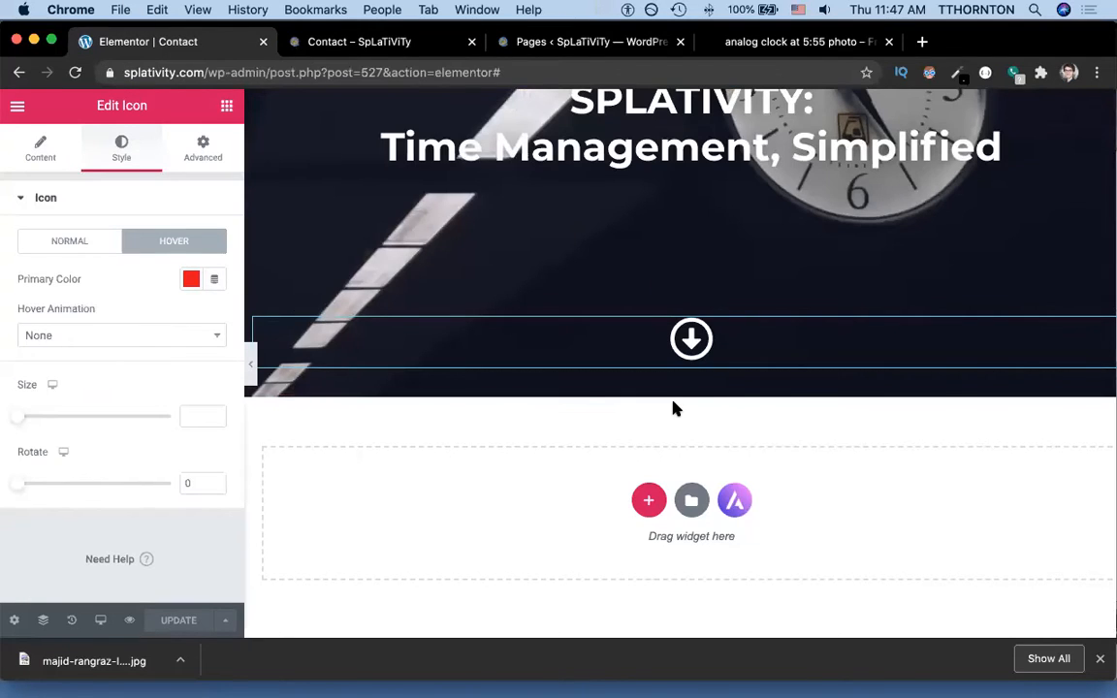
Scroll through Bistro du Midi's hours, address and map section before returning to the editor.
{"action": "key", "text": "super+grave"}
{"action": "scroll", "coordinate": [586, 393], "scroll_direction": "up", "scroll_amount": 3}
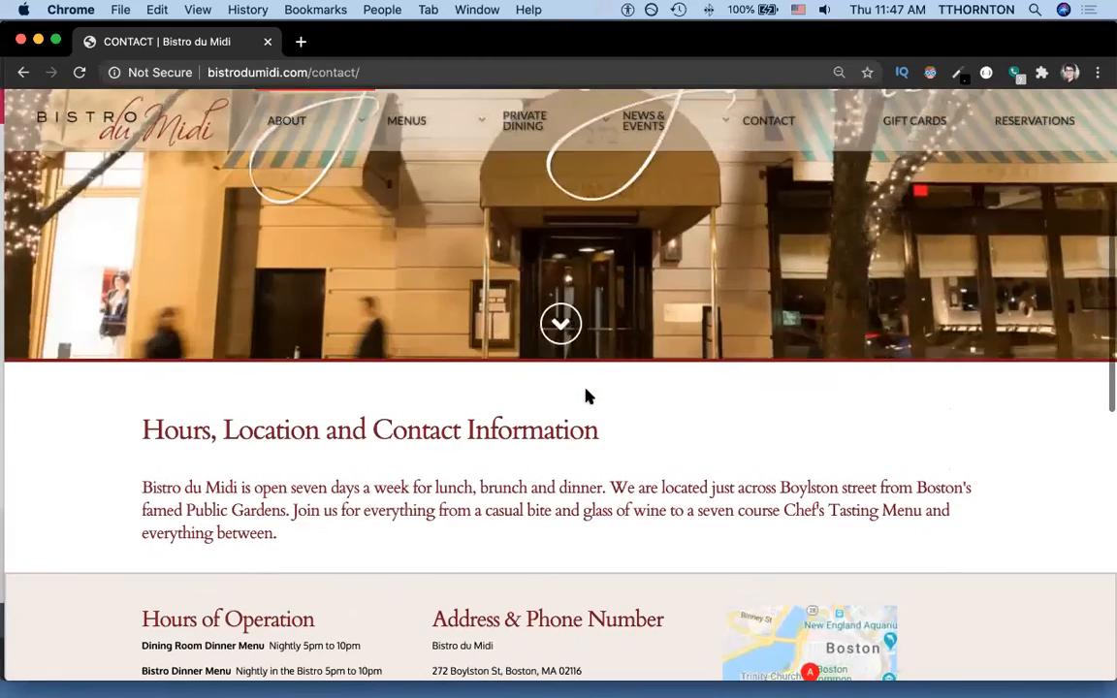
{"action": "scroll", "coordinate": [586, 396], "scroll_direction": "down", "scroll_amount": 4}
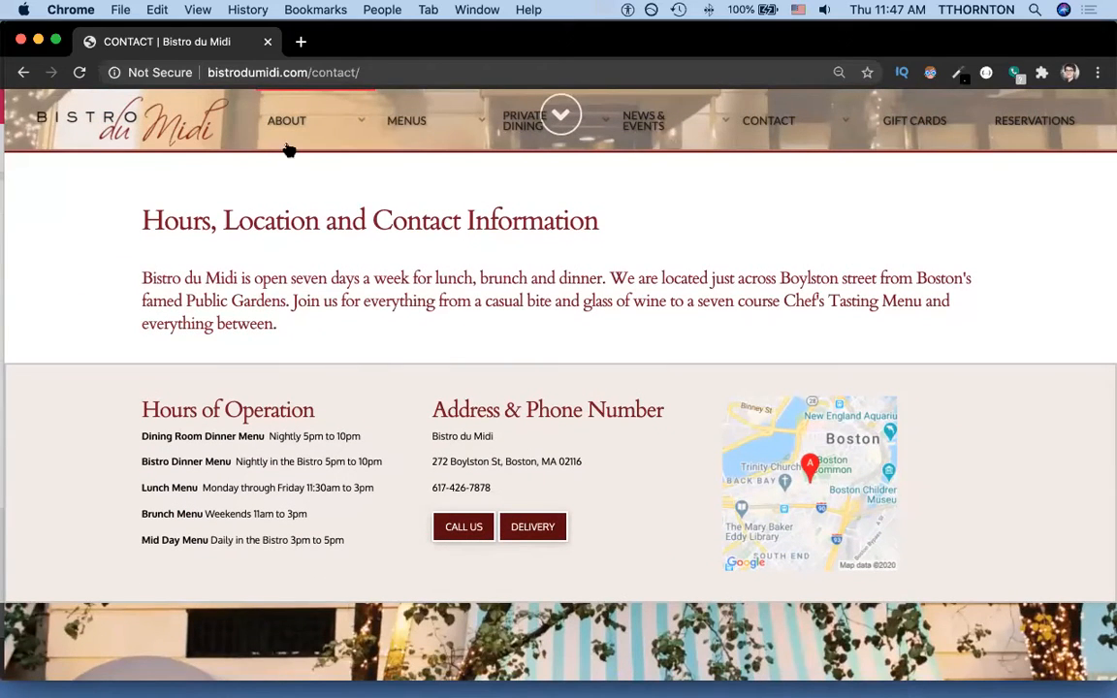
{"action": "scroll", "coordinate": [422, 224], "scroll_direction": "down", "scroll_amount": 3}
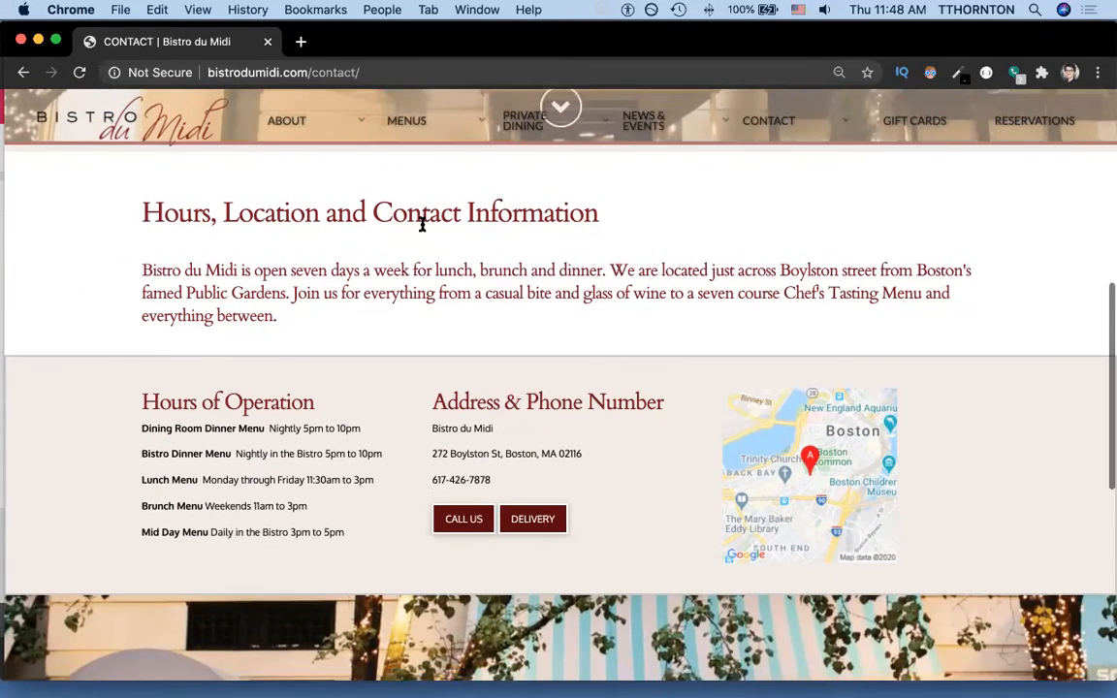
{"action": "scroll", "coordinate": [422, 229], "scroll_direction": "up", "scroll_amount": 1}
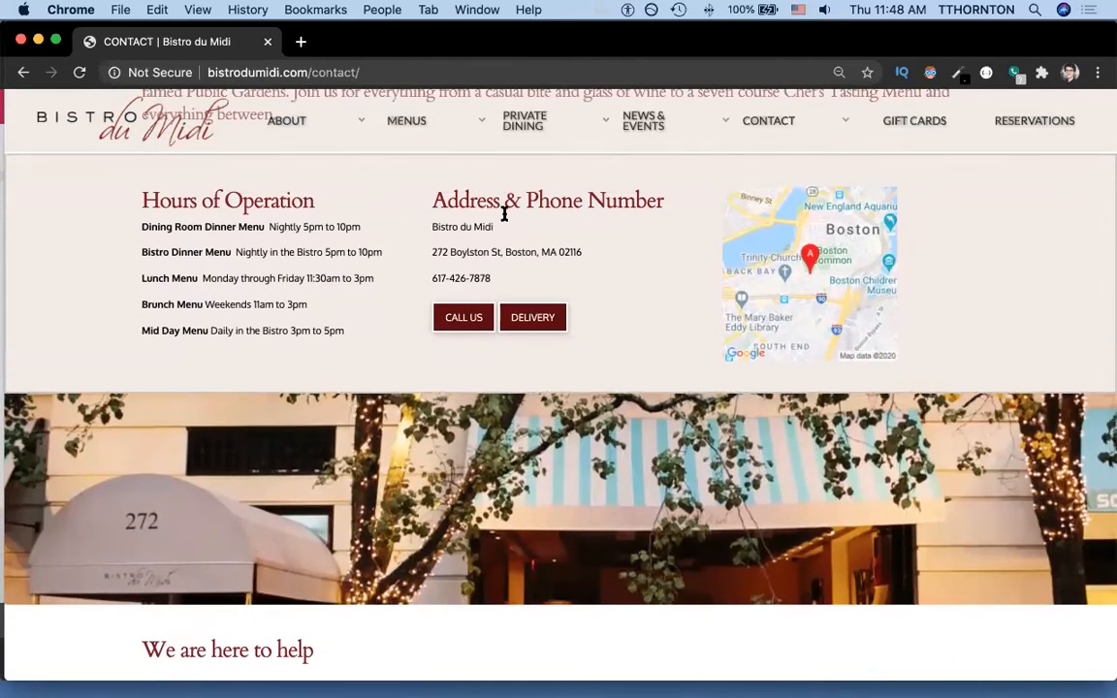
{"action": "scroll", "coordinate": [505, 214], "scroll_direction": "up", "scroll_amount": 6}
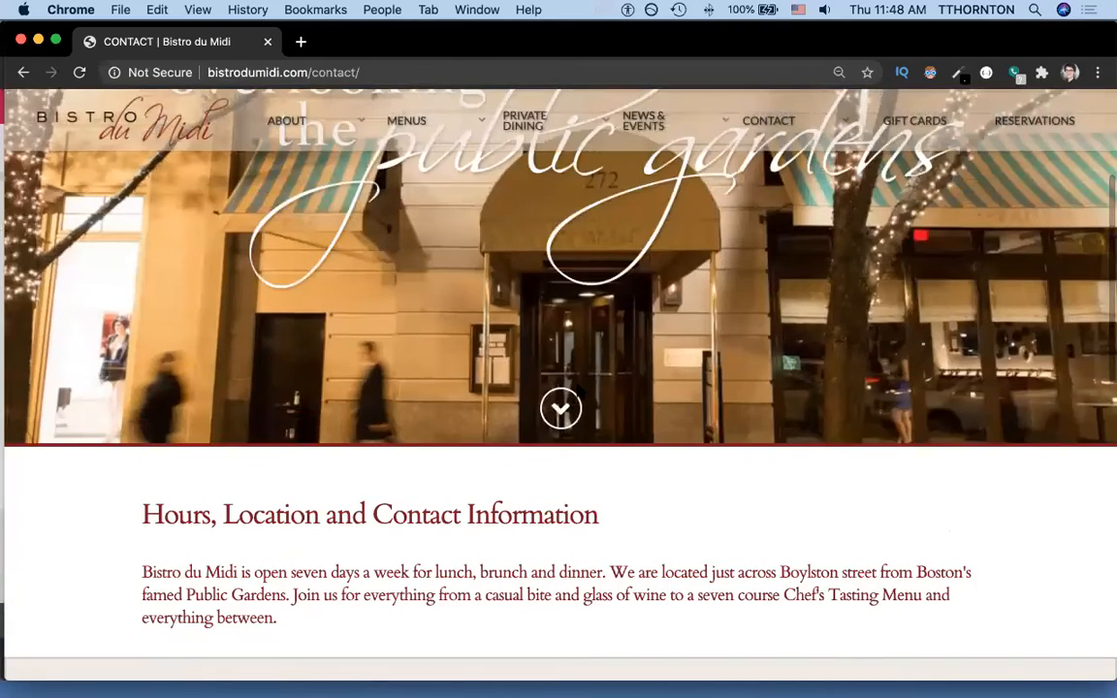
{"action": "scroll", "coordinate": [560, 407], "scroll_direction": "down", "scroll_amount": 6}
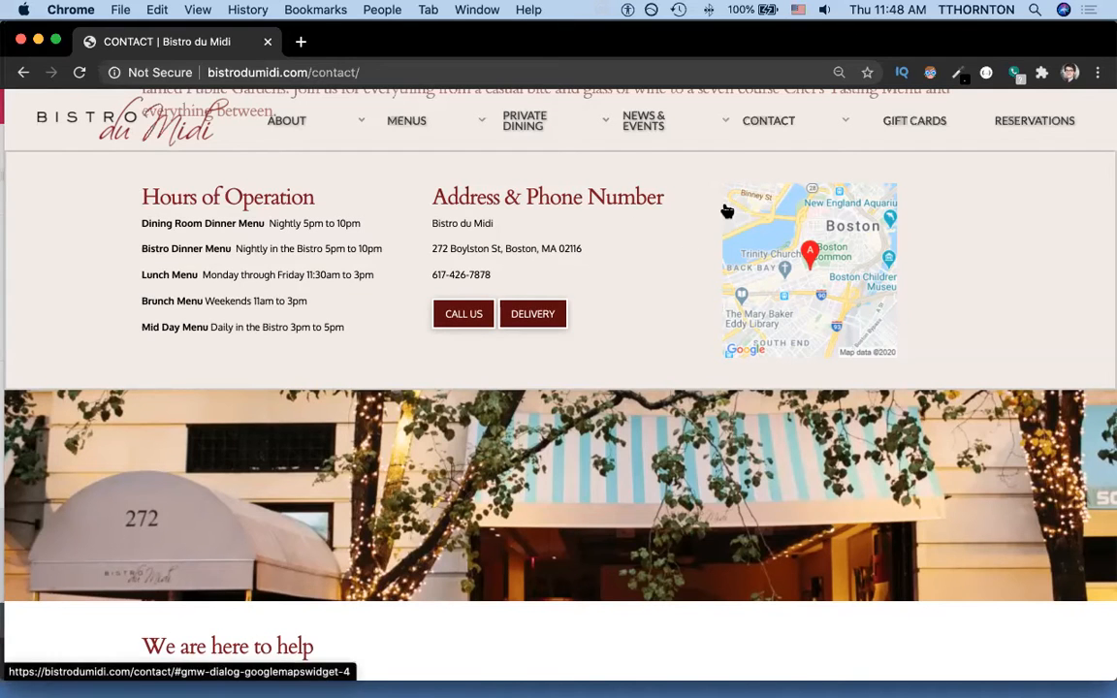
{"action": "key", "text": "super+grave"}
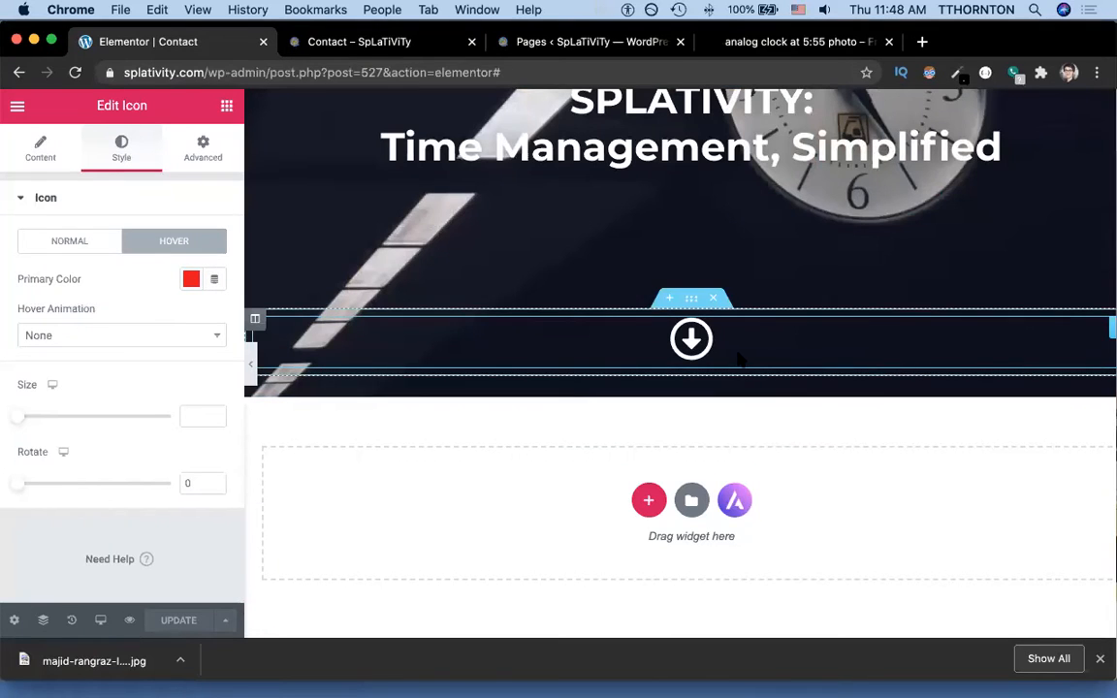
Insert a new three-column section below the down-arrow section.
{"action": "left_click", "coordinate": [649, 501]}
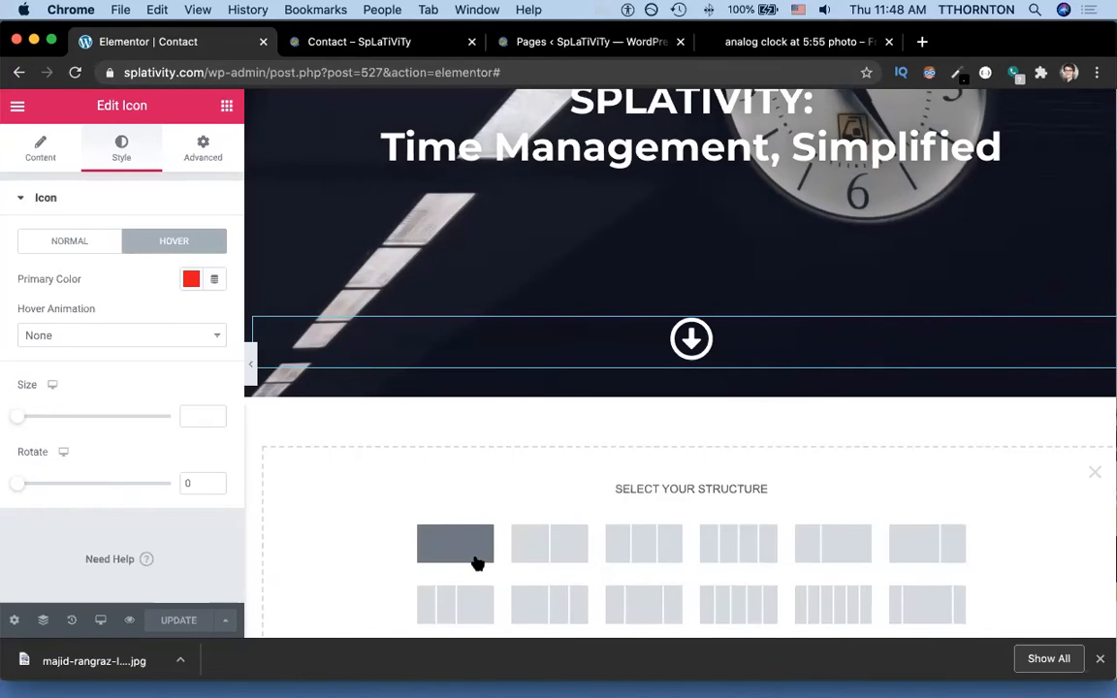
{"action": "left_click", "coordinate": [635, 553]}
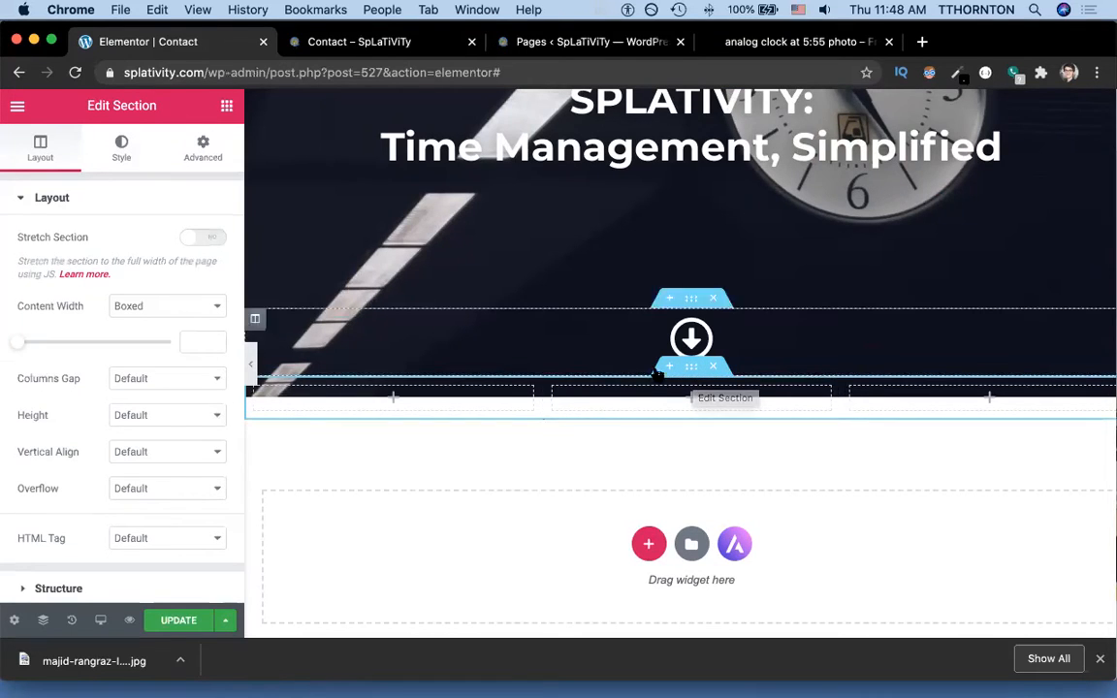
{"action": "left_click", "coordinate": [690, 339]}
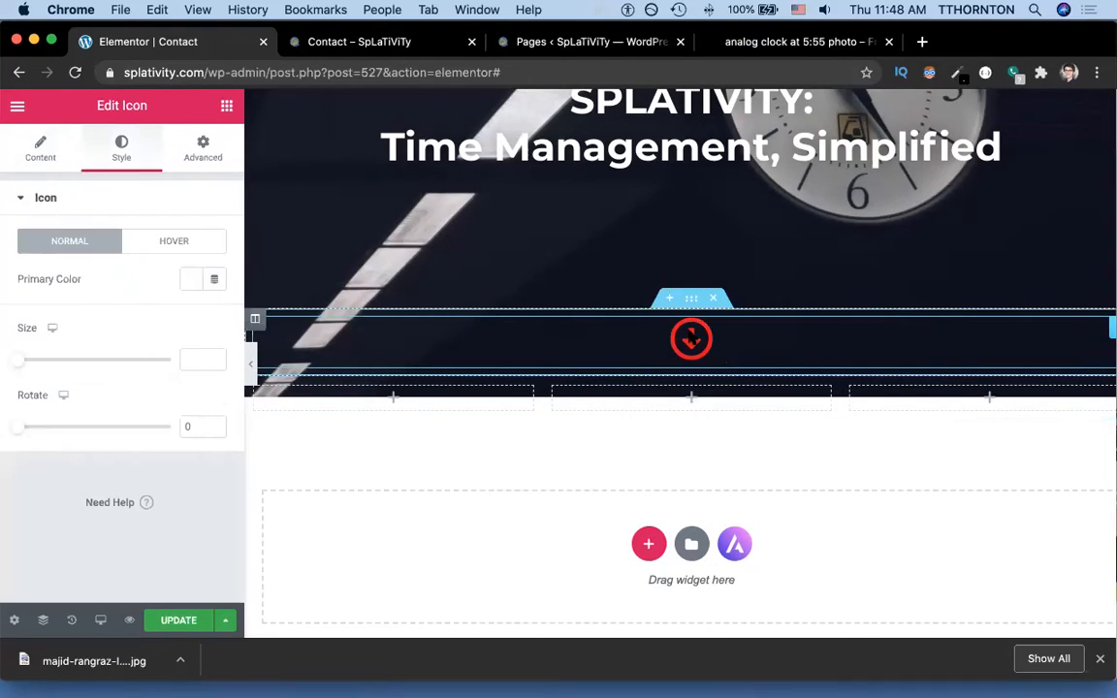
Raise the down-arrow section's bottom margin to 10 px.
{"action": "left_click", "coordinate": [204, 150]}
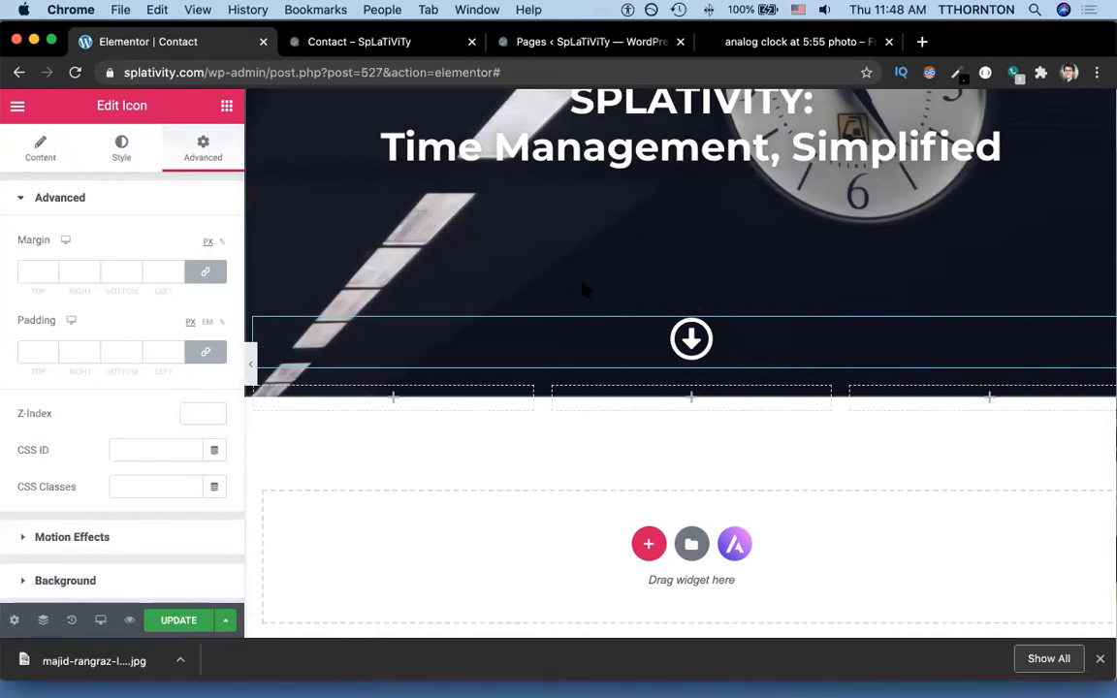
{"action": "left_click", "coordinate": [690, 299]}
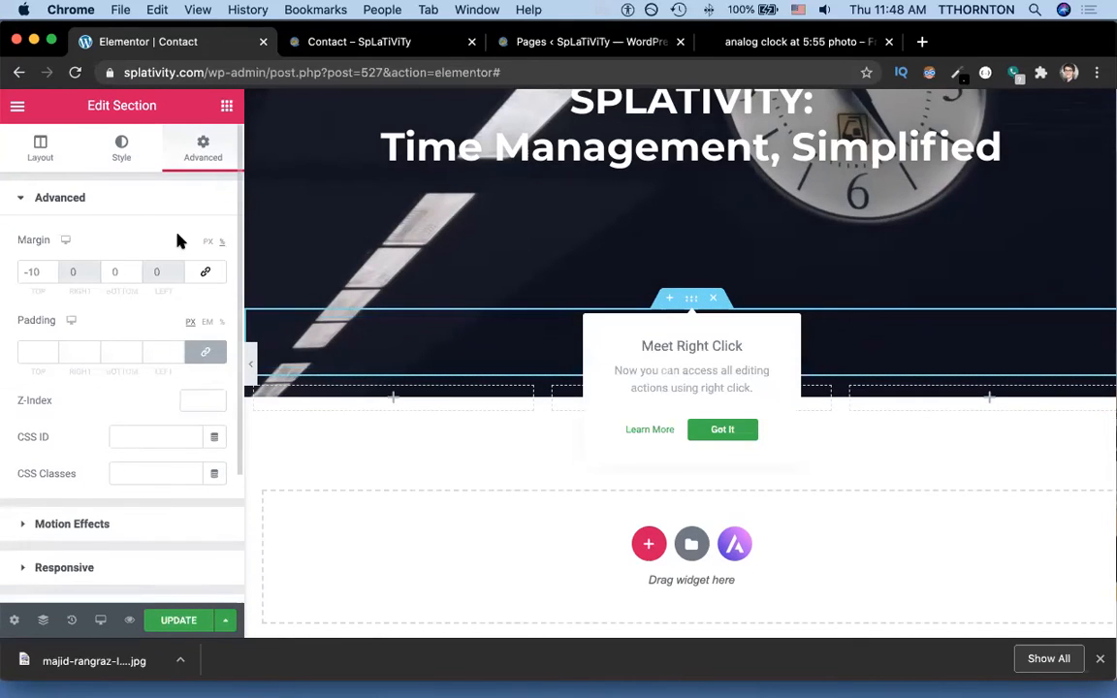
{"action": "left_click", "coordinate": [134, 265]}
{"action": "left_click", "coordinate": [133, 266]}
{"action": "left_click", "coordinate": [134, 266]}
{"action": "left_click", "coordinate": [134, 266]}
{"action": "left_click", "coordinate": [133, 266]}
{"action": "left_click", "coordinate": [134, 266]}
{"action": "left_click", "coordinate": [134, 266]}
{"action": "left_click", "coordinate": [134, 266]}
{"action": "left_click", "coordinate": [134, 266]}
{"action": "left_click", "coordinate": [133, 266]}
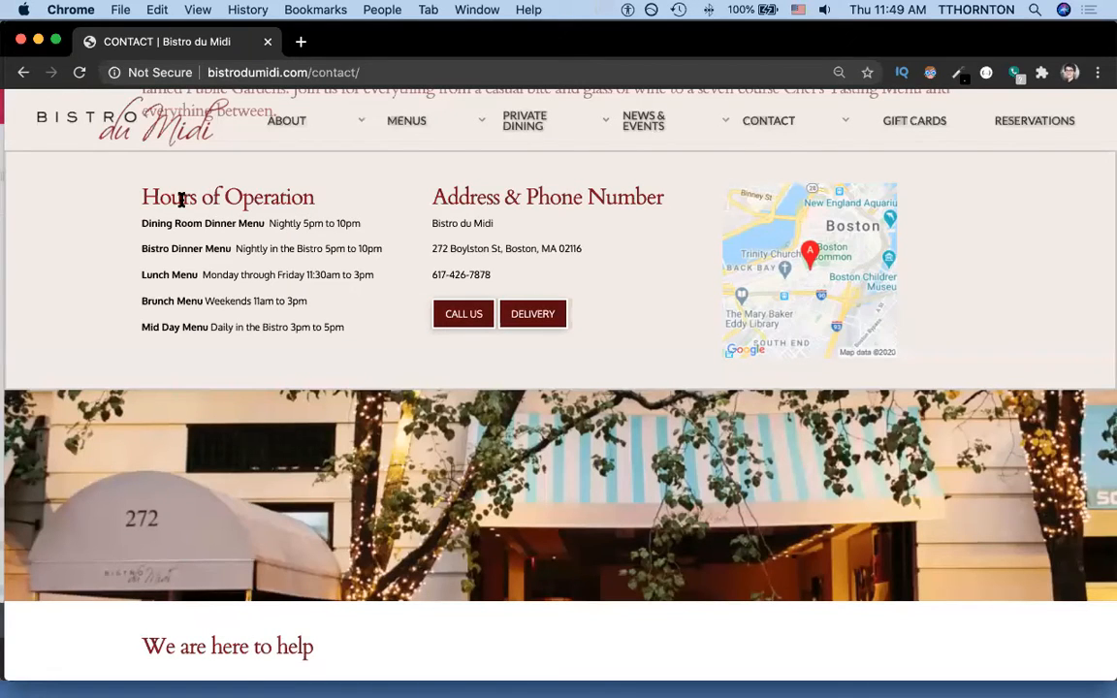
Highlight Bistro du Midi's 'Hours of Operation' heading and the words 'Dinner Menu', then clear the selection.
{"action": "left_click_drag", "start_coordinate": [142, 195], "coordinate": [311, 192]}
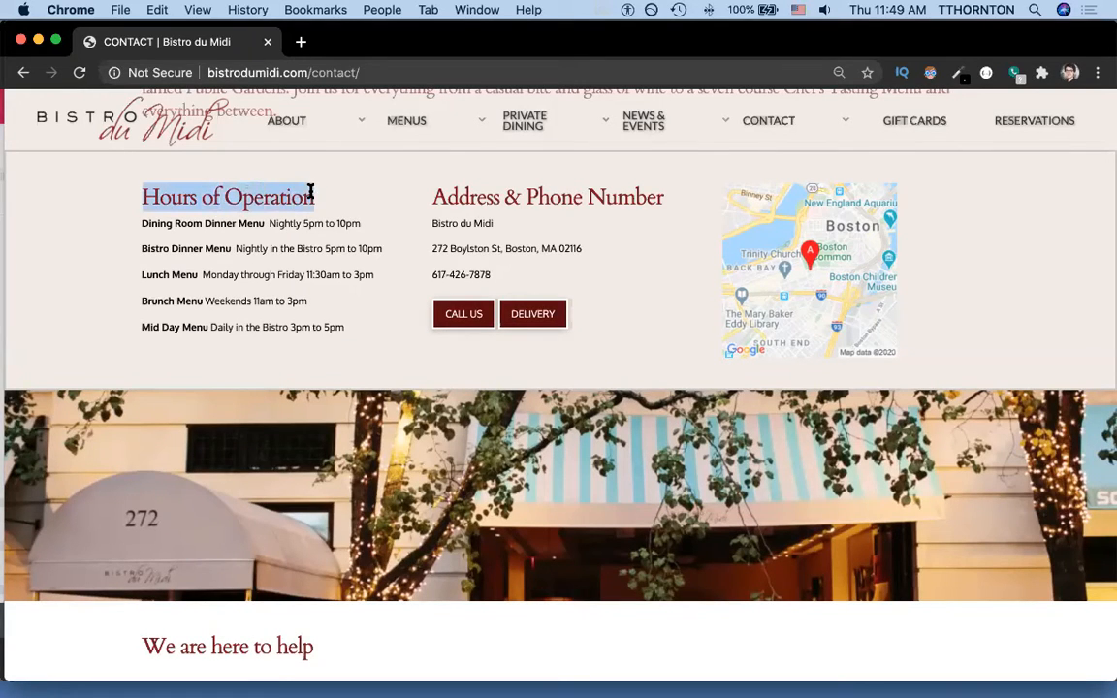
{"action": "double_click", "coordinate": [175, 248]}
{"action": "double_click", "coordinate": [215, 248]}
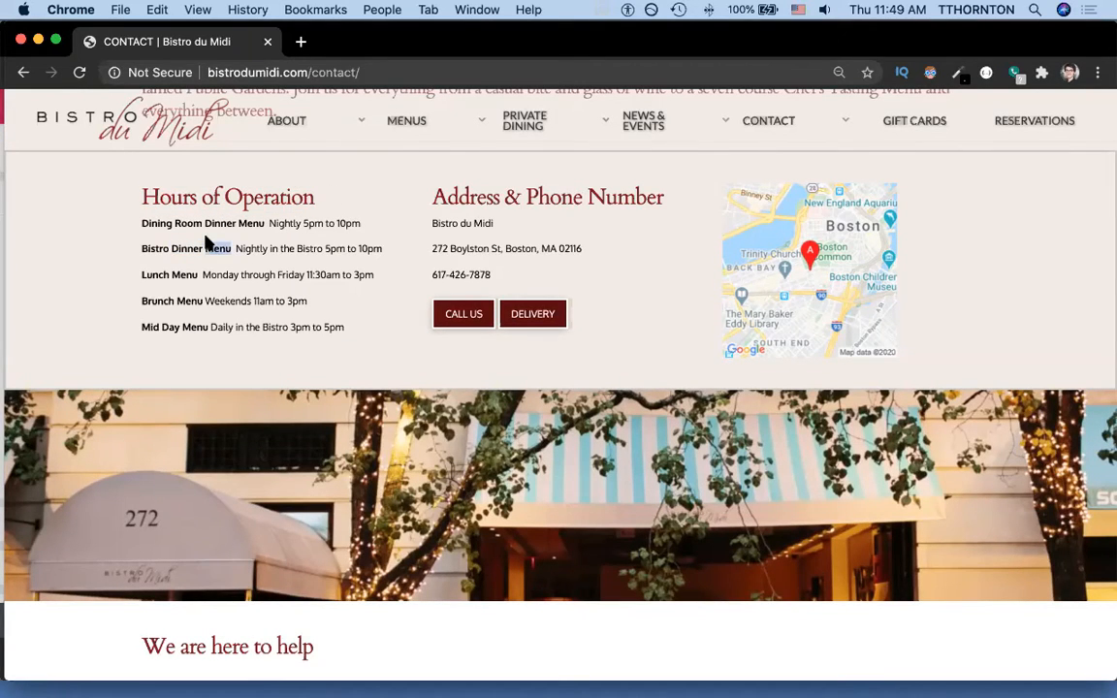
{"action": "left_click", "coordinate": [520, 196]}
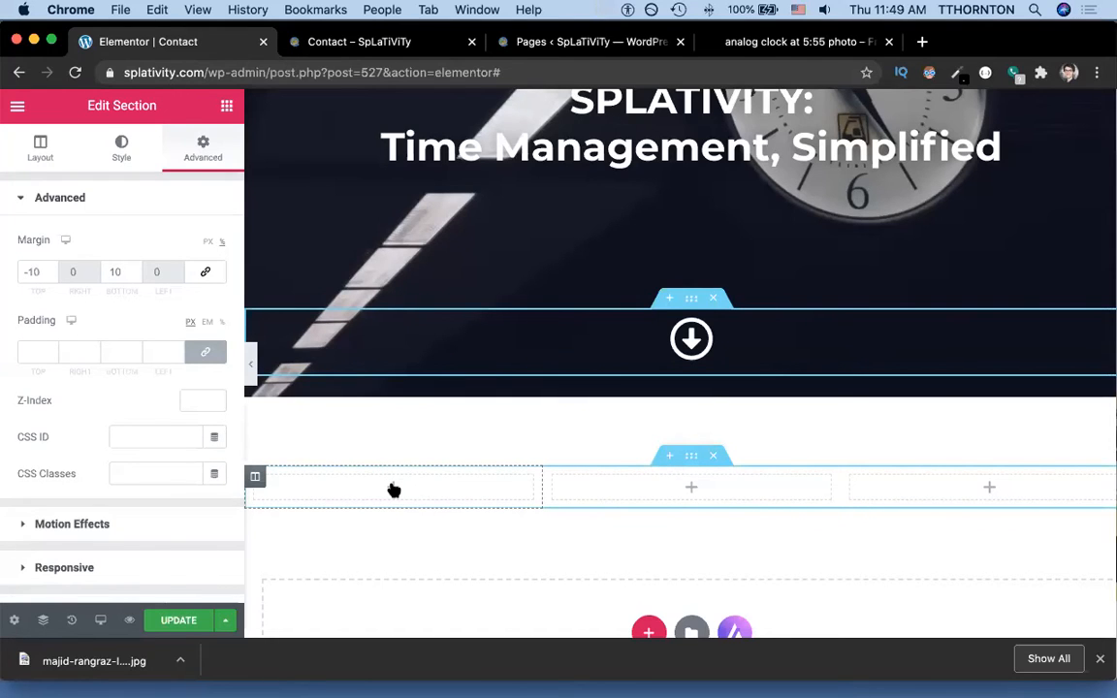
Add a Heading widget to the first column and title it 'Hours of Operation'.
{"action": "left_click", "coordinate": [394, 490]}
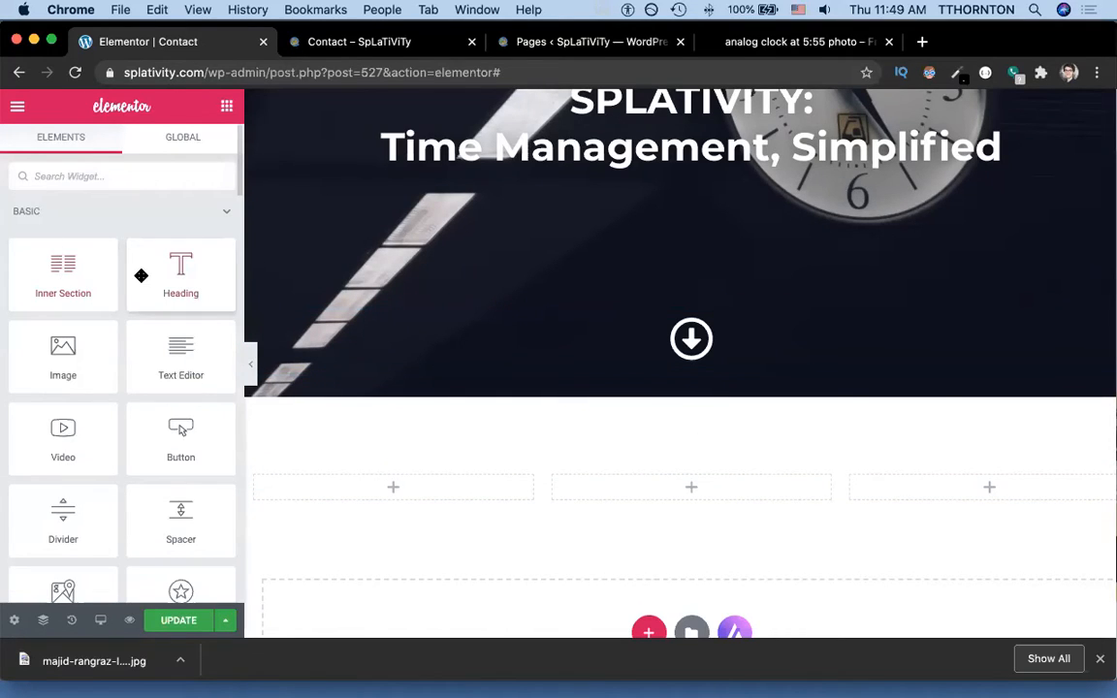
{"action": "left_click_drag", "start_coordinate": [182, 280], "coordinate": [400, 495]}
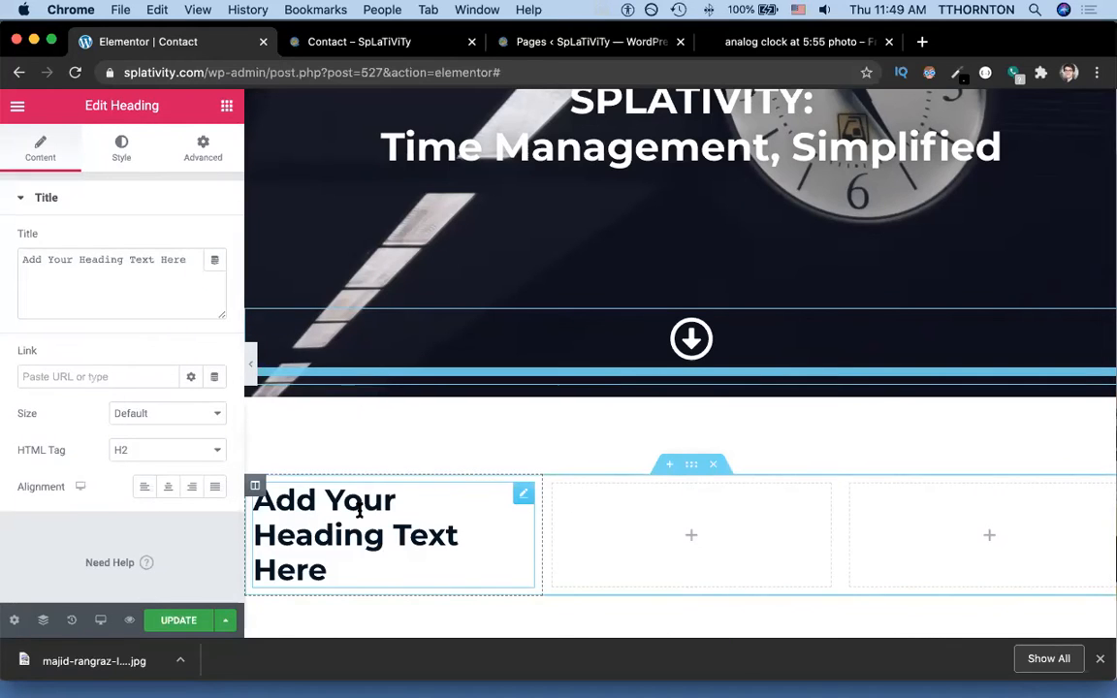
{"action": "key", "text": "super+grave"}
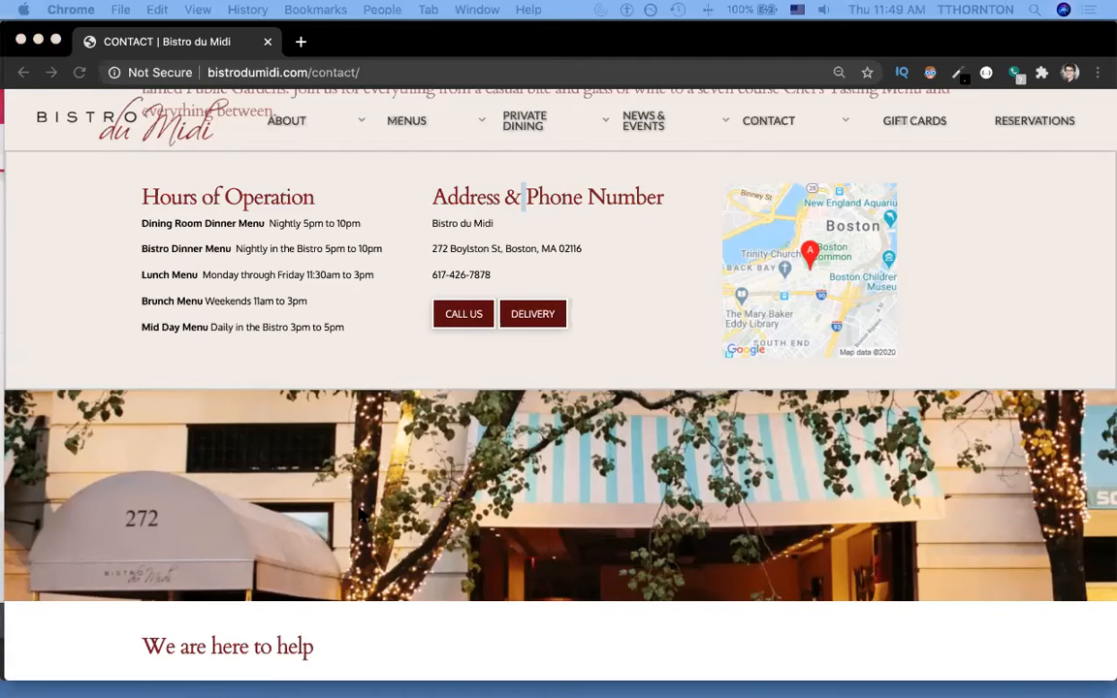
{"action": "key", "text": "super+grave"}
{"action": "left_click", "coordinate": [360, 509]}
{"action": "key", "text": "super+a"}
{"action": "type", "text": "Hours pf"}
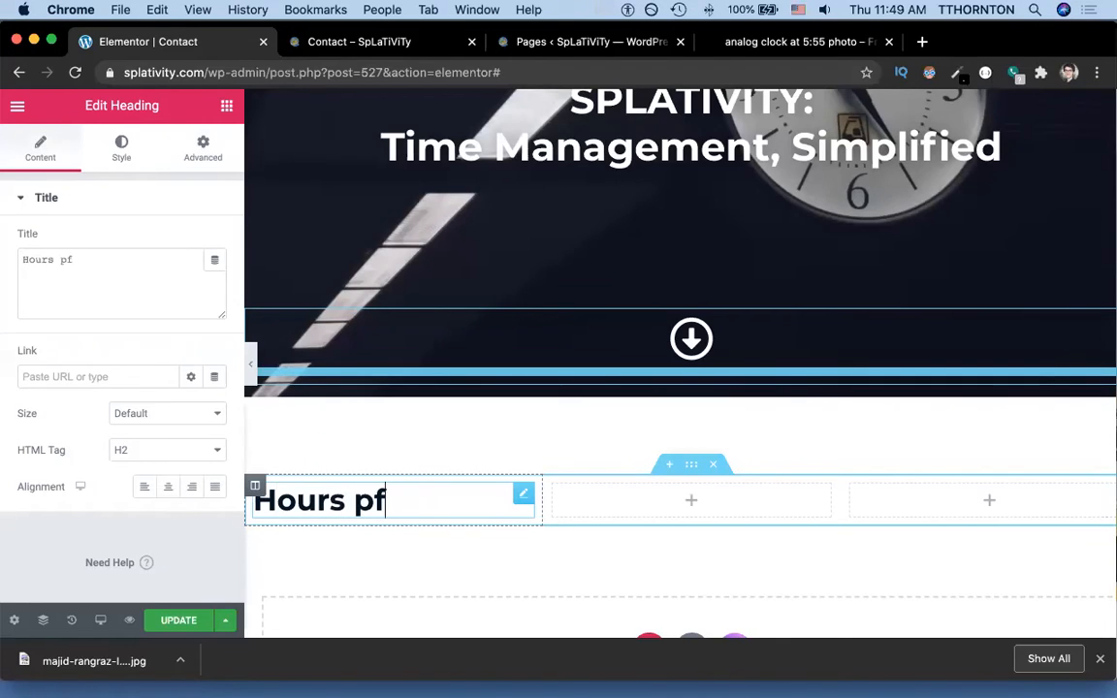
{"action": "key", "text": "BackSpace"}
{"action": "key", "text": "BackSpace"}
{"action": "type", "text": "of Operation"}
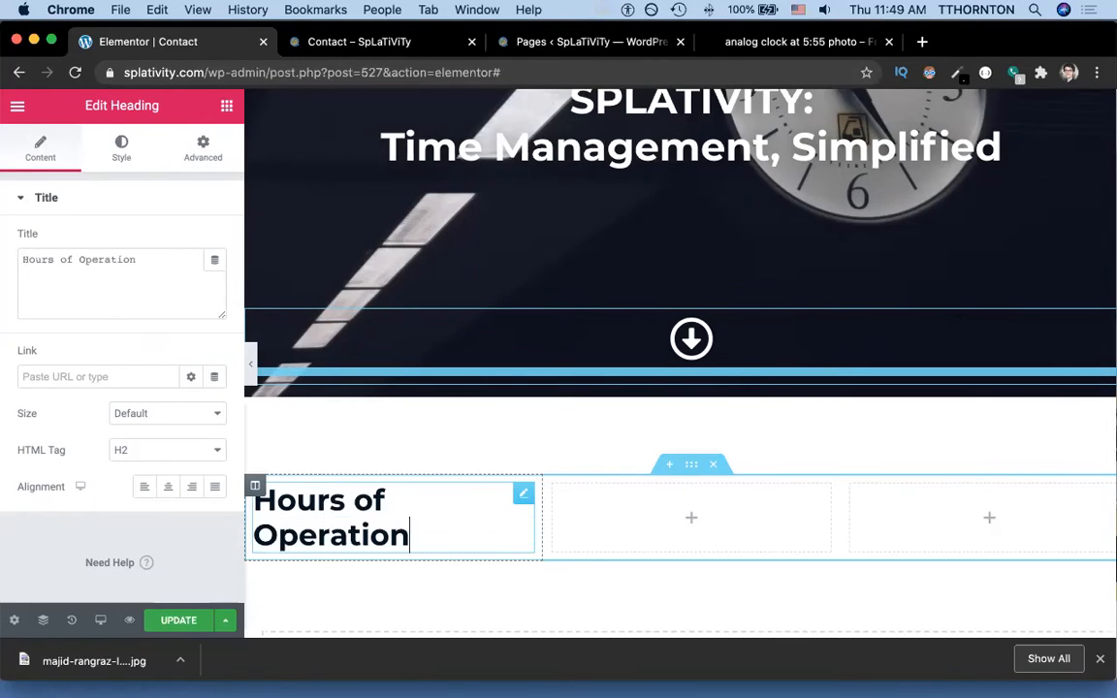
Set the Hours of Operation heading's HTML tag to H3.
{"action": "key", "text": "super+a"}
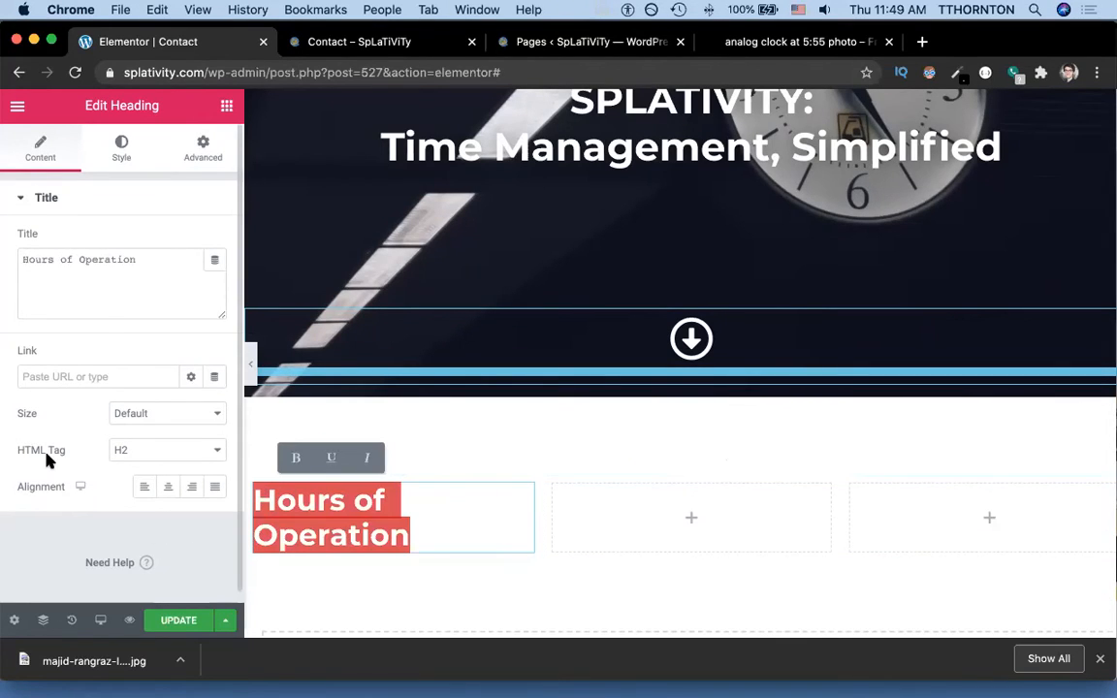
{"action": "left_click", "coordinate": [24, 449]}
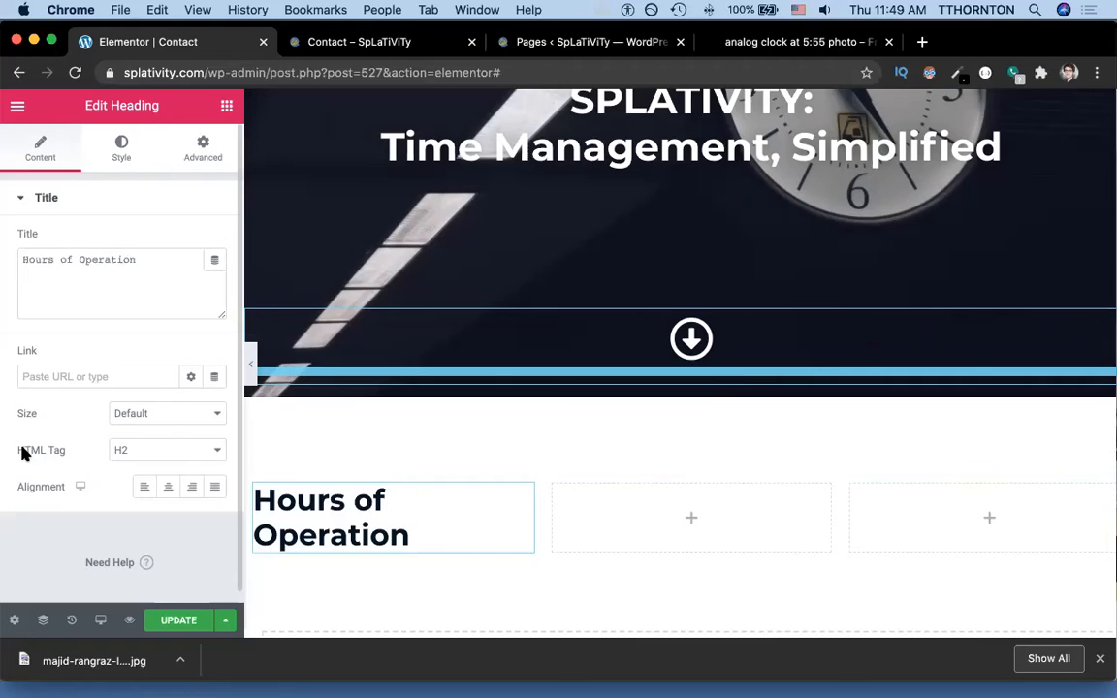
{"action": "left_click", "coordinate": [123, 453]}
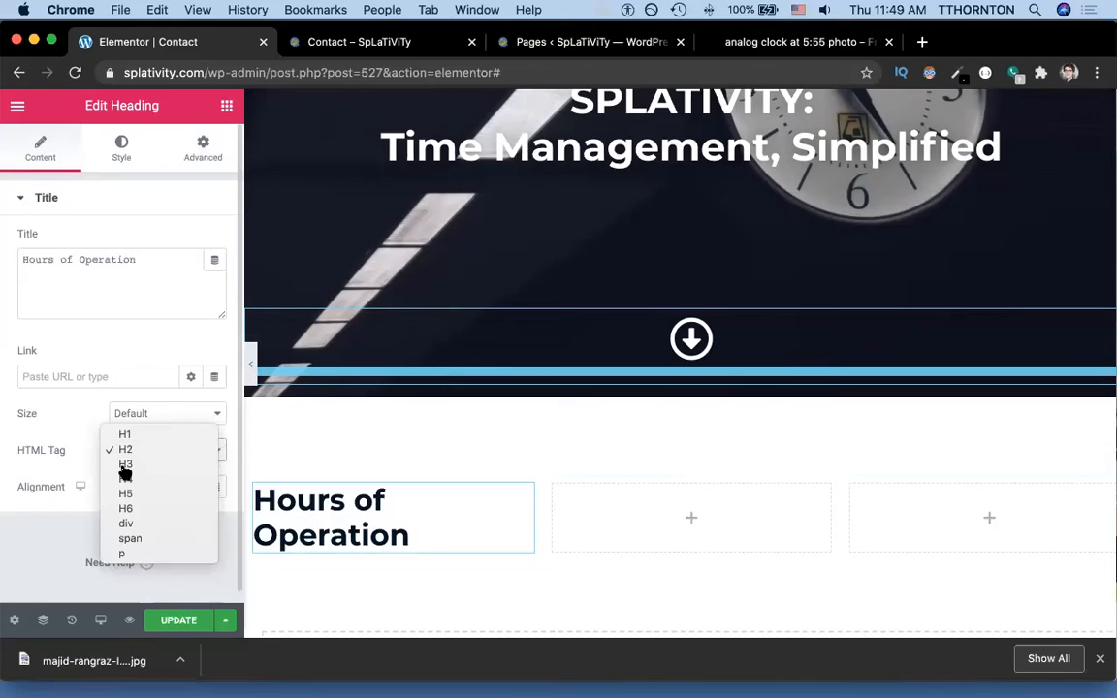
{"action": "left_click", "coordinate": [125, 465]}
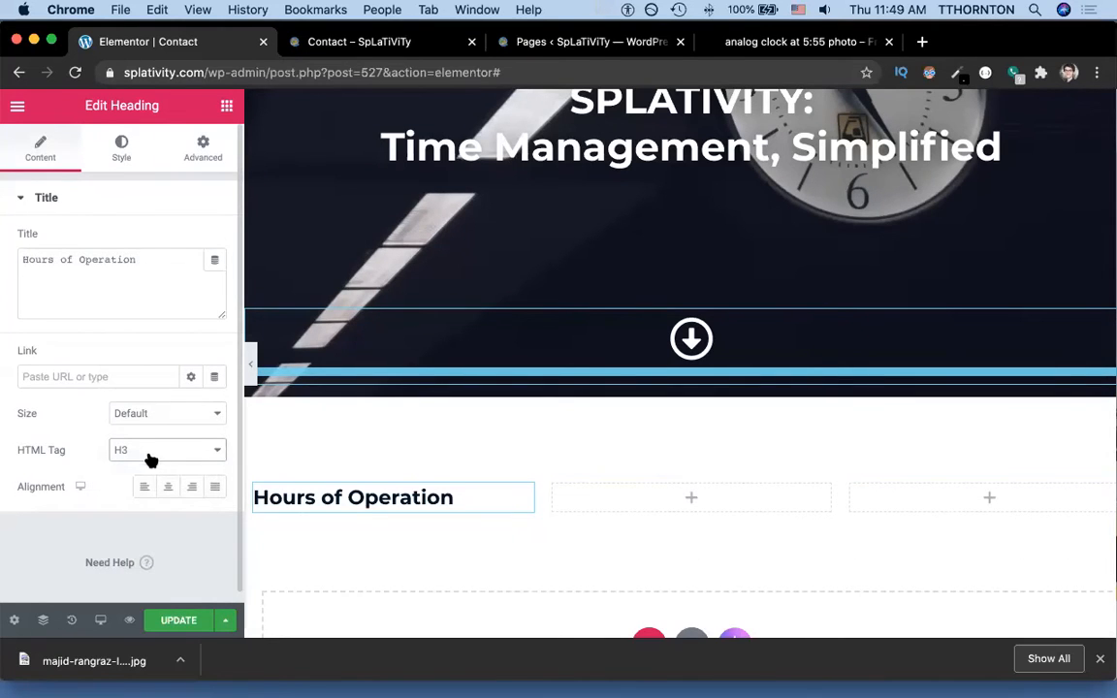
{"action": "key", "text": "super+grave"}
{"action": "key", "text": "super+grave"}
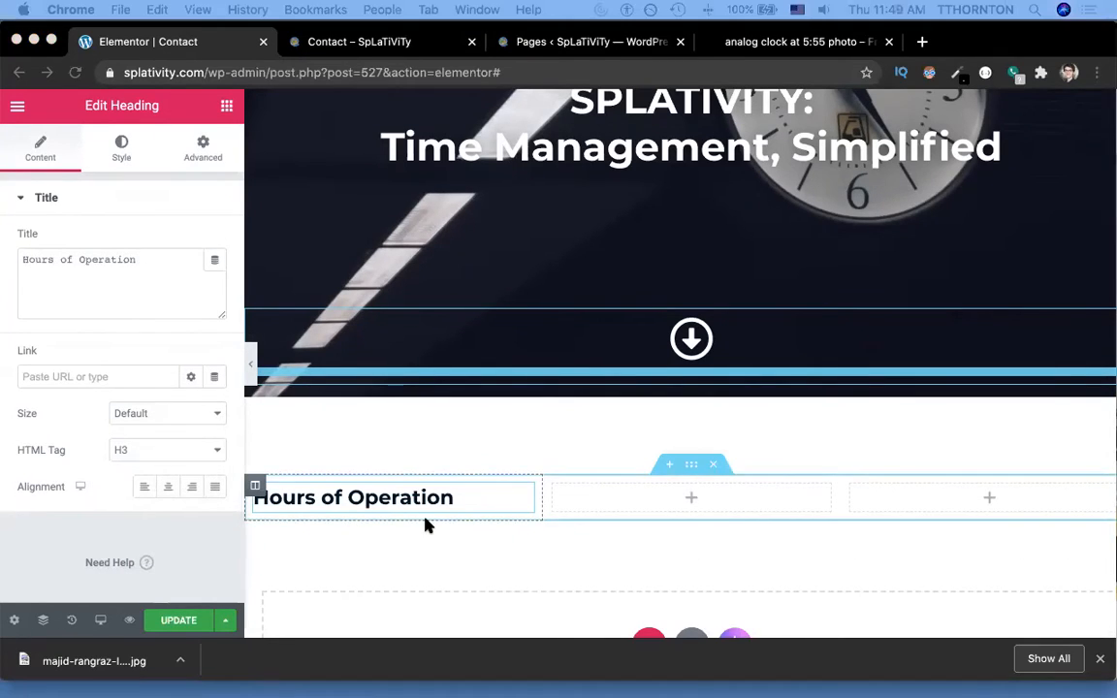
{"action": "key", "text": "super+grave"}
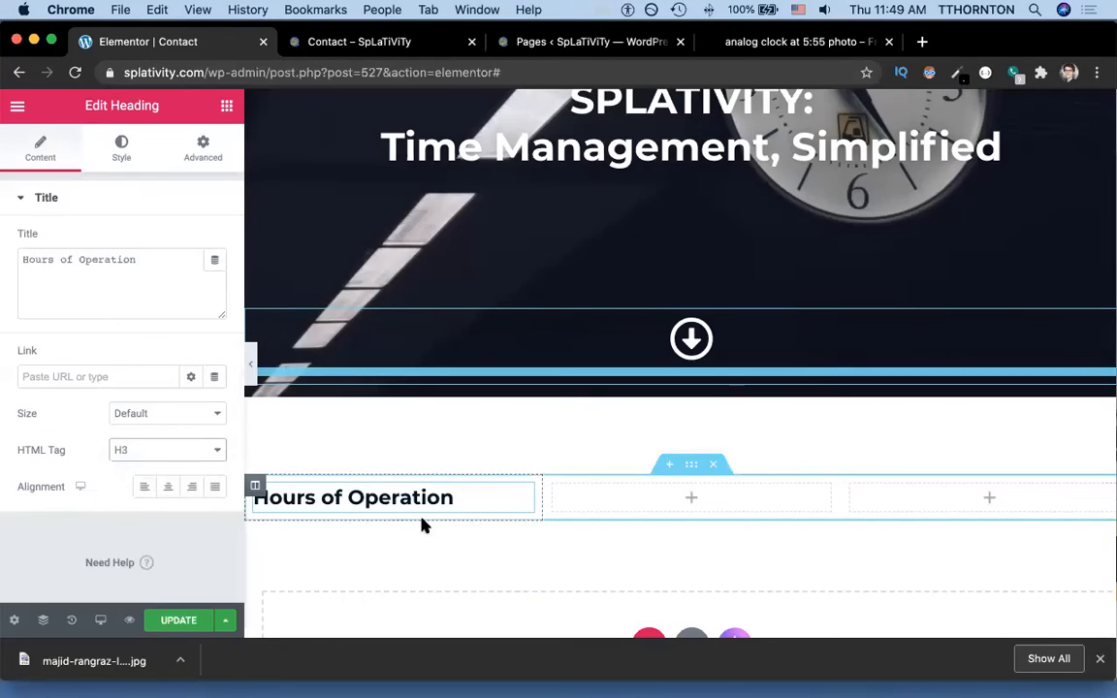
{"action": "left_click", "coordinate": [306, 497]}
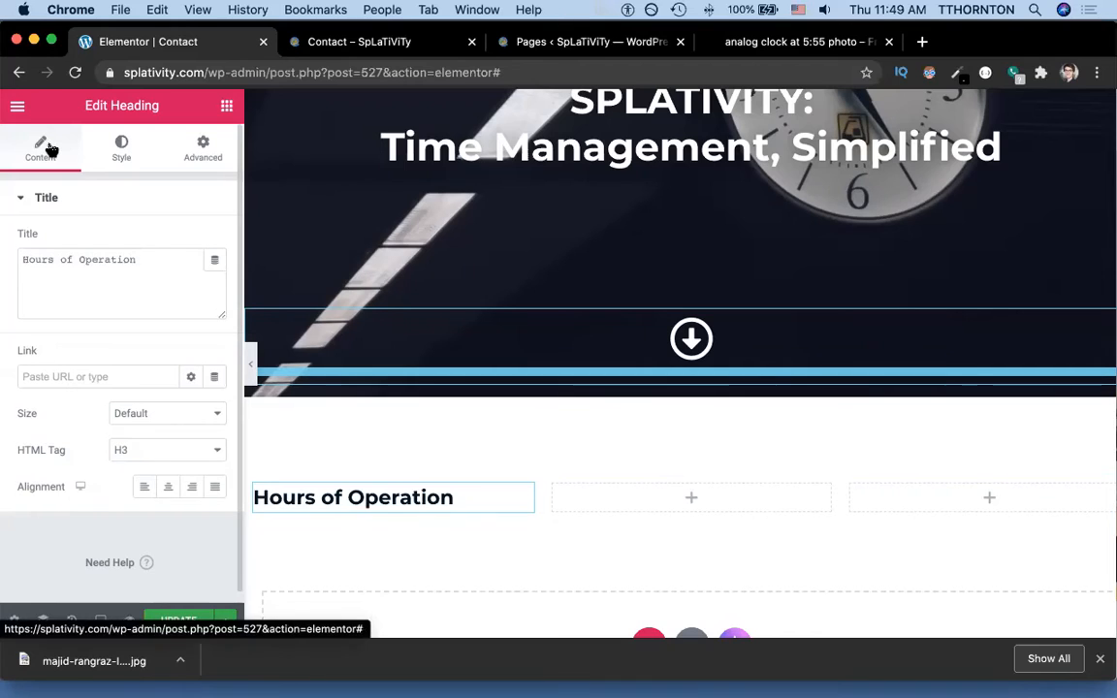
Drop a Text Editor widget beneath the 'Hours of Operation' heading and bring up the Bistro du Midi page.
{"action": "left_click", "coordinate": [16, 109]}
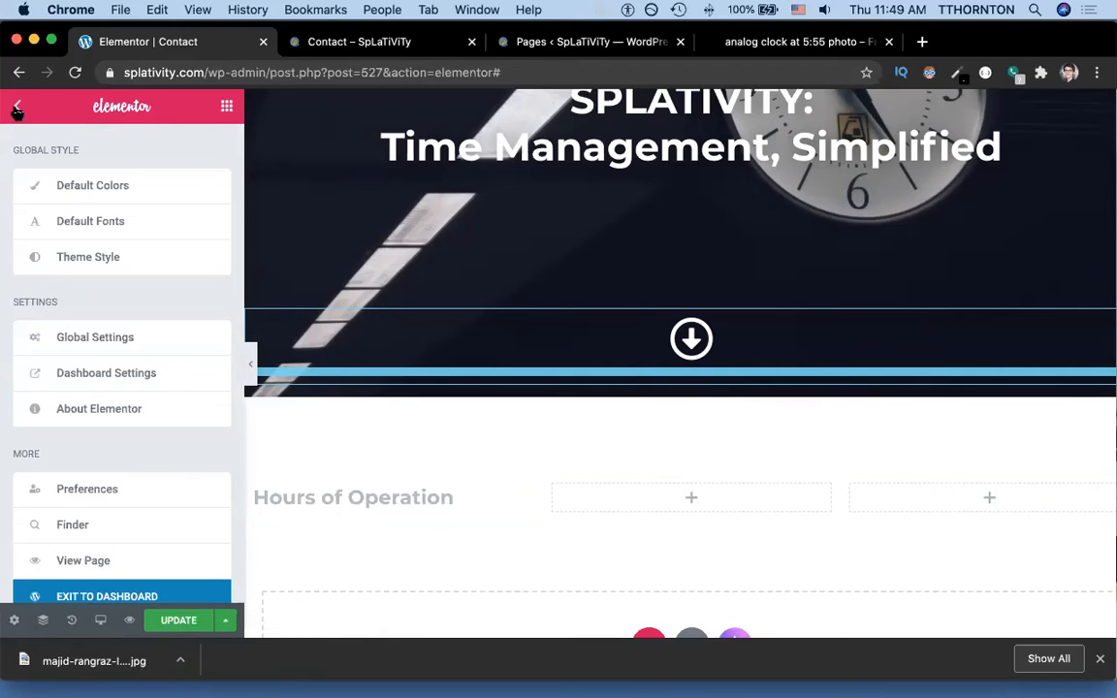
{"action": "left_click", "coordinate": [14, 109]}
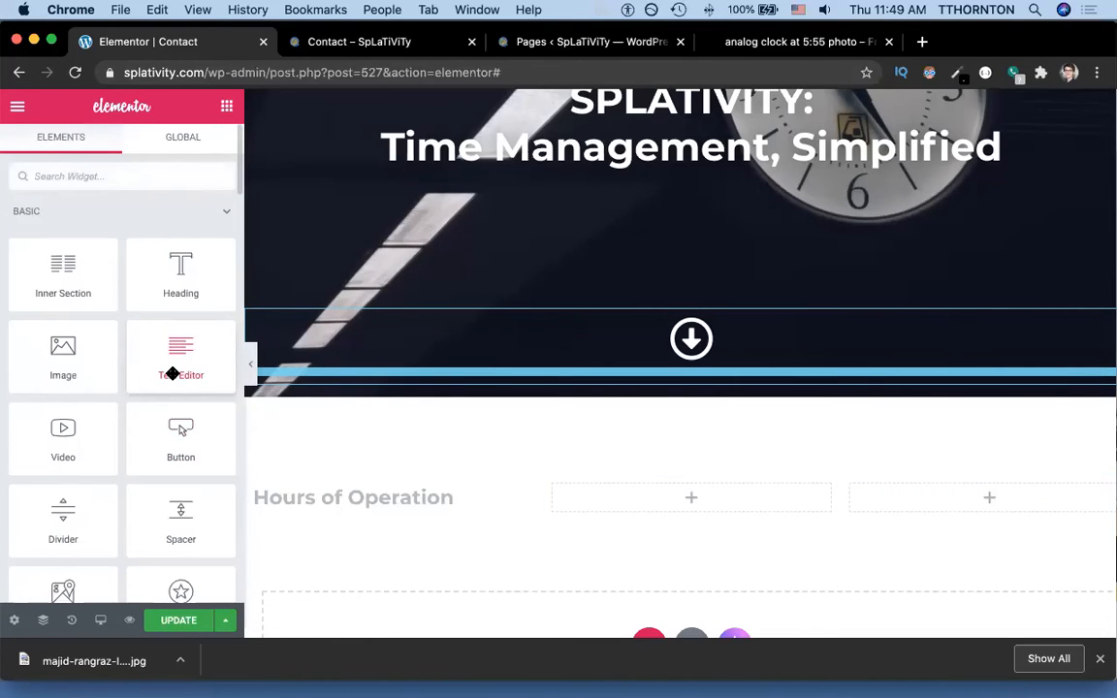
{"action": "left_click_drag", "start_coordinate": [176, 375], "coordinate": [375, 506]}
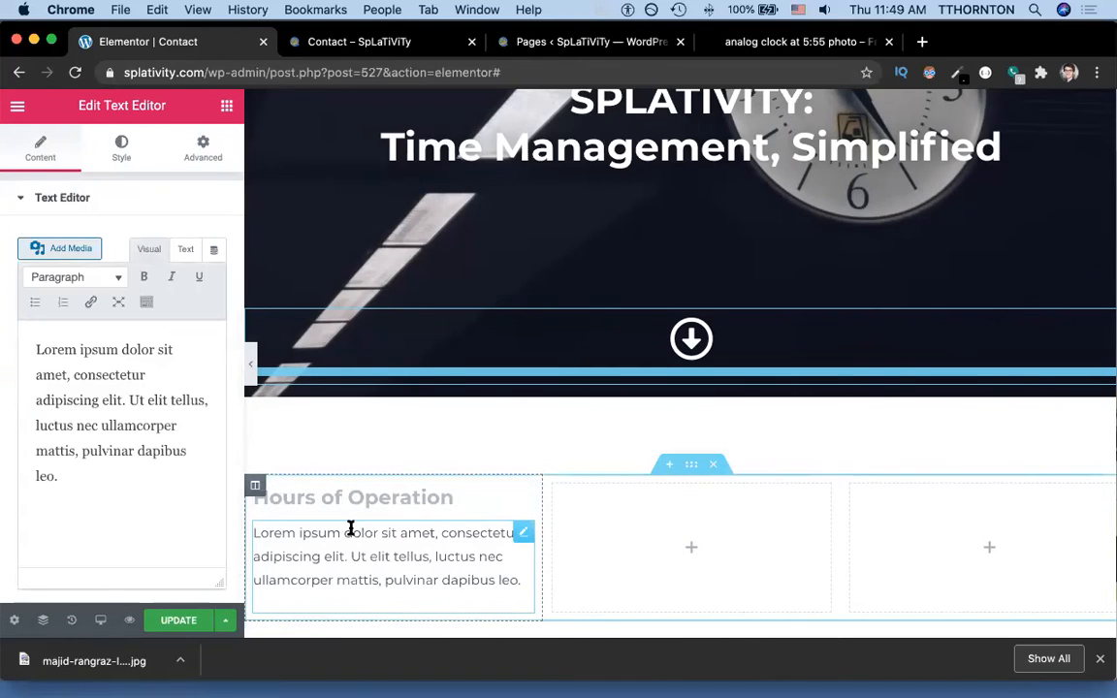
{"action": "key", "text": "super+grave"}
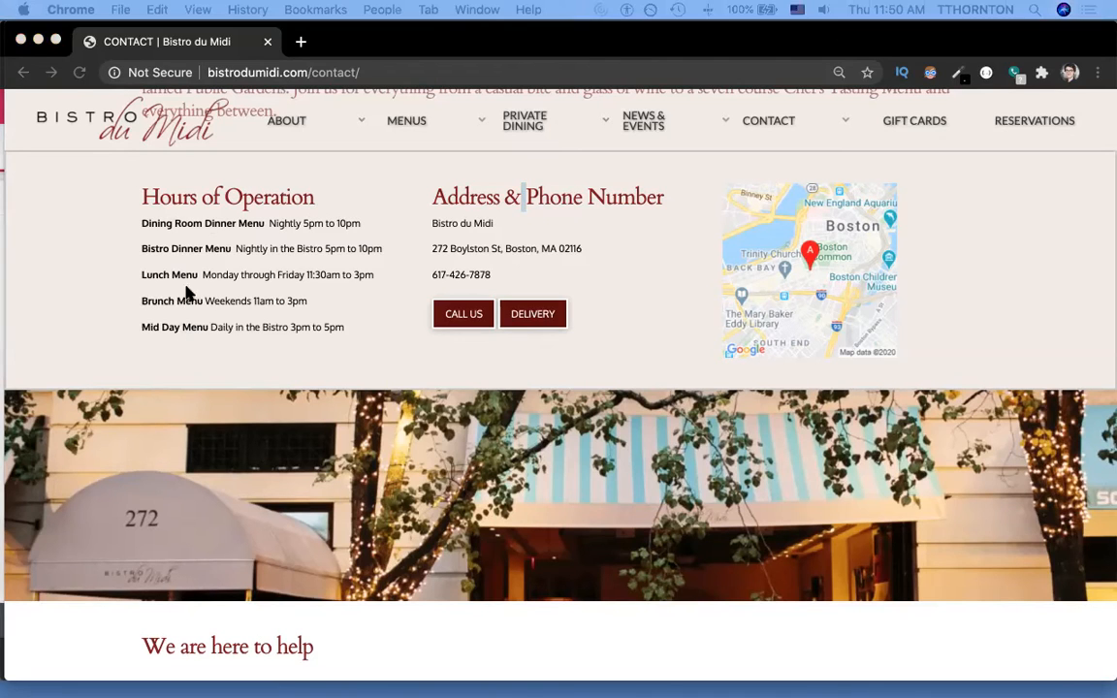
Replace the Lorem ipsum placeholder with 'Monday-Friday: 9am-6pm PST'.
{"action": "triple_click", "coordinate": [265, 219]}
{"action": "key", "text": "super+c"}
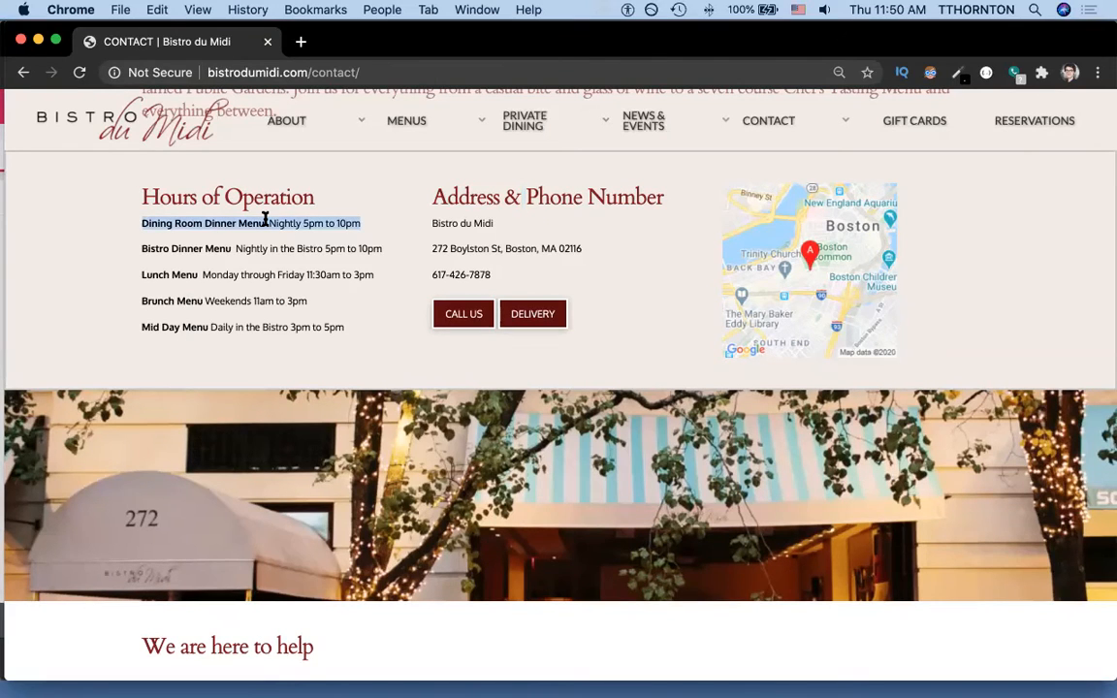
{"action": "key", "text": "super+grave"}
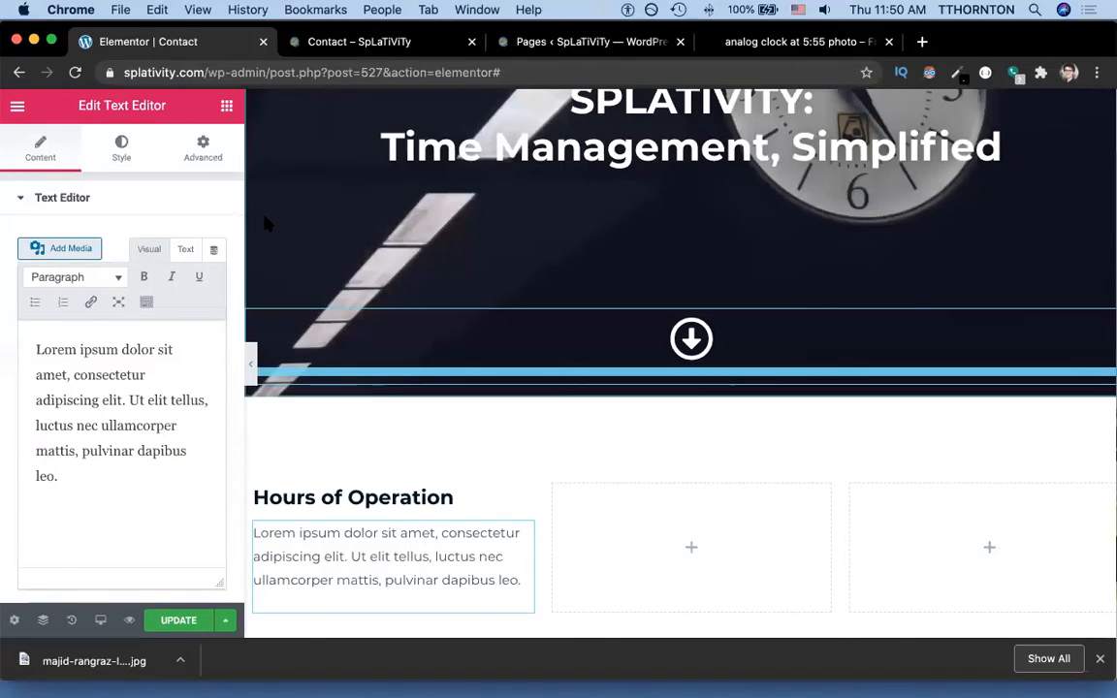
{"action": "triple_click", "coordinate": [319, 558]}
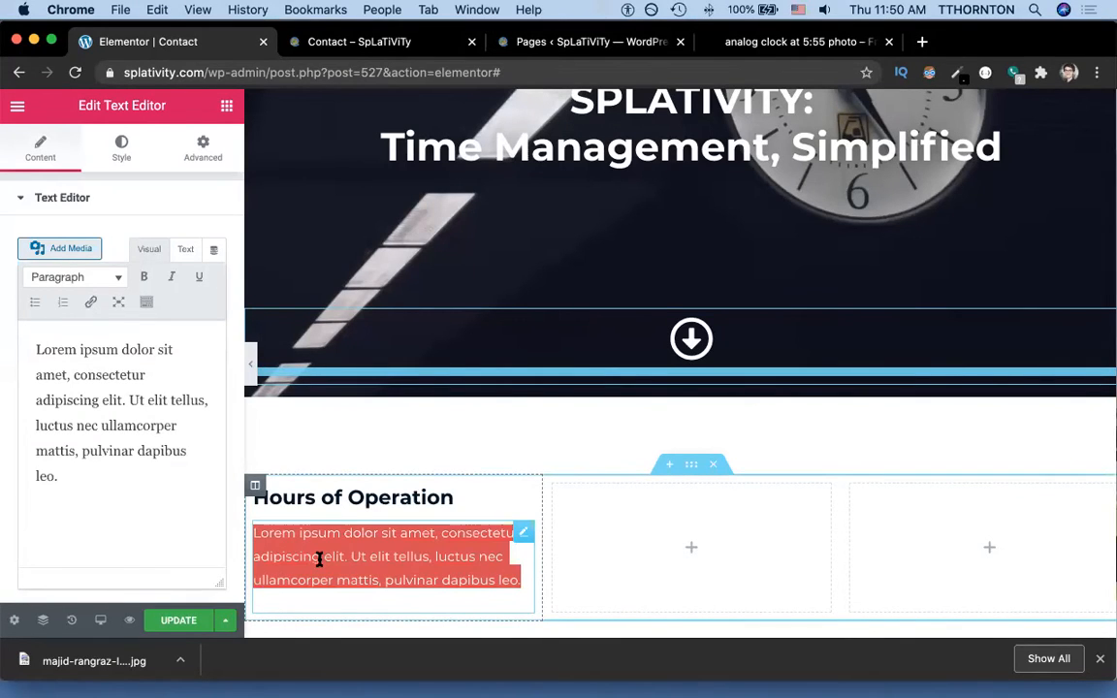
{"action": "key", "text": "super+v"}
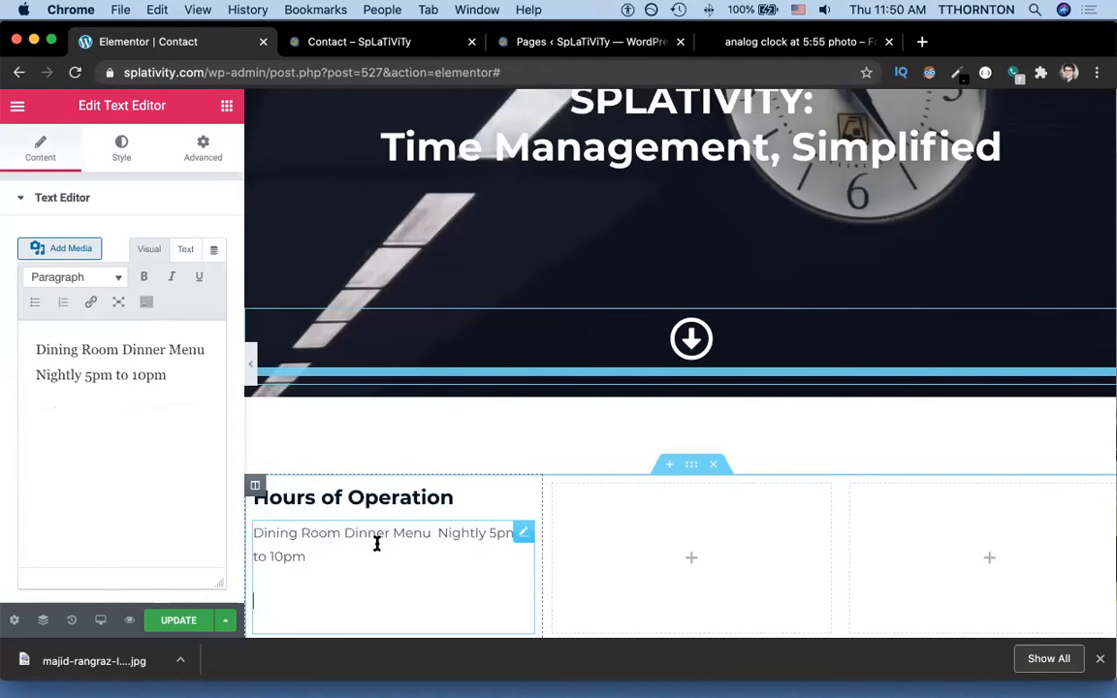
{"action": "key", "text": "super+a"}
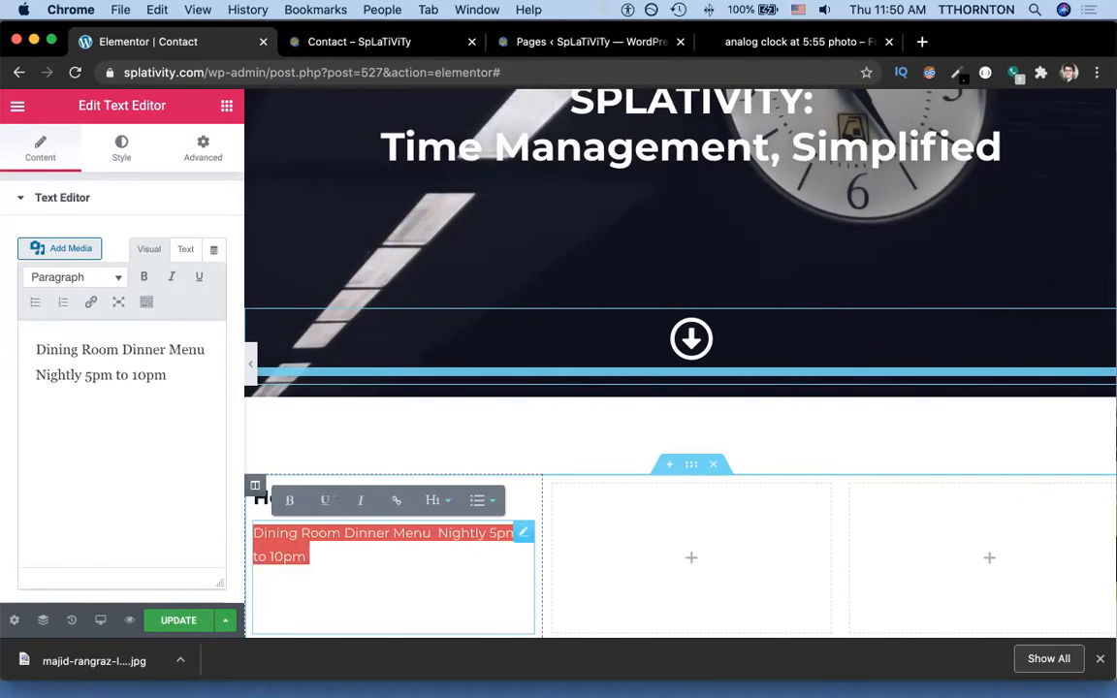
{"action": "type", "text": "Mon"}
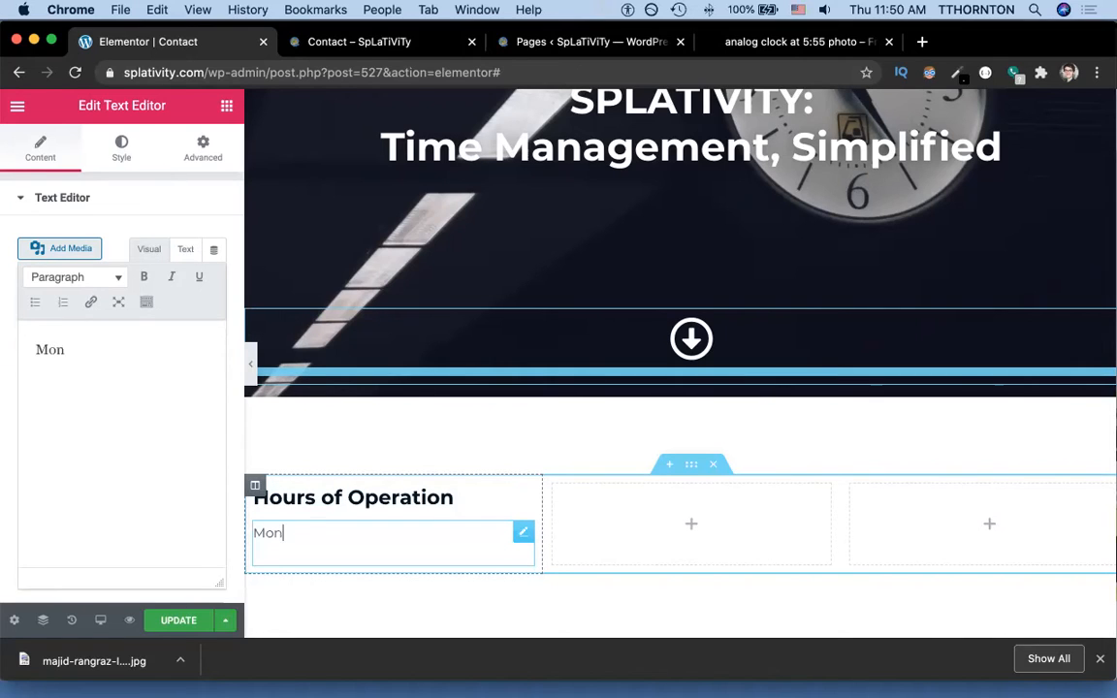
{"action": "type", "text": "day-Friday"}
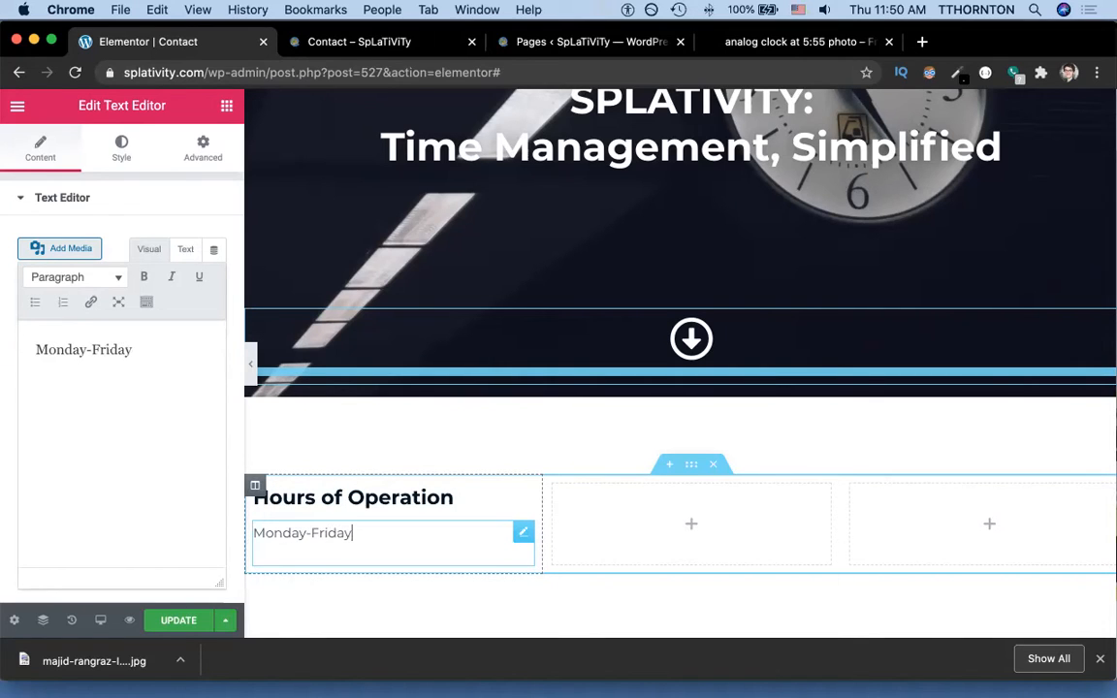
{"action": "type", "text": ": 9am-6pm PST"}
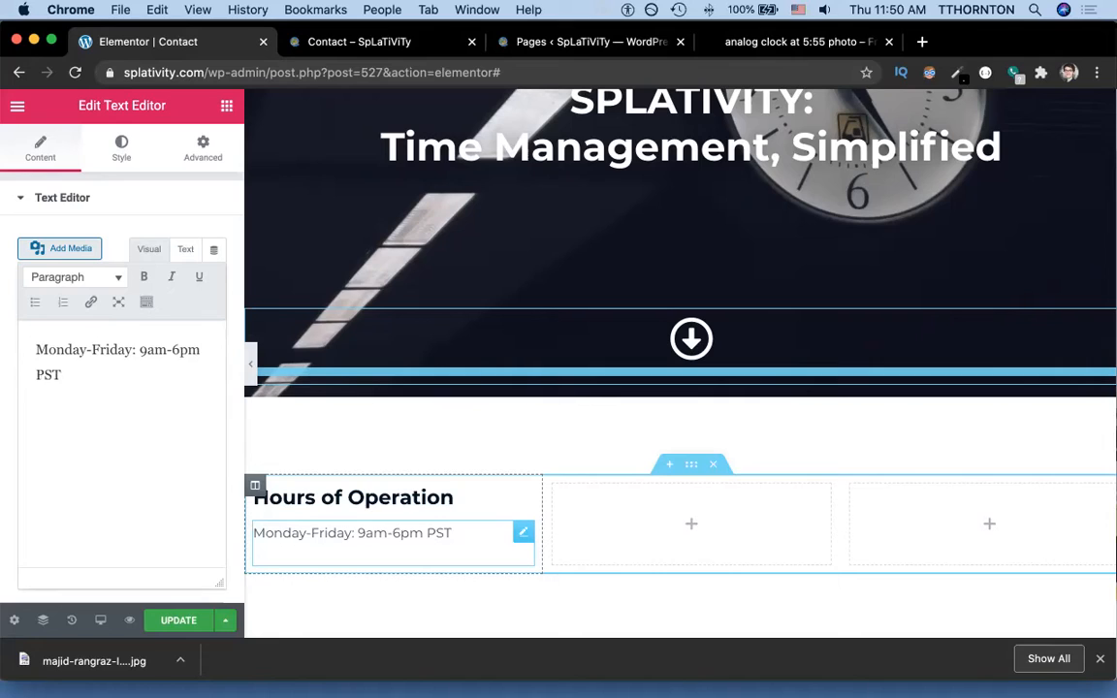
Make 'Monday-Friday:' bold in the text block and update the page.
{"action": "key", "text": "shift+Right"}
{"action": "key", "text": "shift+Right"}
{"action": "key", "text": "shift+Right"}
{"action": "key", "text": "shift+Right"}
{"action": "key", "text": "shift+Right"}
{"action": "key", "text": "shift+Right"}
{"action": "key", "text": "shift+Right"}
{"action": "key", "text": "shift+Right"}
{"action": "key", "text": "shift+Right"}
{"action": "key", "text": "shift+Right"}
{"action": "key", "text": "shift+Right"}
{"action": "key", "text": "shift+Right"}
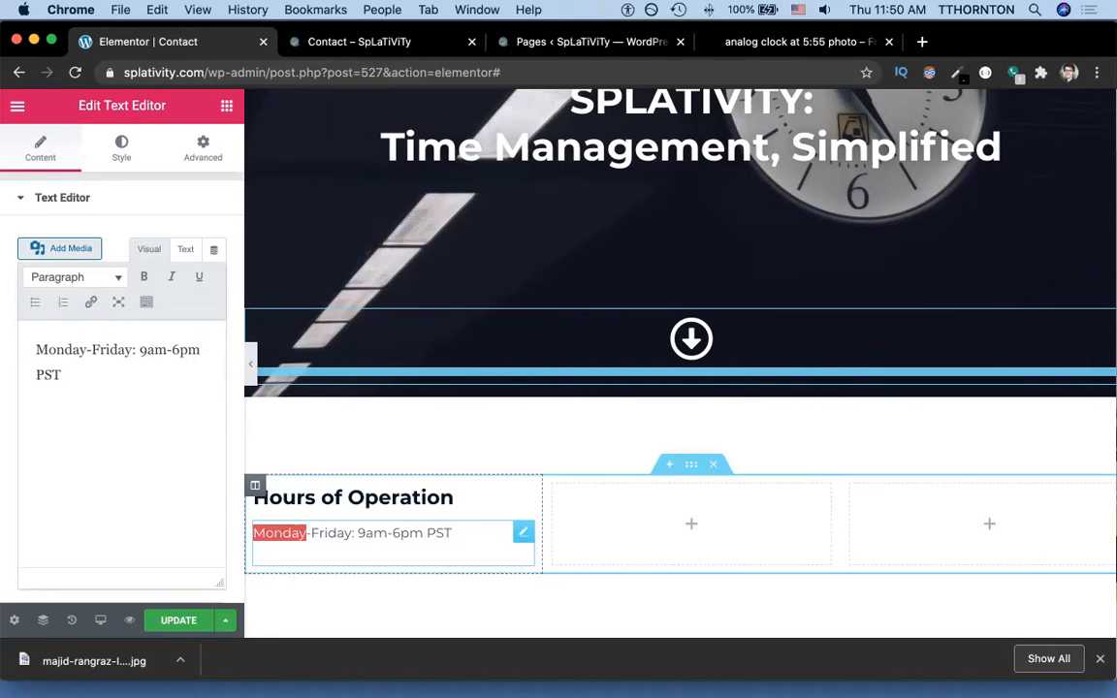
{"action": "key", "text": "shift+Right"}
{"action": "key", "text": "shift+Right"}
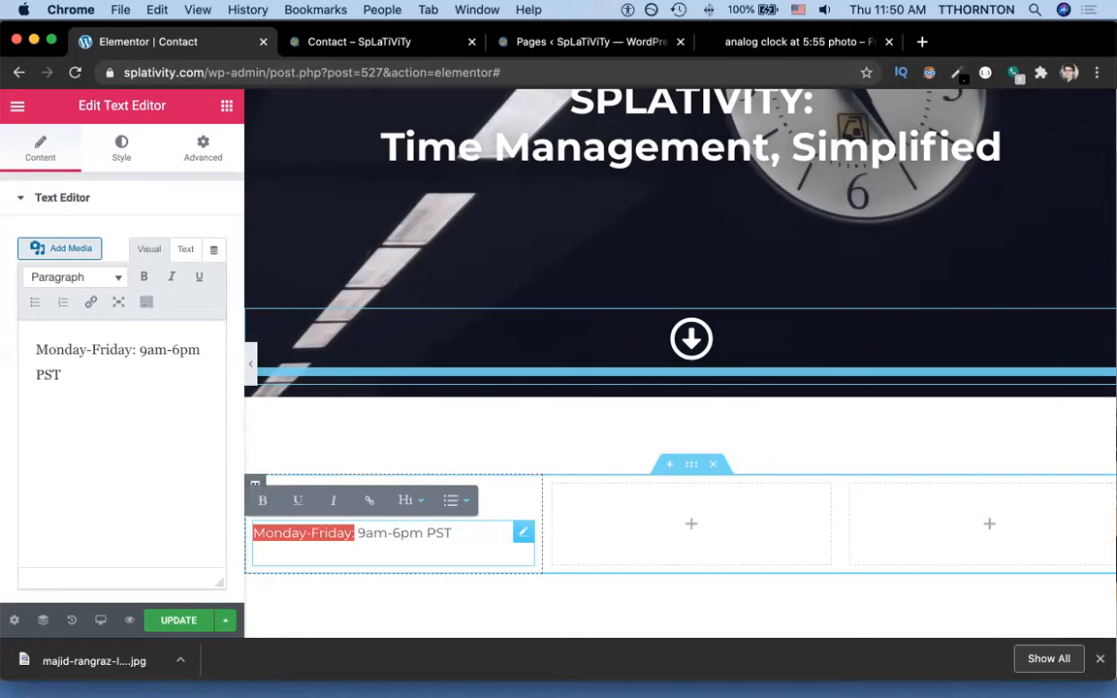
{"action": "key", "text": "super+b"}
{"action": "key", "text": "super+b"}
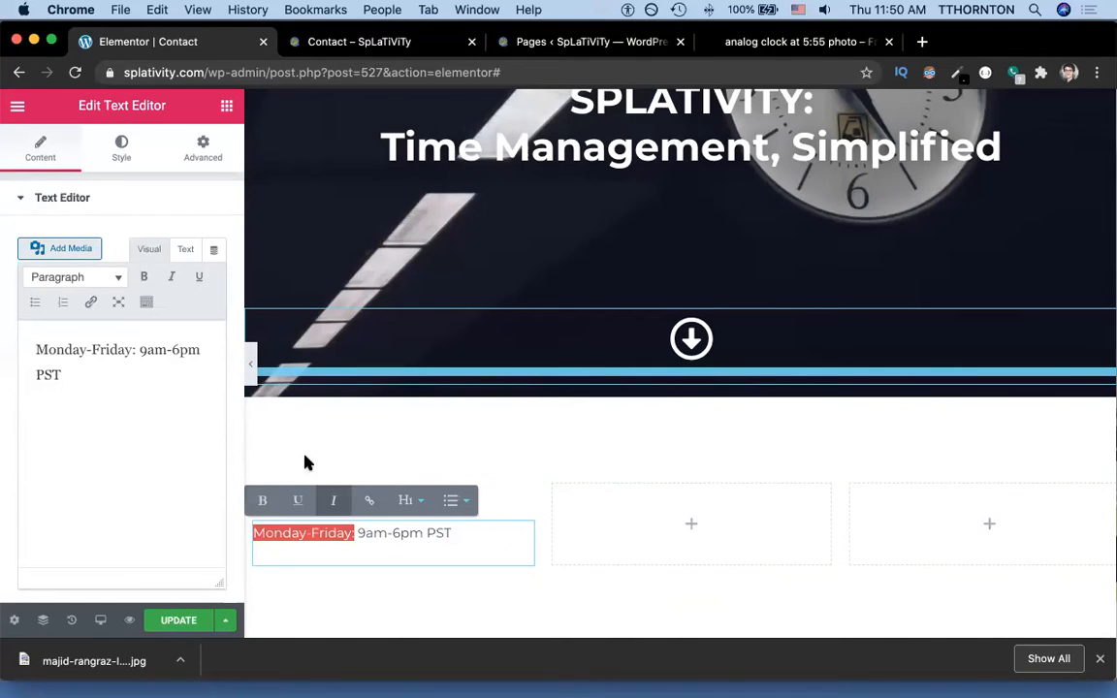
{"action": "left_click", "coordinate": [145, 279]}
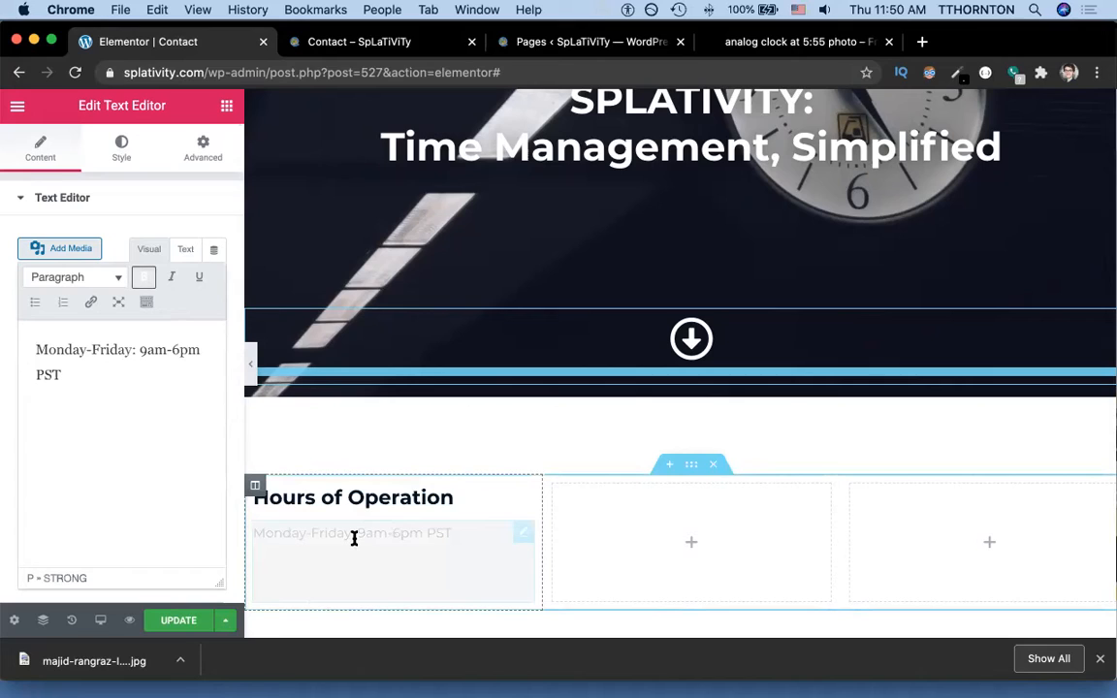
{"action": "left_click", "coordinate": [162, 401]}
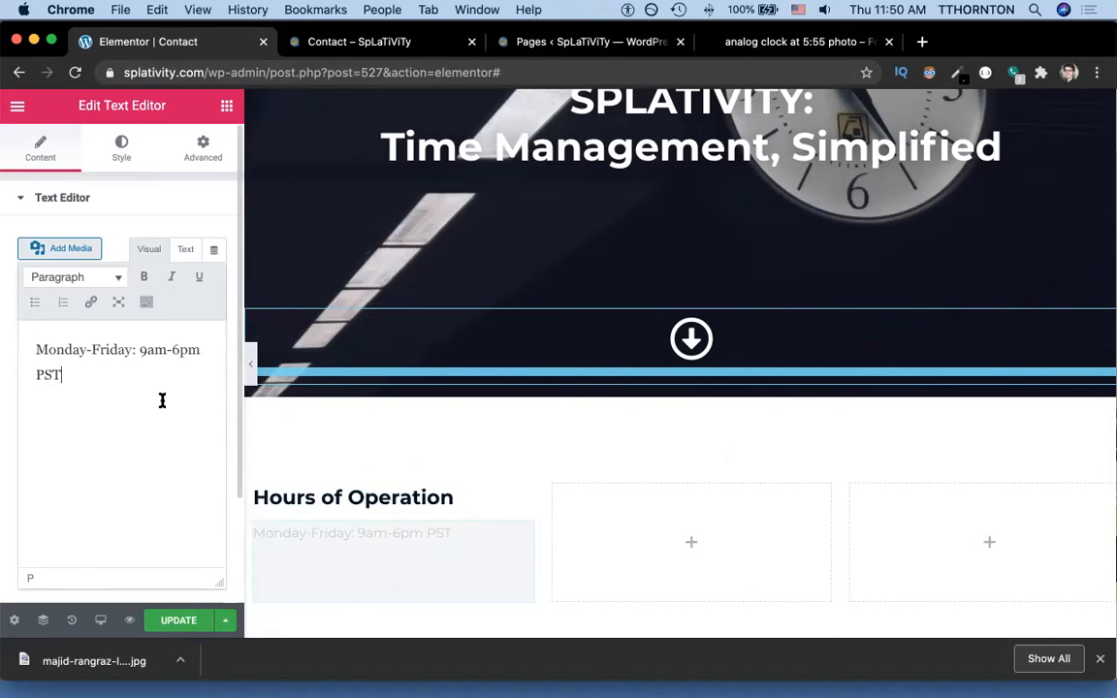
{"action": "key", "text": "super+Up"}
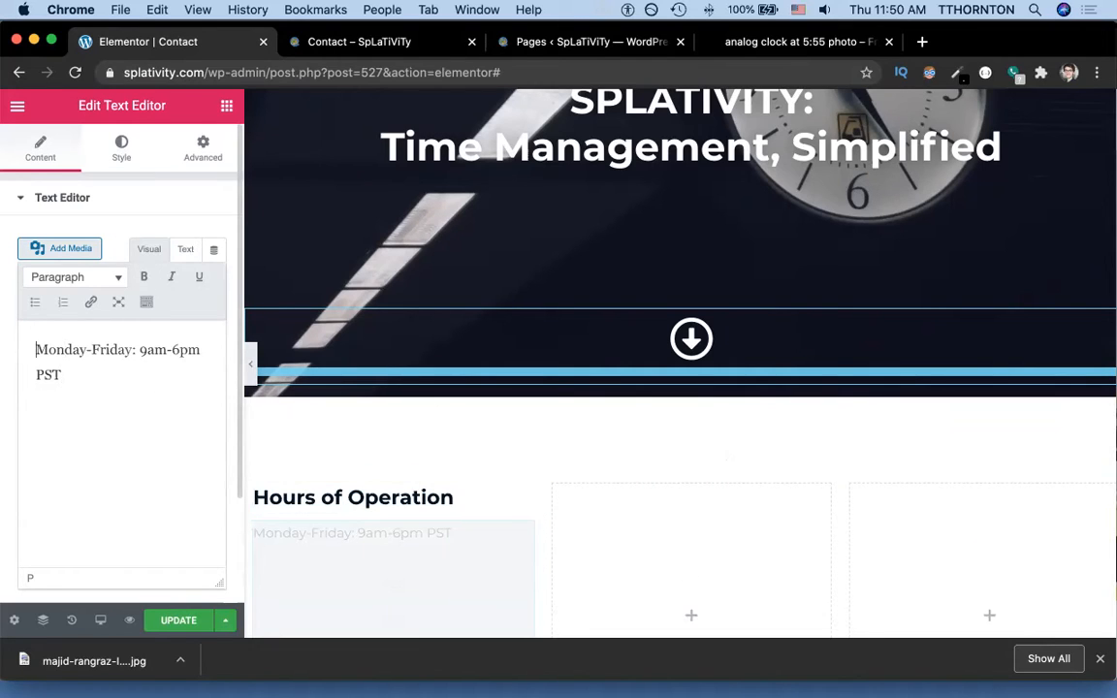
{"action": "key", "text": "alt+shift+Right"}
{"action": "key", "text": "alt+shift+Right"}
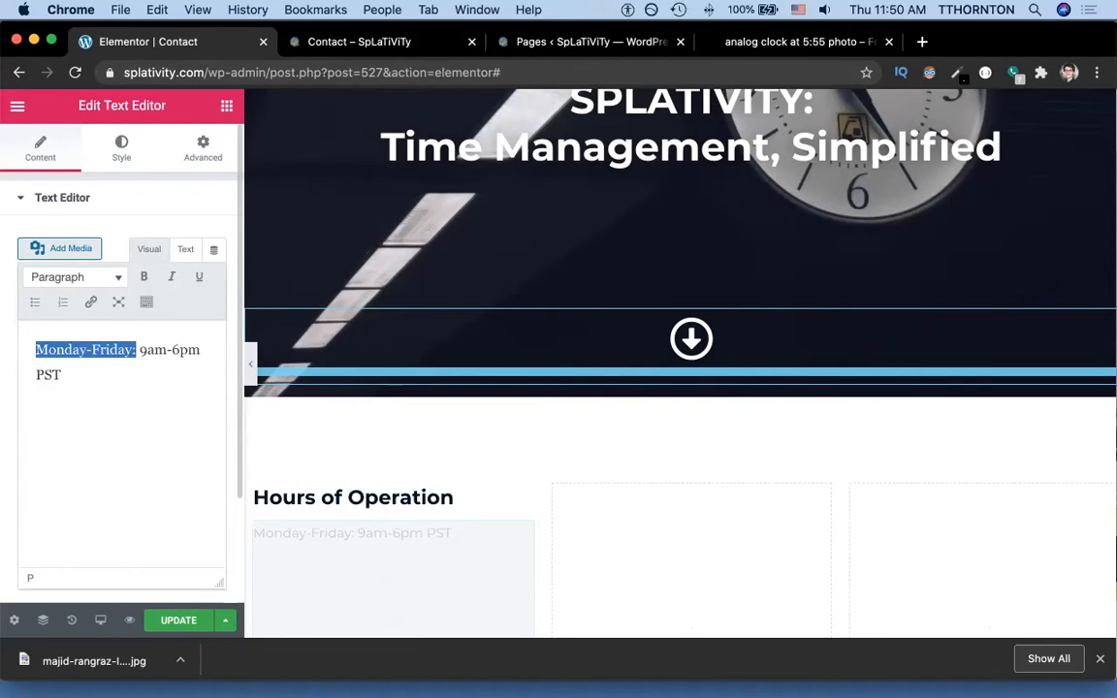
{"action": "left_click", "coordinate": [144, 278]}
{"action": "left_click", "coordinate": [134, 439]}
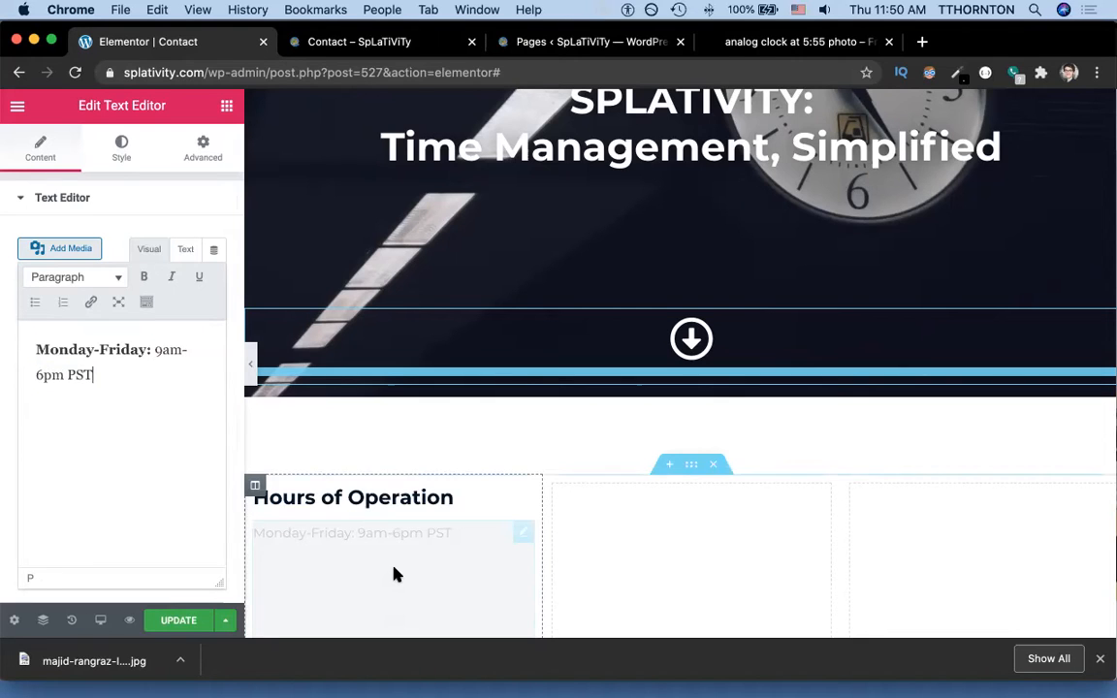
{"action": "left_click", "coordinate": [182, 619]}
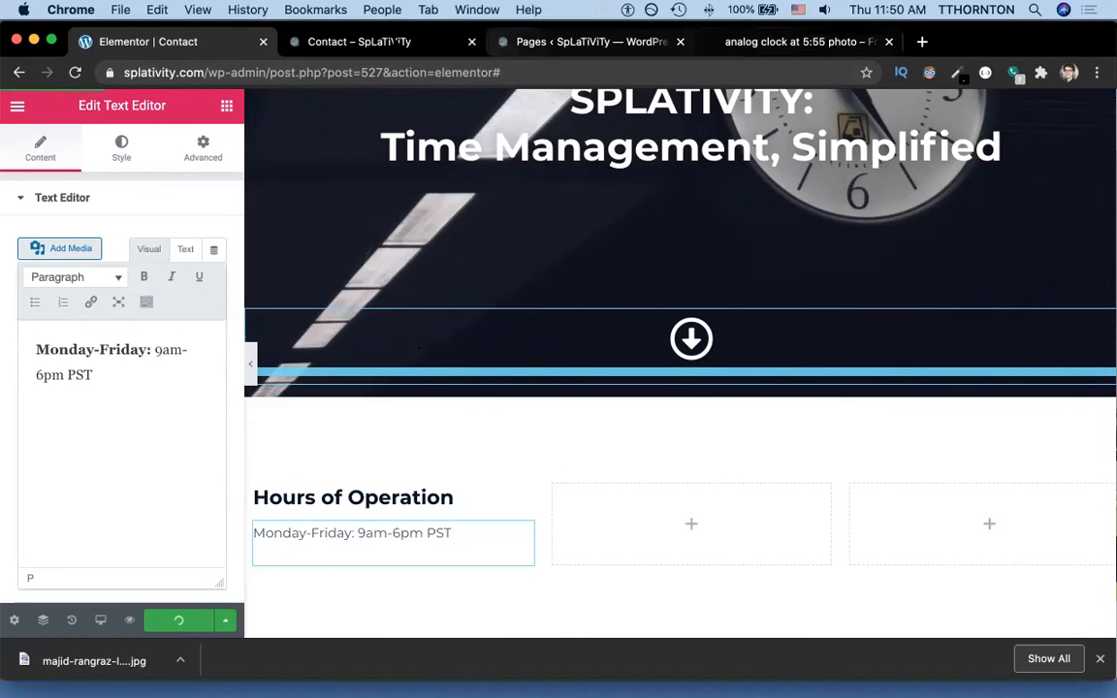
{"action": "left_click", "coordinate": [368, 42]}
{"action": "key", "text": "super+r"}
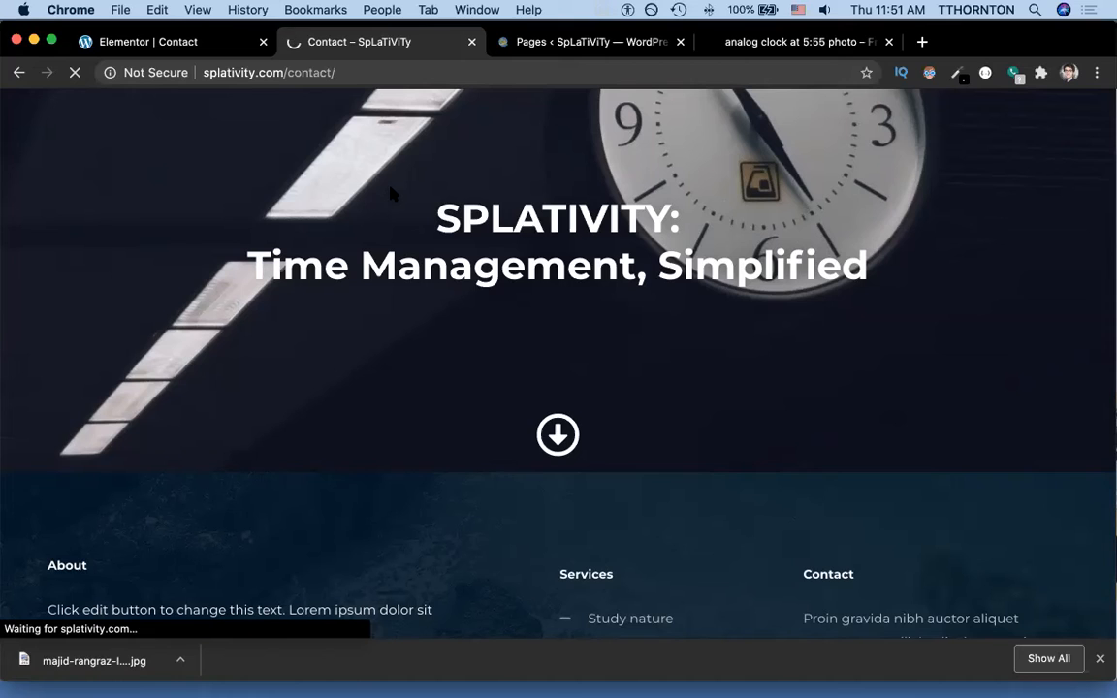
{"action": "scroll", "coordinate": [392, 194], "scroll_direction": "down", "scroll_amount": 1}
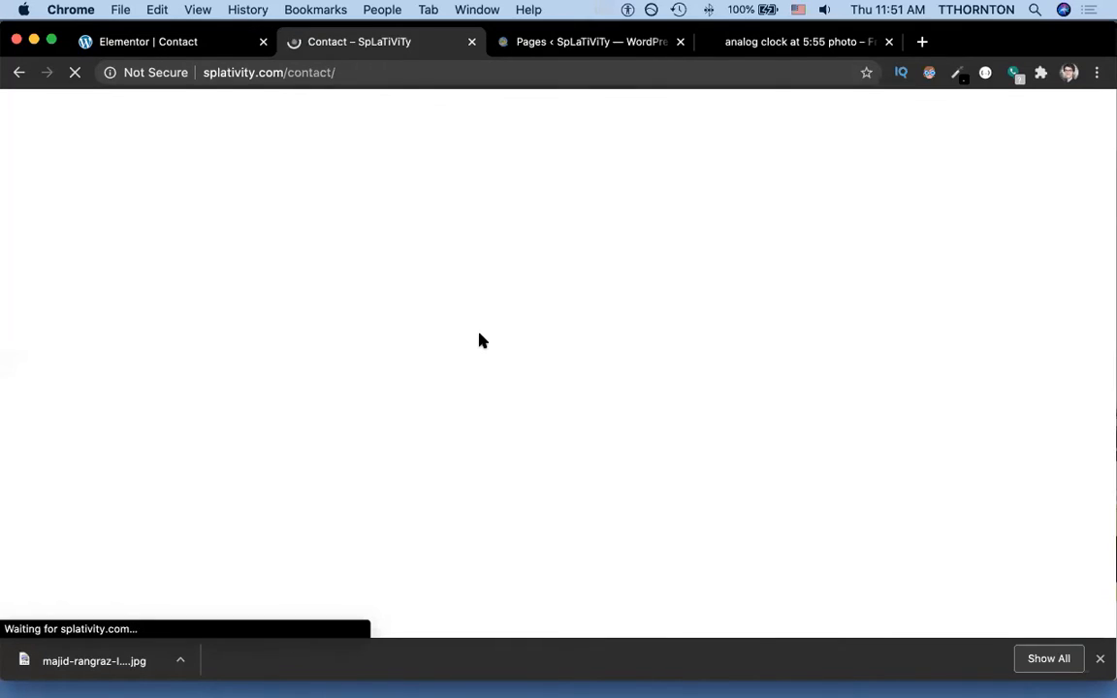
{"action": "scroll", "coordinate": [449, 411], "scroll_direction": "down", "scroll_amount": 5}
{"action": "scroll", "coordinate": [239, 402], "scroll_direction": "up", "scroll_amount": 3}
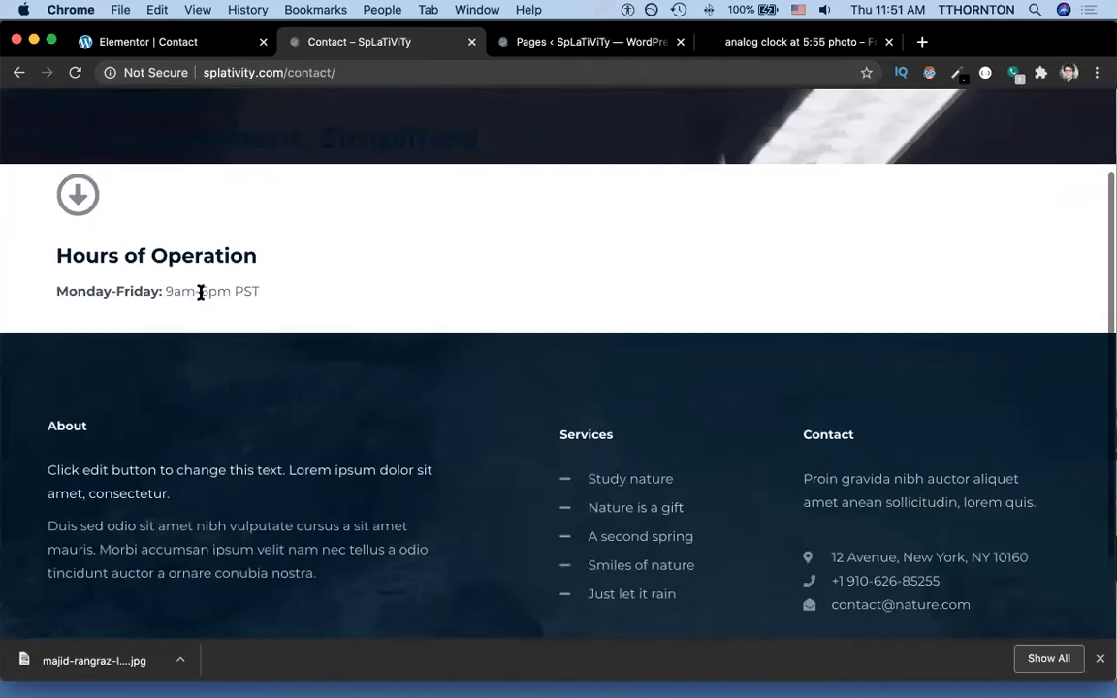
{"action": "scroll", "coordinate": [146, 233], "scroll_direction": "up", "scroll_amount": 2}
{"action": "scroll", "coordinate": [151, 236], "scroll_direction": "up", "scroll_amount": 1}
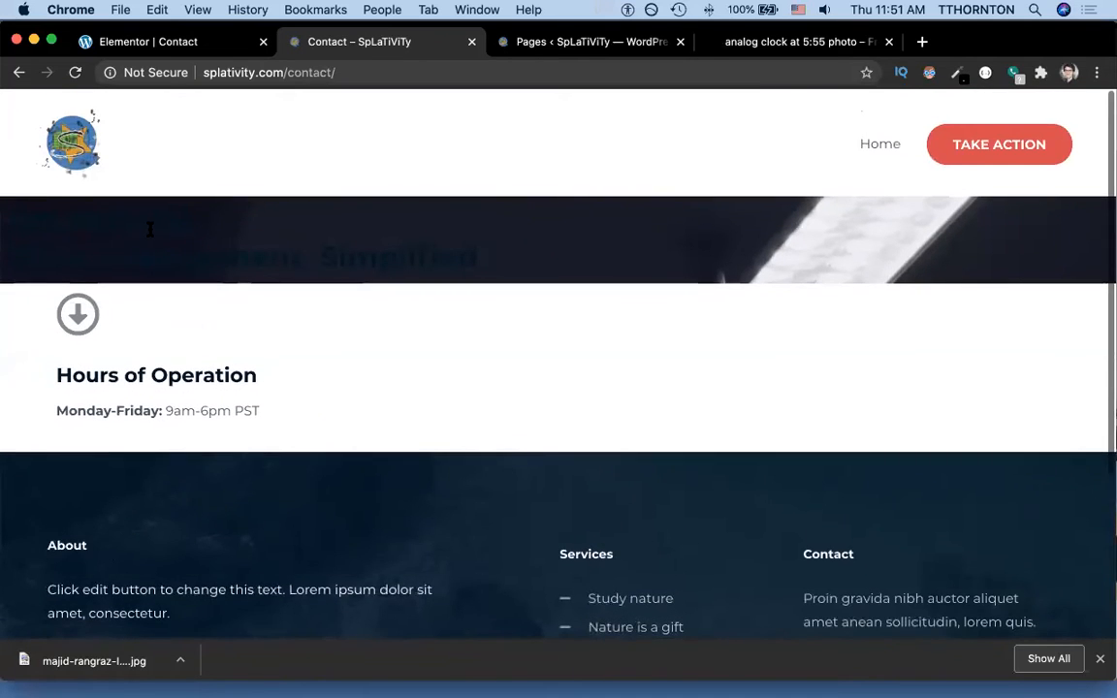
{"action": "scroll", "coordinate": [150, 235], "scroll_direction": "down", "scroll_amount": 2}
{"action": "scroll", "coordinate": [151, 236], "scroll_direction": "up", "scroll_amount": 2}
{"action": "scroll", "coordinate": [150, 235], "scroll_direction": "down", "scroll_amount": 1}
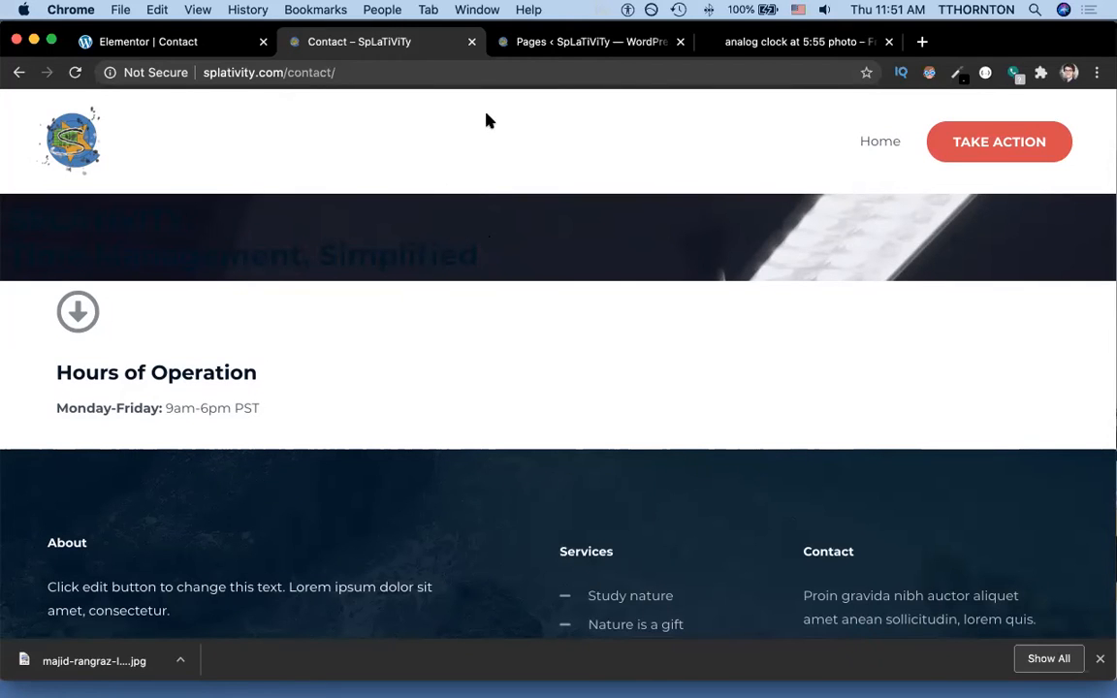
{"action": "left_click", "coordinate": [208, 42]}
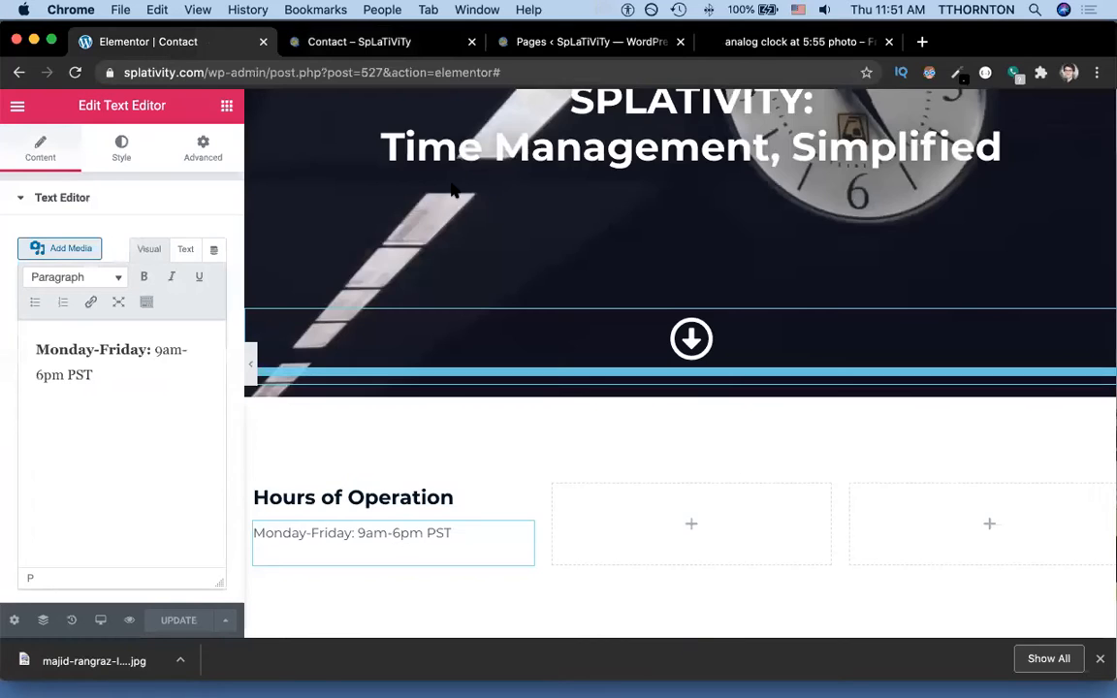
Reduce the clock hero section's minimum height to 98 VH and save.
{"action": "scroll", "coordinate": [461, 213], "scroll_direction": "up", "scroll_amount": 5}
{"action": "left_click", "coordinate": [690, 185]}
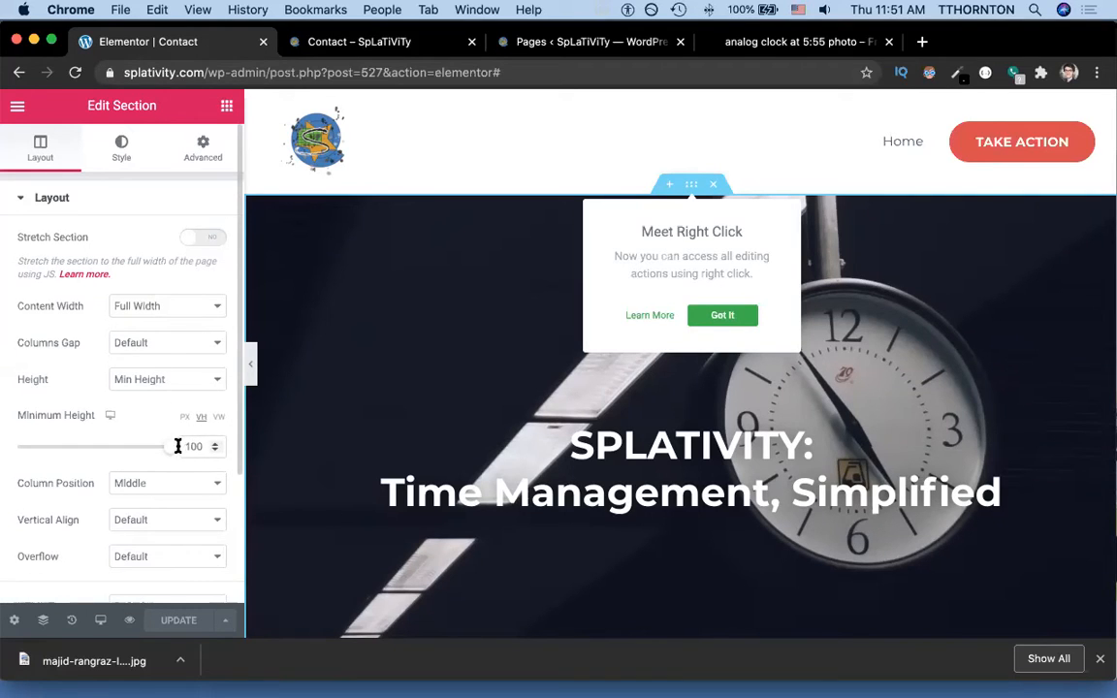
{"action": "left_click_drag", "start_coordinate": [167, 451], "coordinate": [168, 454]}
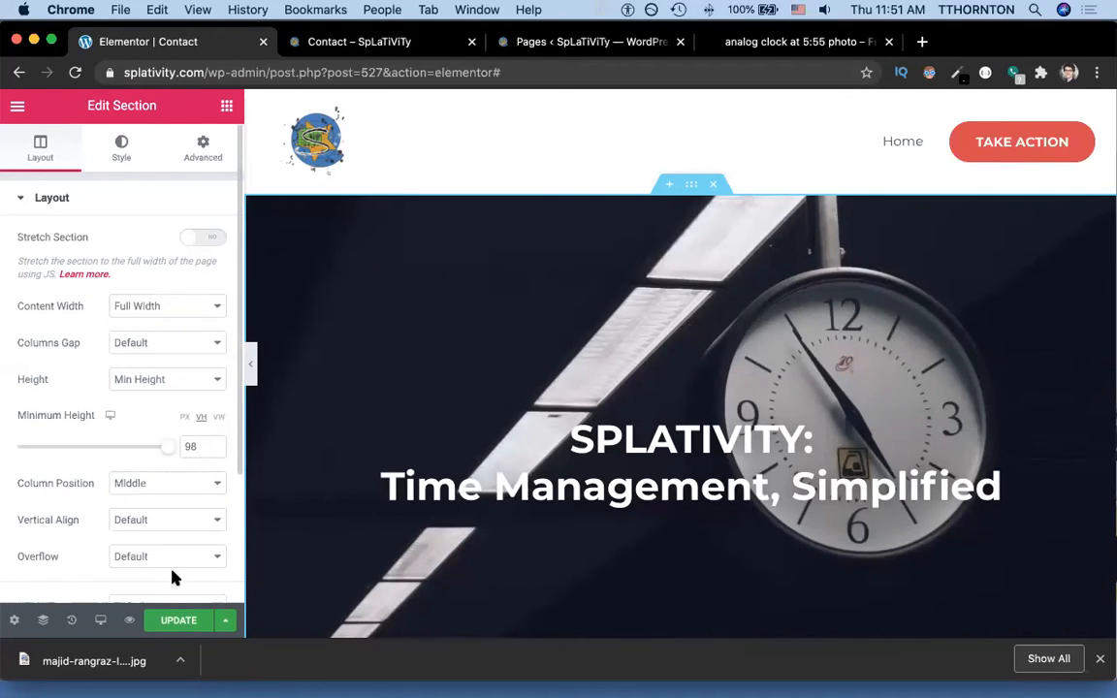
{"action": "left_click", "coordinate": [174, 620]}
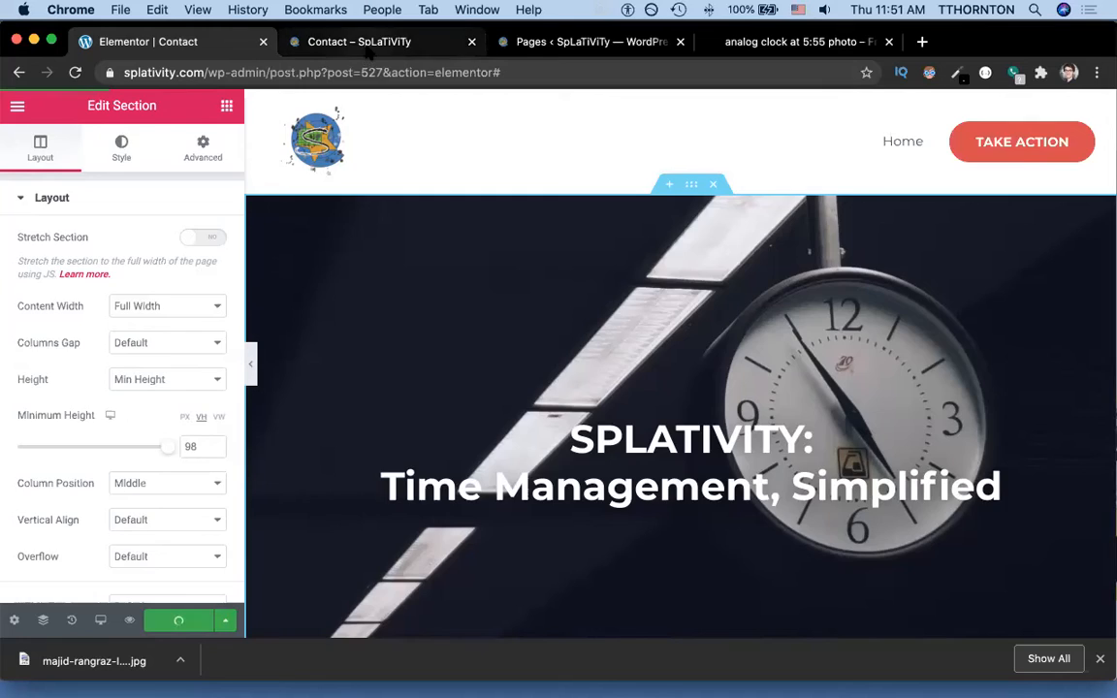
Reload the live Contact page and scroll down to check the hero and Hours of Operation.
{"action": "left_click", "coordinate": [370, 43]}
{"action": "key", "text": "super+r"}
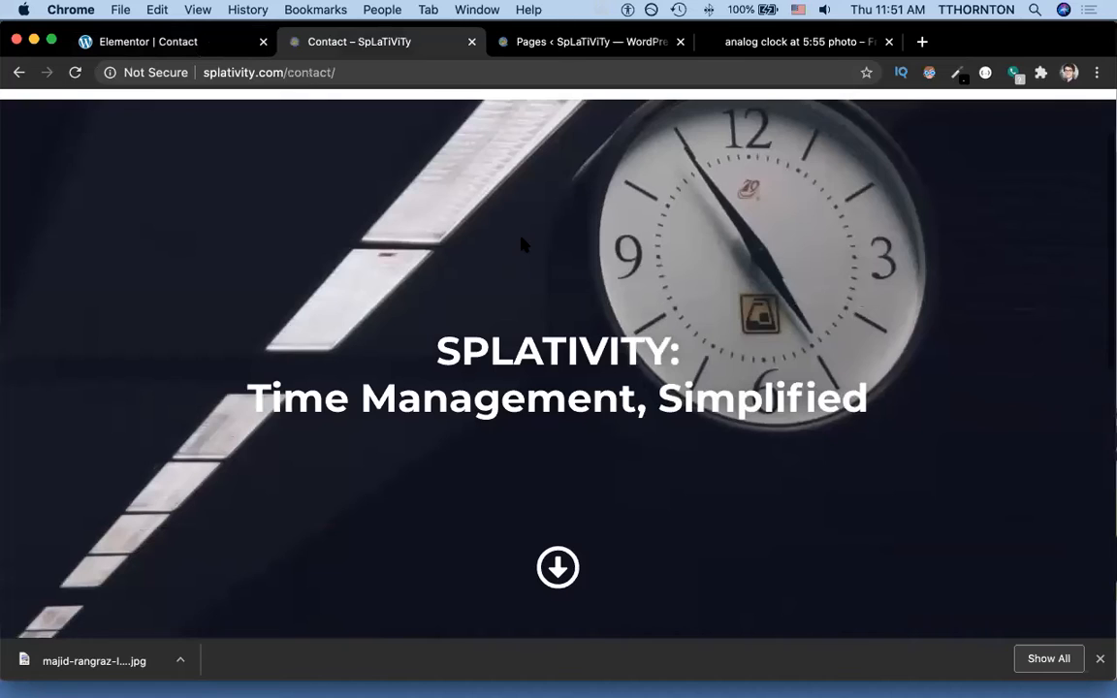
{"action": "scroll", "coordinate": [522, 244], "scroll_direction": "down", "scroll_amount": 1}
{"action": "scroll", "coordinate": [522, 245], "scroll_direction": "down", "scroll_amount": 6}
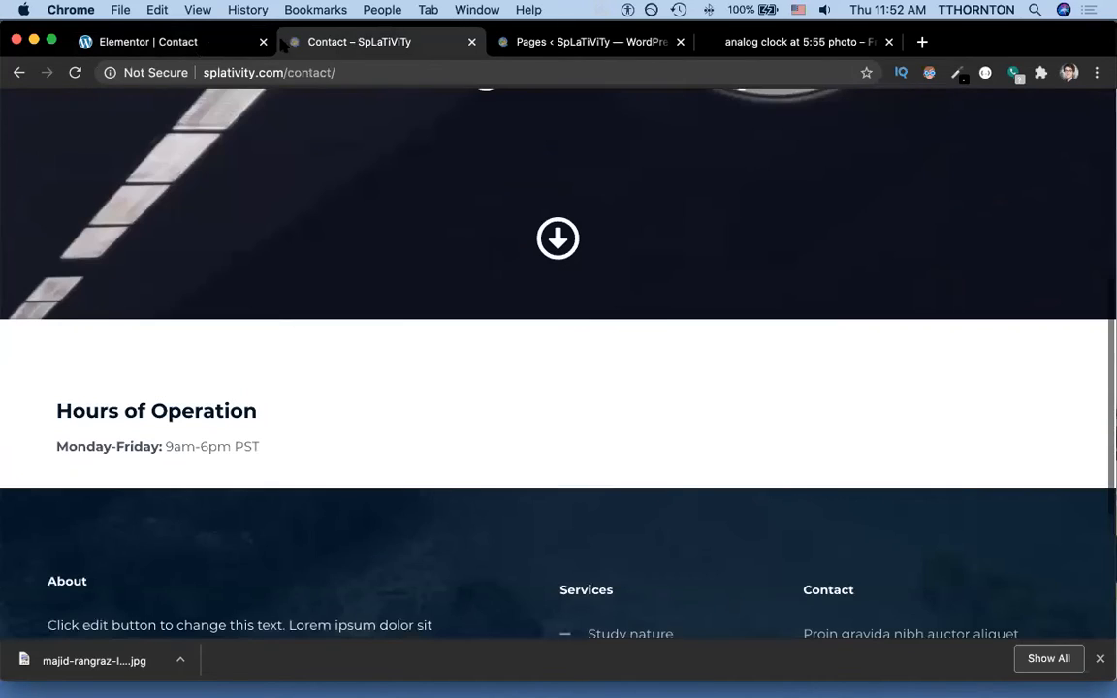
{"action": "left_click", "coordinate": [146, 41]}
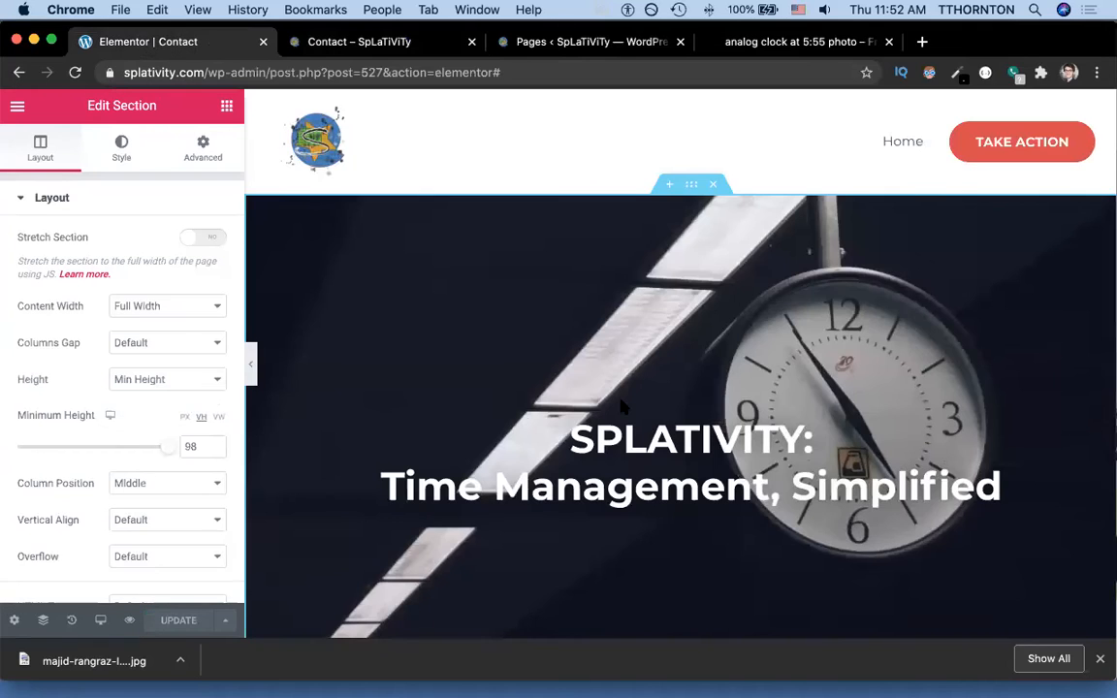
Duplicate the Hours of Operation column using the Navigator.
{"action": "scroll", "coordinate": [621, 406], "scroll_direction": "down", "scroll_amount": 8}
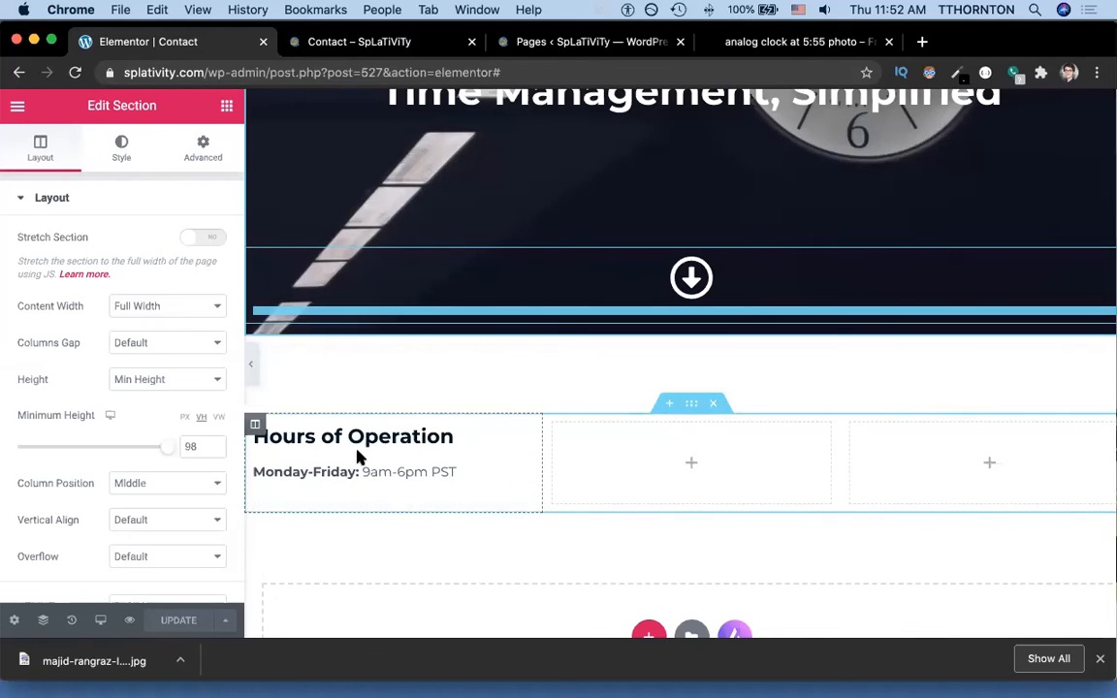
{"action": "left_click", "coordinate": [44, 621]}
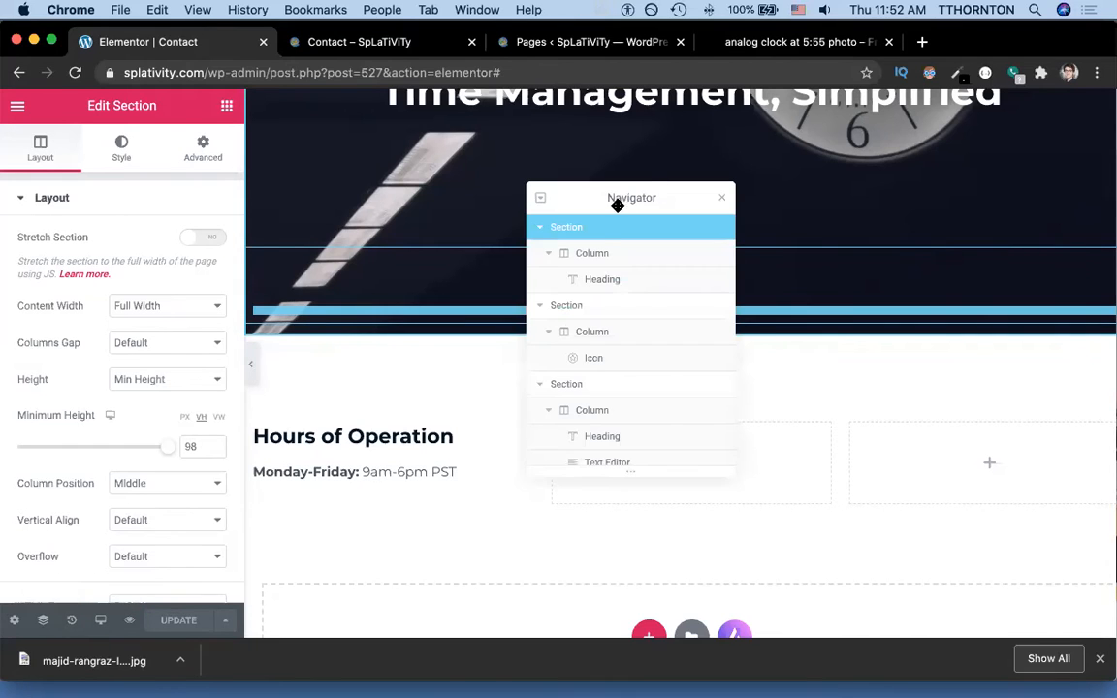
{"action": "left_click", "coordinate": [352, 438]}
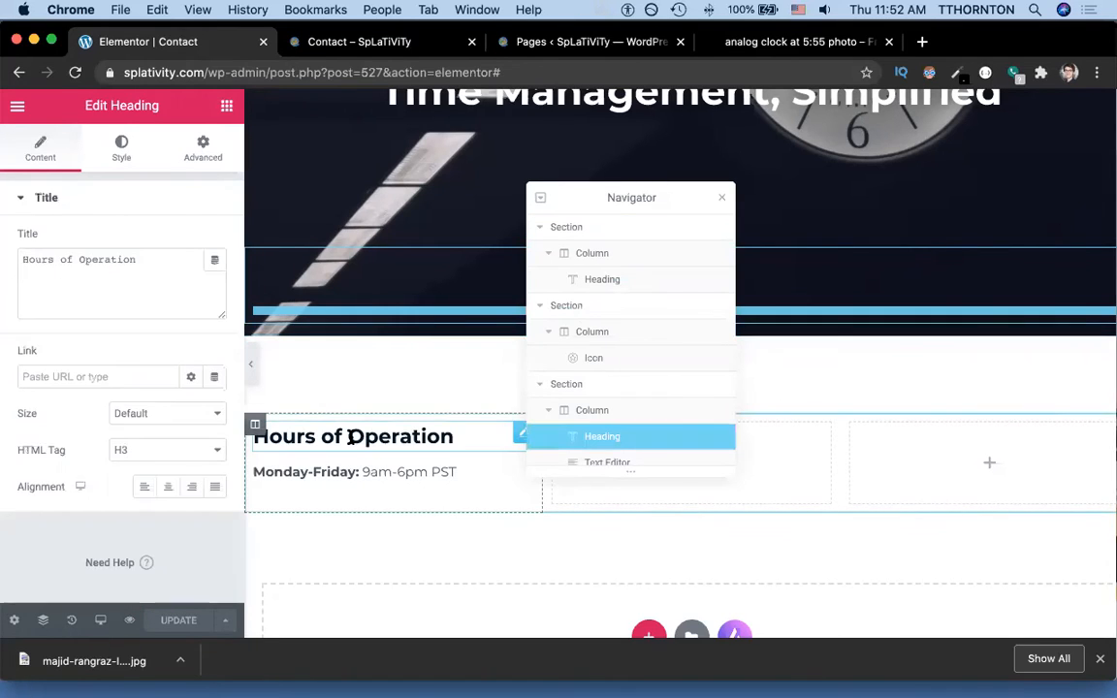
{"action": "left_click", "coordinate": [579, 418]}
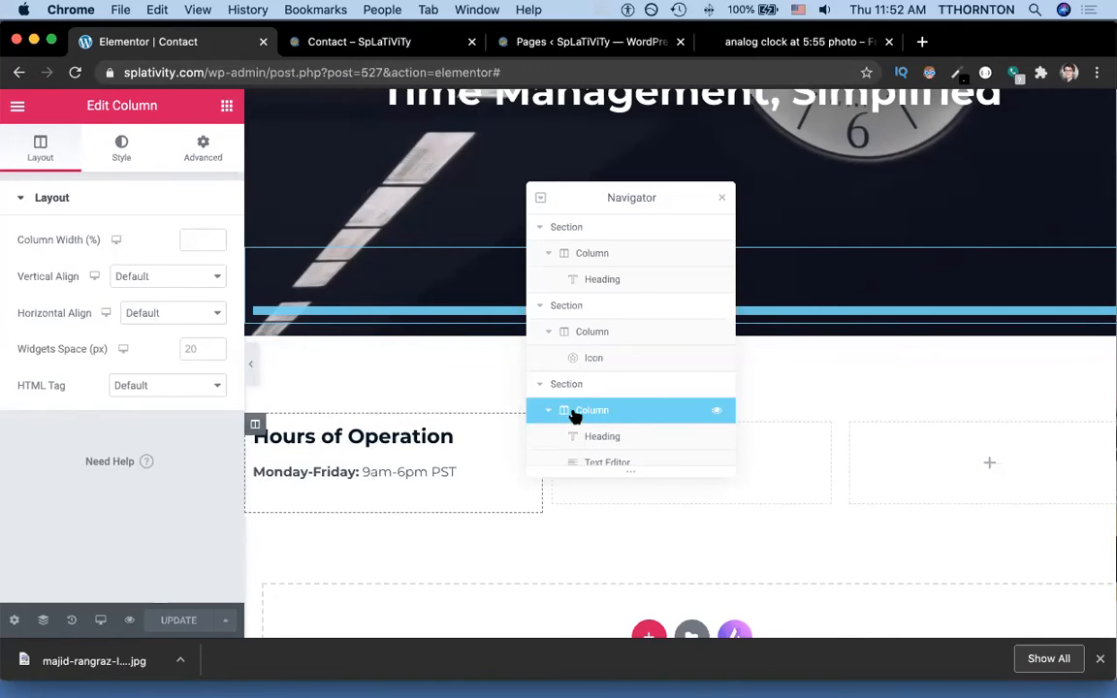
{"action": "right_click", "coordinate": [574, 415]}
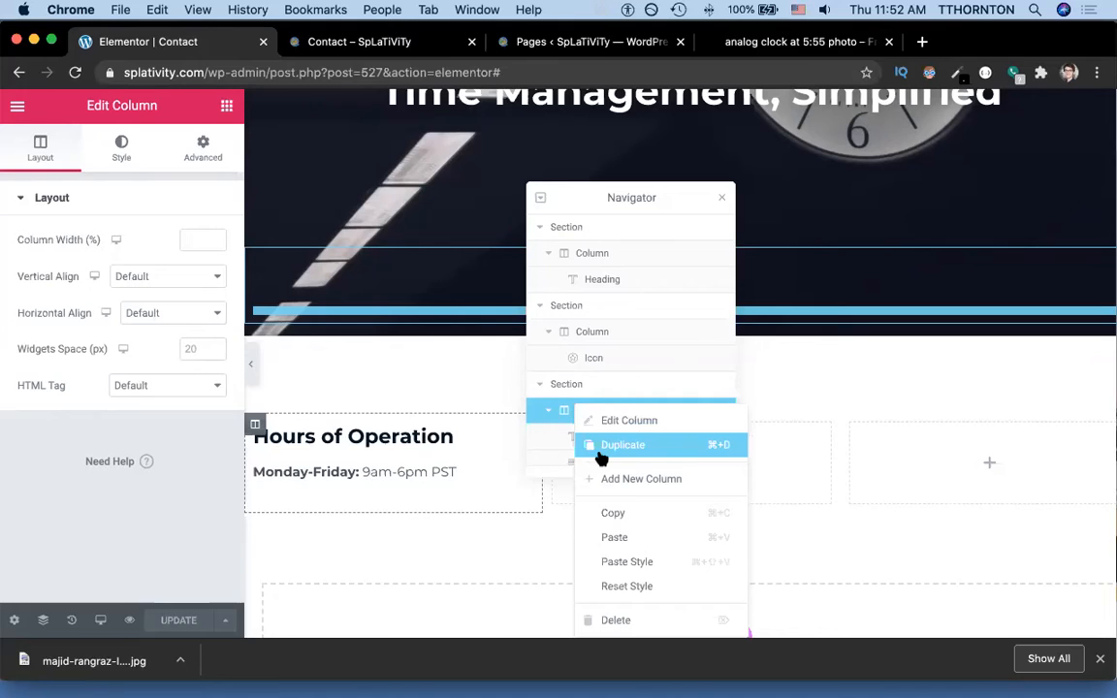
{"action": "left_click", "coordinate": [600, 451]}
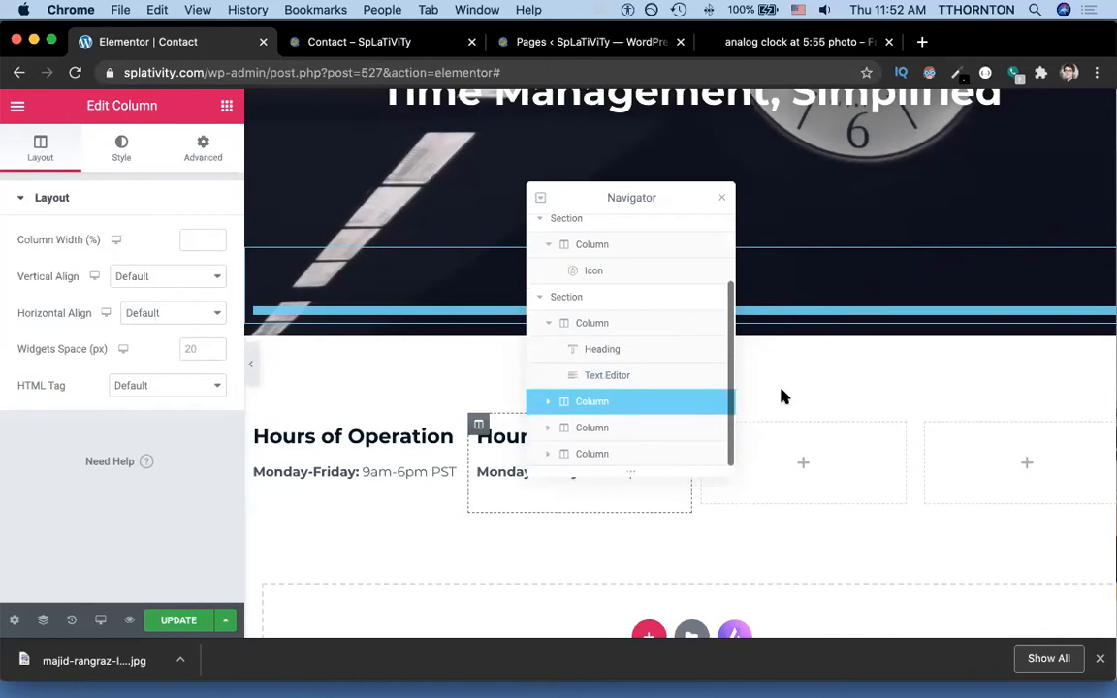
Delete the extra empty column from the section.
{"action": "left_click", "coordinate": [721, 198]}
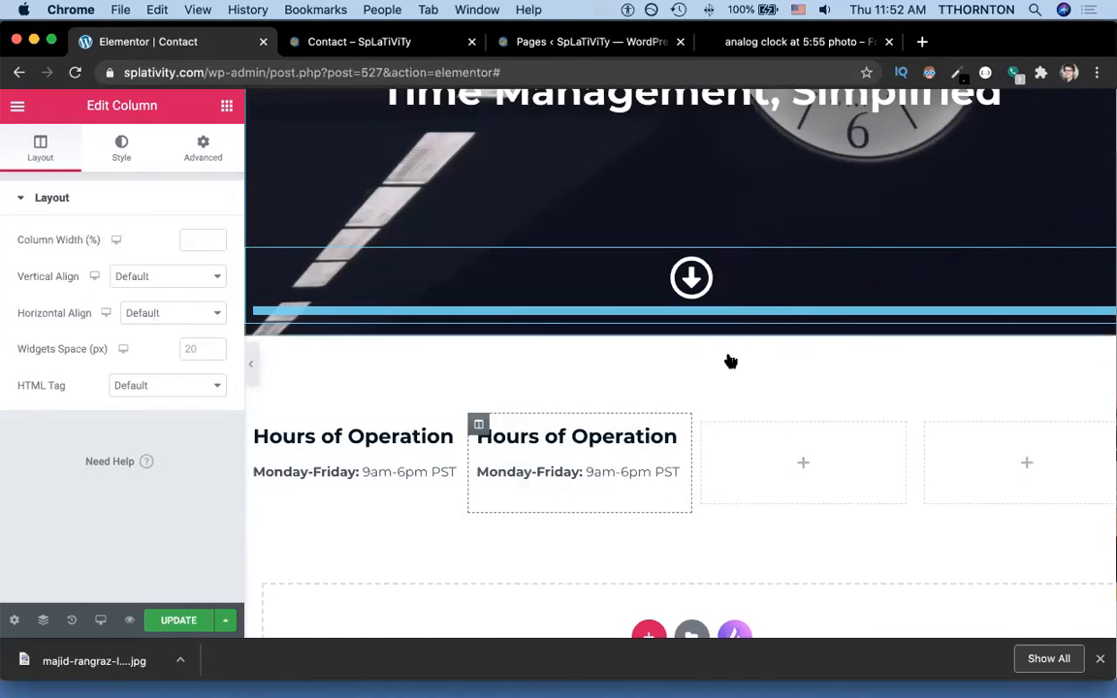
{"action": "right_click", "coordinate": [731, 478]}
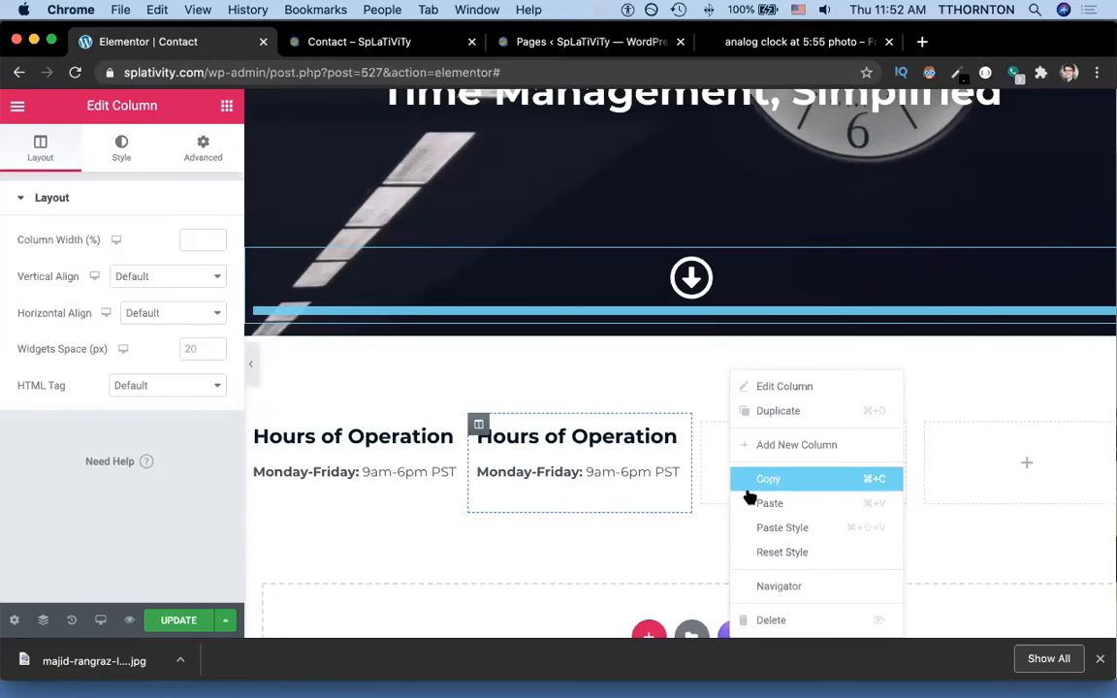
{"action": "left_click", "coordinate": [769, 616]}
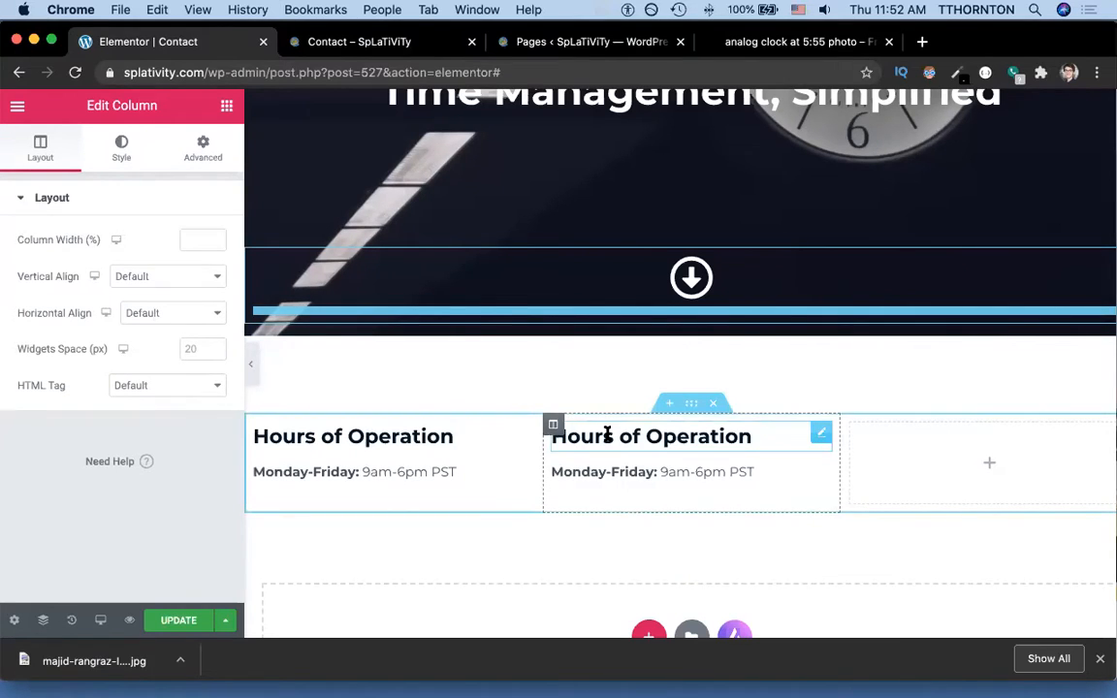
{"action": "key", "text": "super+grave"}
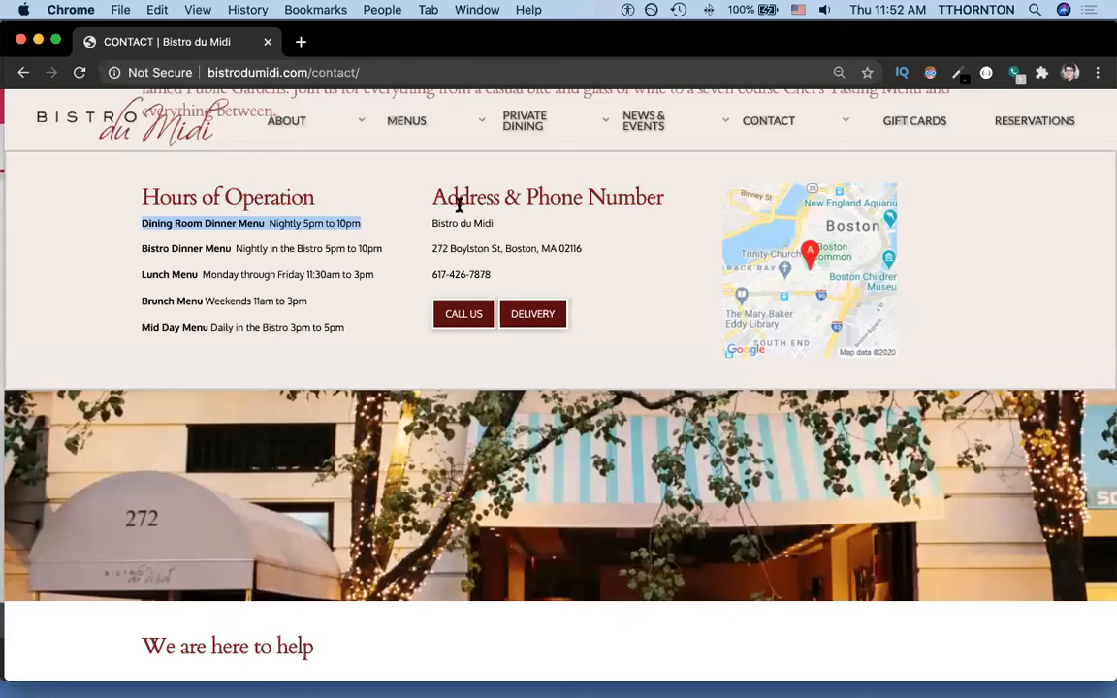
Select and copy the 'Address & Phone Number' heading on the Bistro du Midi page.
{"action": "left_click_drag", "start_coordinate": [462, 199], "coordinate": [682, 200]}
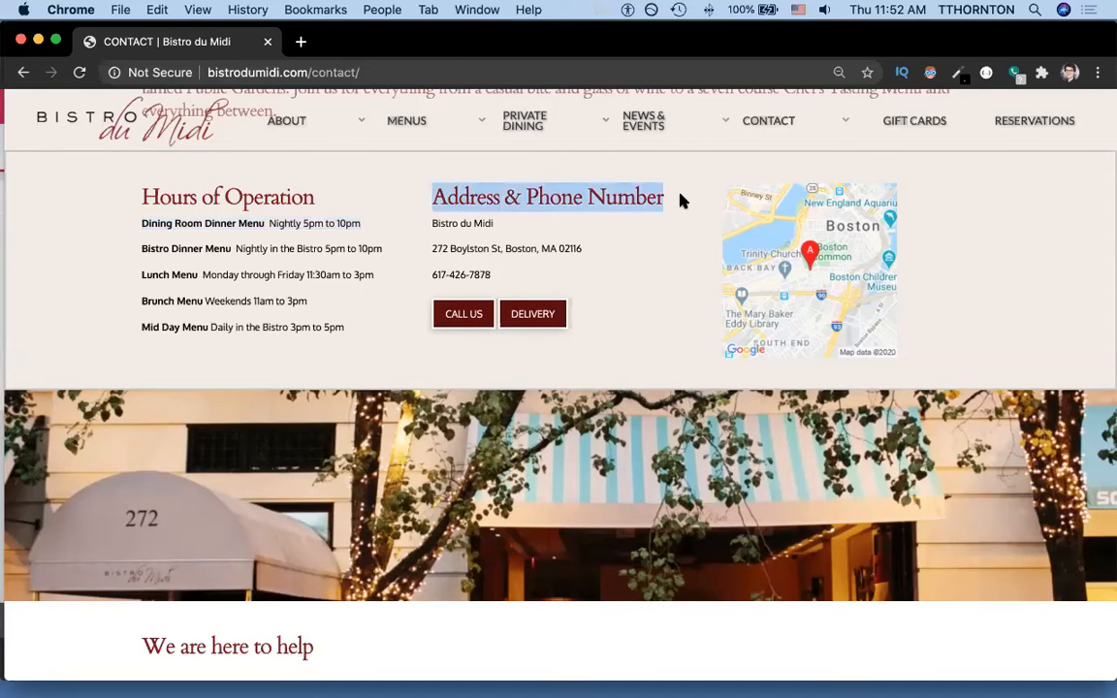
{"action": "left_click_drag", "start_coordinate": [505, 283], "coordinate": [511, 277]}
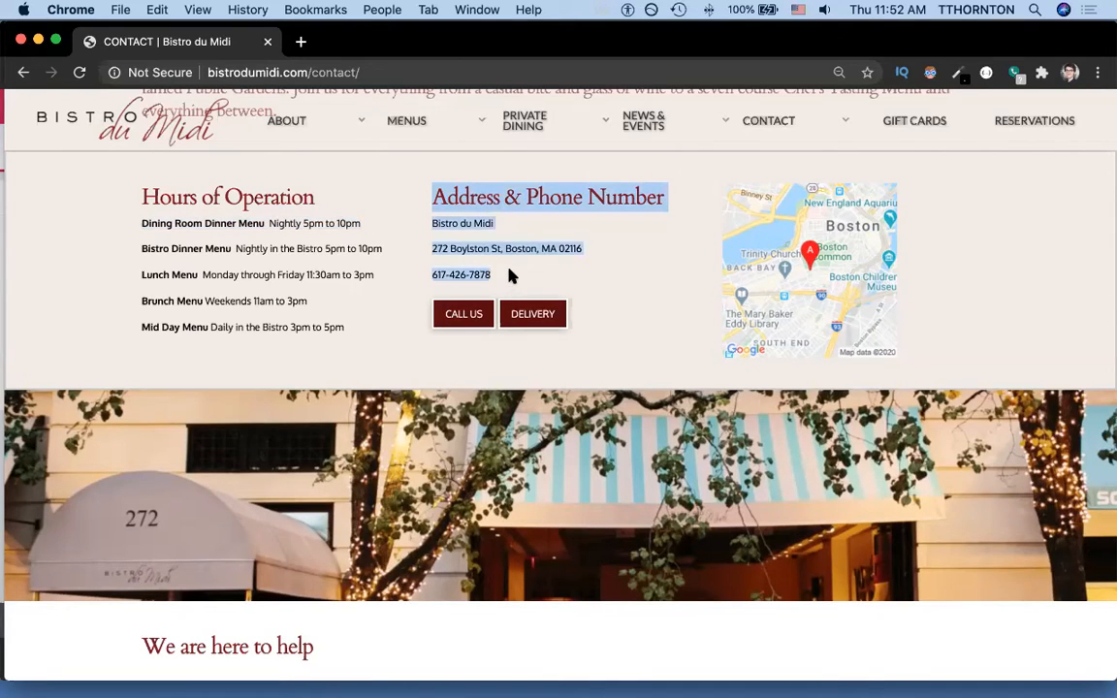
{"action": "left_click", "coordinate": [648, 200], "text": "shift"}
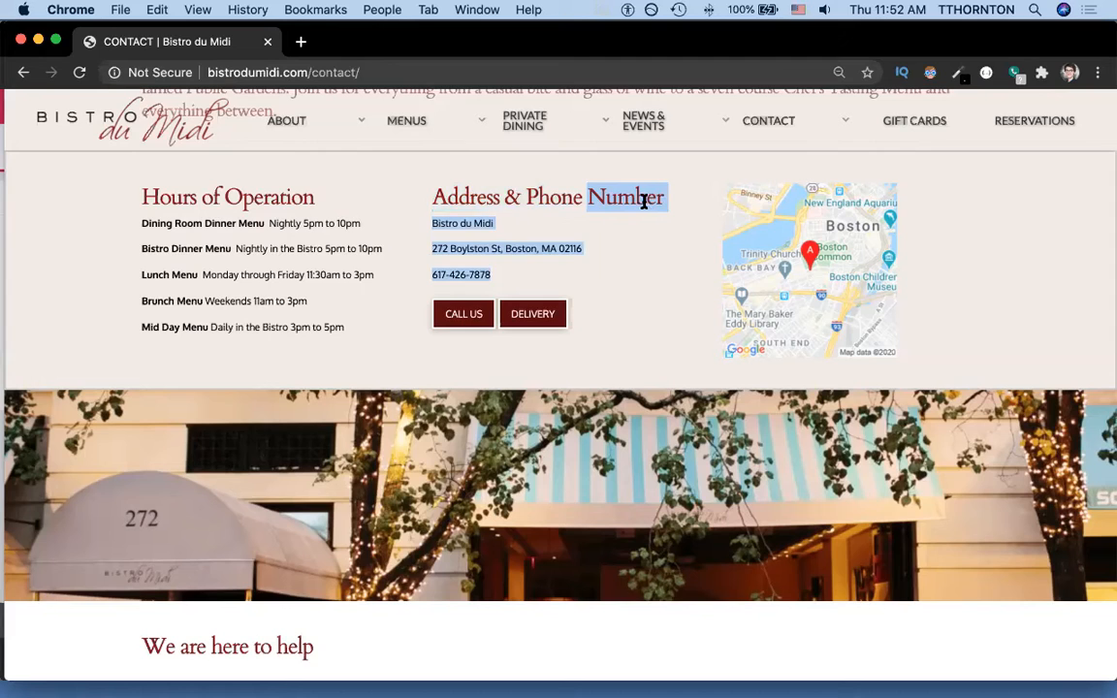
{"action": "left_click", "coordinate": [466, 196]}
{"action": "triple_click", "coordinate": [466, 197]}
{"action": "key", "text": "super+c"}
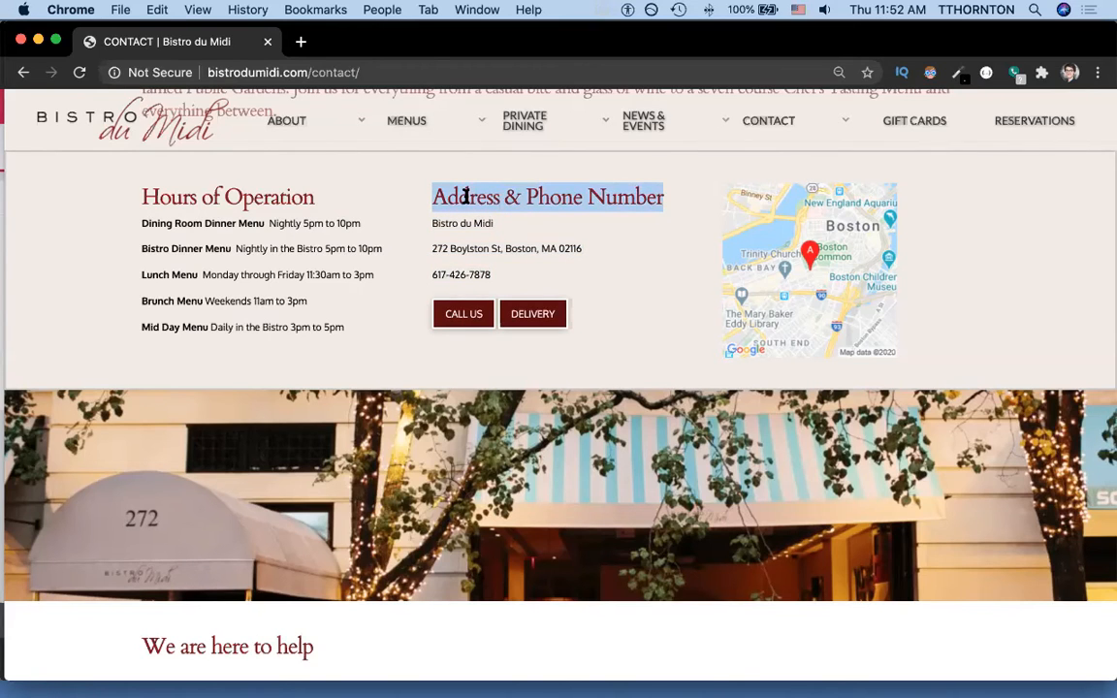
{"action": "key", "text": "super+grave"}
Paste 'Address & Phone Number' over the second column's heading.
{"action": "left_click", "coordinate": [647, 427]}
{"action": "triple_click", "coordinate": [646, 427]}
{"action": "key", "text": "super+v"}
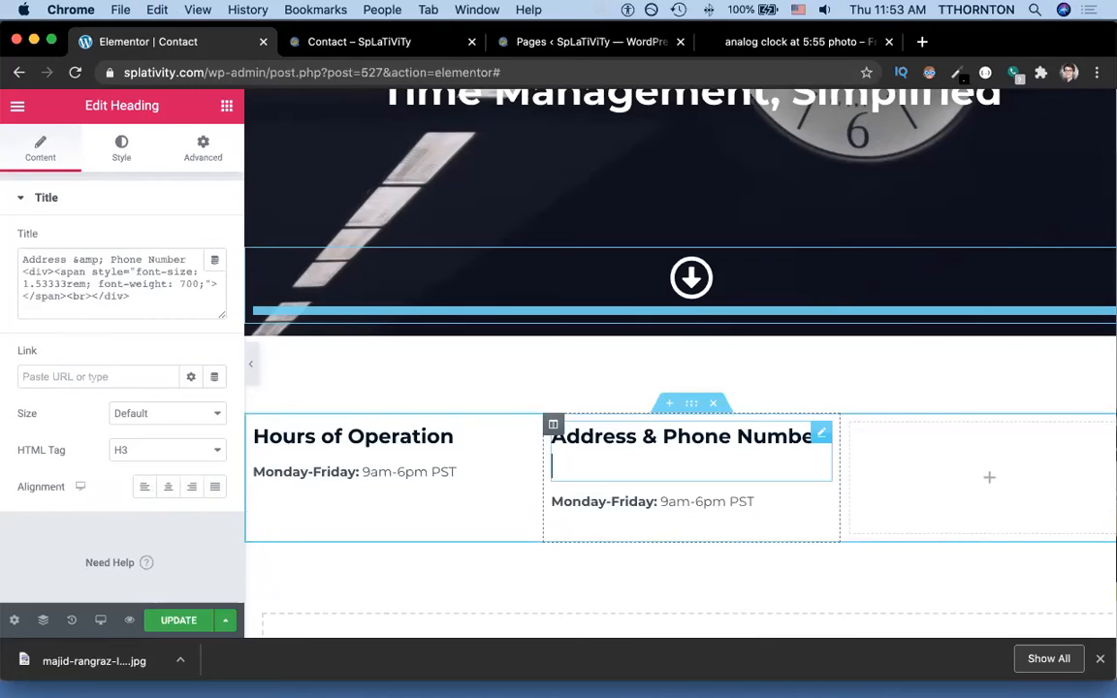
Remove the heading's blank line and replace the second column's hours text with 'Splativity'.
{"action": "key", "text": "BackSpace"}
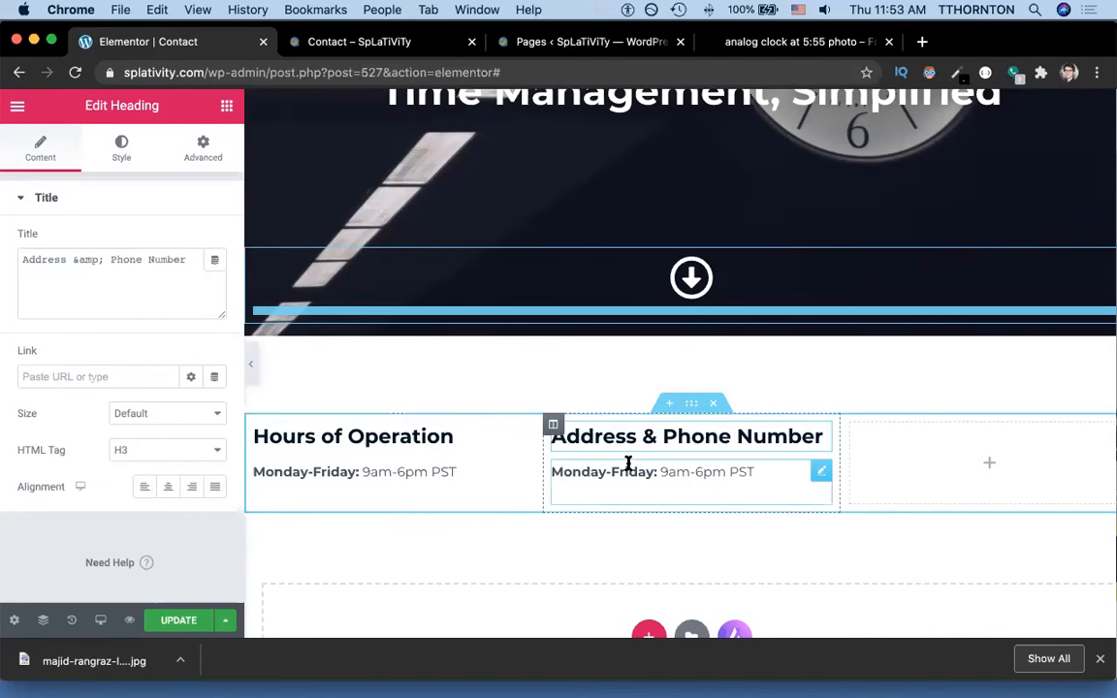
{"action": "key", "text": "super+grave"}
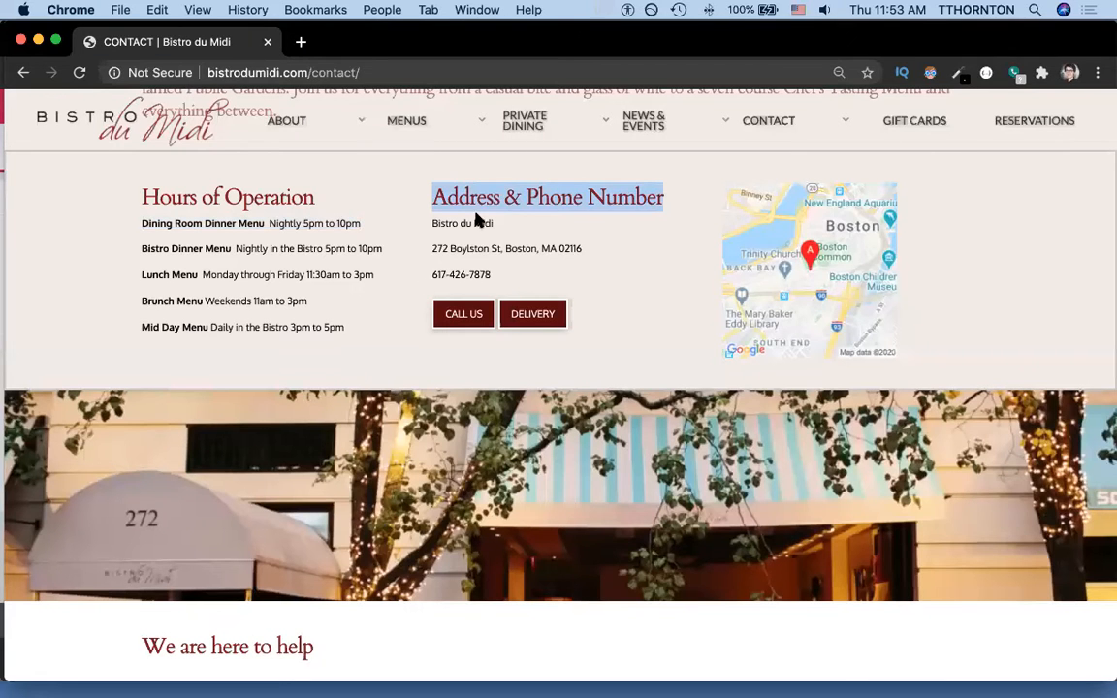
{"action": "key", "text": "super+grave"}
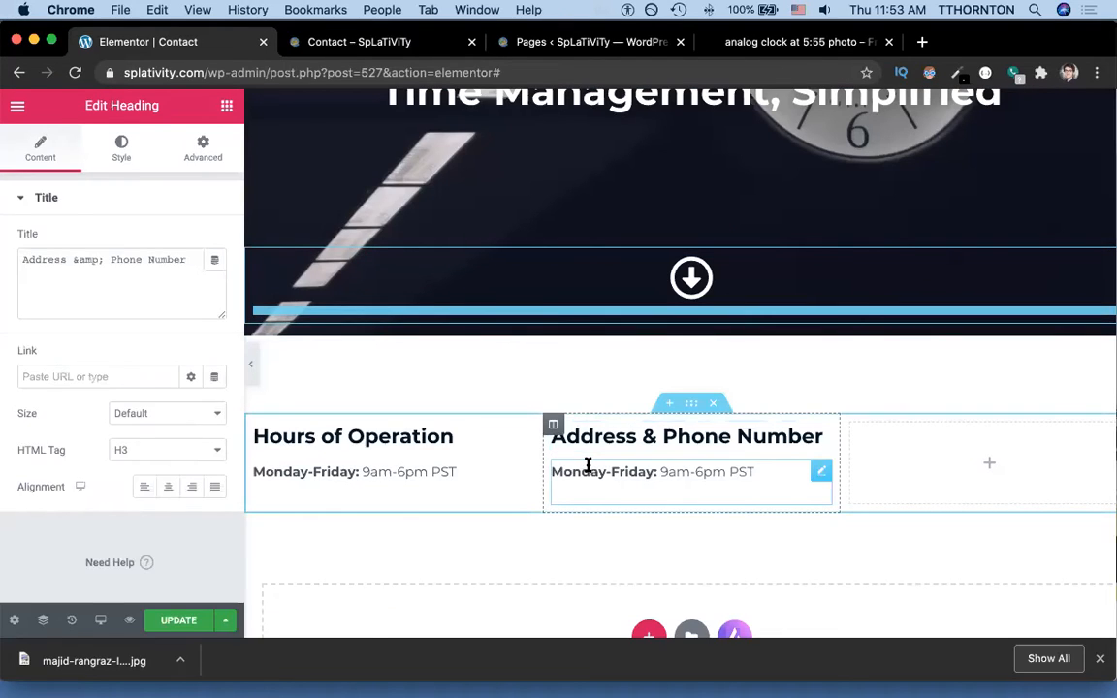
{"action": "triple_click", "coordinate": [588, 465]}
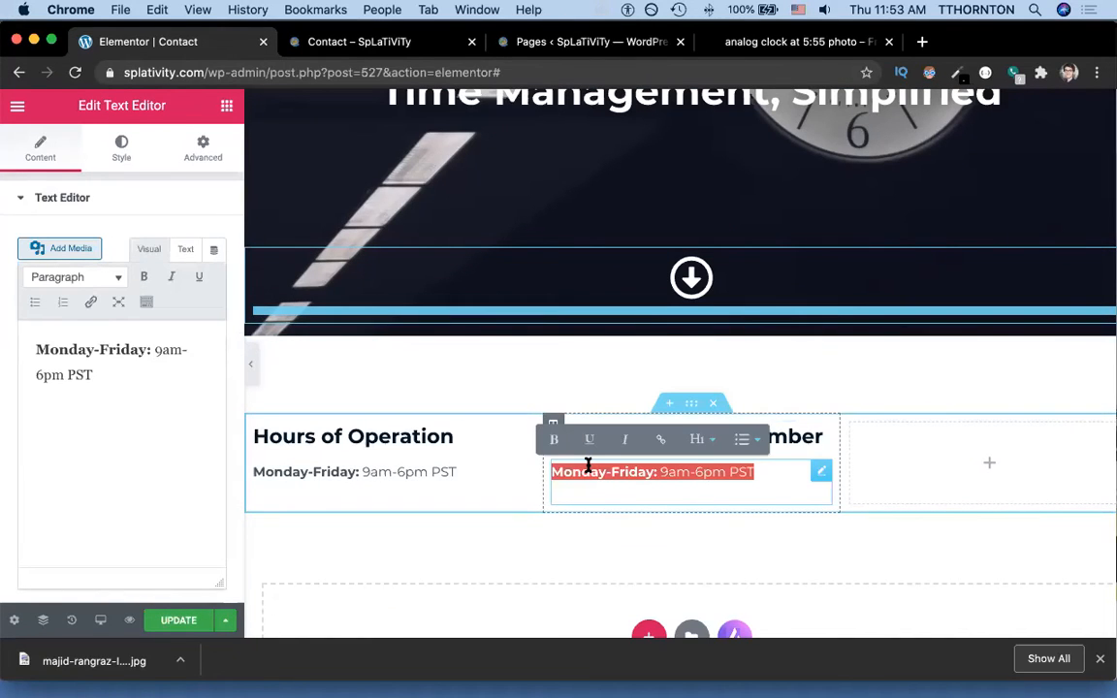
{"action": "type", "text": "So"}
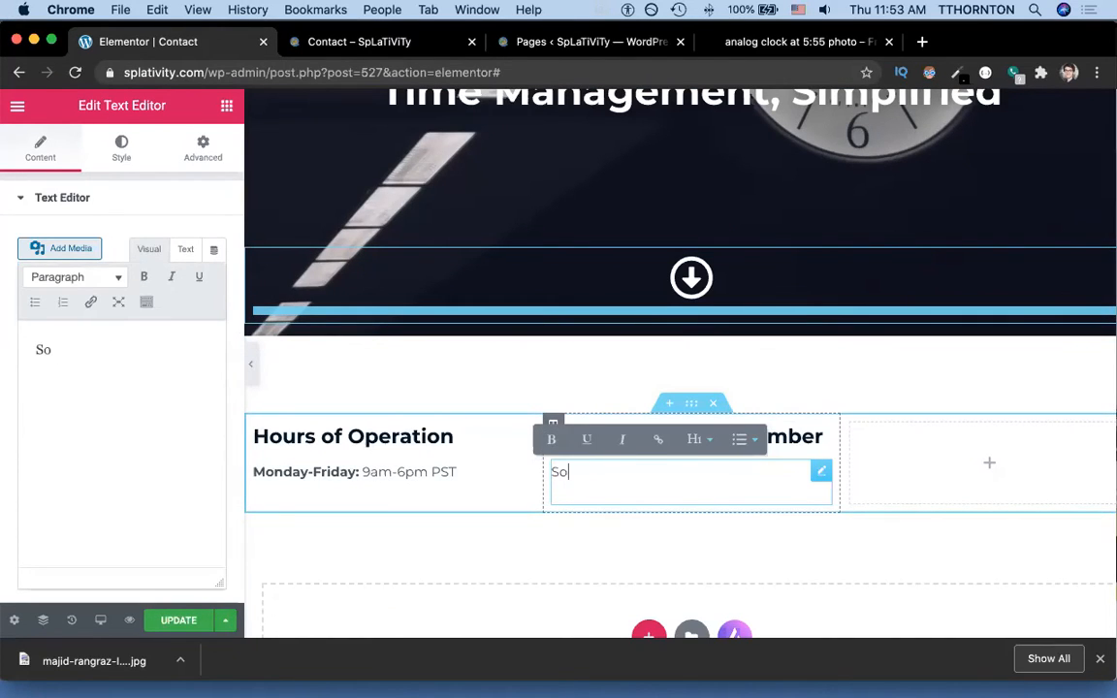
{"action": "key", "text": "BackSpace"}
{"action": "type", "text": "plativity"}
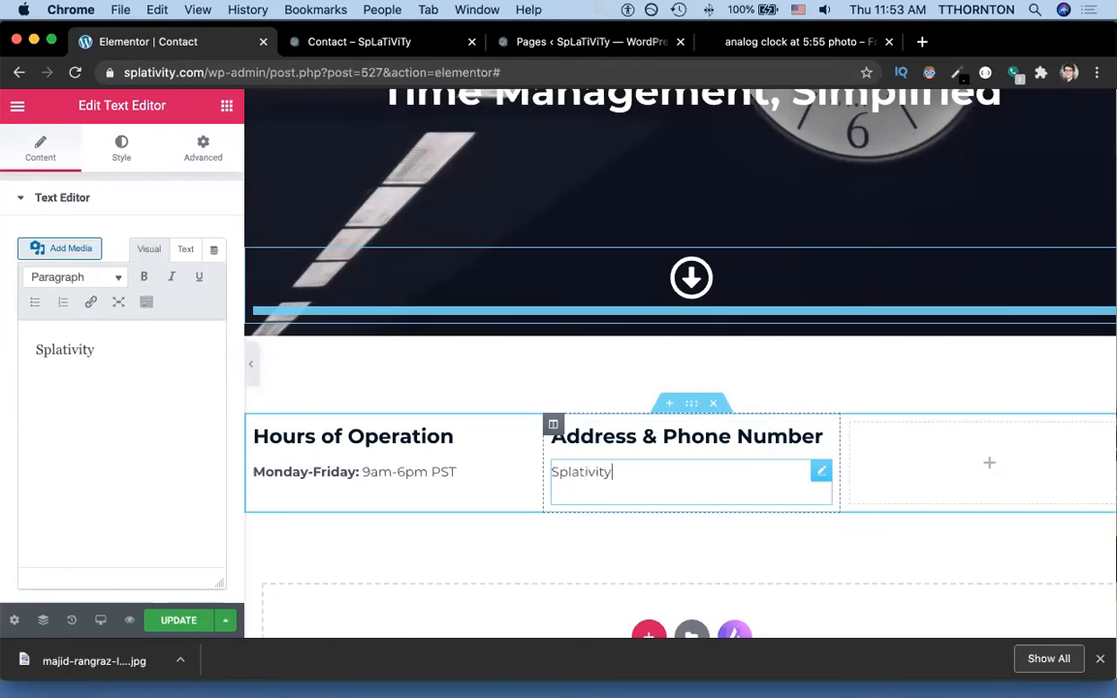
{"action": "key", "text": "Return"}
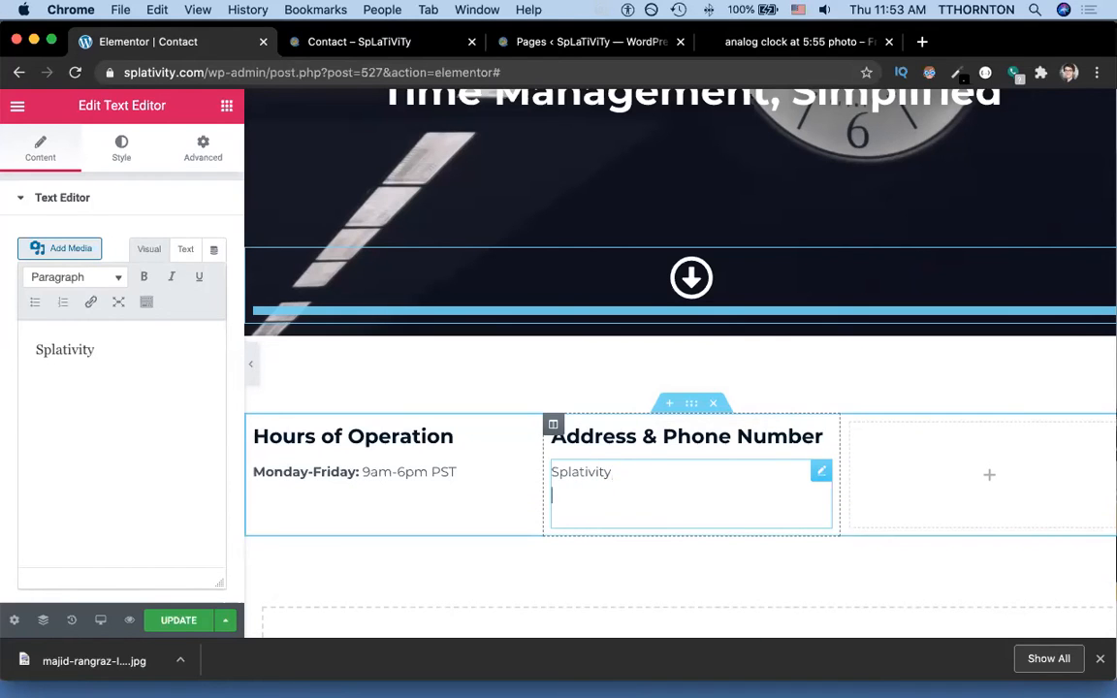
Search Google for 'coworking flagstaff' in a new tab.
{"action": "left_click", "coordinate": [920, 41]}
{"action": "type", "text": "cowor"}
{"action": "key", "text": "Return"}
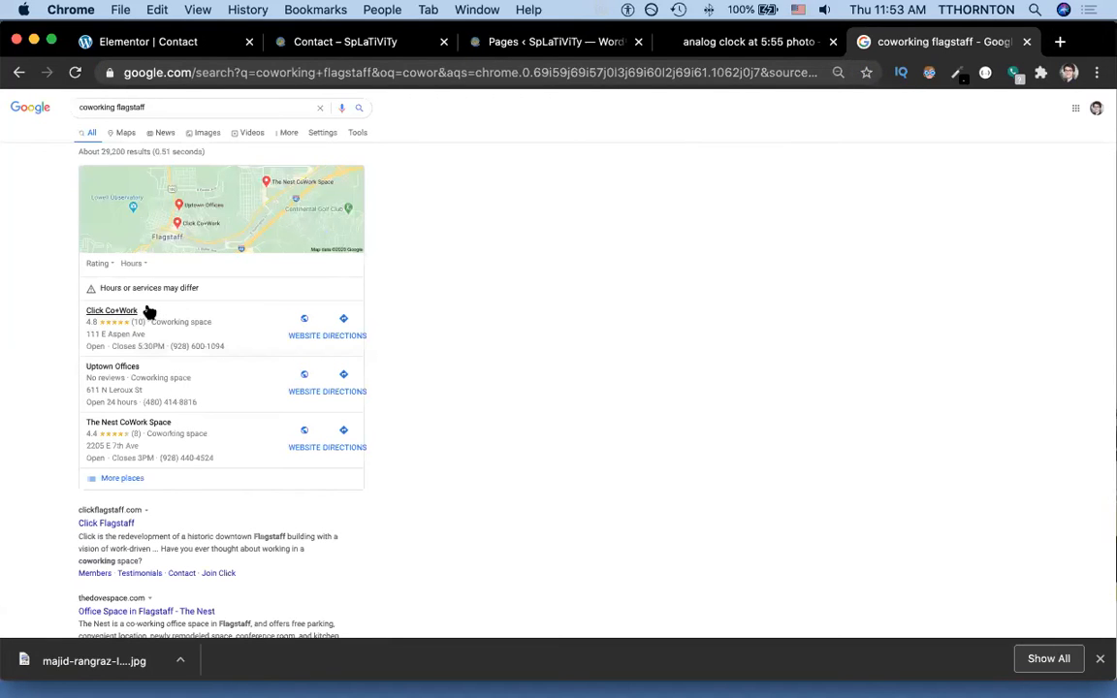
View the Click Co+Work listing's Flagstaff address and phone, then return to the Contact page editor.
{"action": "left_click", "coordinate": [157, 314]}
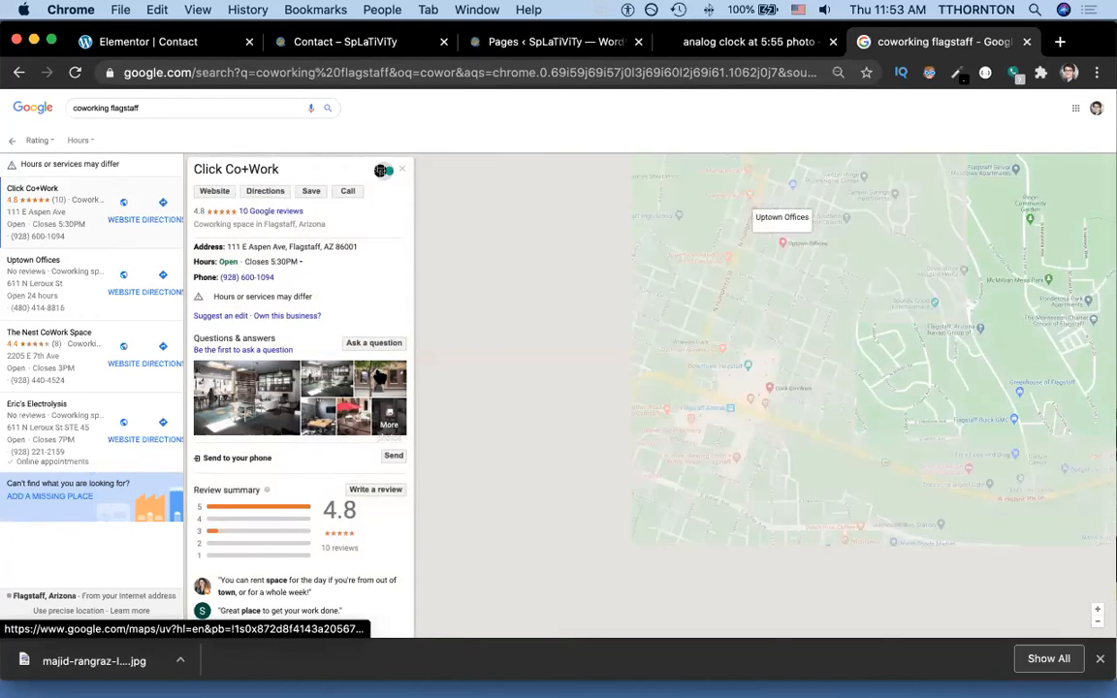
{"action": "left_click", "coordinate": [376, 376]}
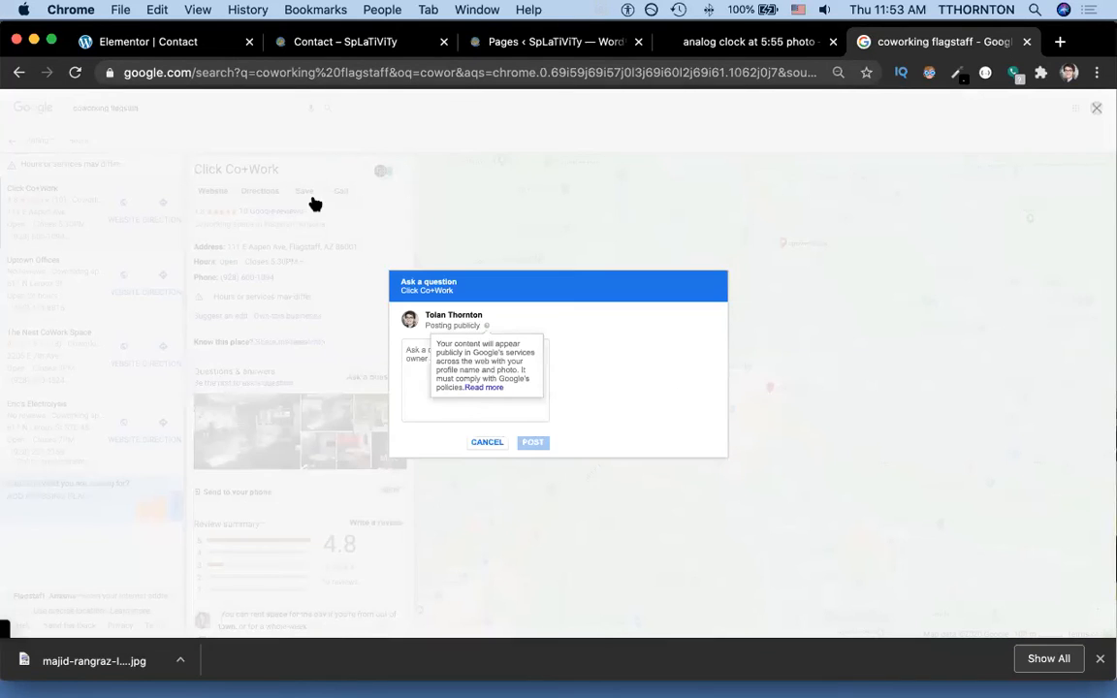
{"action": "left_click", "coordinate": [480, 42]}
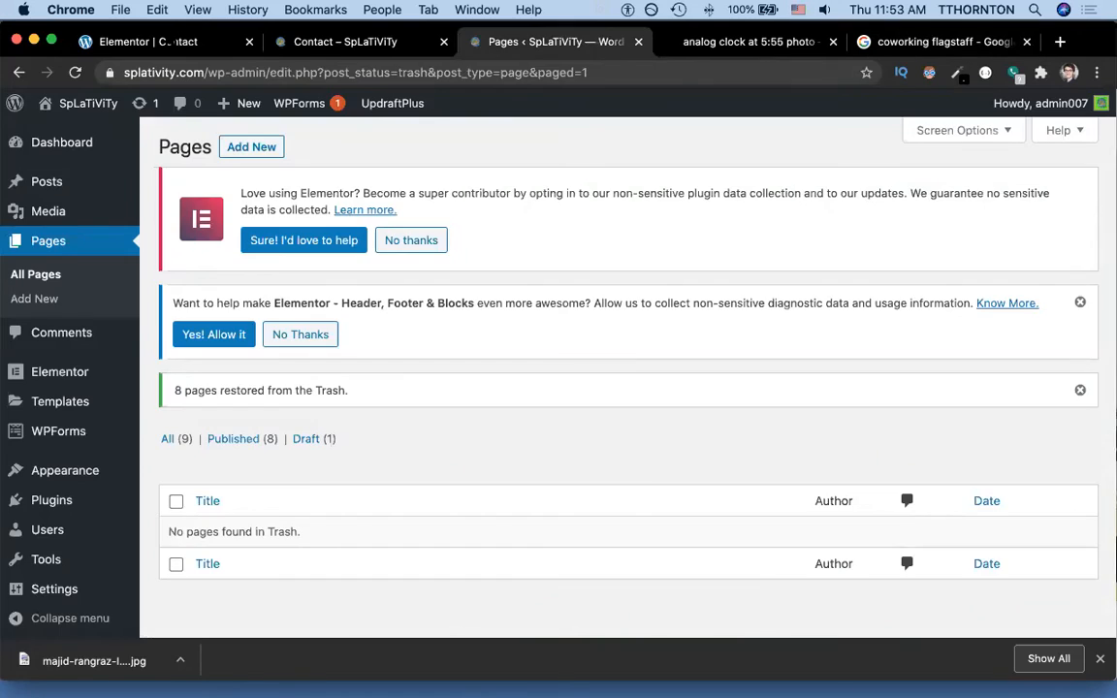
{"action": "left_click", "coordinate": [156, 42]}
Type the coworking space's Flagstaff street address and phone number under Splativity.
{"action": "left_click", "coordinate": [564, 491]}
{"action": "type", "text": "111 E. Aspen Ave. Flagstaff, AZ 86001"}
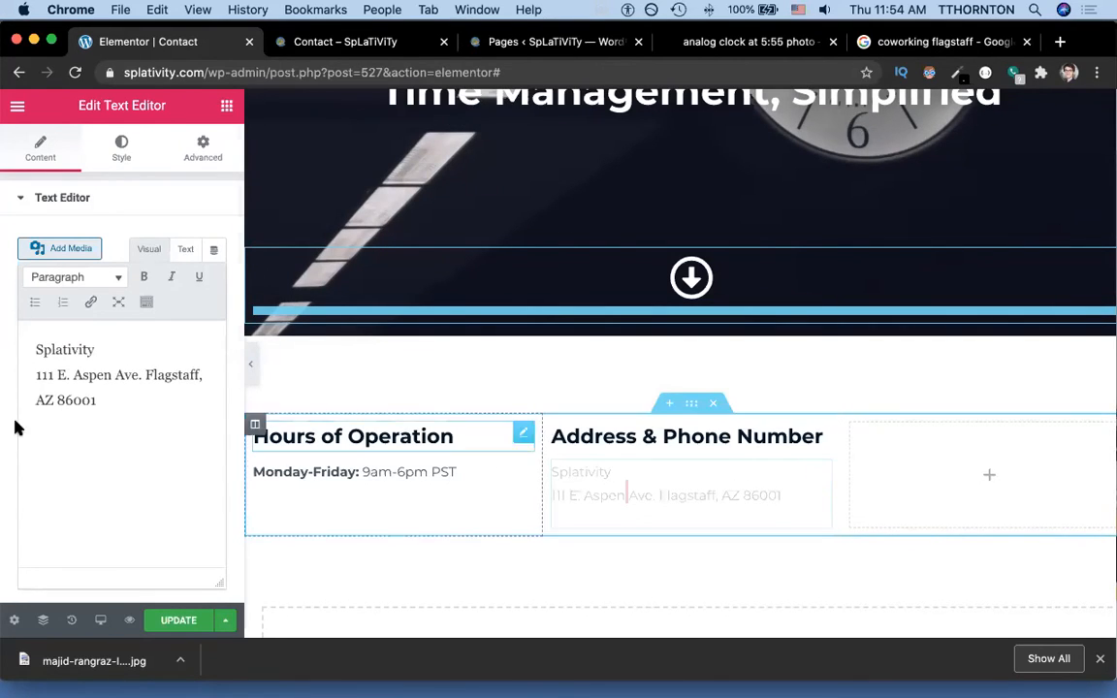
{"action": "left_click", "coordinate": [109, 401]}
{"action": "key", "text": "Return"}
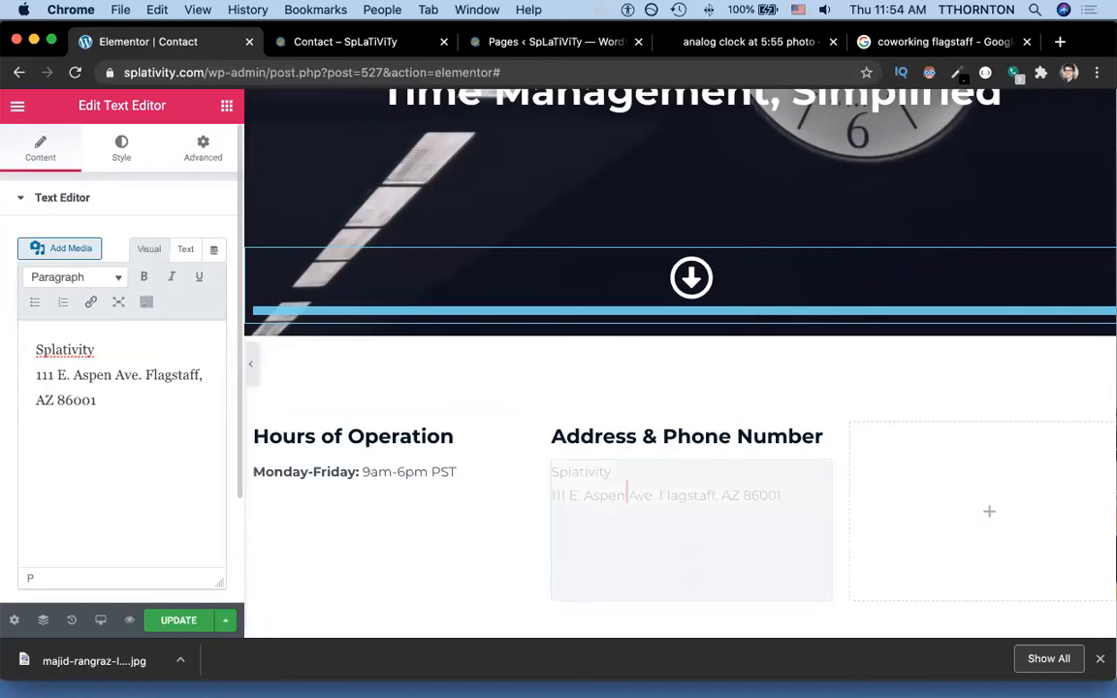
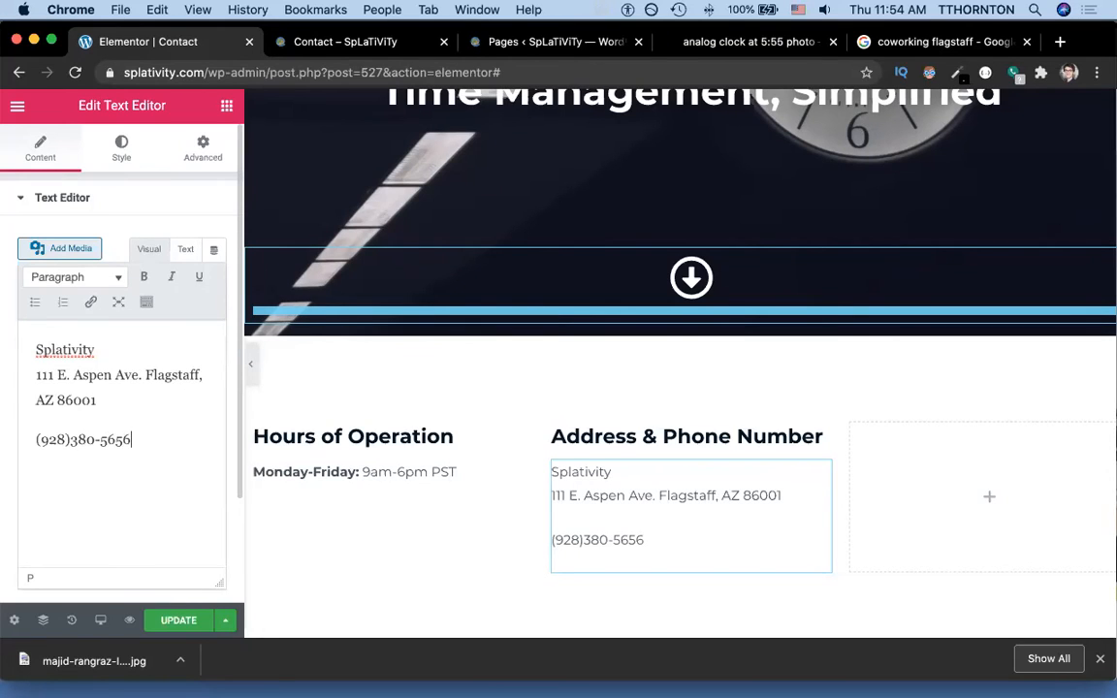
Put the phone number on the line directly below the address using a line break without a gap.
{"action": "left_click", "coordinate": [127, 411]}
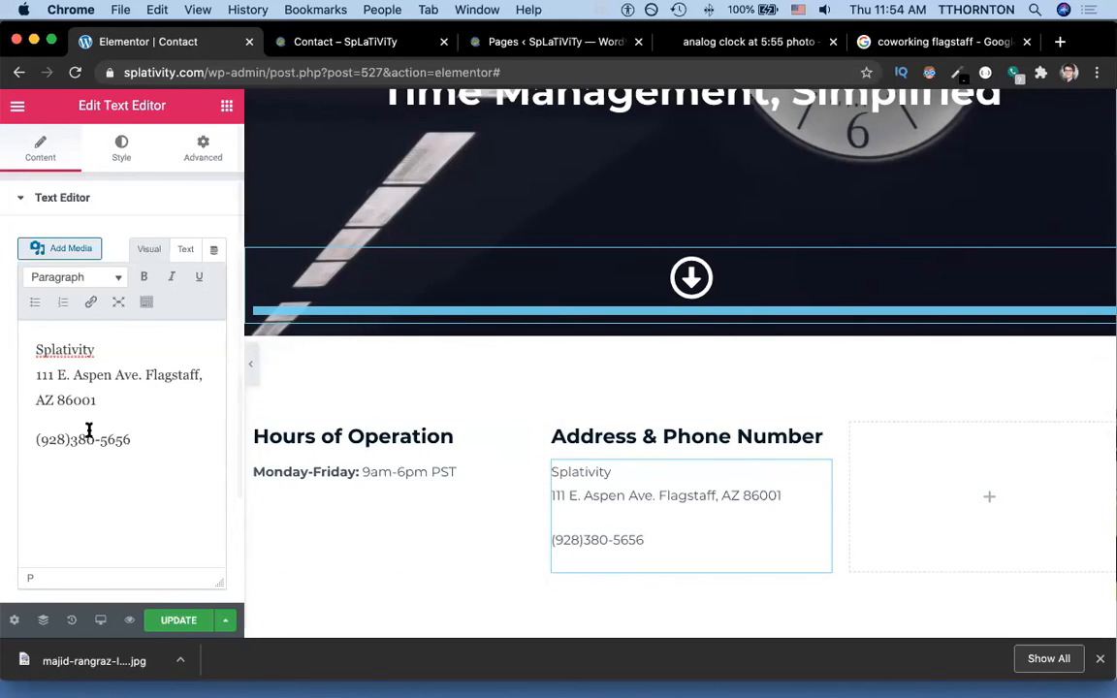
{"action": "key", "text": "BackSpace"}
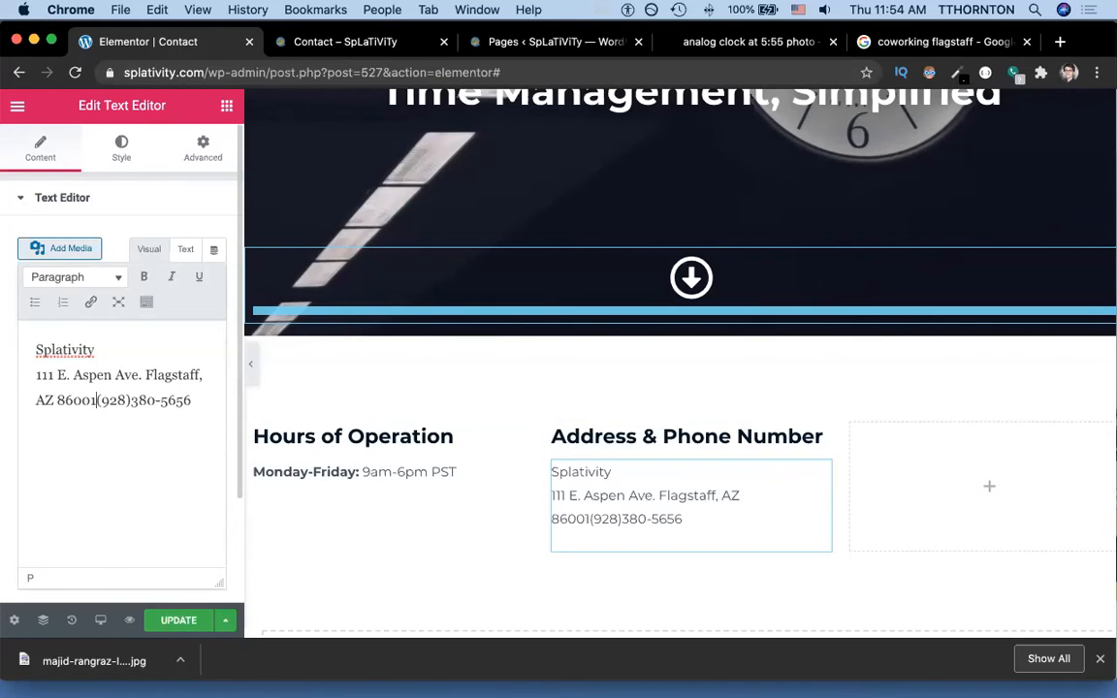
{"action": "key", "text": "shift+Return"}
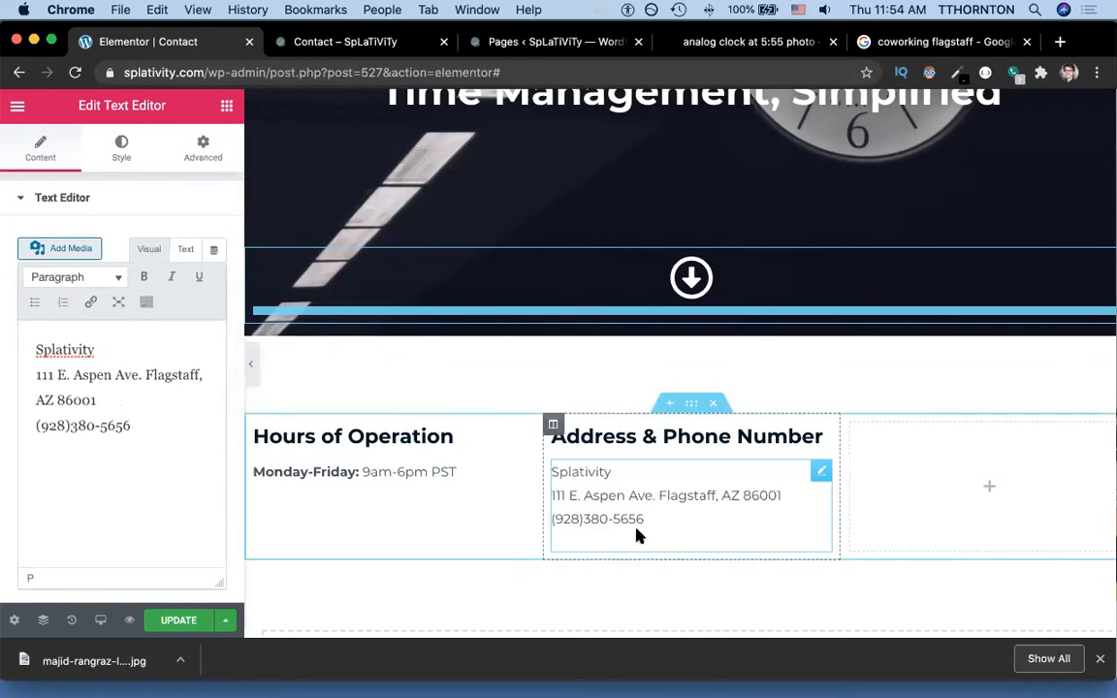
{"action": "key", "text": "super+grave"}
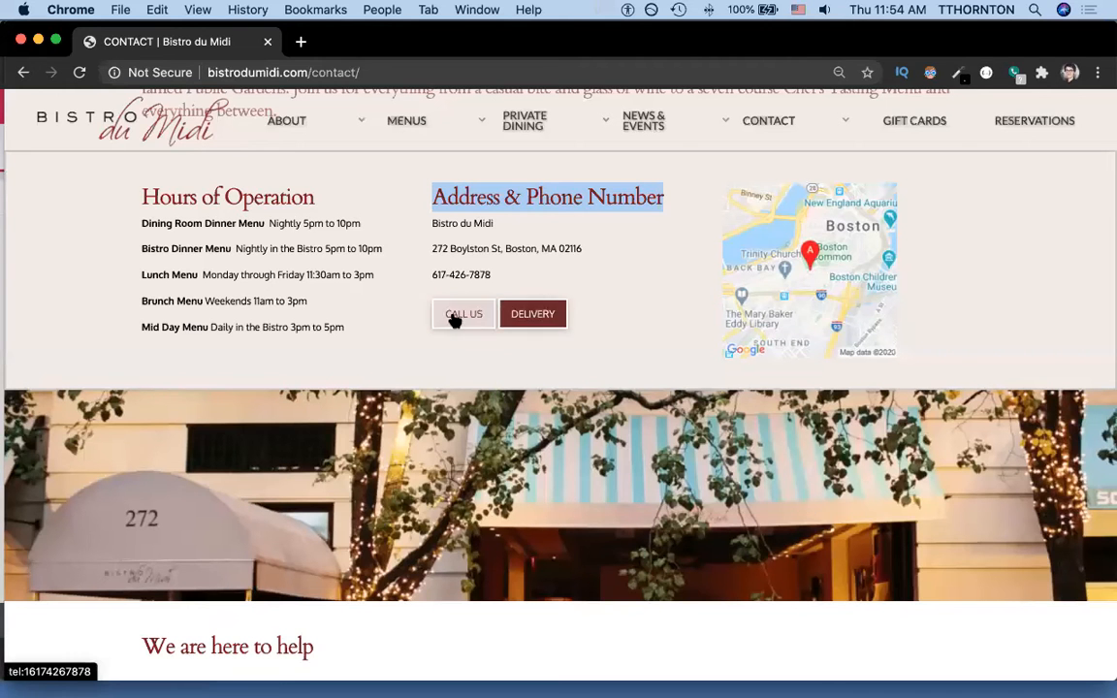
{"action": "key", "text": "super+grave"}
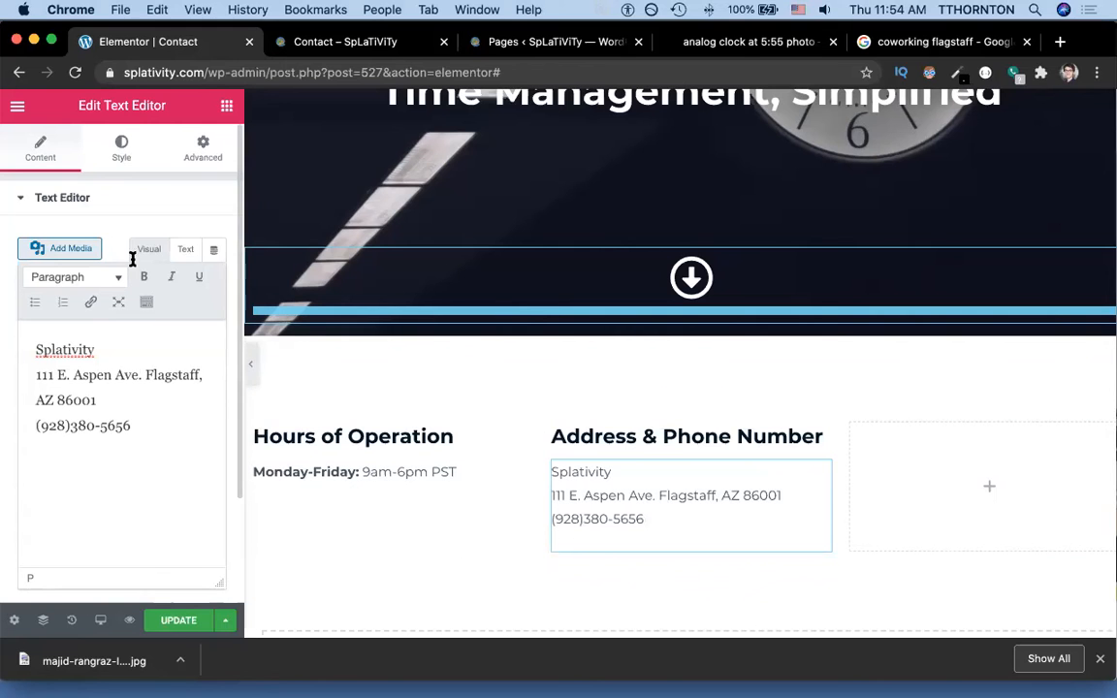
Undo a stray Button drop and add a two-column Inner Section below the phone number.
{"action": "left_click", "coordinate": [17, 106]}
{"action": "left_click", "coordinate": [17, 107]}
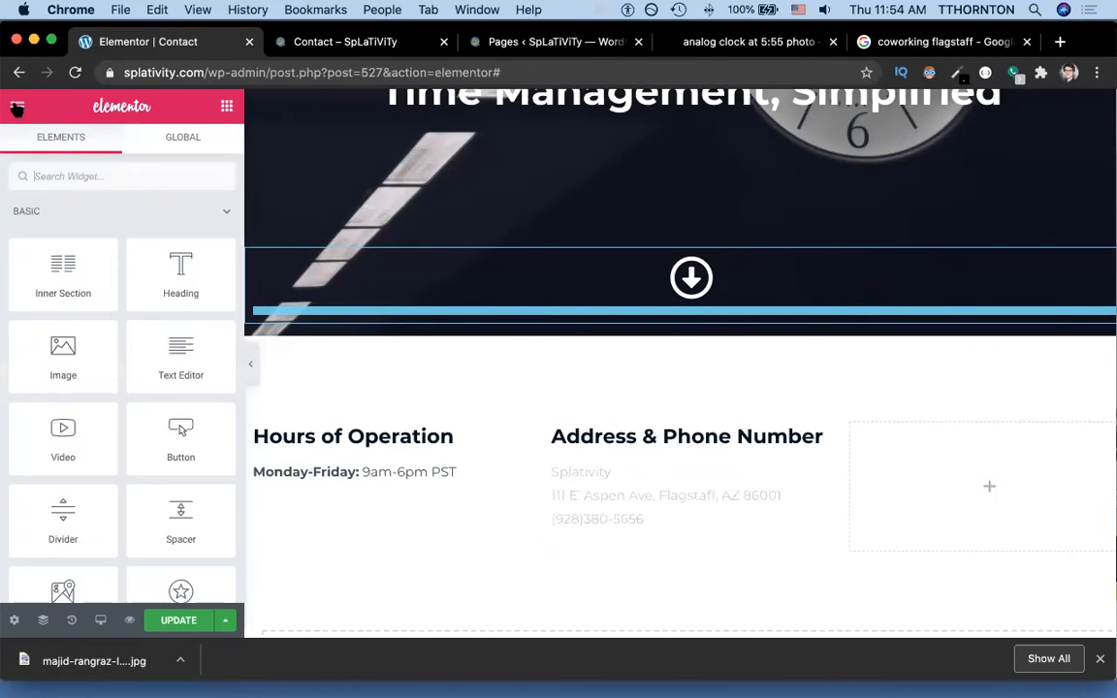
{"action": "left_click", "coordinate": [57, 174]}
{"action": "type", "text": "tu"}
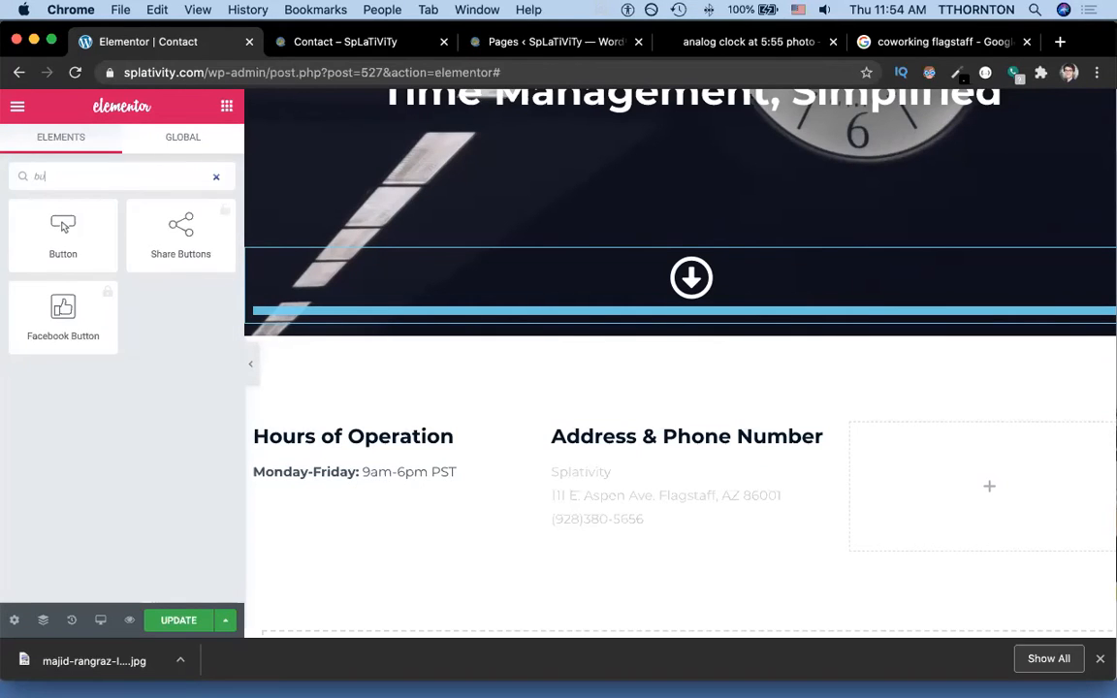
{"action": "left_click_drag", "start_coordinate": [67, 230], "coordinate": [620, 533]}
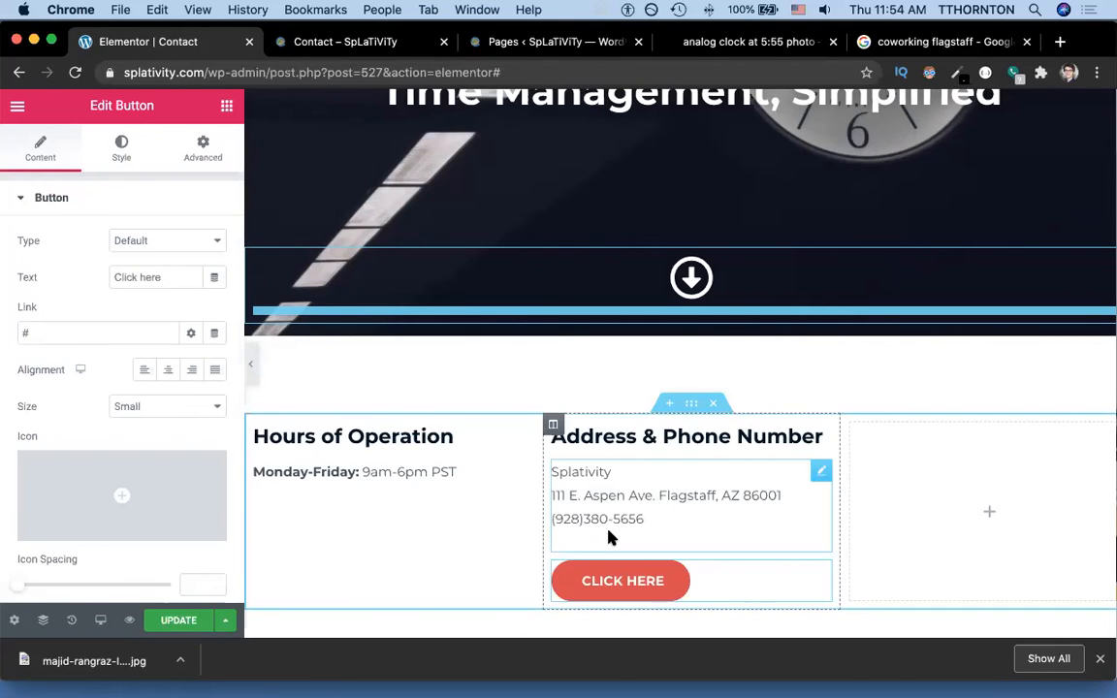
{"action": "key", "text": "super+z"}
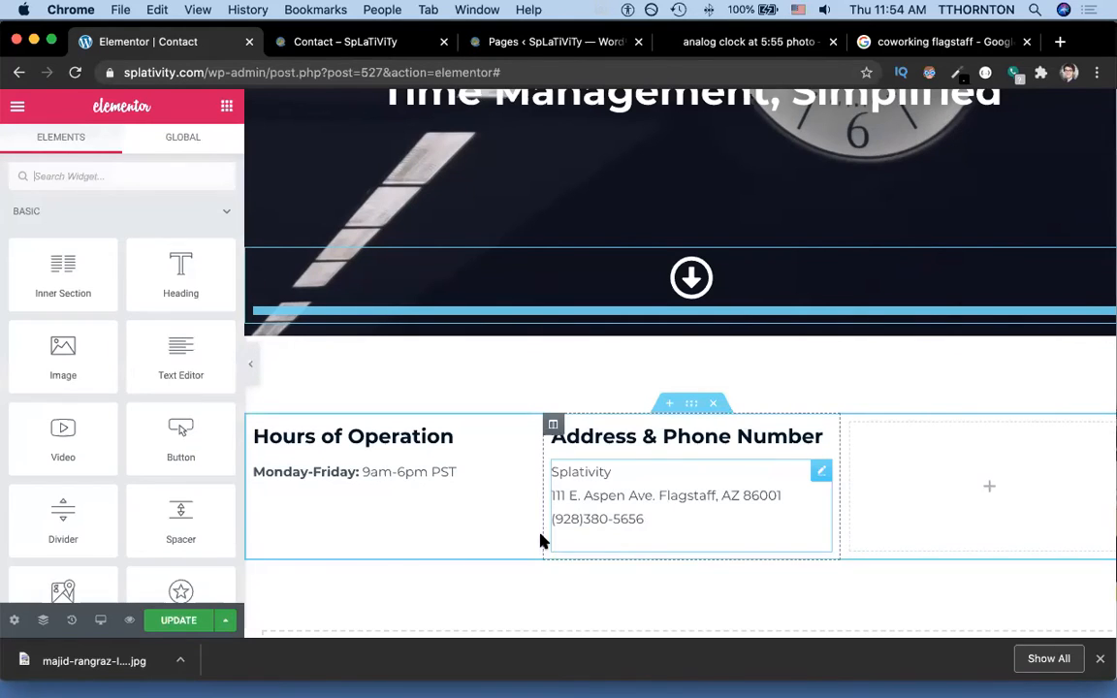
{"action": "scroll", "coordinate": [555, 532], "scroll_direction": "down", "scroll_amount": 1}
{"action": "left_click_drag", "start_coordinate": [67, 287], "coordinate": [686, 522]}
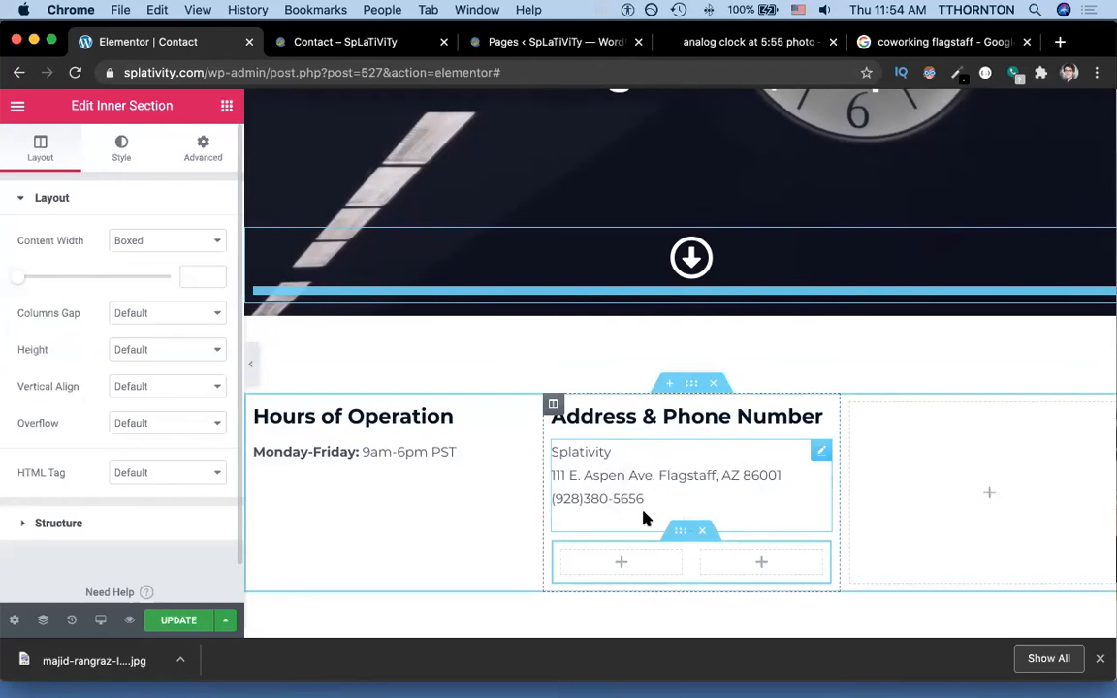
Place a Button widget in each of the inner section's two columns.
{"action": "left_click", "coordinate": [18, 106]}
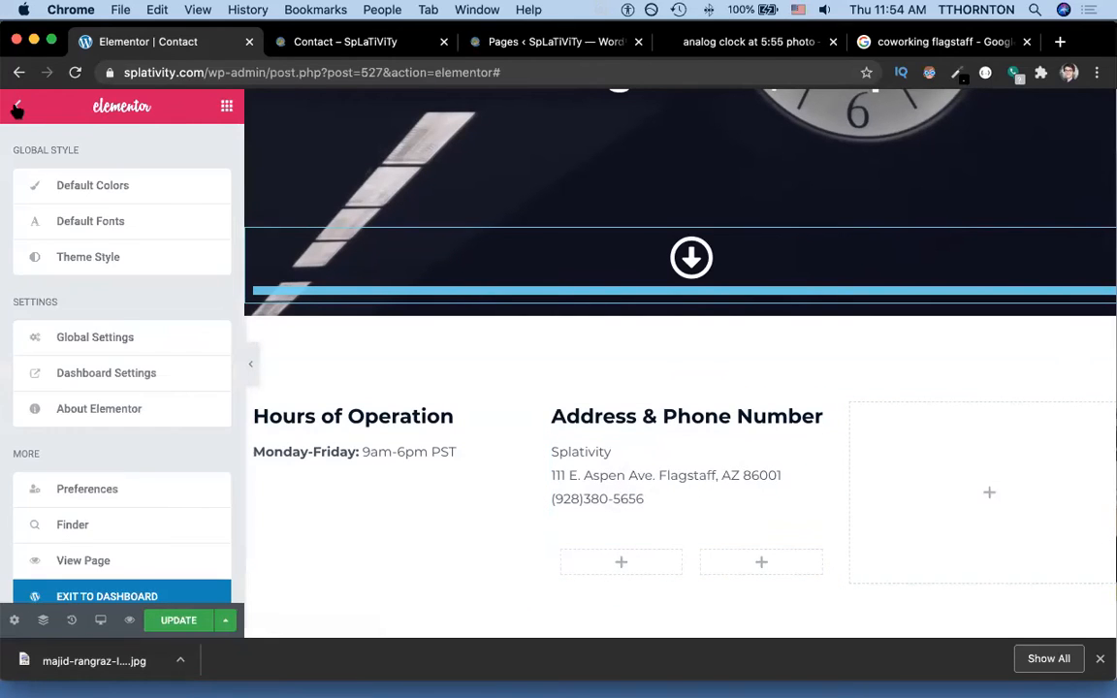
{"action": "left_click", "coordinate": [17, 108]}
{"action": "type", "text": "bu"}
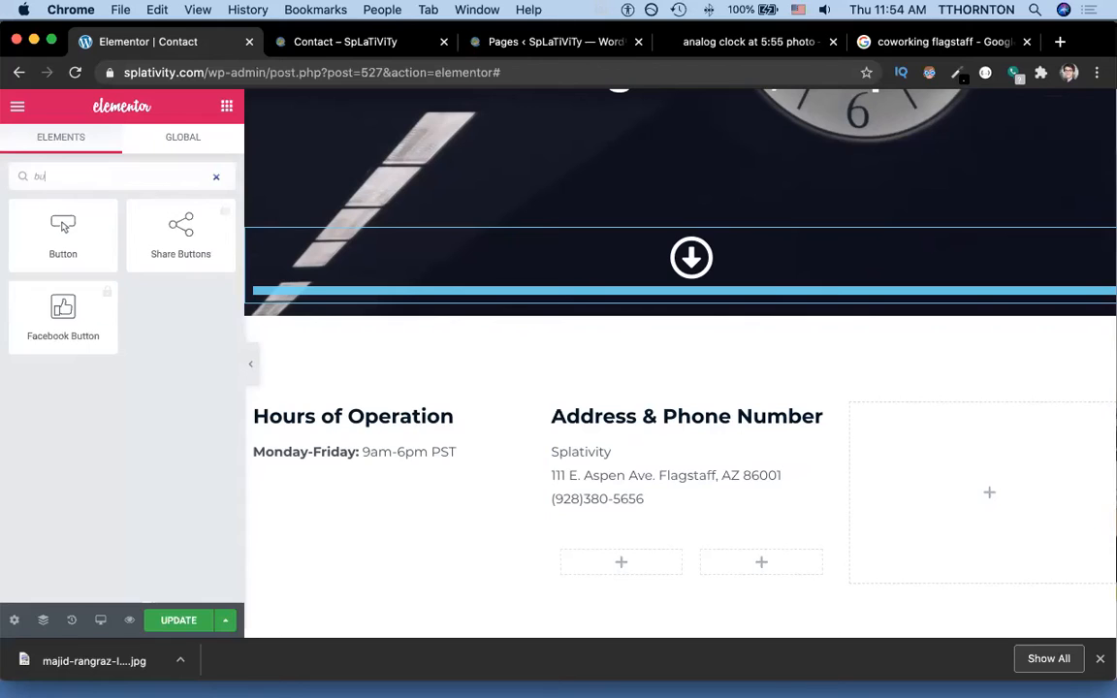
{"action": "left_click_drag", "start_coordinate": [63, 233], "coordinate": [617, 549]}
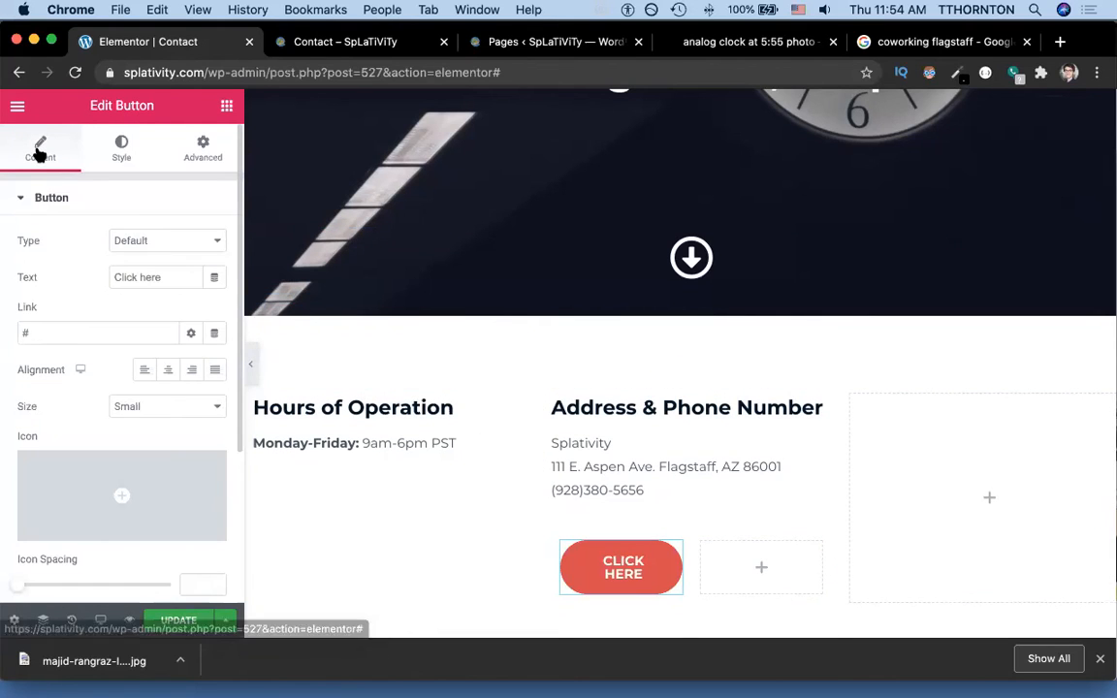
{"action": "left_click", "coordinate": [18, 107]}
{"action": "left_click", "coordinate": [17, 109]}
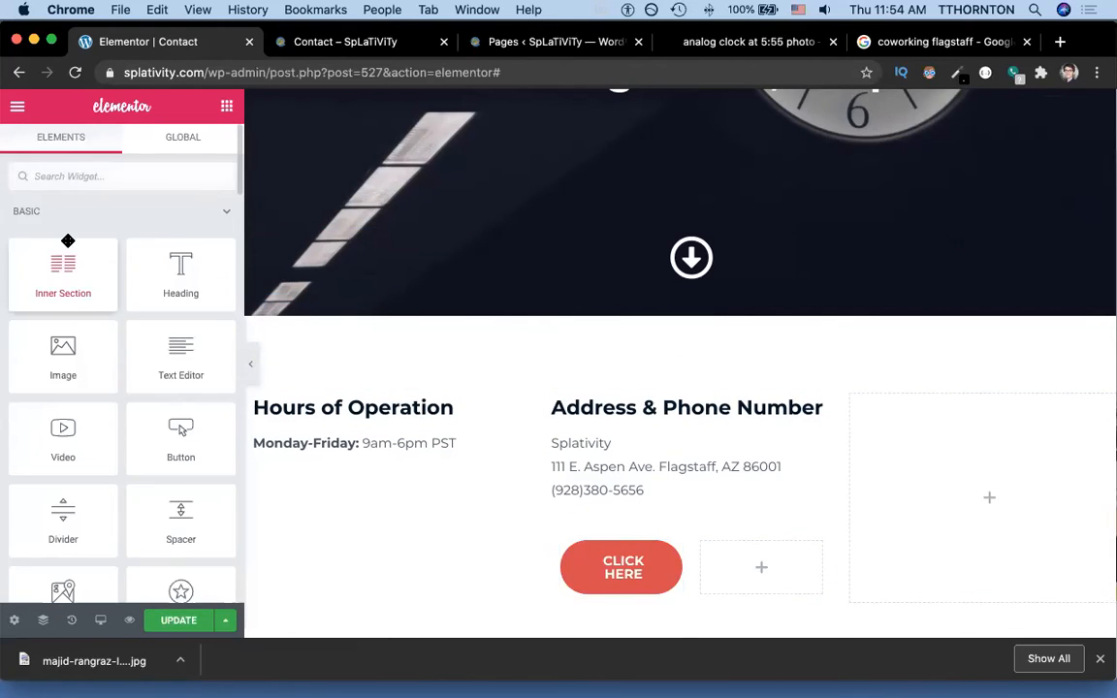
{"action": "type", "text": "bu"}
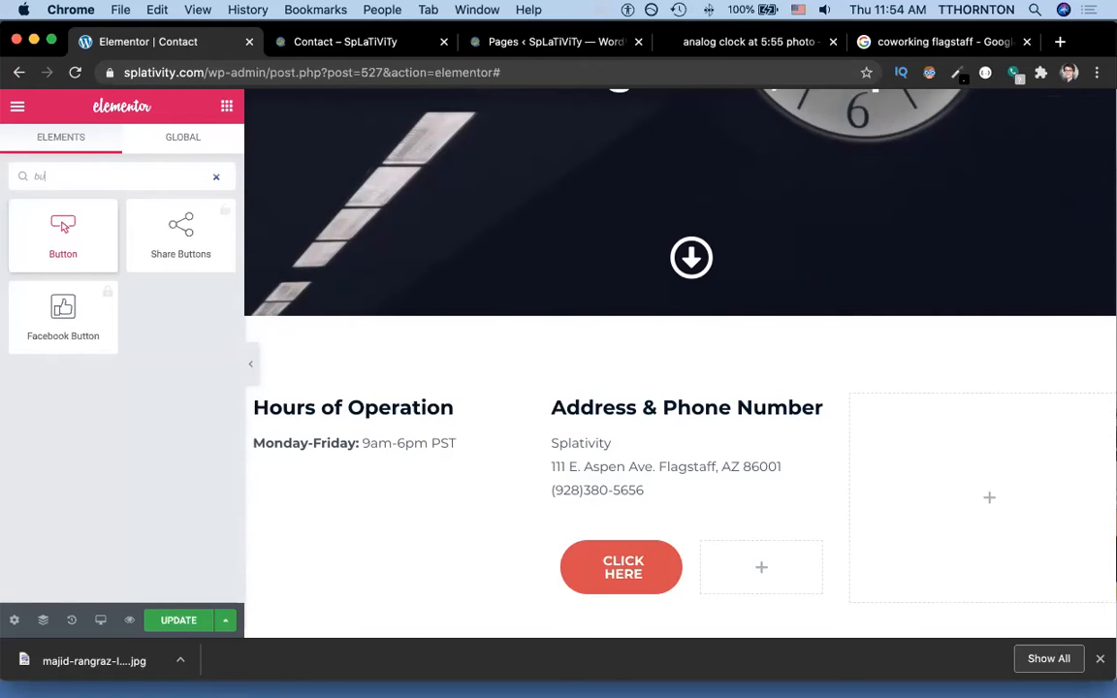
{"action": "left_click_drag", "start_coordinate": [63, 233], "coordinate": [727, 564]}
Relabel the left button 'call us' and select the right button's existing label.
{"action": "left_click", "coordinate": [628, 562]}
{"action": "key", "text": "super+a"}
{"action": "type", "text": "call us"}
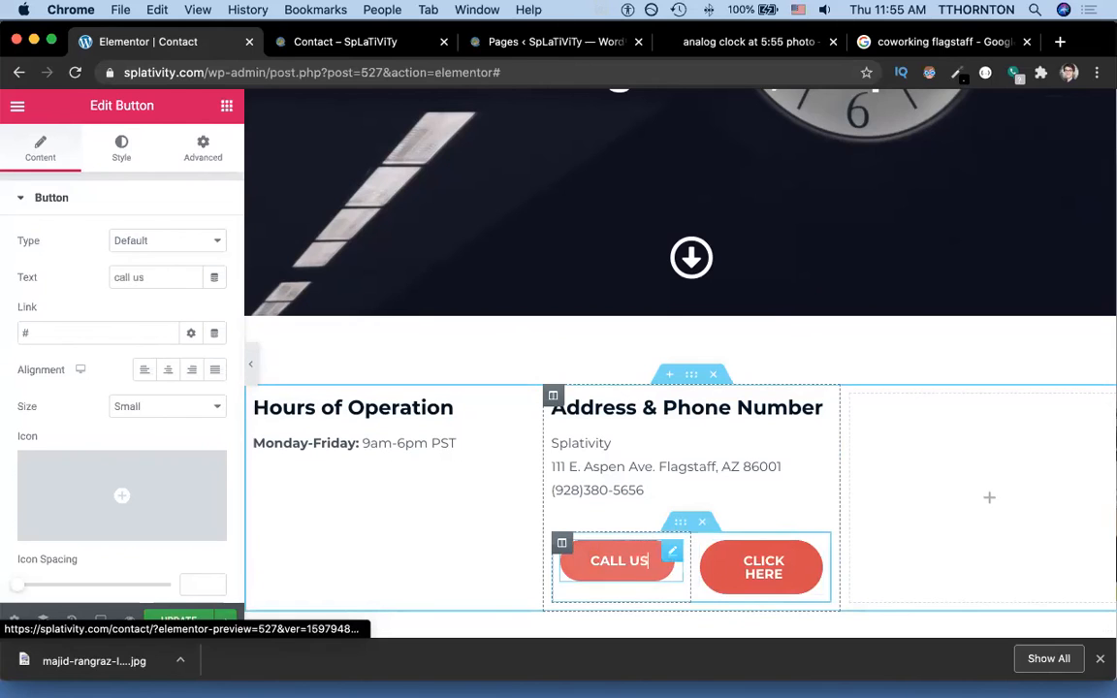
{"action": "left_click", "coordinate": [765, 571]}
{"action": "key", "text": "super+a"}
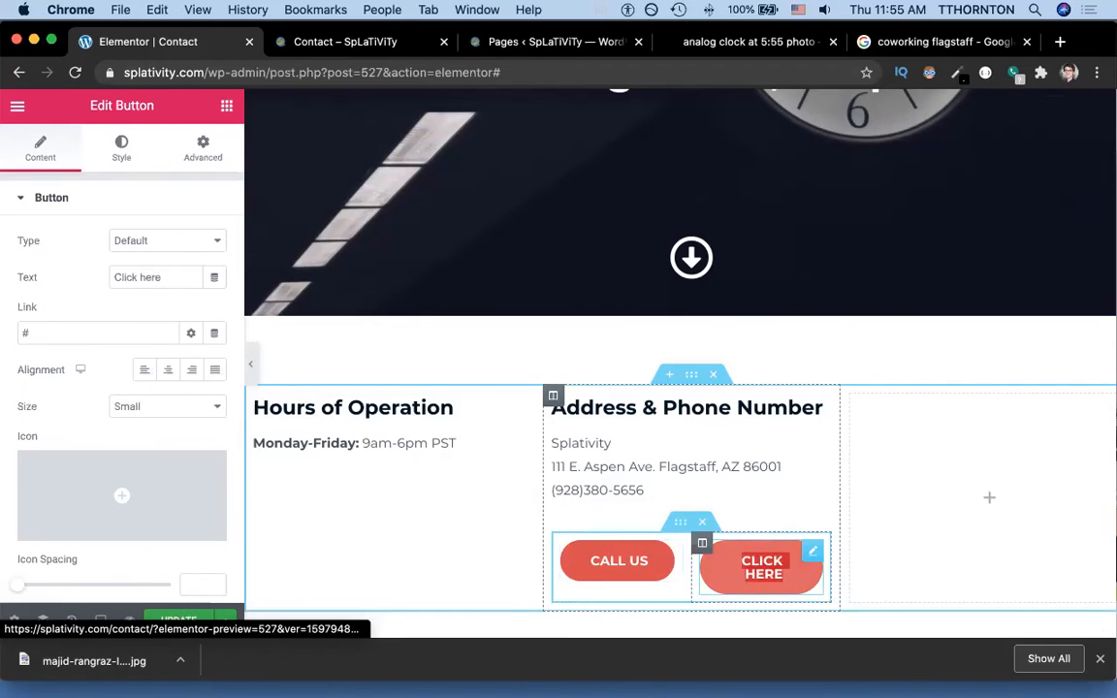
Label the second button 'Email us' and copy the phone number from the address text.
{"action": "type", "text": "Email us"}
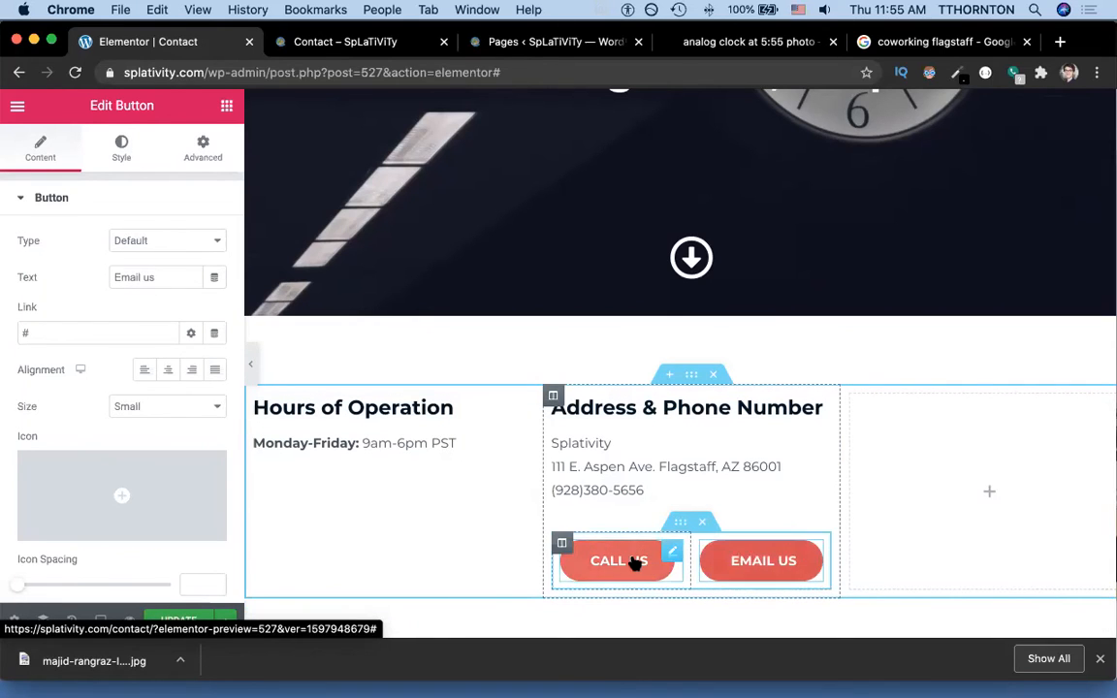
{"action": "left_click", "coordinate": [635, 563]}
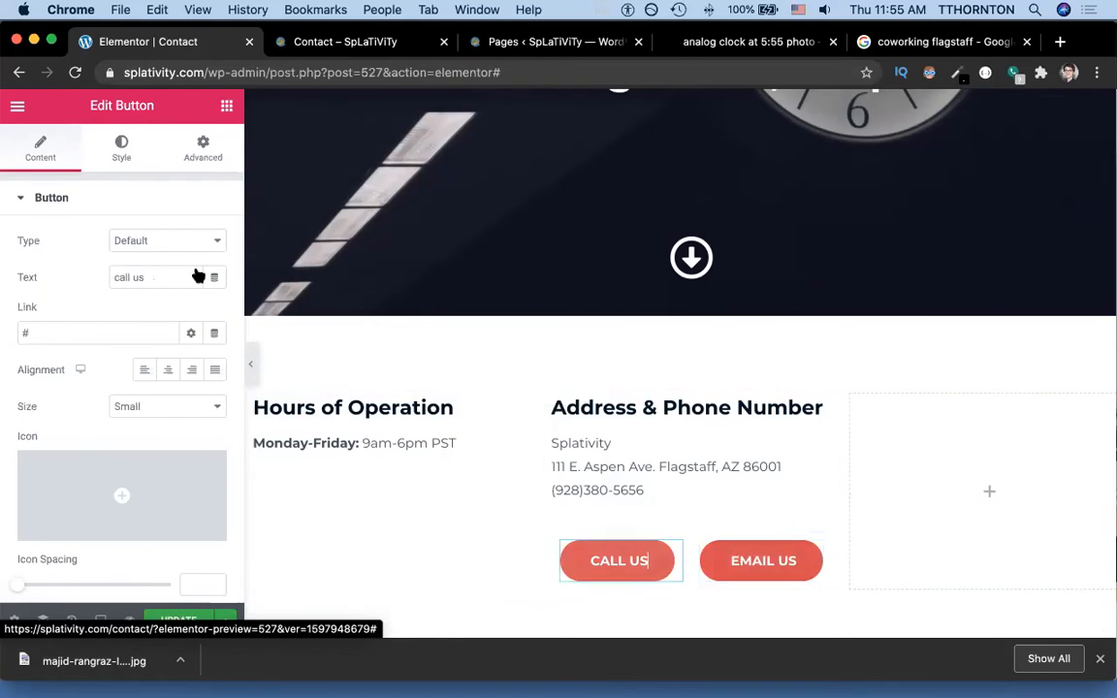
{"action": "double_click", "coordinate": [631, 490]}
{"action": "triple_click", "coordinate": [631, 491]}
{"action": "key", "text": "super+c"}
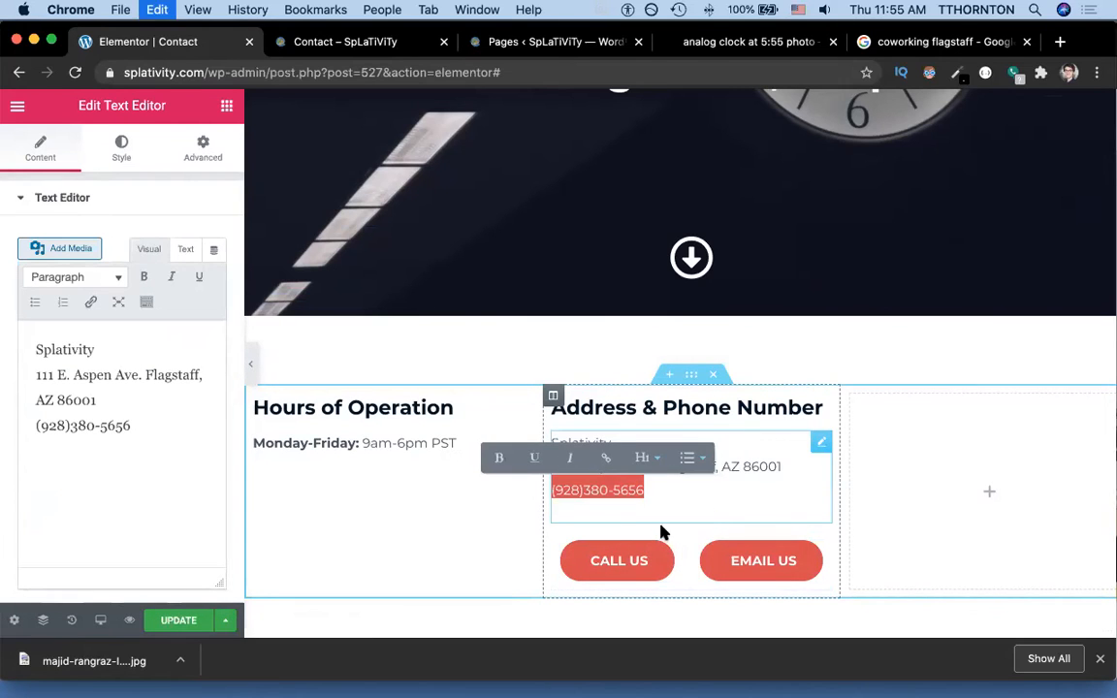
Set the CALL US button's link to tel:+1 followed by the phone number's digits.
{"action": "left_click", "coordinate": [636, 577]}
{"action": "left_click", "coordinate": [78, 333]}
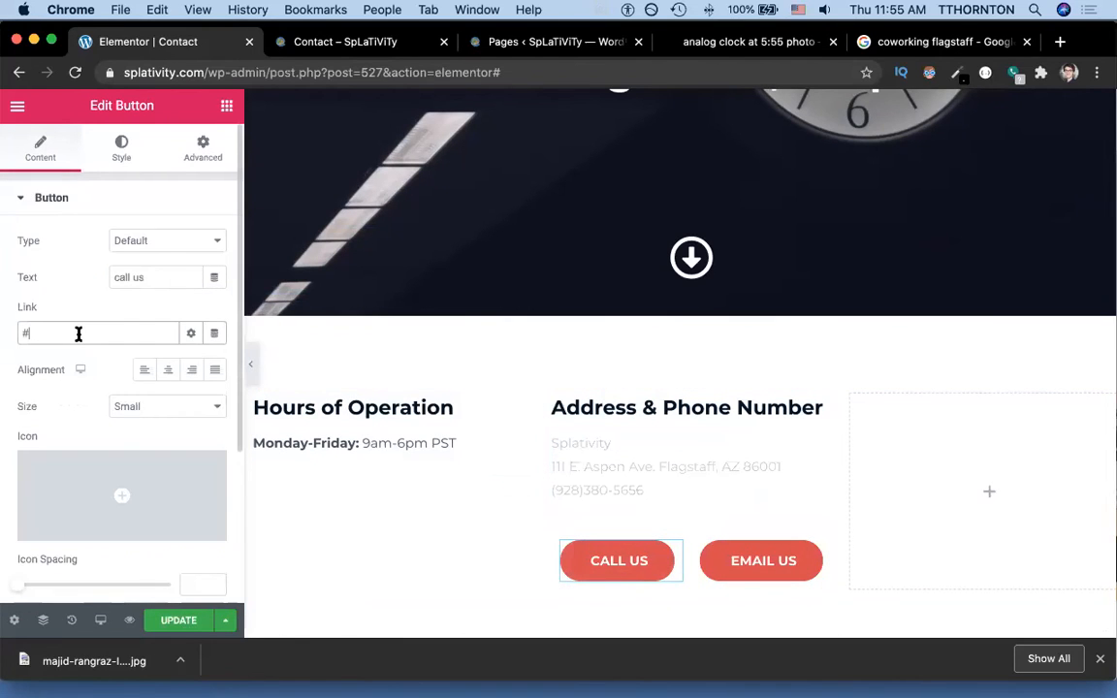
{"action": "key", "text": "BackSpace"}
{"action": "type", "text": "tel:+"}
{"action": "key", "text": "super+v"}
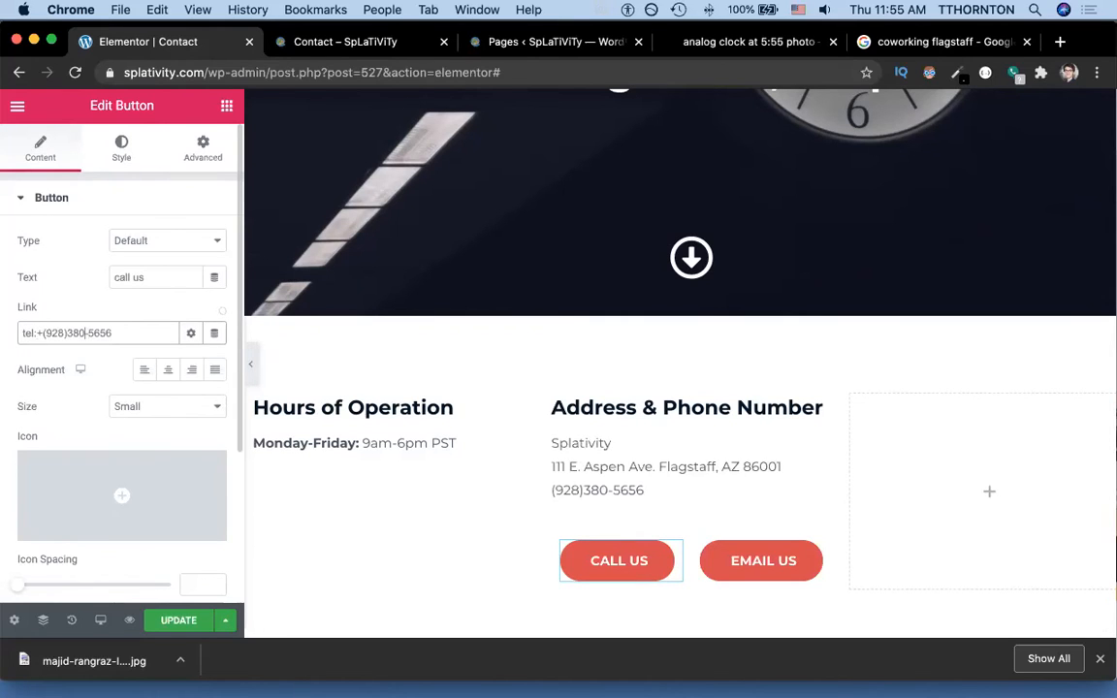
{"action": "key", "text": "BackSpace"}
{"action": "key", "text": "BackSpace"}
{"action": "key", "text": "Left"}
{"action": "key", "text": "Left"}
{"action": "key", "text": "Left"}
{"action": "key", "text": "BackSpace"}
{"action": "type", "text": "1"}
Update the page and reload the live Contact page to check it.
{"action": "left_click", "coordinate": [175, 621]}
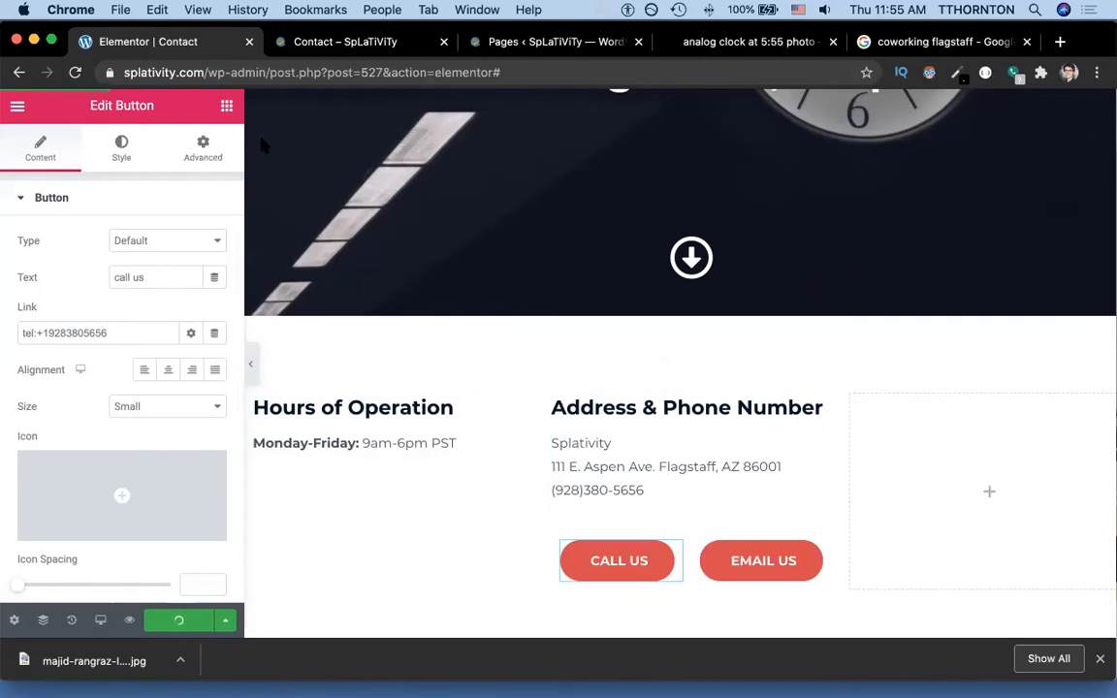
{"action": "left_click", "coordinate": [337, 44]}
{"action": "key", "text": "super+r"}
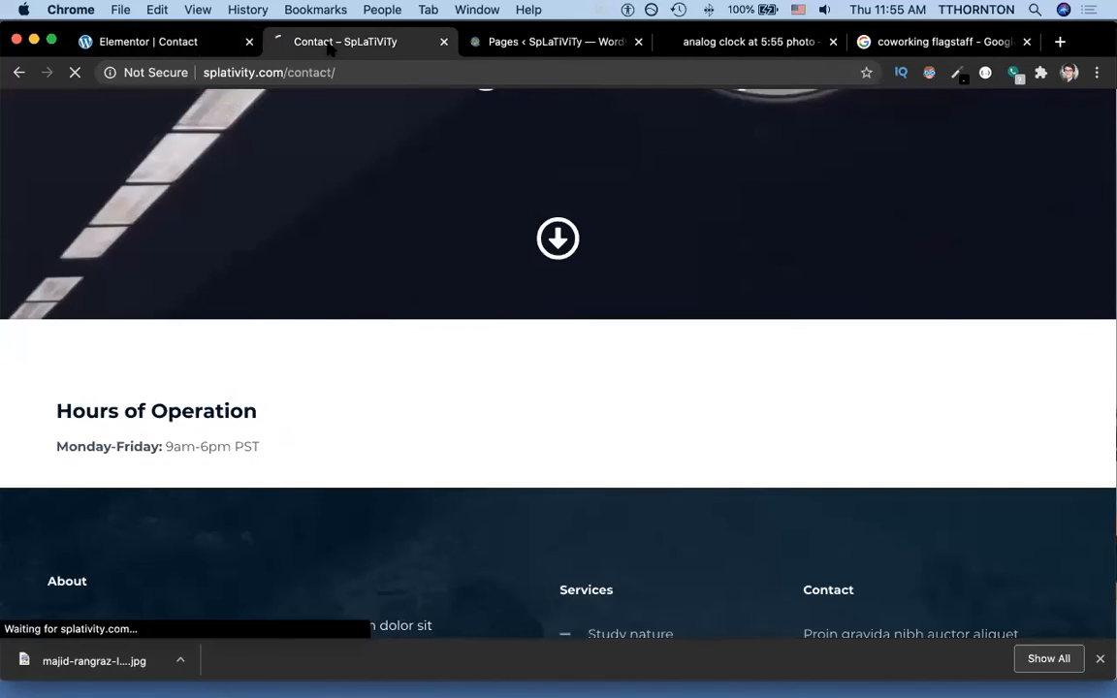
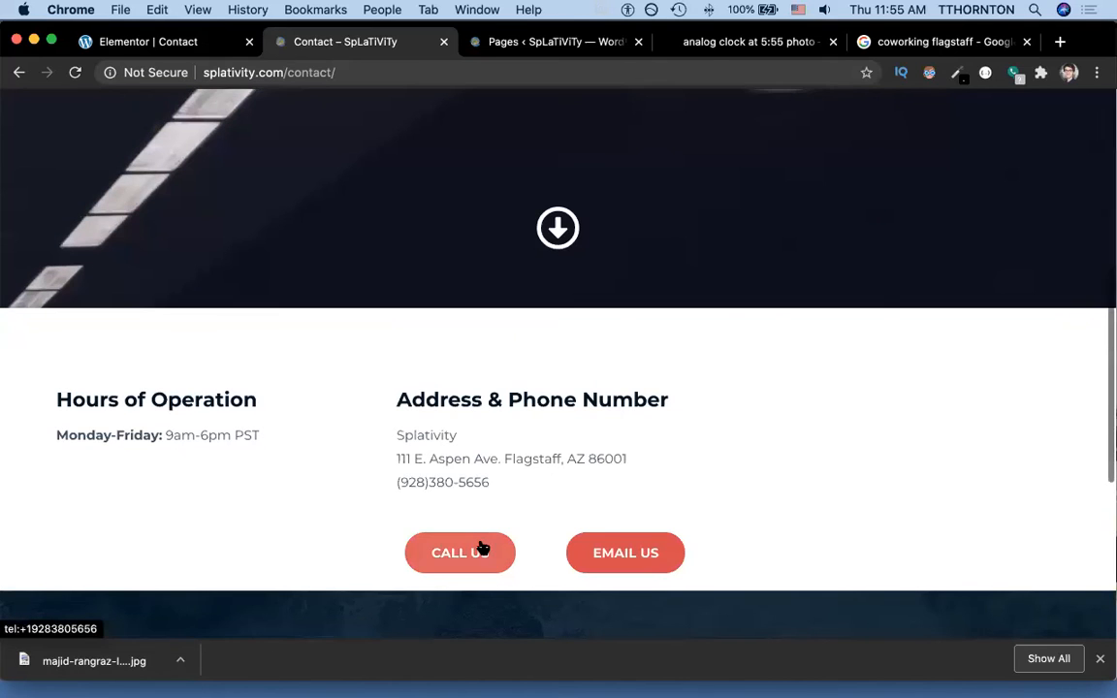
Test the live CALL US link, then return to the editor with the EMAIL US button selected.
{"action": "left_click", "coordinate": [479, 549]}
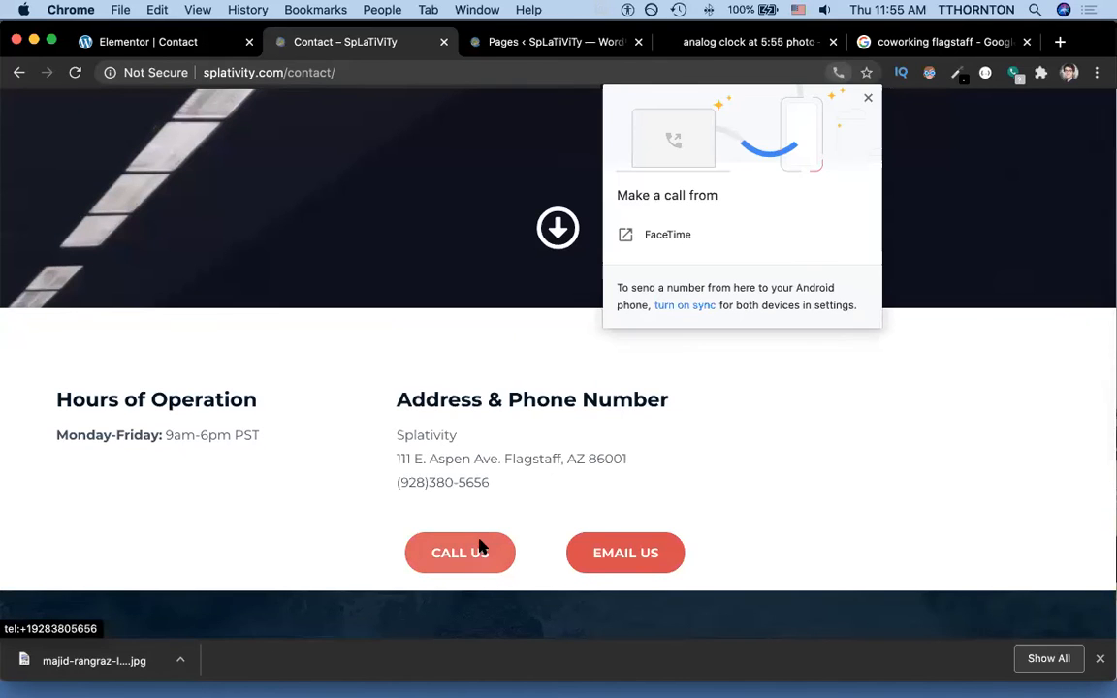
{"action": "left_click", "coordinate": [870, 100]}
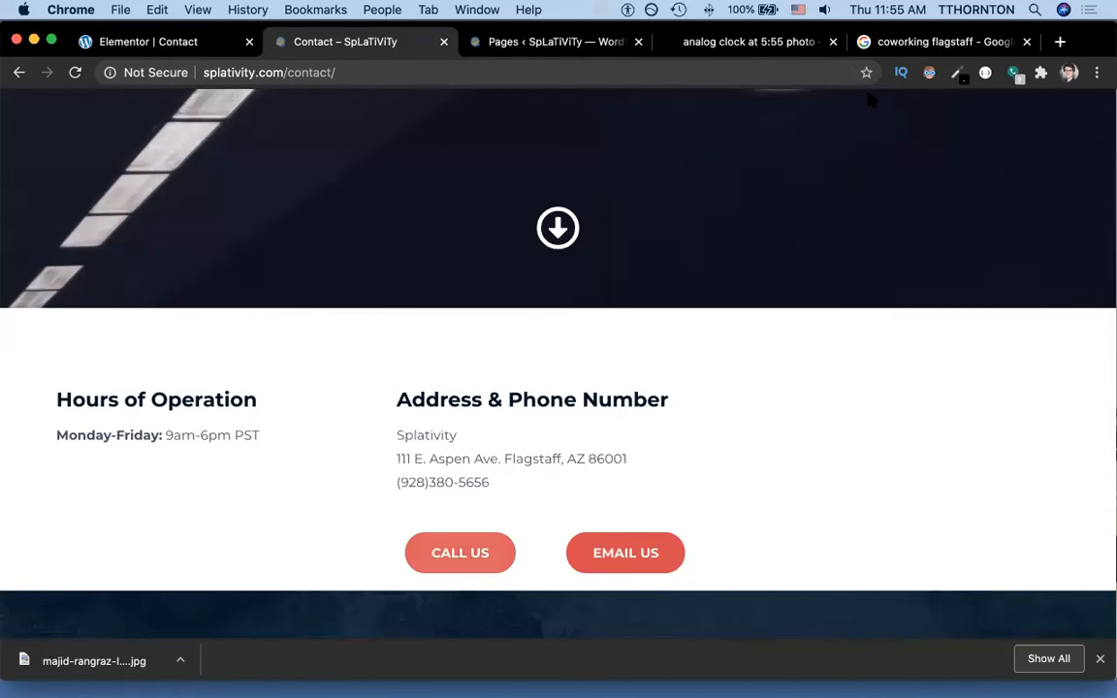
{"action": "left_click", "coordinate": [192, 42]}
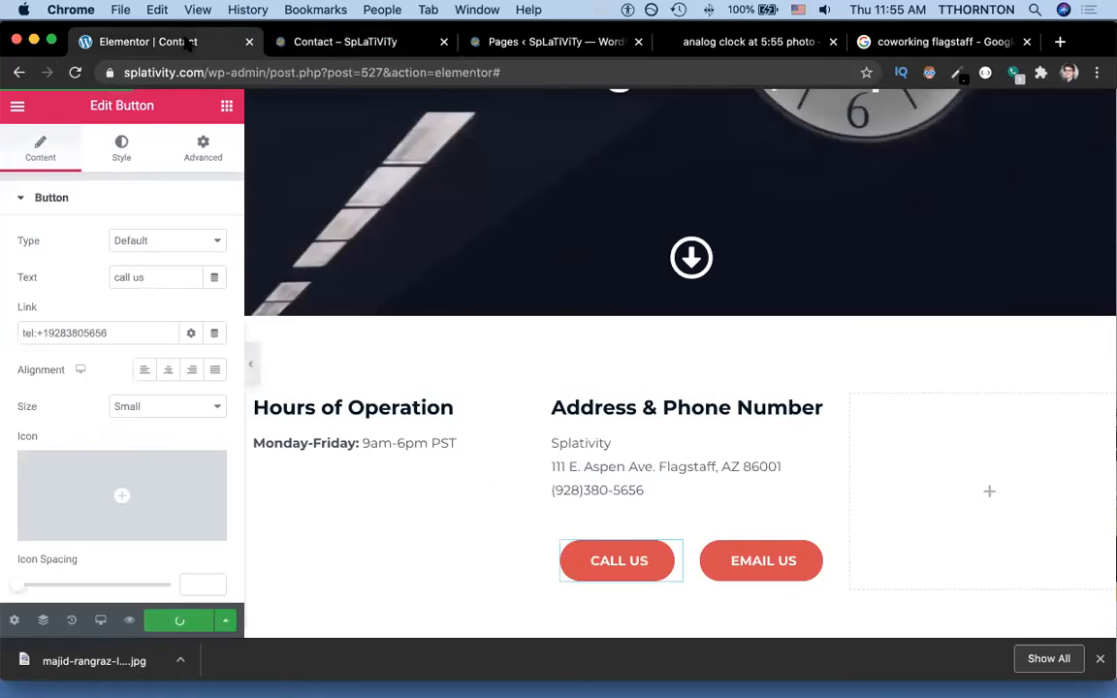
{"action": "left_click", "coordinate": [758, 568]}
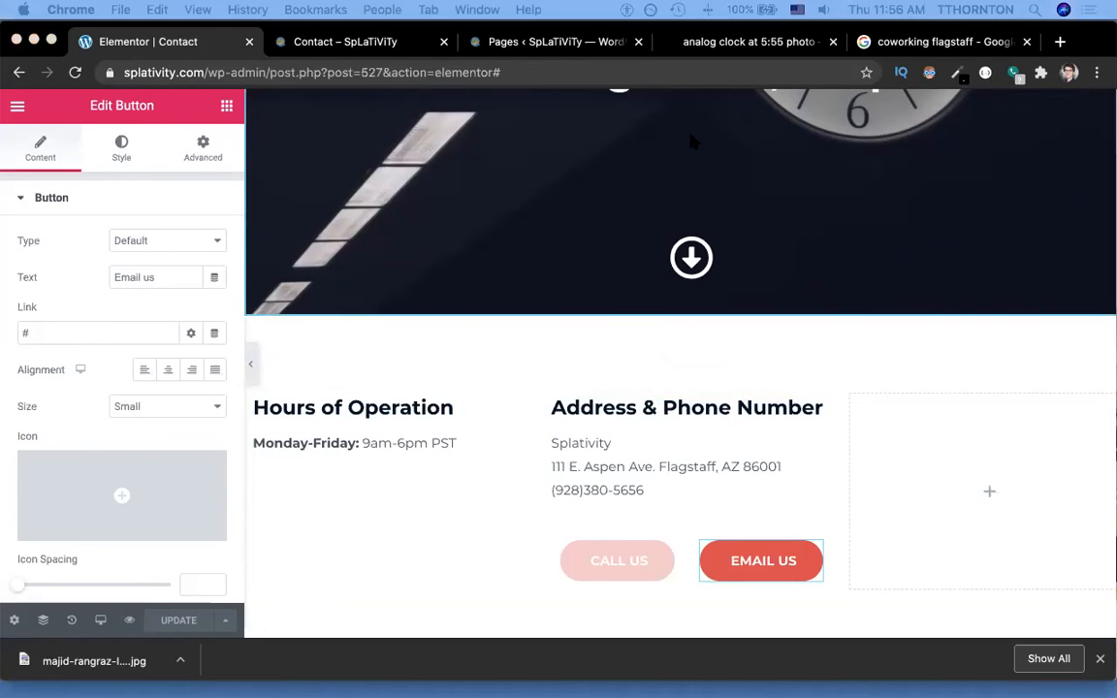
{"action": "key", "text": "super+`"}
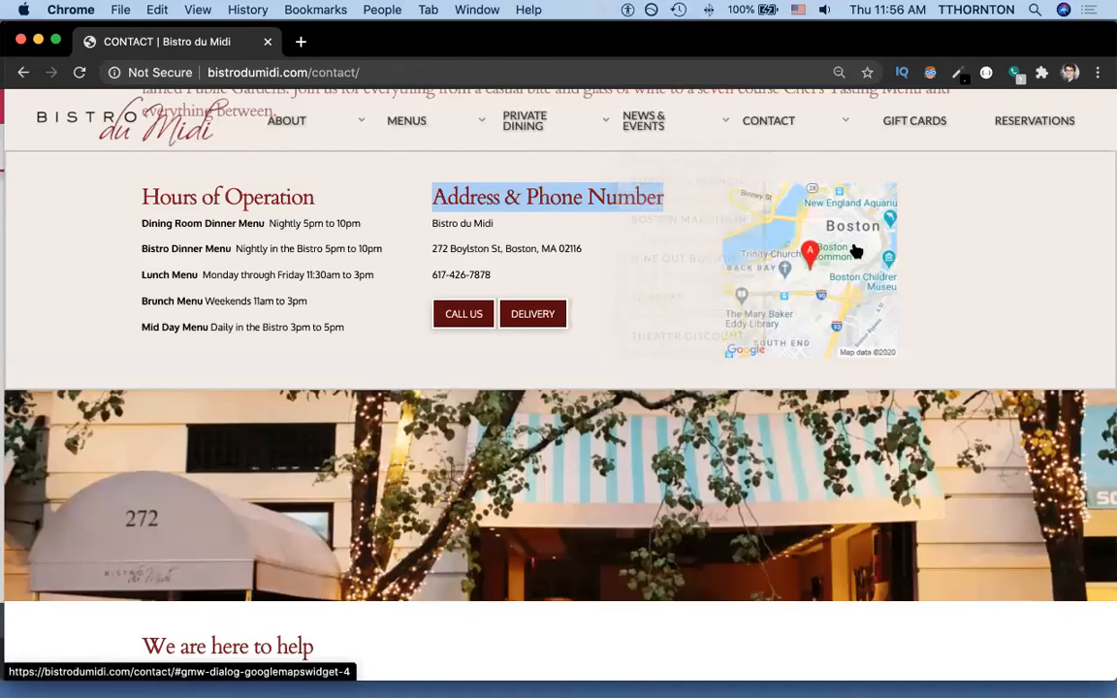
{"action": "key", "text": "super+`"}
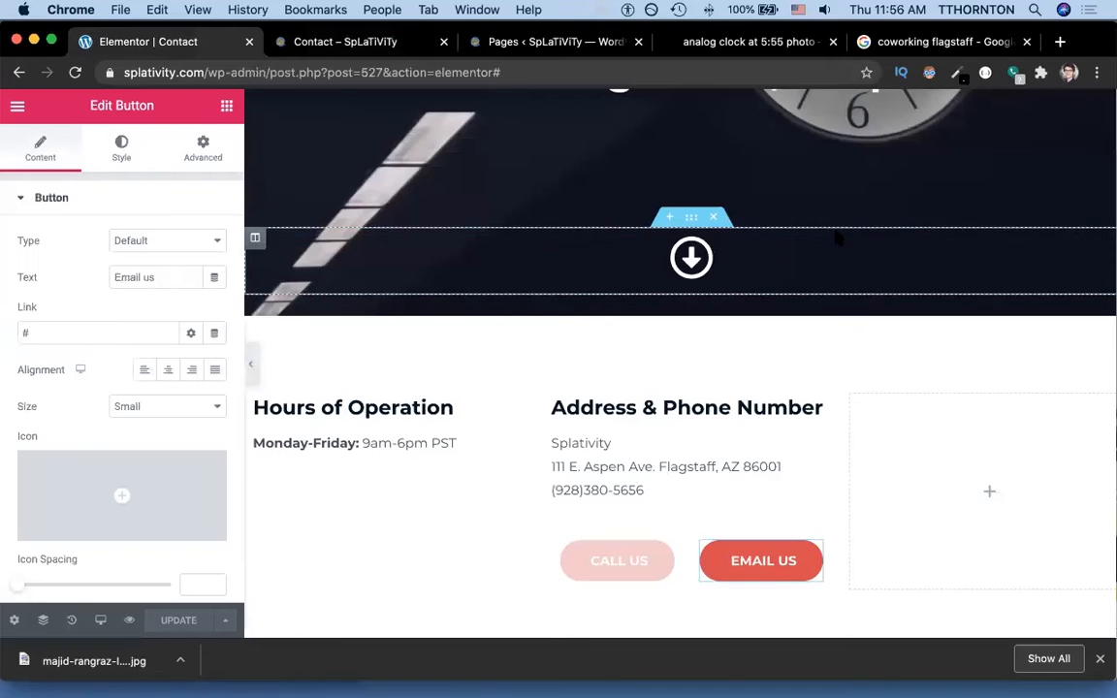
{"action": "left_click", "coordinate": [17, 107]}
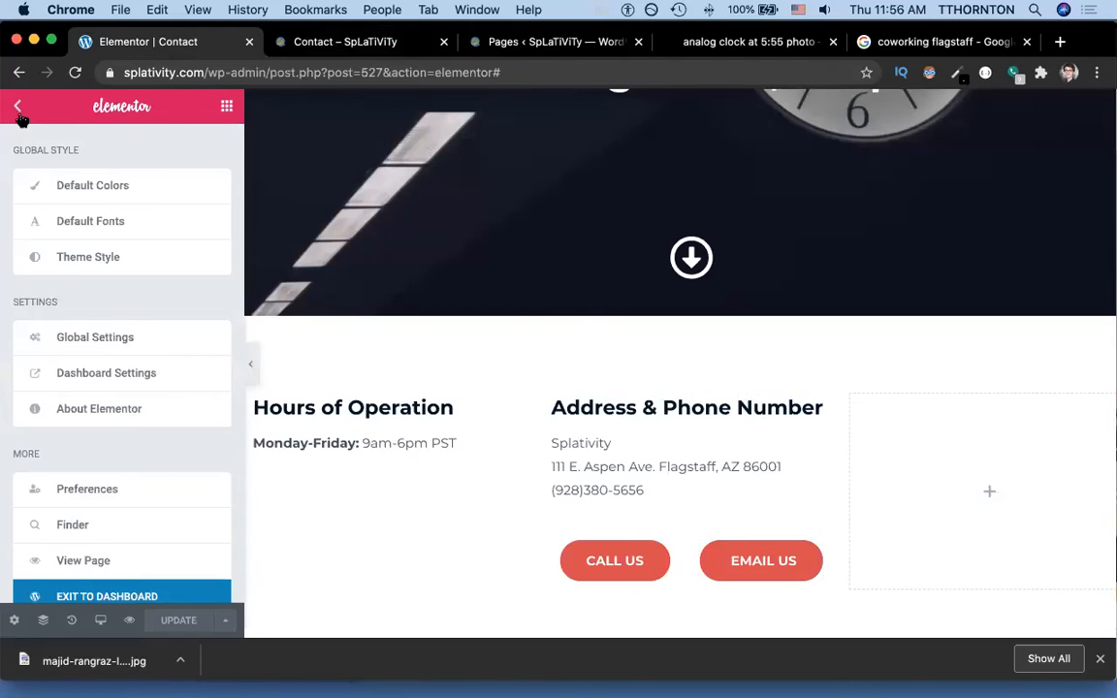
Add a Google Maps widget for 111 E. Aspen Ave Flagstaff AZ 86001 at zoom 15 to the third column.
{"action": "left_click", "coordinate": [18, 107]}
{"action": "type", "text": "map"}
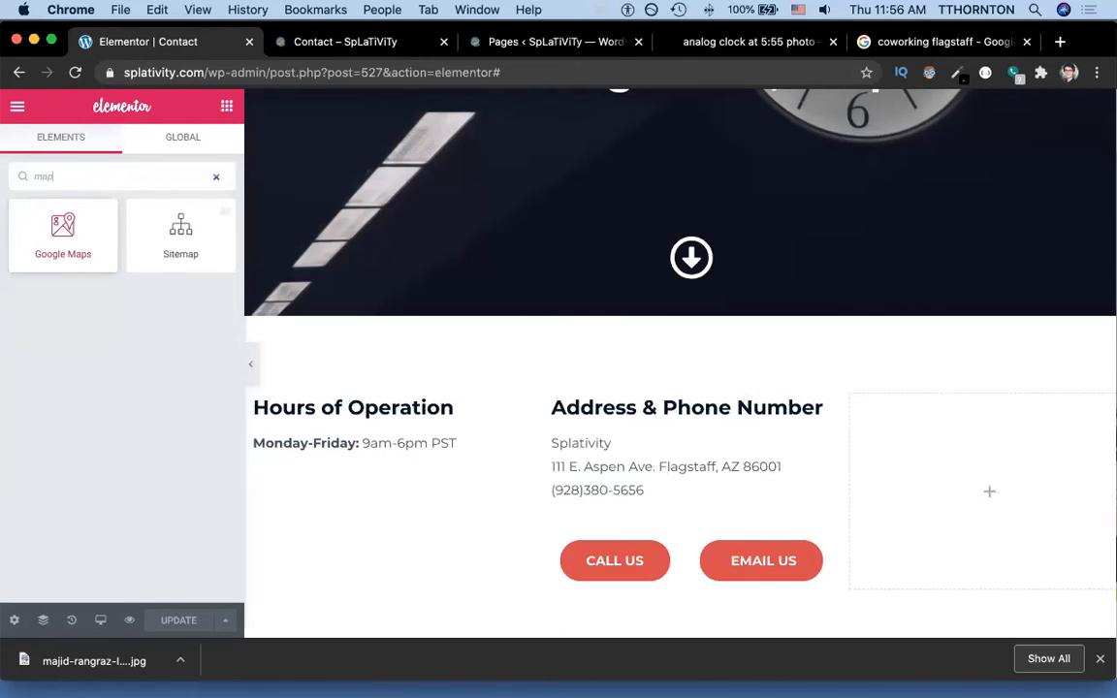
{"action": "left_click_drag", "start_coordinate": [67, 237], "coordinate": [966, 491]}
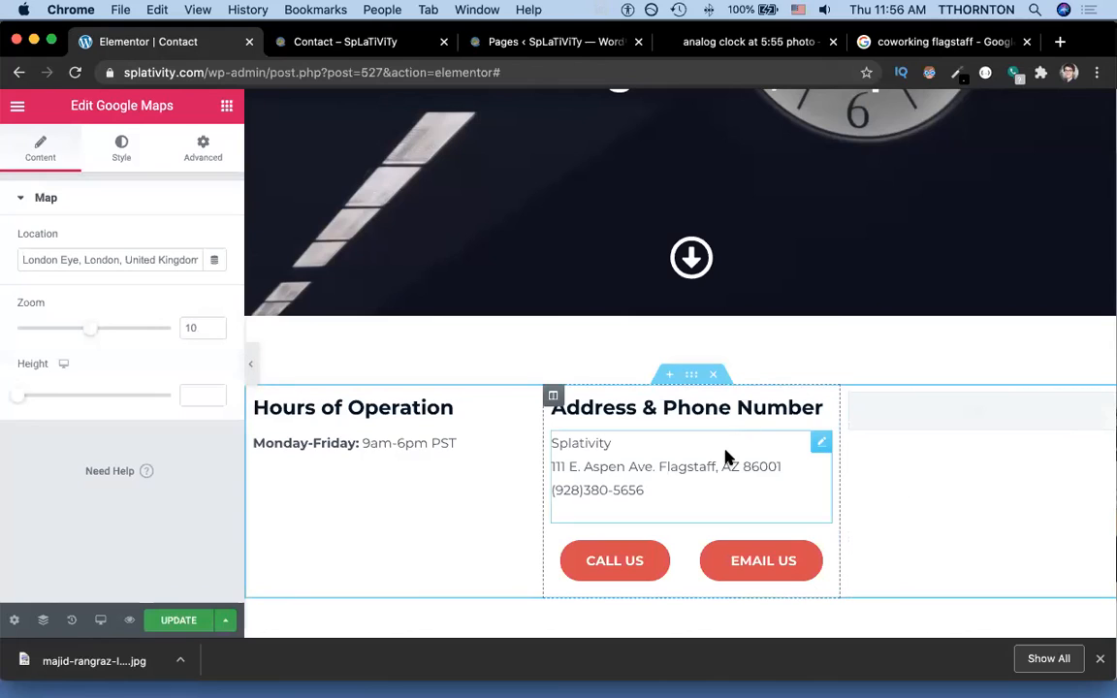
{"action": "triple_click", "coordinate": [106, 260]}
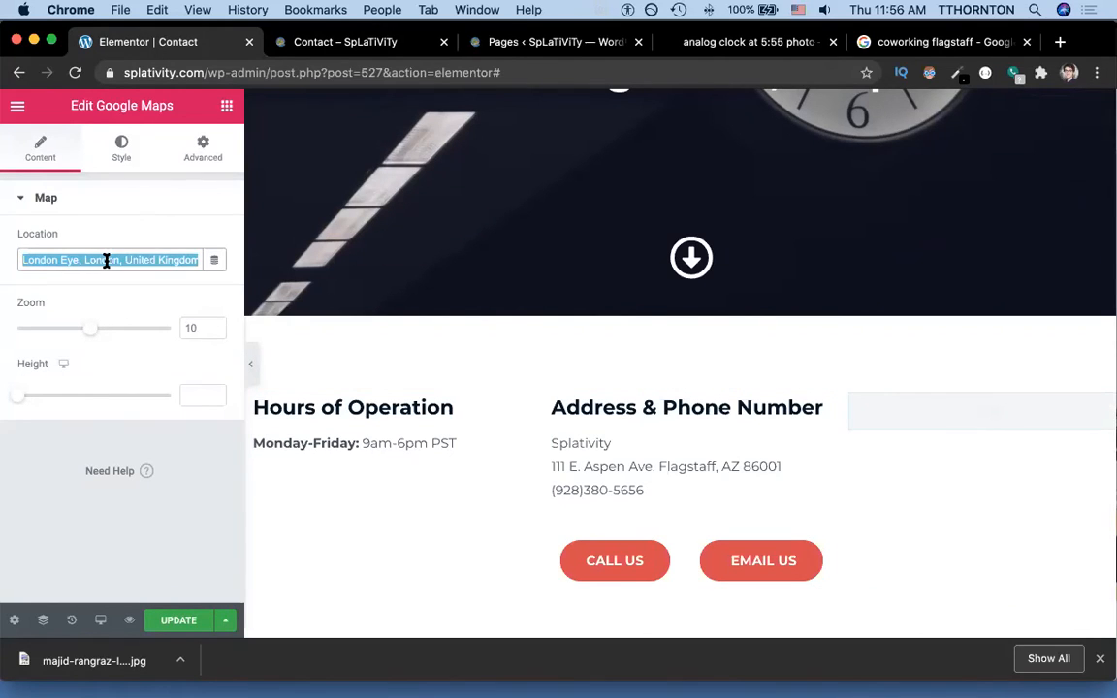
{"action": "type", "text": "111 E. Aspen Ave Flagstaff AZ"}
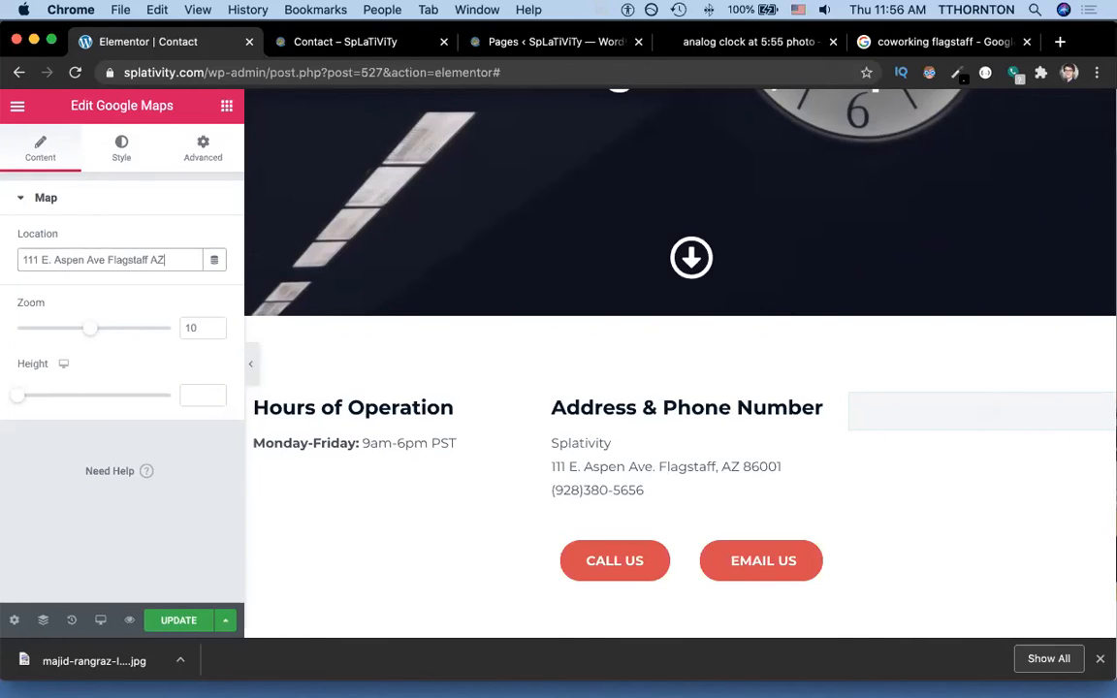
{"action": "type", "text": " 86001"}
{"action": "left_click", "coordinate": [190, 623]}
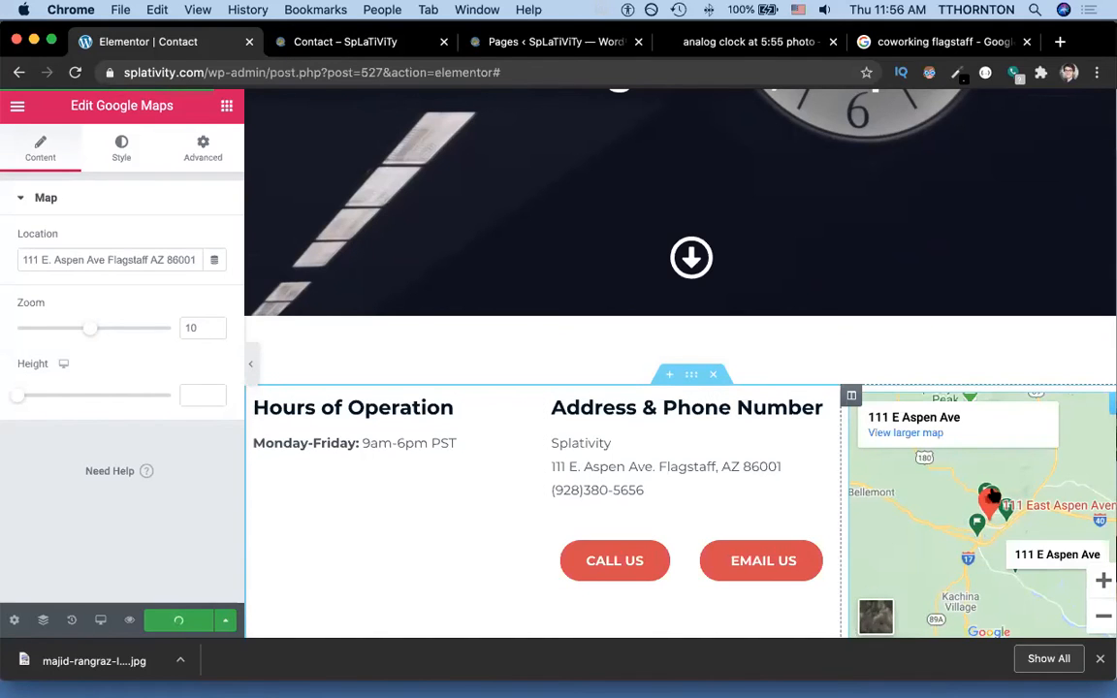
{"action": "left_click", "coordinate": [198, 328]}
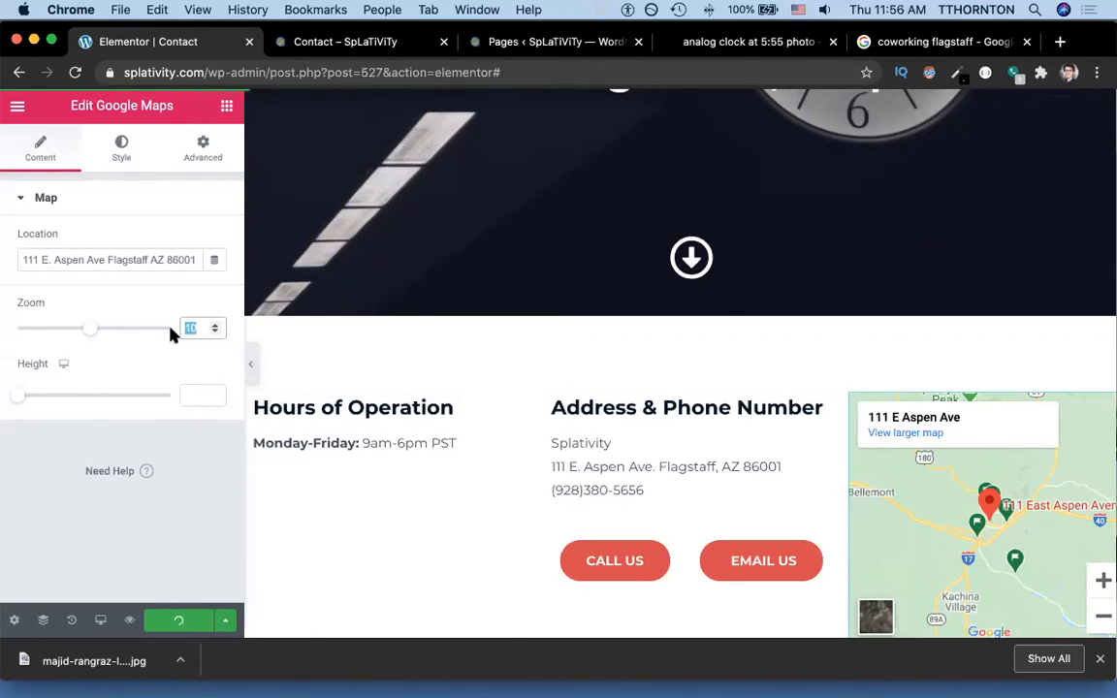
{"action": "type", "text": "15"}
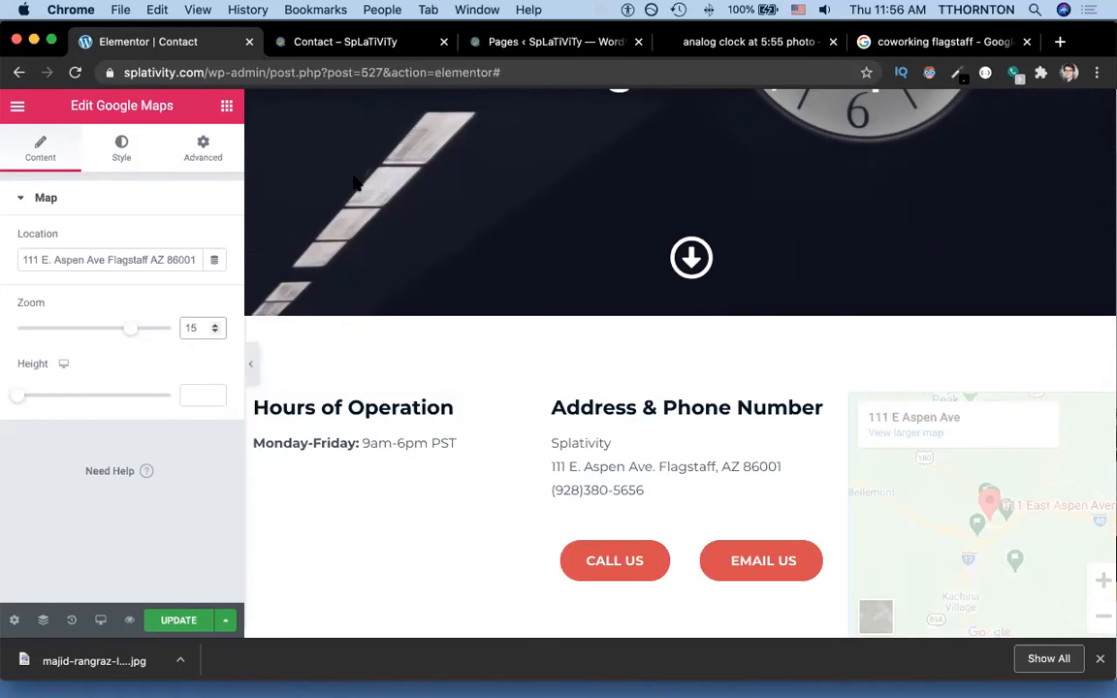
{"action": "left_click", "coordinate": [323, 43]}
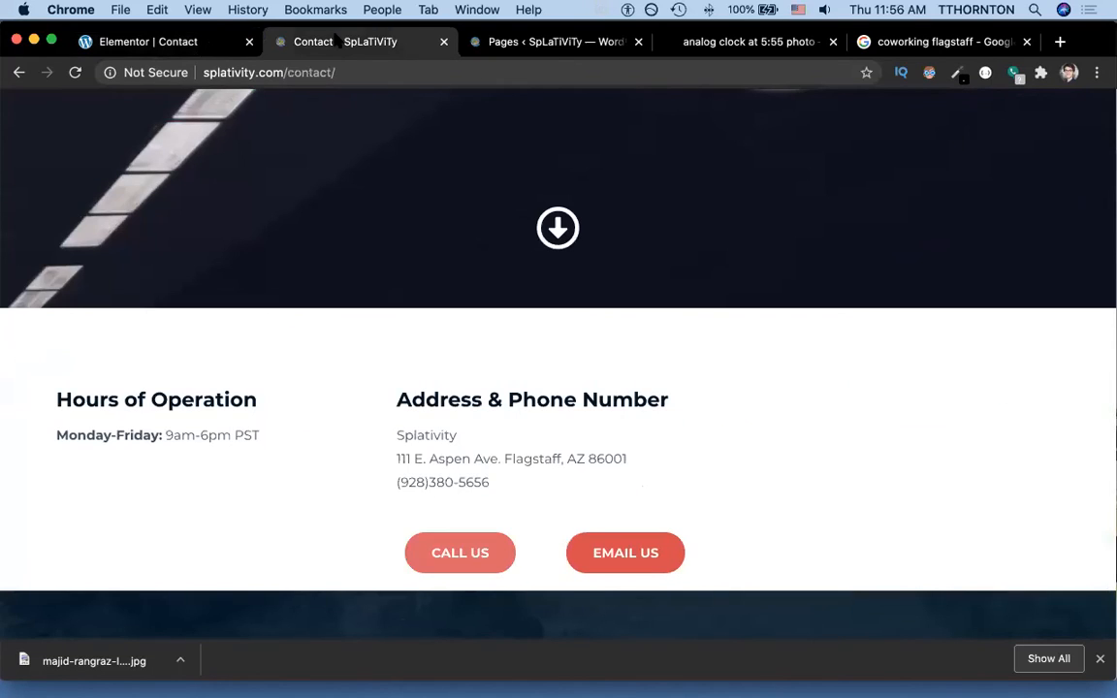
Reload the live Contact page and scroll to the Flagstaff map beside the address.
{"action": "key", "text": "super+r"}
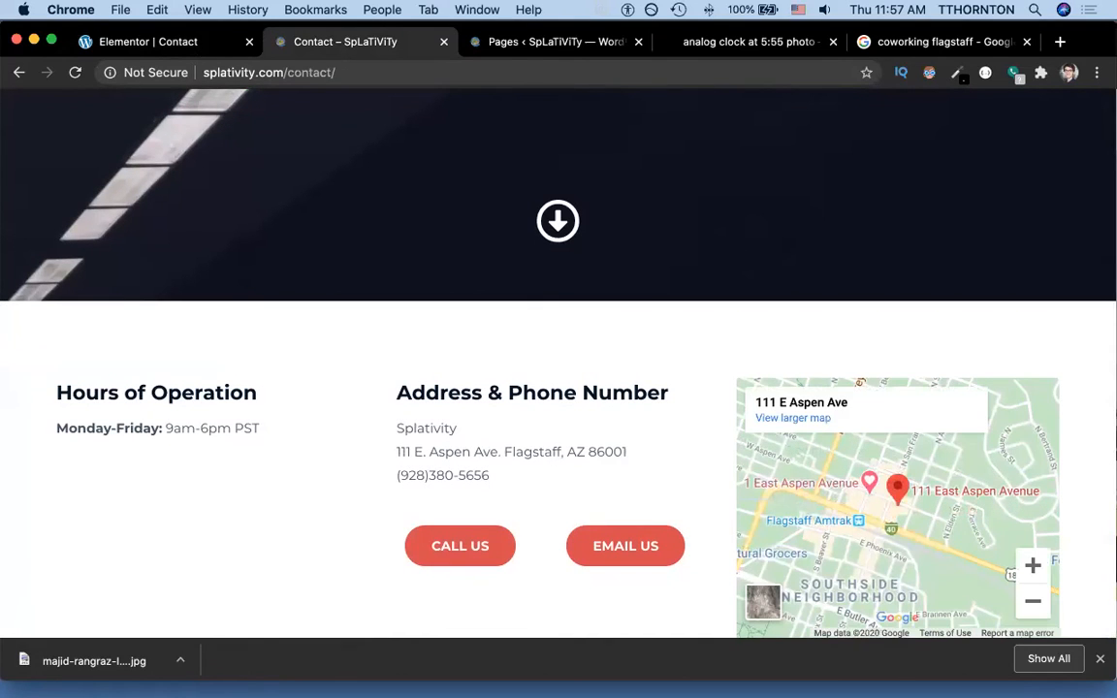
{"action": "key", "text": "super+grave"}
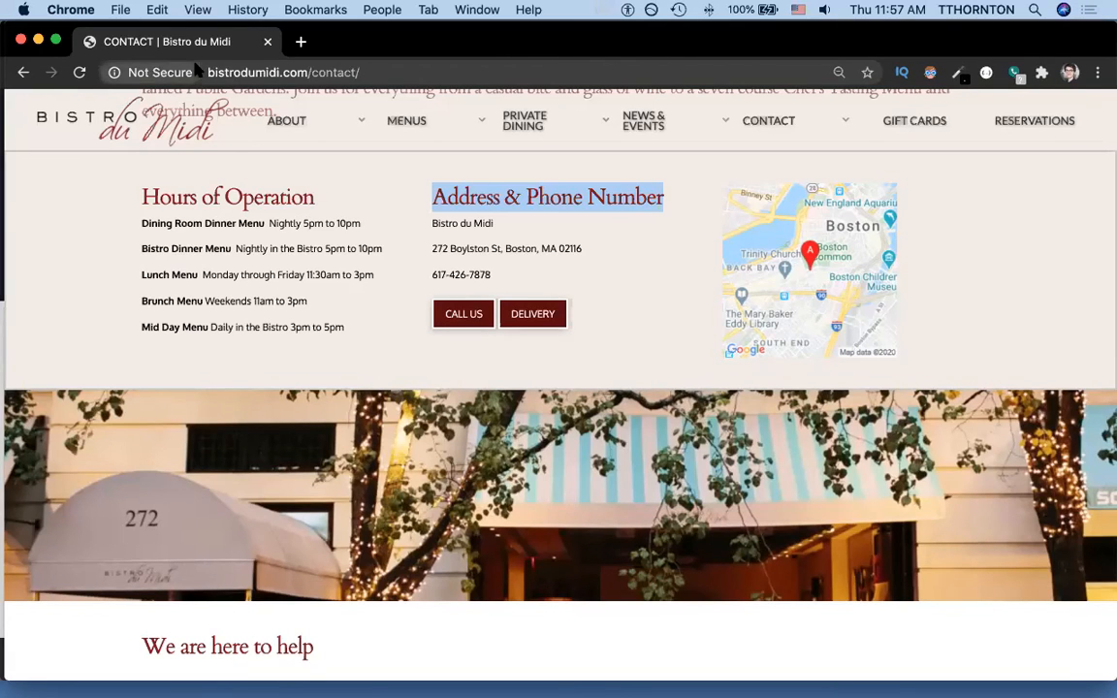
{"action": "key", "text": "super+grave"}
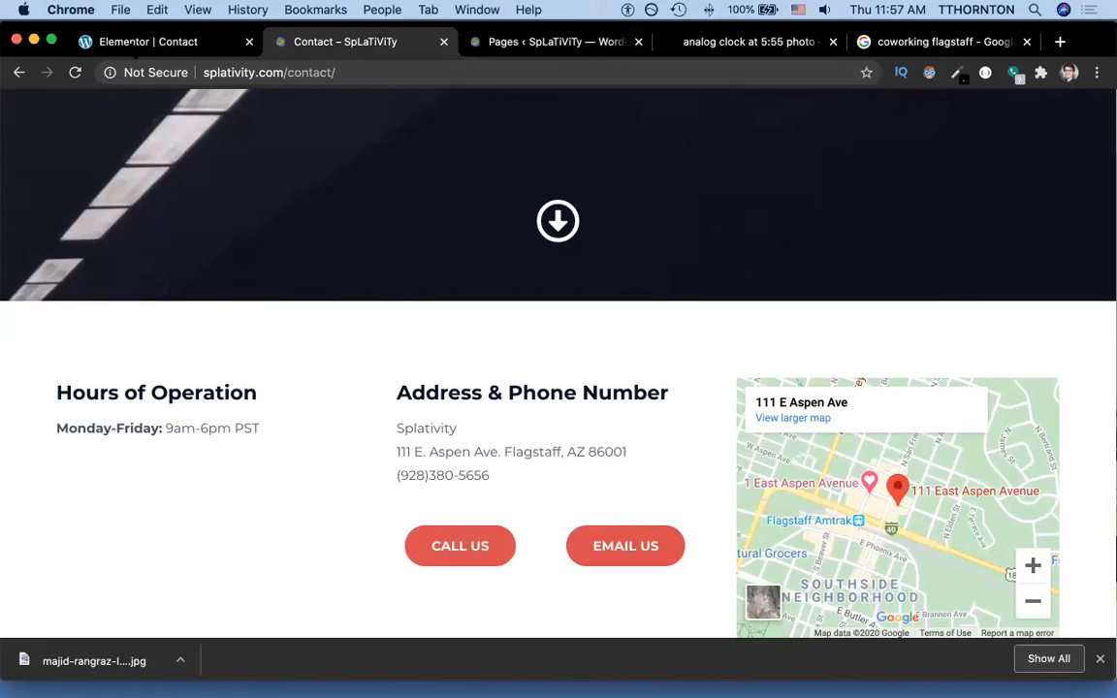
{"action": "scroll", "coordinate": [344, 317], "scroll_direction": "up", "scroll_amount": 10}
{"action": "scroll", "coordinate": [345, 317], "scroll_direction": "down", "scroll_amount": 15}
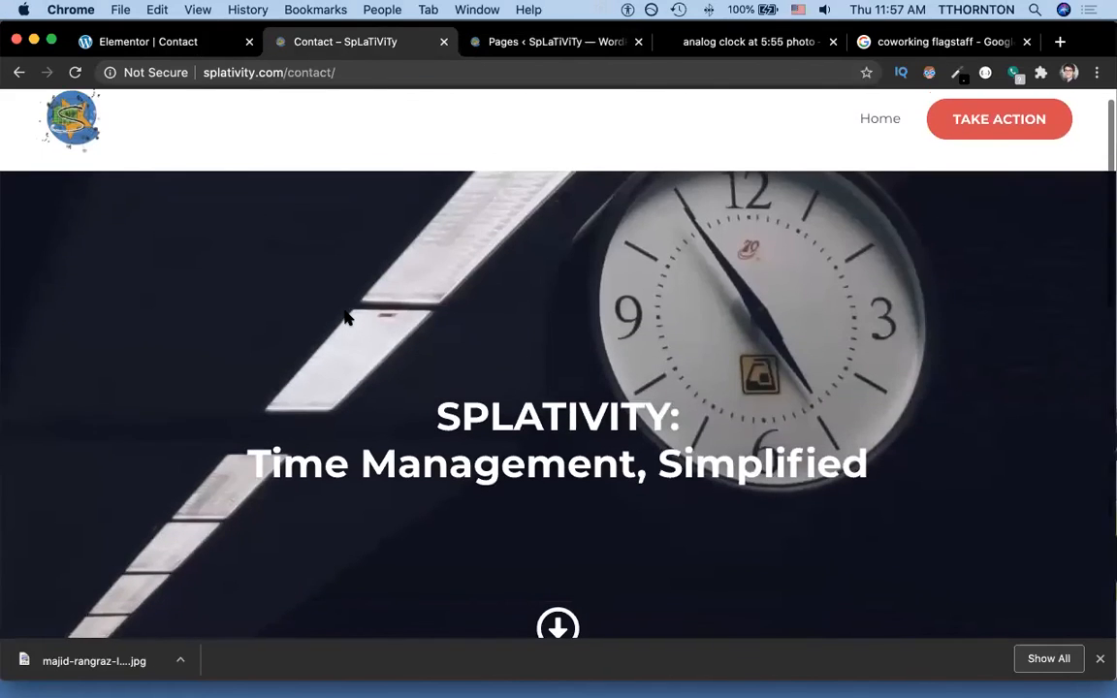
{"action": "scroll", "coordinate": [344, 317], "scroll_direction": "up", "scroll_amount": 15}
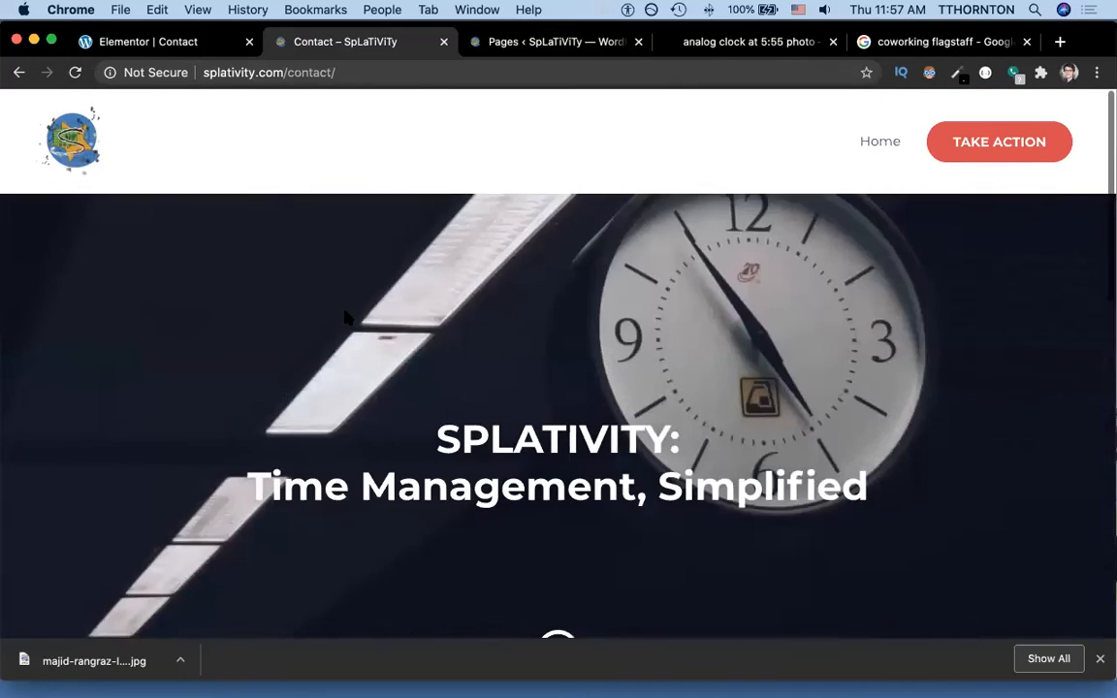
{"action": "scroll", "coordinate": [506, 268], "scroll_direction": "down", "scroll_amount": 3}
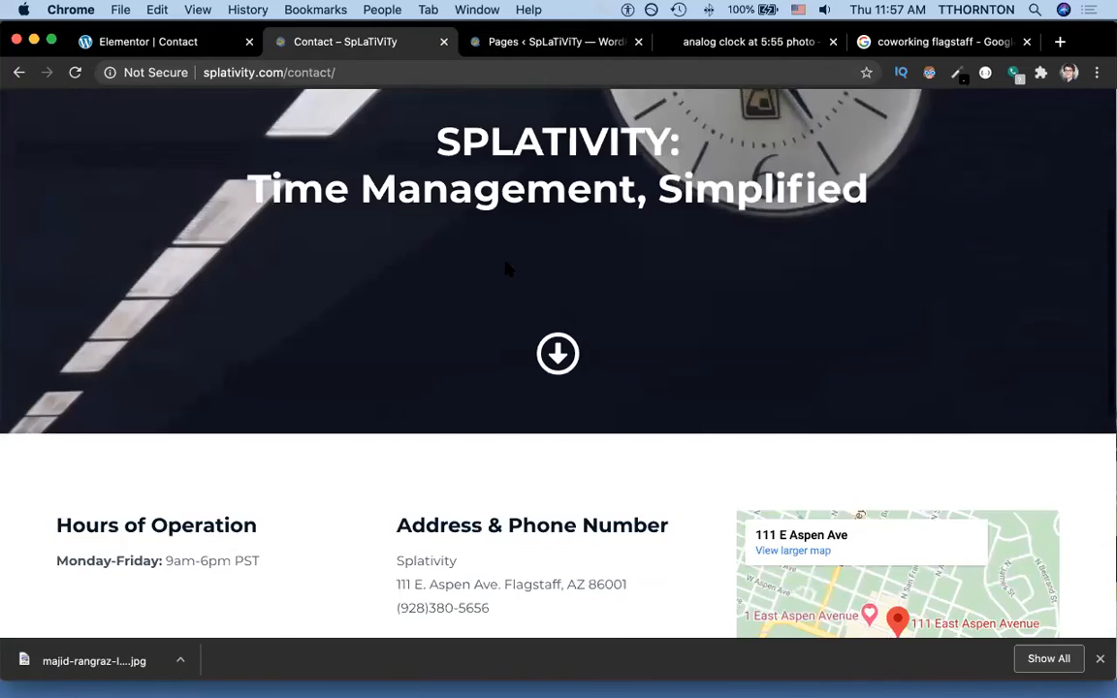
{"action": "scroll", "coordinate": [506, 267], "scroll_direction": "down", "scroll_amount": 4}
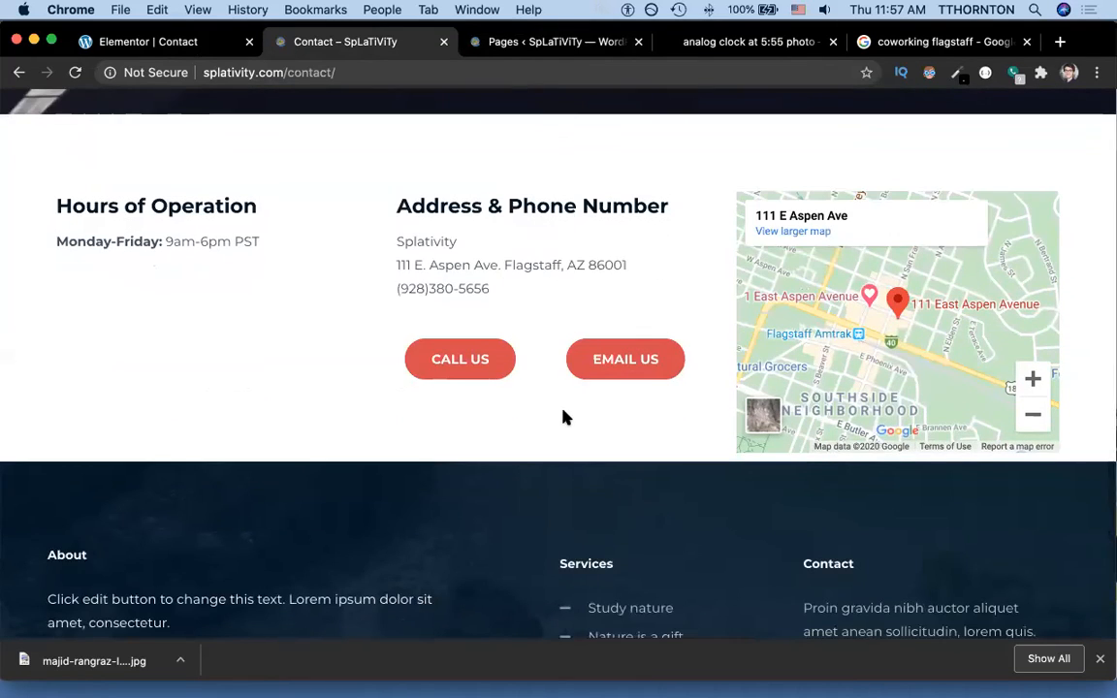
Insert a single-column section beneath the hours, address and map row.
{"action": "left_click", "coordinate": [162, 49]}
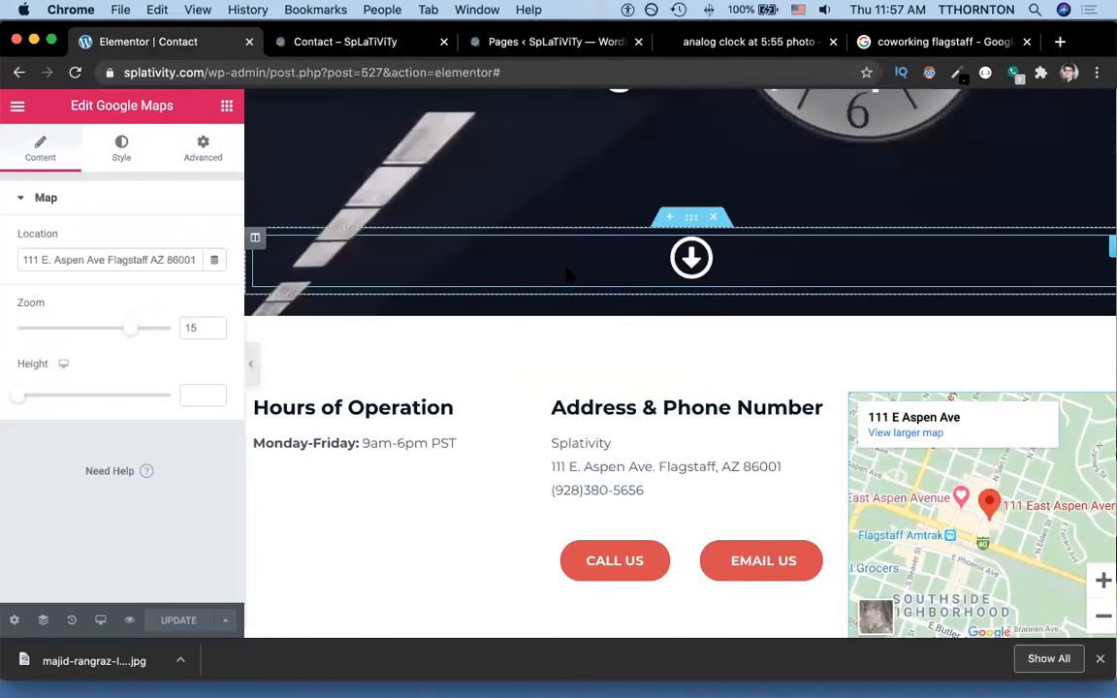
{"action": "scroll", "coordinate": [568, 275], "scroll_direction": "up", "scroll_amount": 4}
{"action": "scroll", "coordinate": [568, 276], "scroll_direction": "down", "scroll_amount": 5}
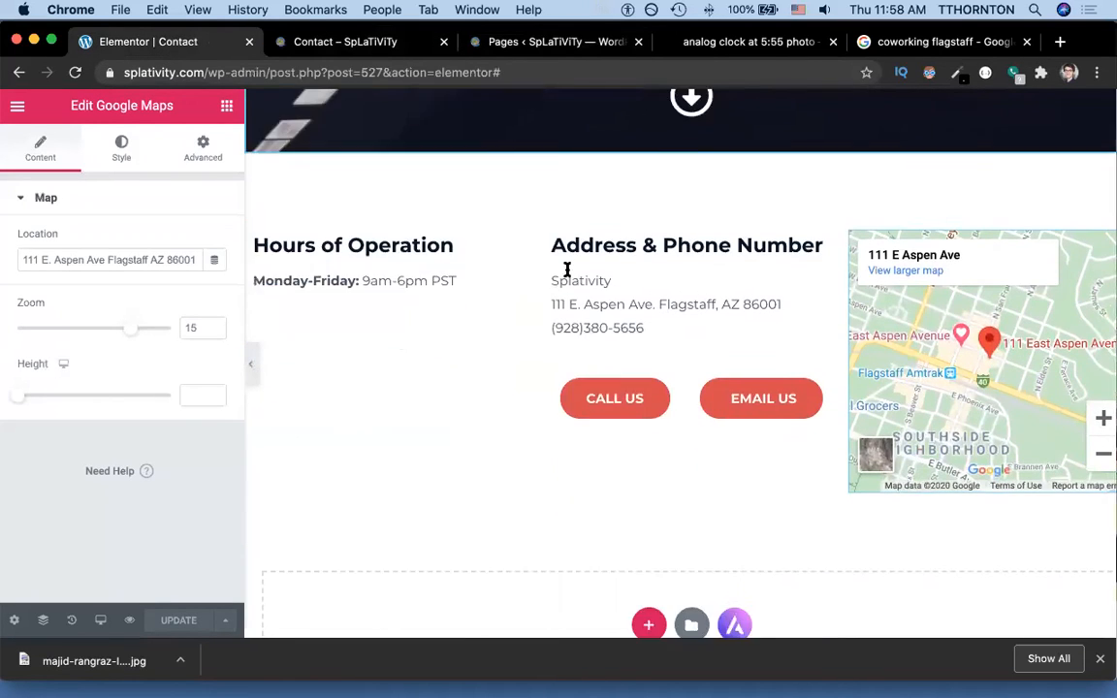
{"action": "left_click", "coordinate": [649, 568]}
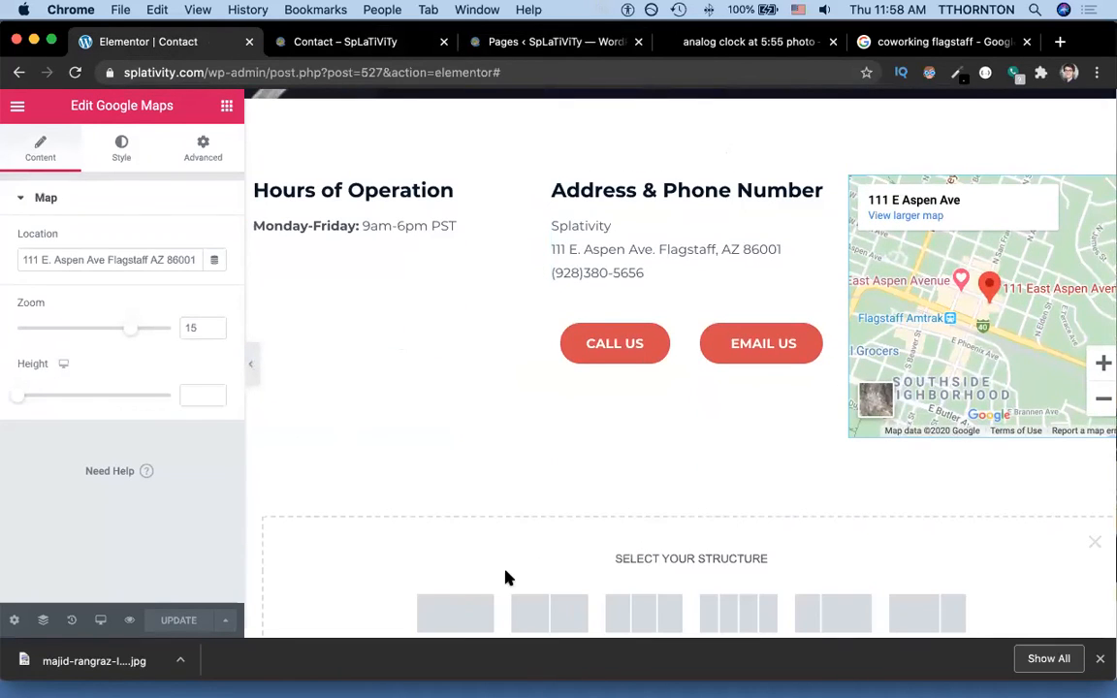
{"action": "left_click", "coordinate": [454, 609]}
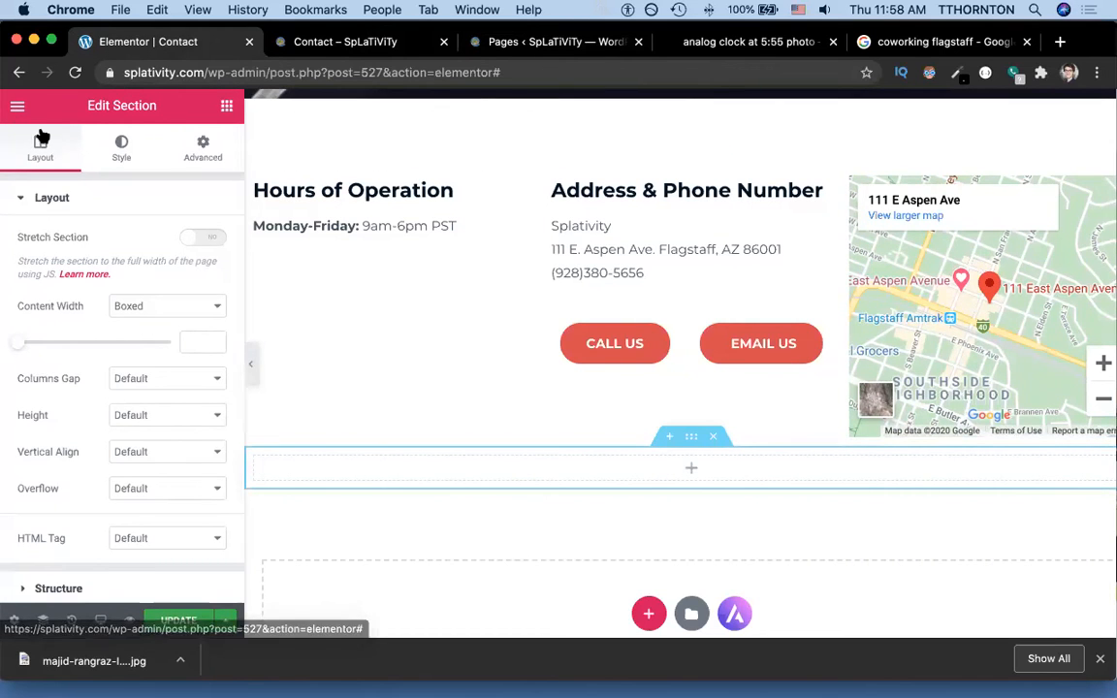
{"action": "left_click", "coordinate": [15, 107]}
Screenshot the Click Co+Work storefront photo from Google Maps and go back to the editor.
{"action": "left_click", "coordinate": [17, 106]}
{"action": "left_click", "coordinate": [931, 42]}
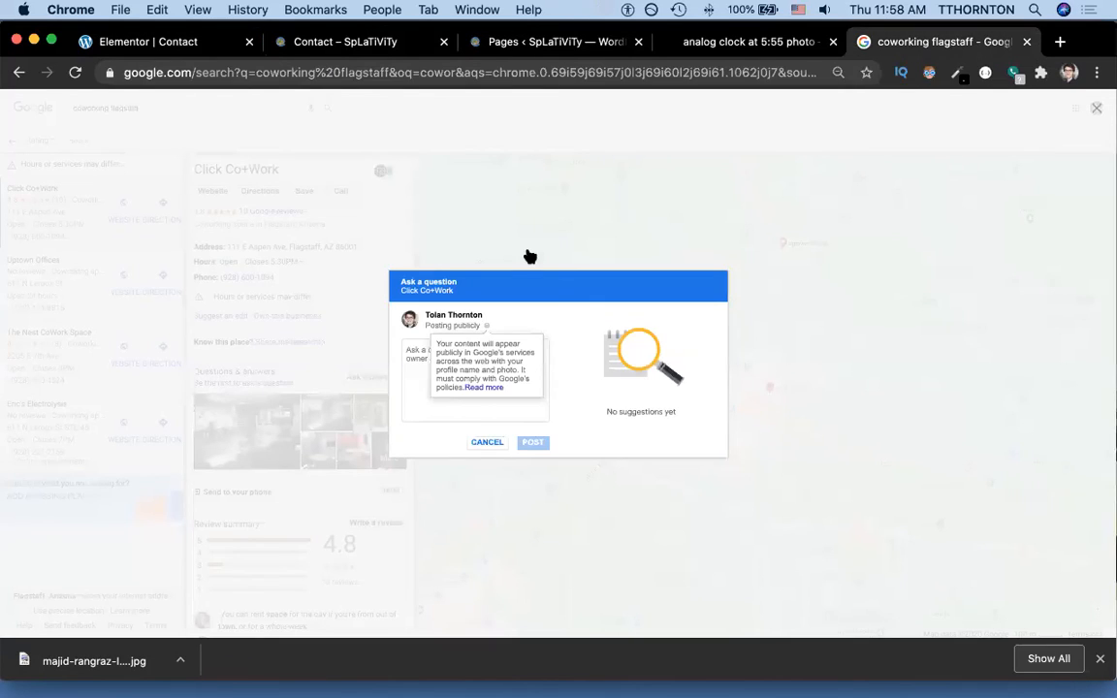
{"action": "key", "text": "Escape"}
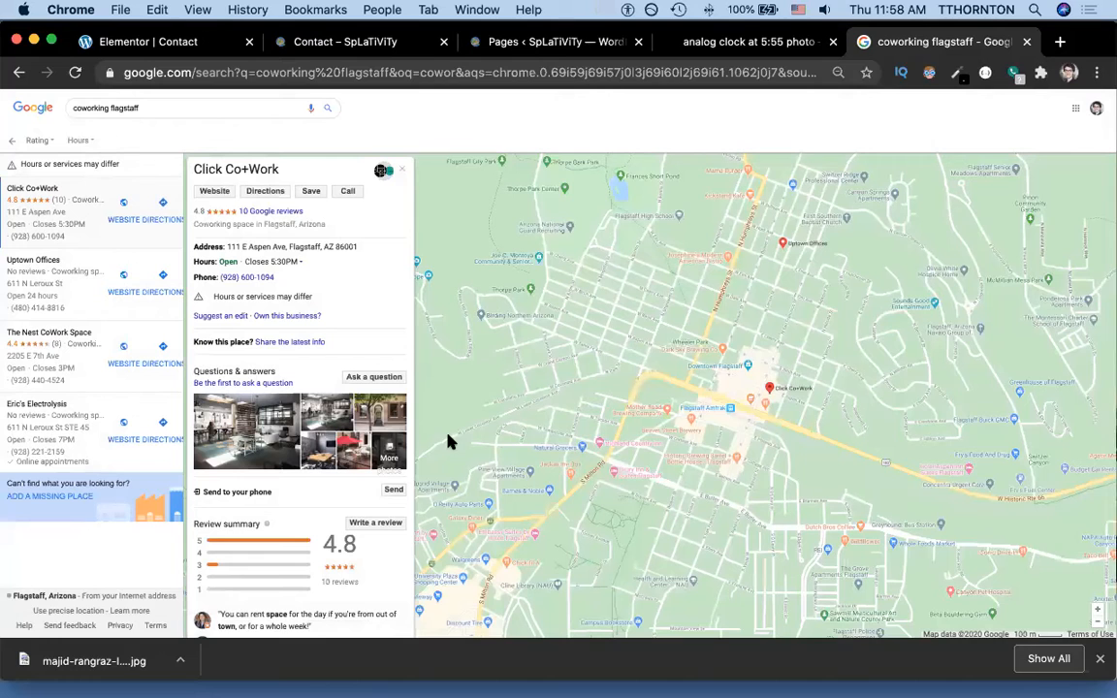
{"action": "left_click", "coordinate": [383, 422]}
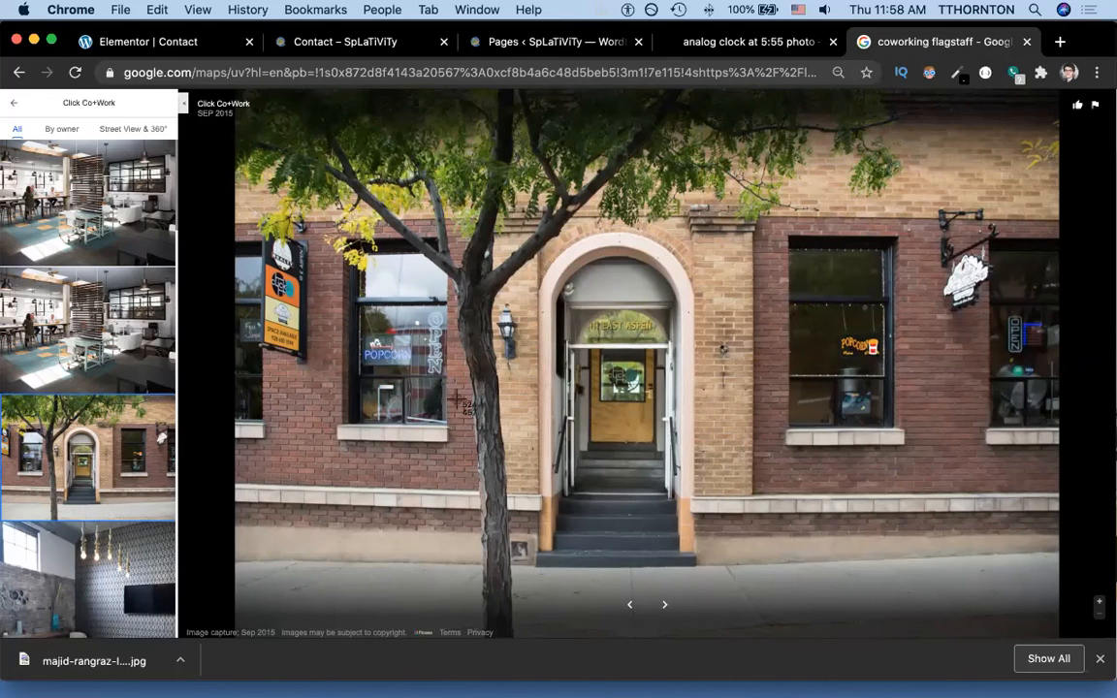
{"action": "left_click_drag", "start_coordinate": [248, 98], "coordinate": [1057, 601]}
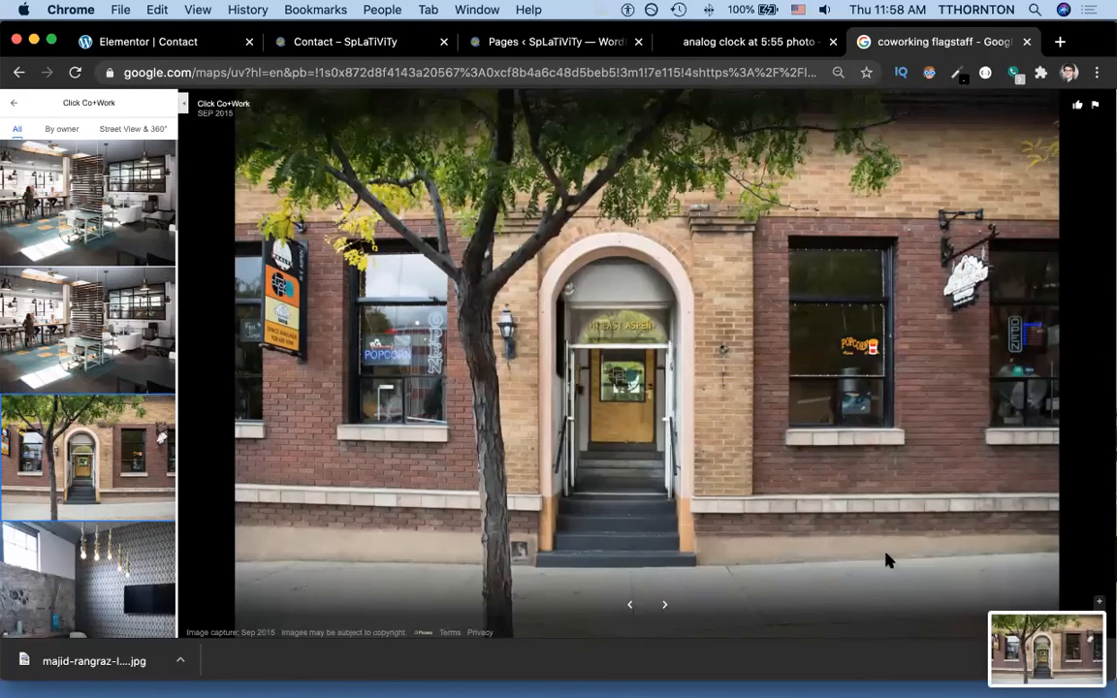
{"action": "left_click", "coordinate": [340, 41]}
{"action": "left_click", "coordinate": [146, 42]}
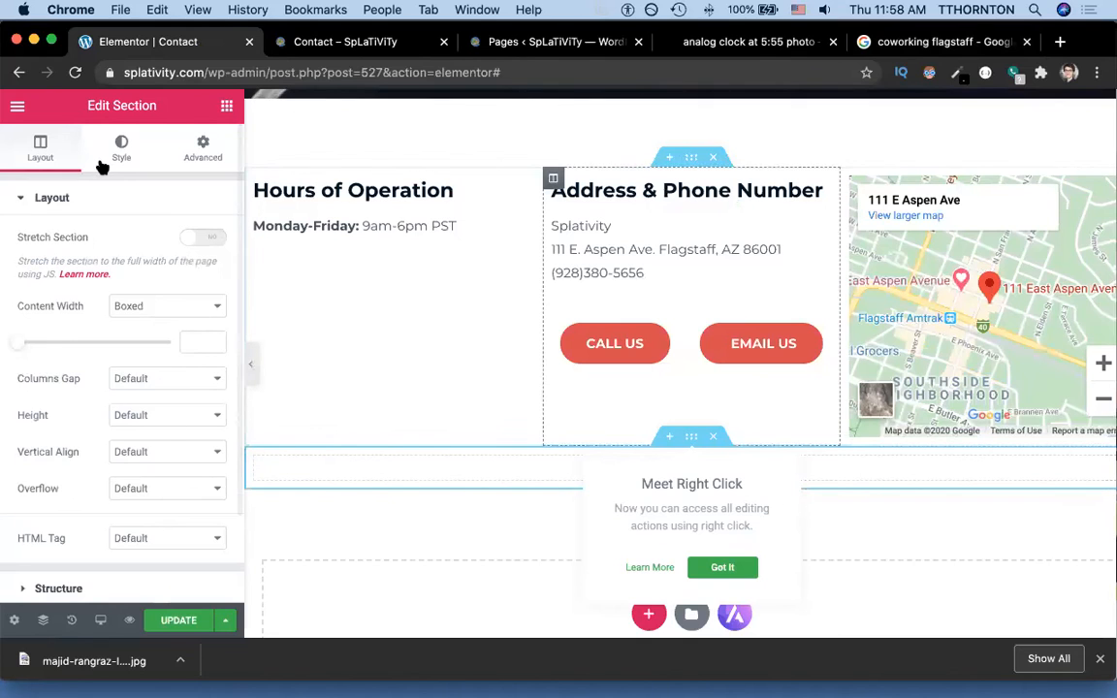
Set the section background to Slideshow and upload the 11.58.30 AM storefront screenshot.
{"action": "left_click", "coordinate": [120, 147]}
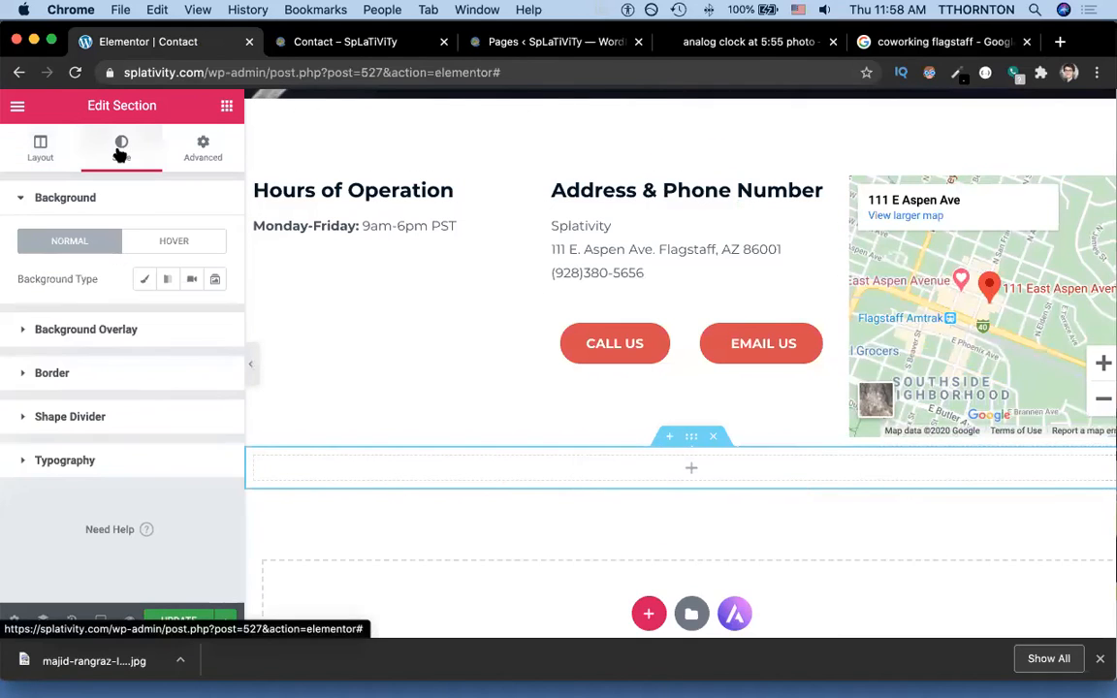
{"action": "left_click", "coordinate": [215, 281]}
{"action": "left_click", "coordinate": [45, 368]}
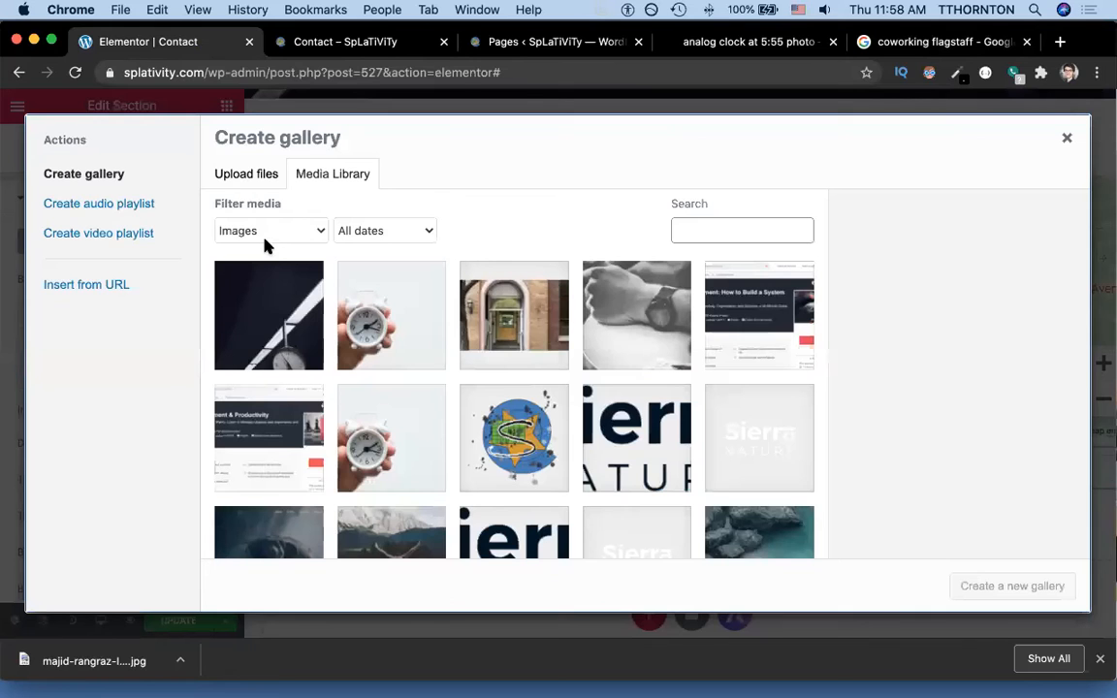
{"action": "left_click", "coordinate": [250, 181]}
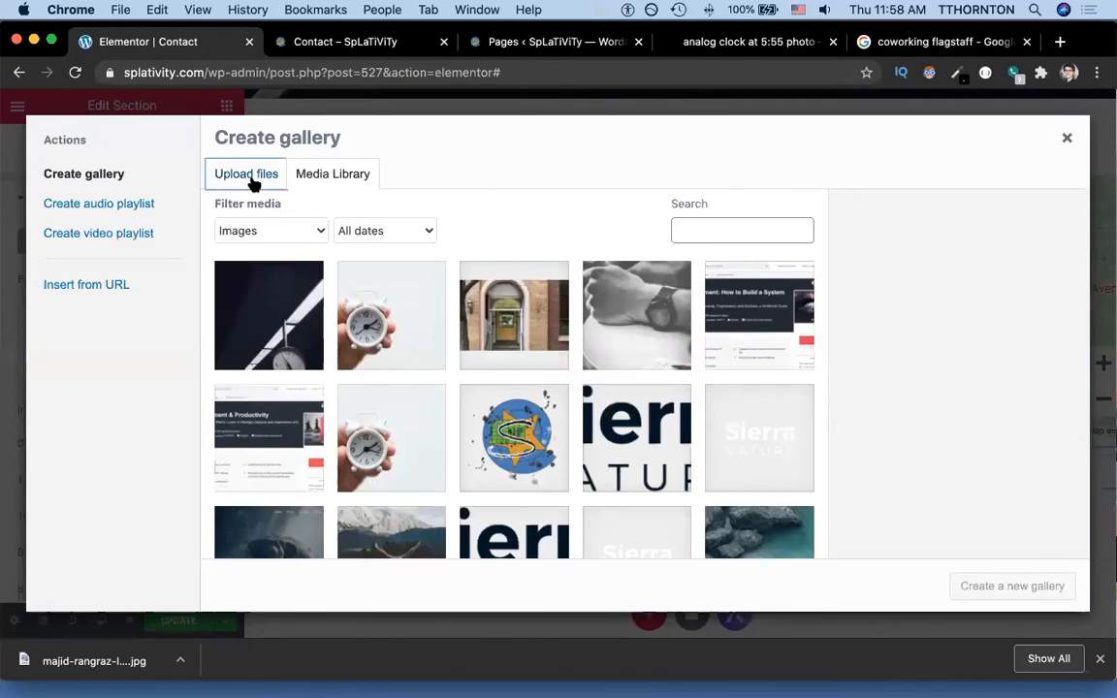
{"action": "left_click", "coordinate": [618, 379]}
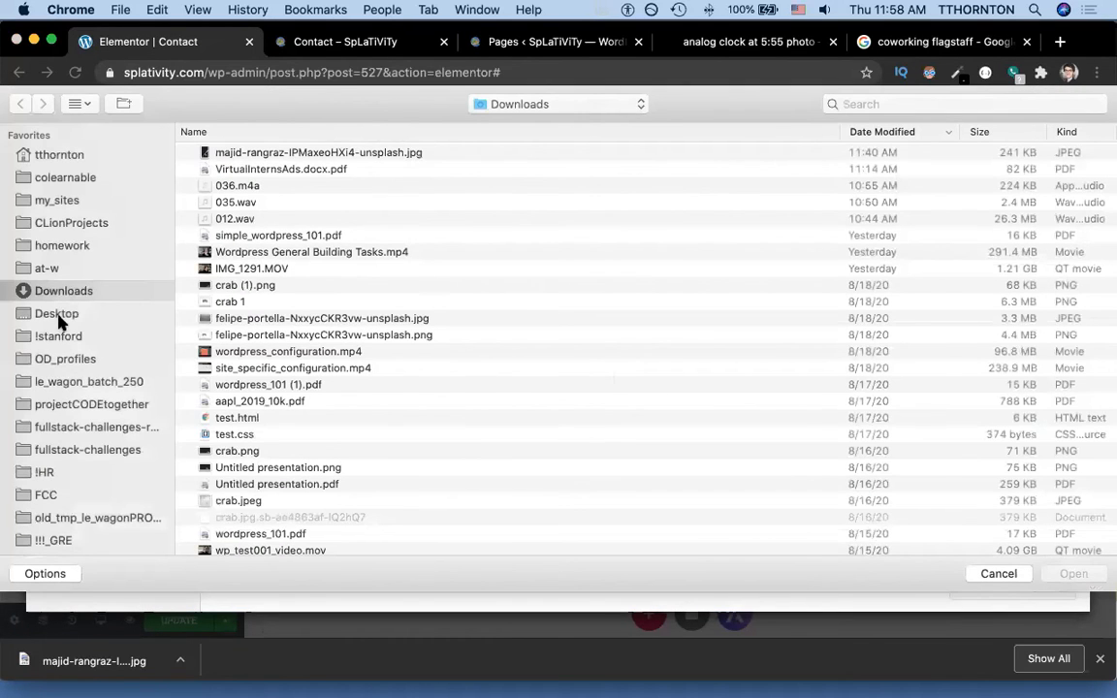
{"action": "left_click", "coordinate": [58, 316]}
{"action": "double_click", "coordinate": [288, 152]}
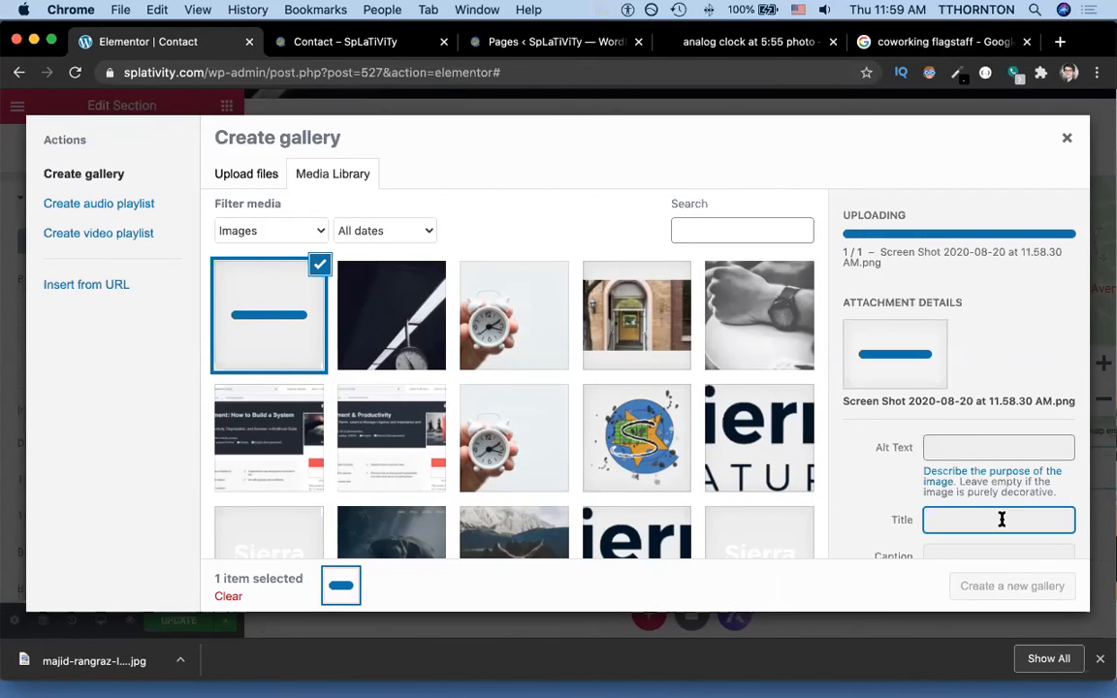
Title the screenshot 'Coworking' with matching alt text and insert it alone as the slideshow gallery.
{"action": "left_click", "coordinate": [341, 309]}
{"action": "left_click", "coordinate": [298, 316]}
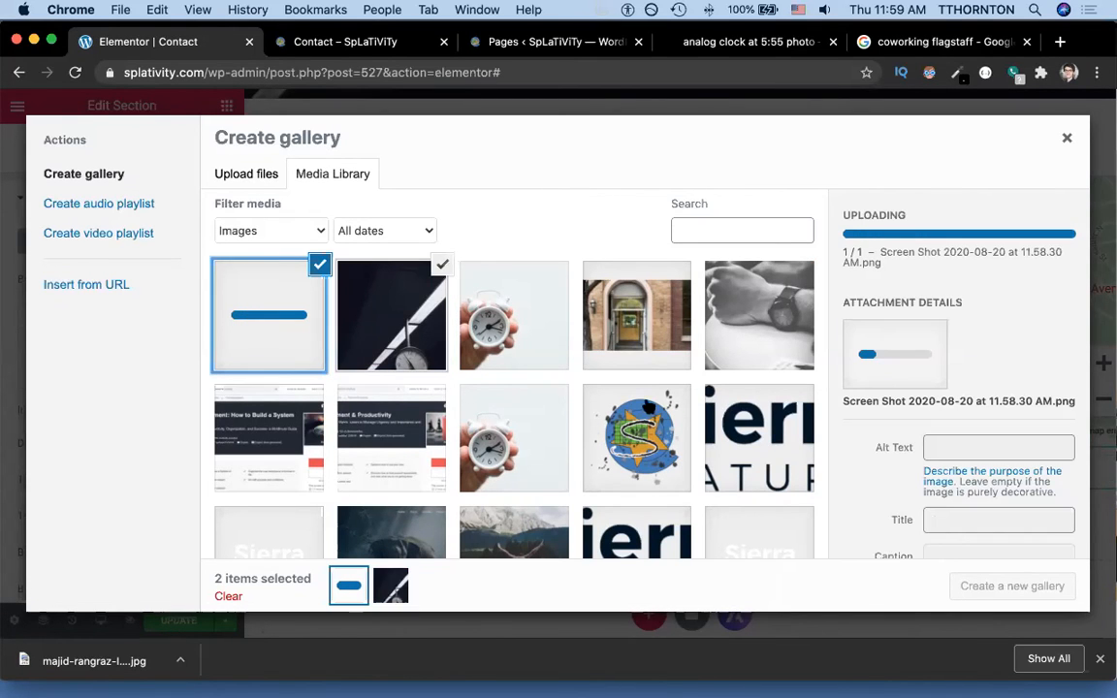
{"action": "scroll", "coordinate": [1005, 534], "scroll_direction": "down", "scroll_amount": 1}
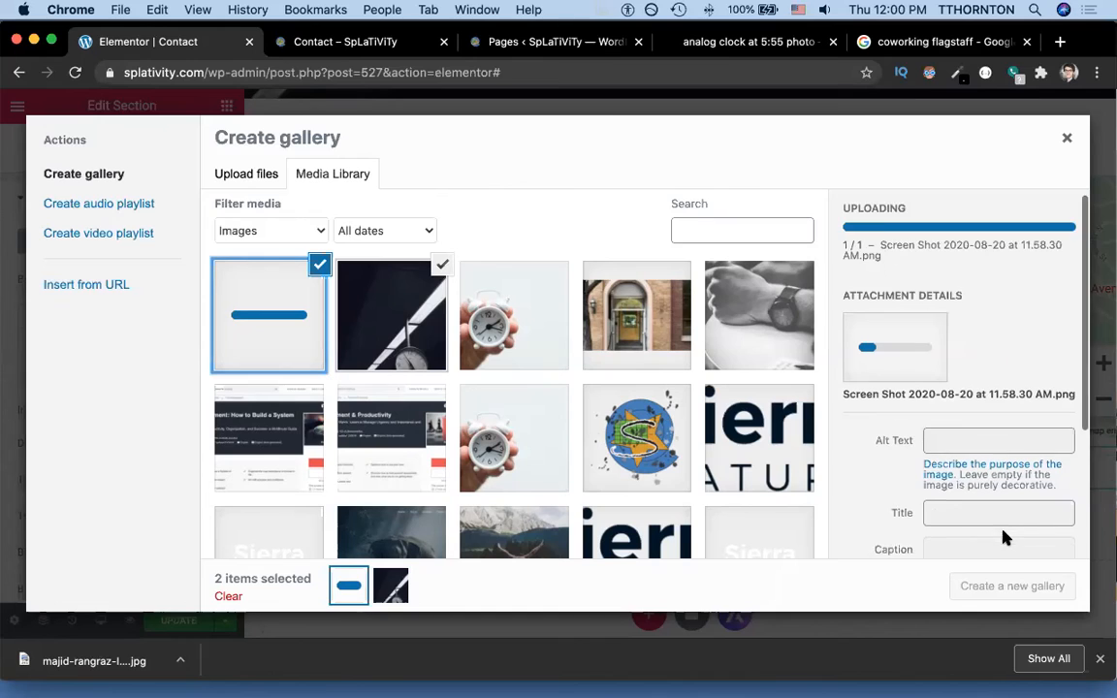
{"action": "left_click", "coordinate": [981, 527]}
{"action": "type", "text": "Coworking"}
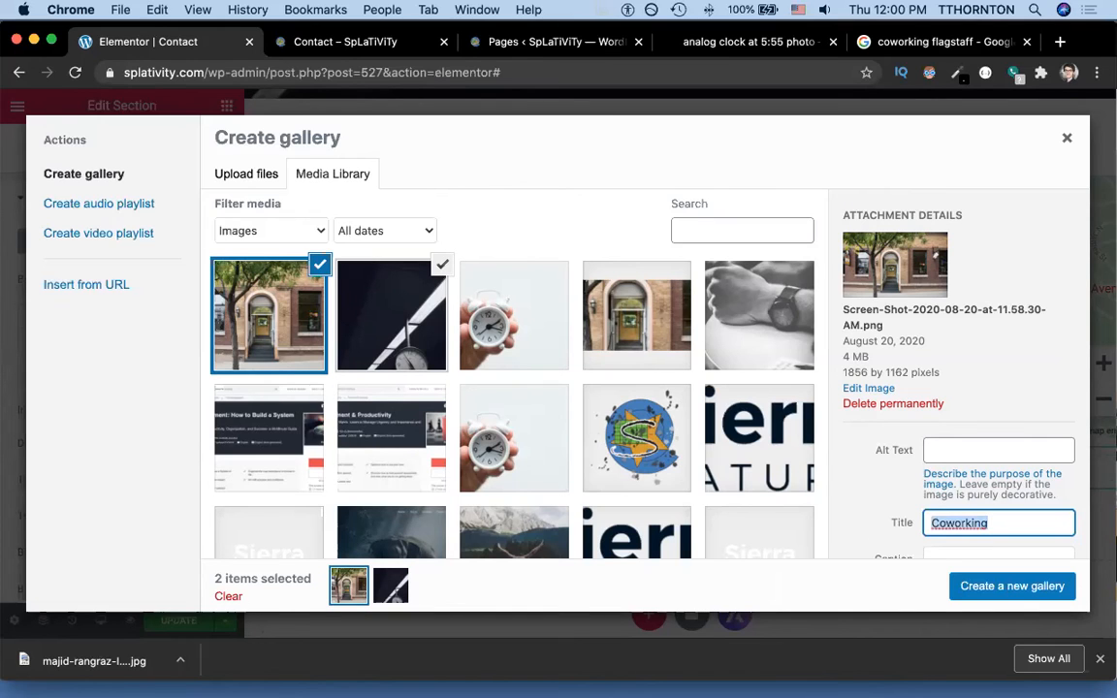
{"action": "left_click", "coordinate": [979, 450]}
{"action": "type", "text": "Coworking"}
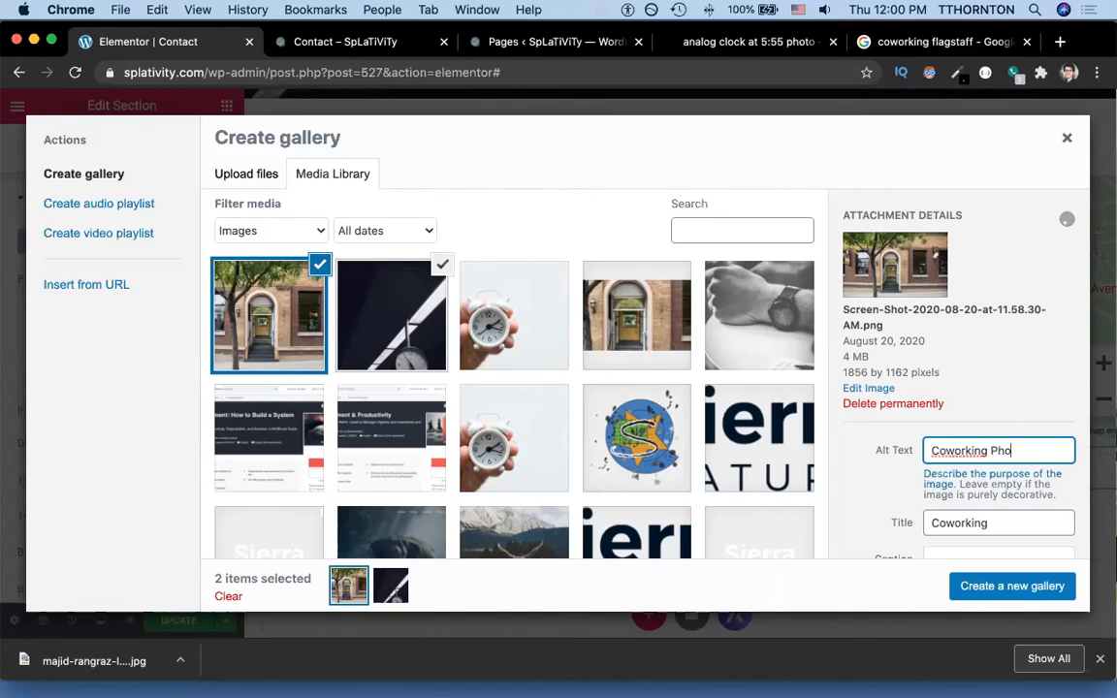
{"action": "left_click", "coordinate": [1008, 589]}
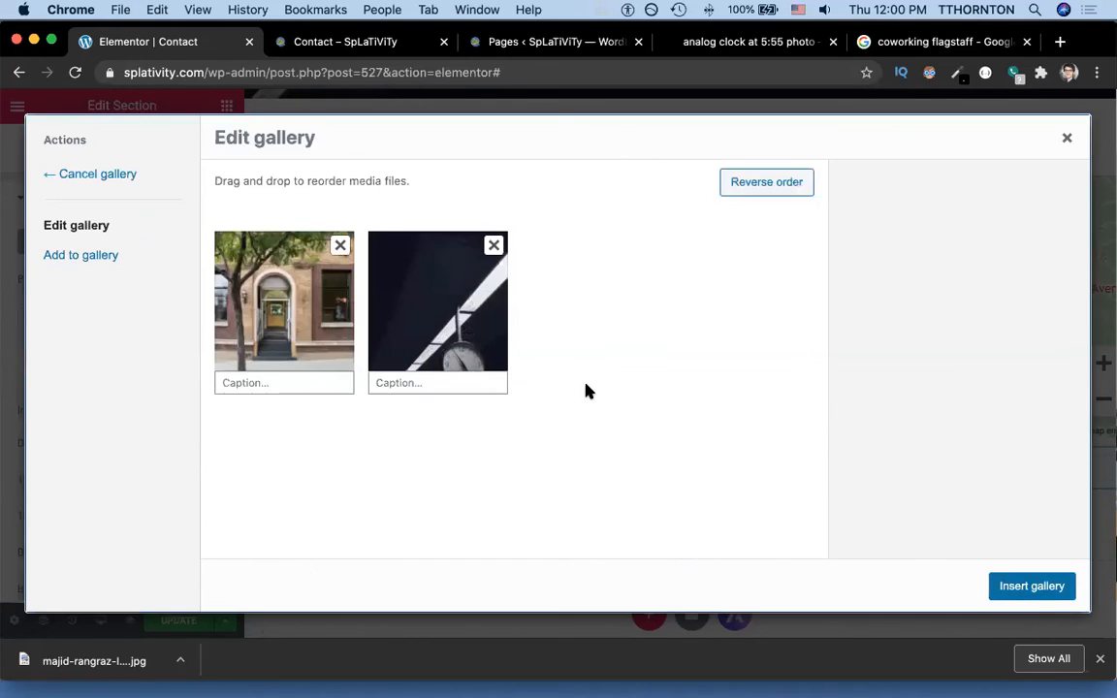
{"action": "left_click", "coordinate": [493, 245]}
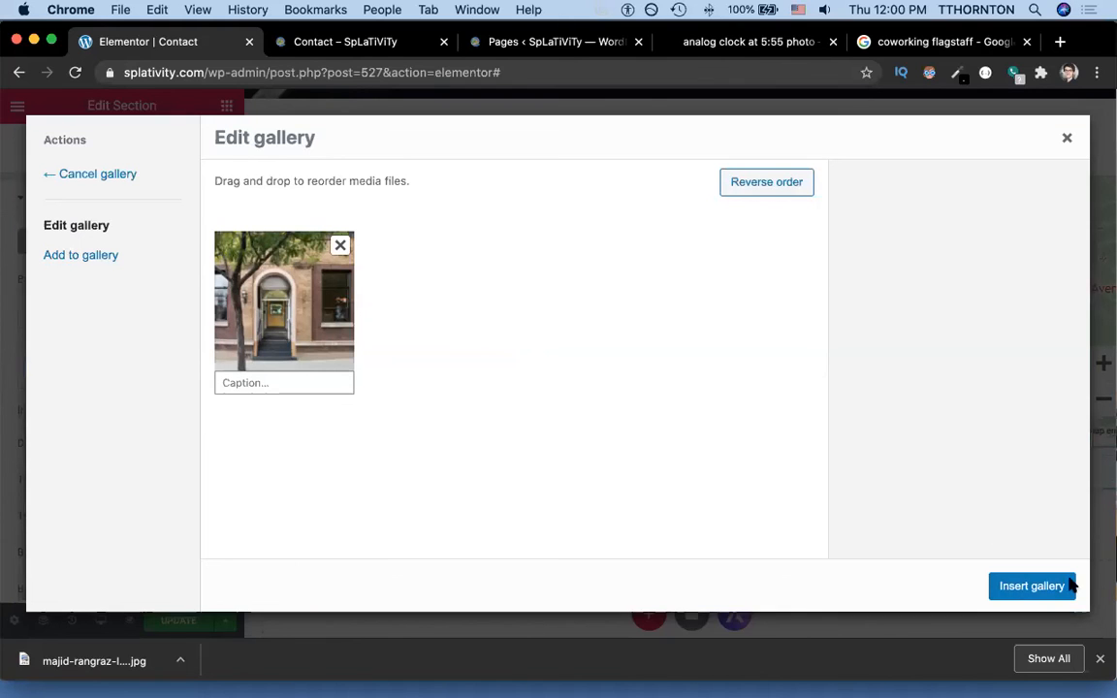
{"action": "left_click", "coordinate": [1030, 587]}
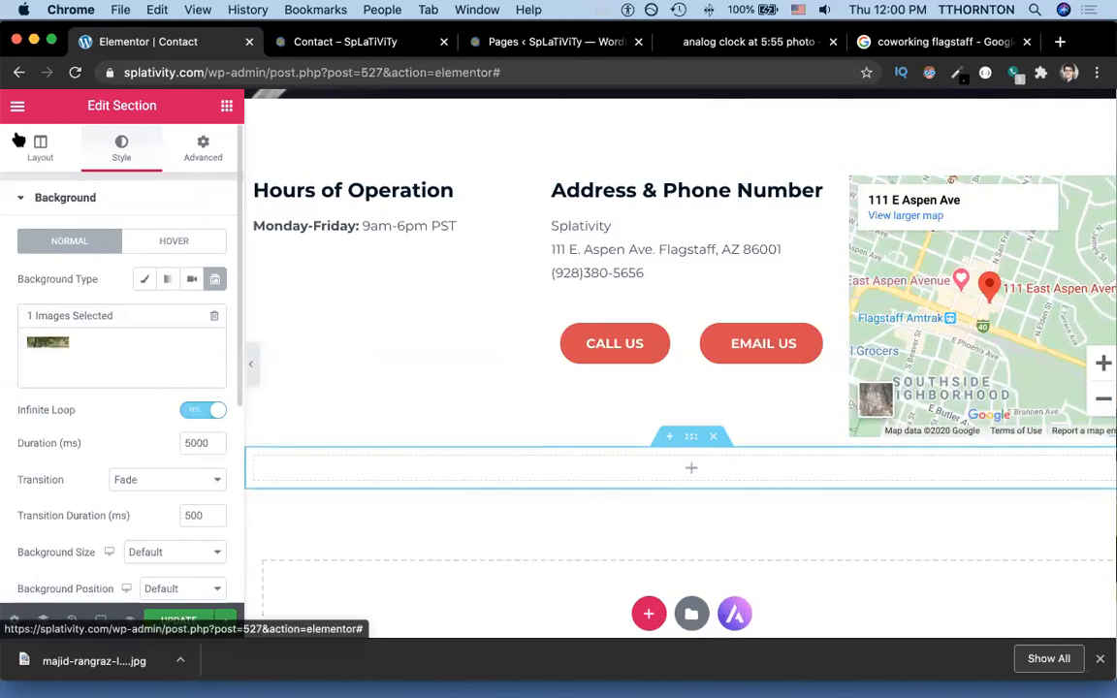
Set the section's content width to Full Width.
{"action": "left_click", "coordinate": [55, 161]}
{"action": "left_click", "coordinate": [161, 306]}
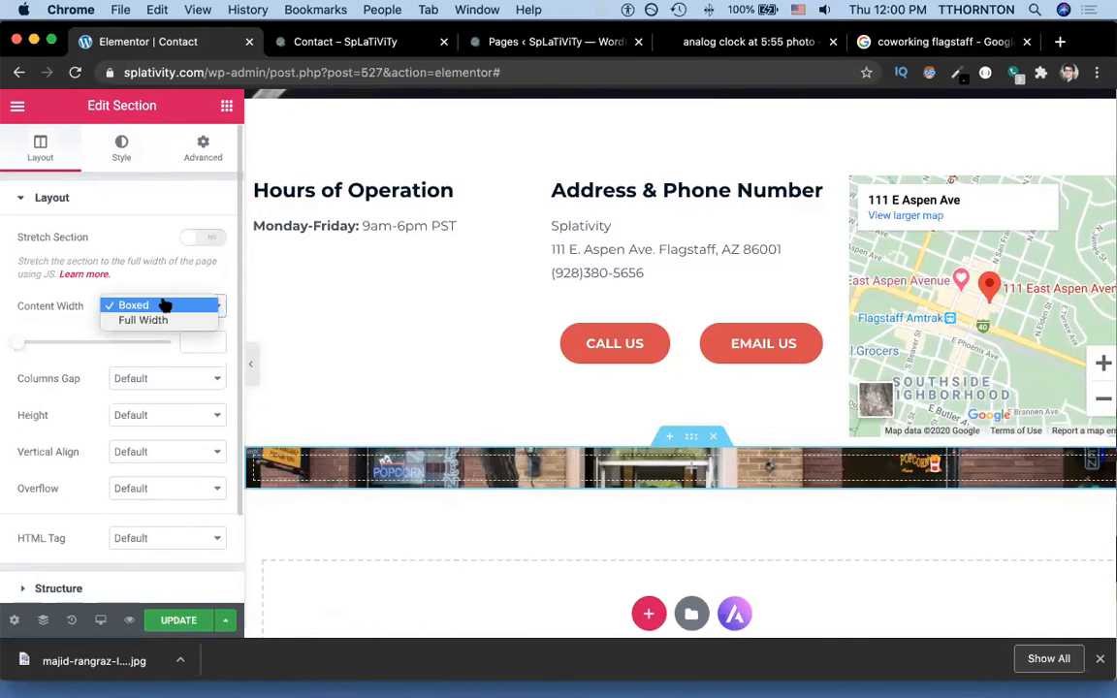
{"action": "left_click", "coordinate": [150, 320]}
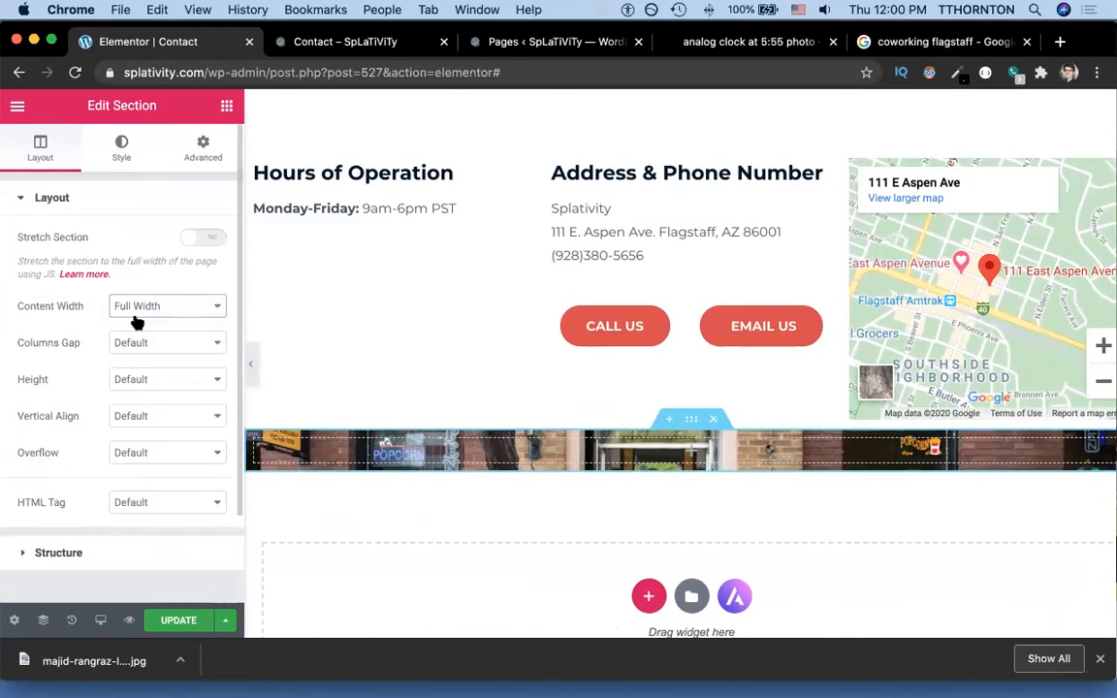
Give the photo band a 33 vh minimum height, update, and reload the live Contact page.
{"action": "left_click", "coordinate": [121, 379]}
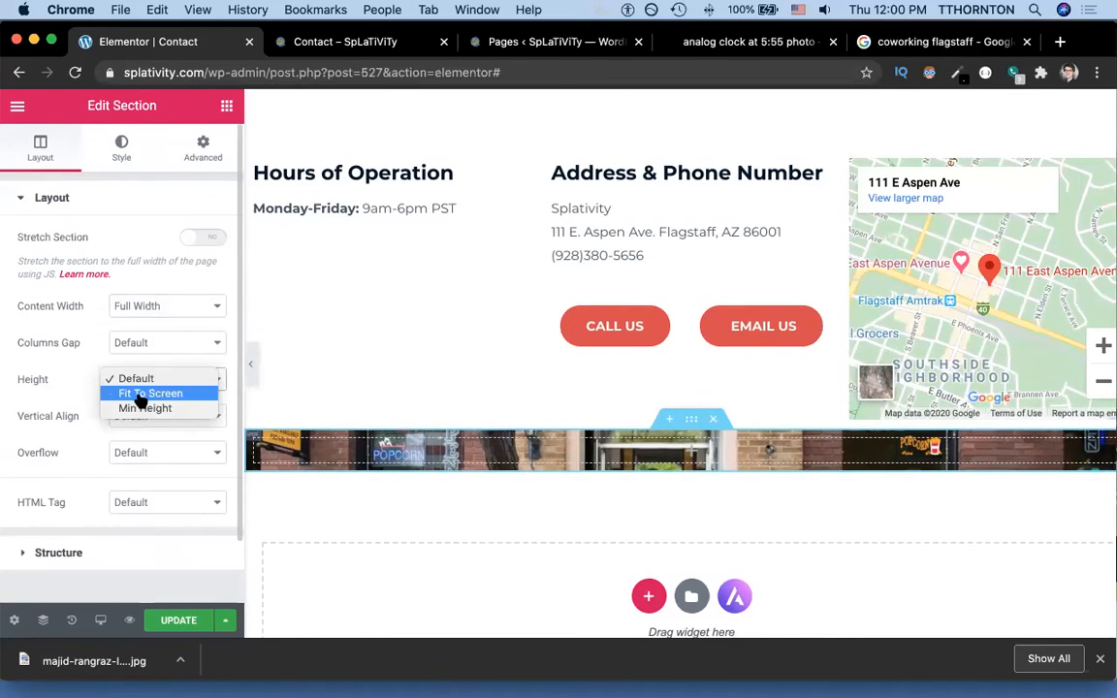
{"action": "left_click", "coordinate": [140, 405]}
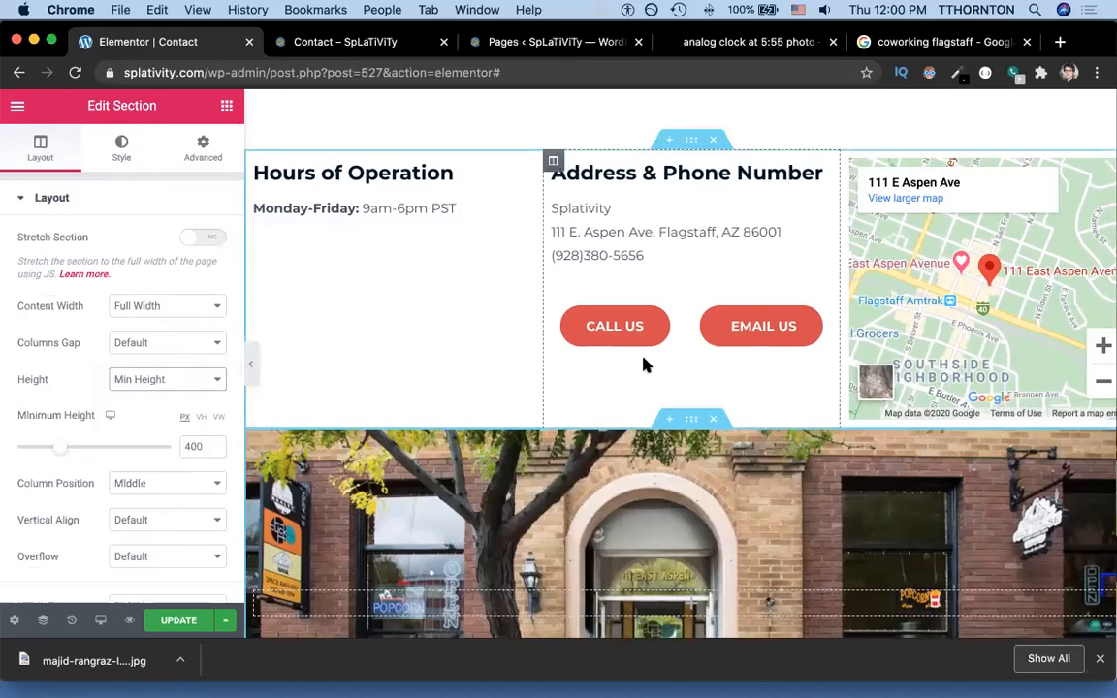
{"action": "key", "text": "super+grave"}
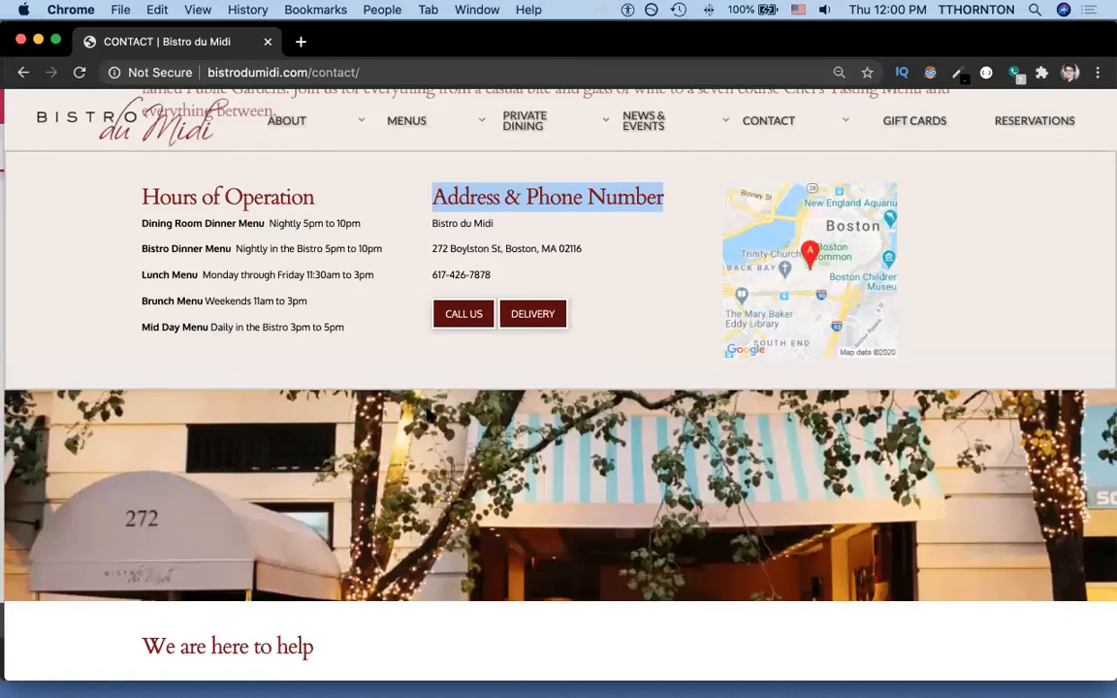
{"action": "key", "text": "super+grave"}
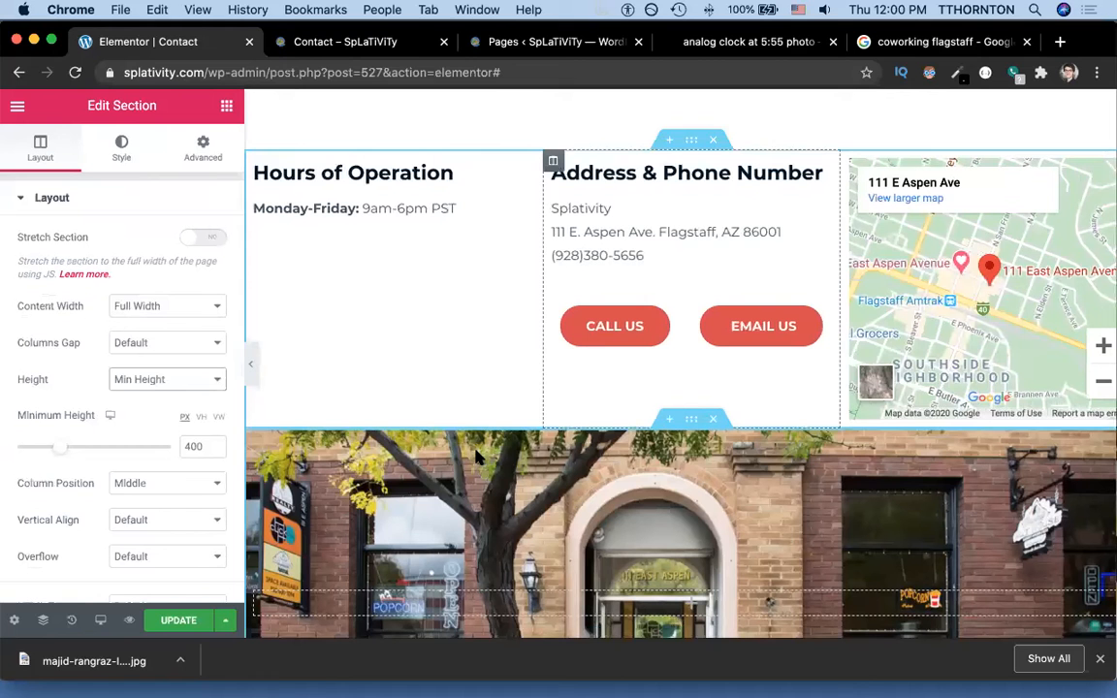
{"action": "left_click", "coordinate": [202, 418]}
{"action": "type", "text": "33"}
{"action": "left_click", "coordinate": [175, 625]}
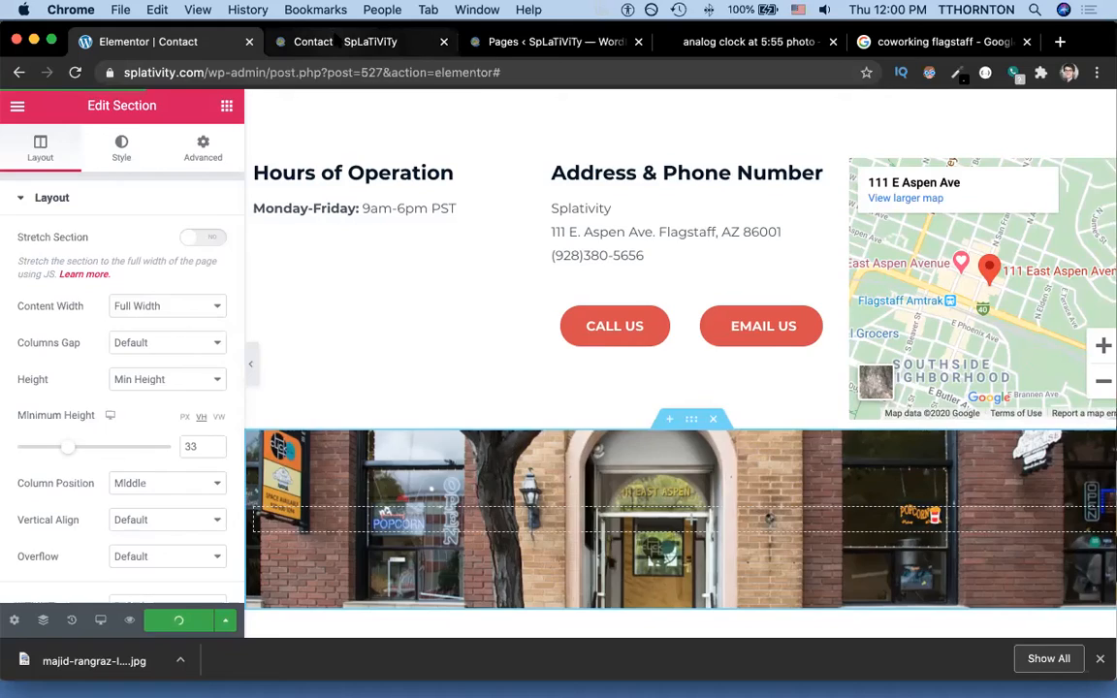
{"action": "left_click", "coordinate": [337, 39]}
{"action": "key", "text": "super+r"}
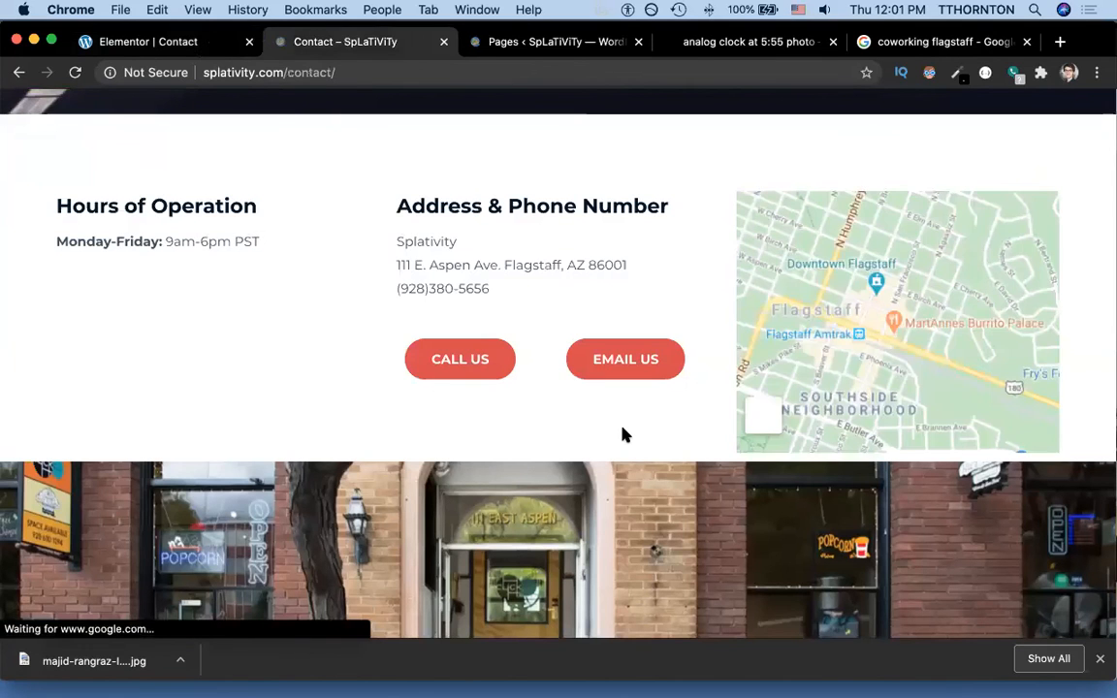
Scroll through the live Contact page, then load the splativity.com home page in the editor tab.
{"action": "scroll", "coordinate": [624, 436], "scroll_direction": "down", "scroll_amount": 3}
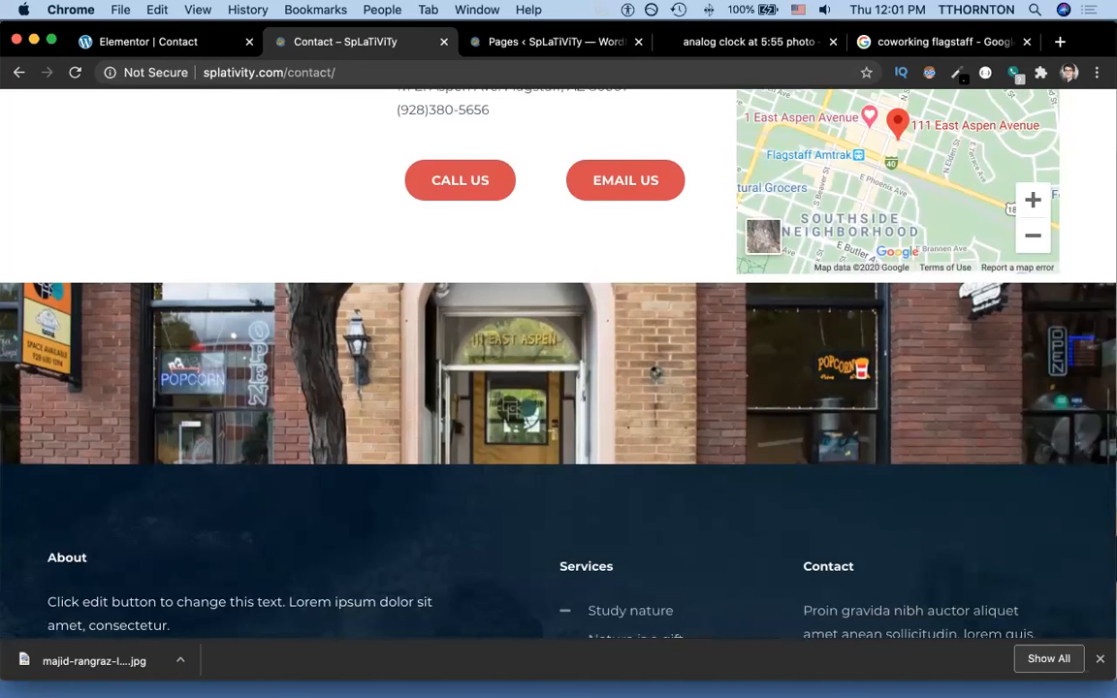
{"action": "scroll", "coordinate": [512, 327], "scroll_direction": "up", "scroll_amount": 15}
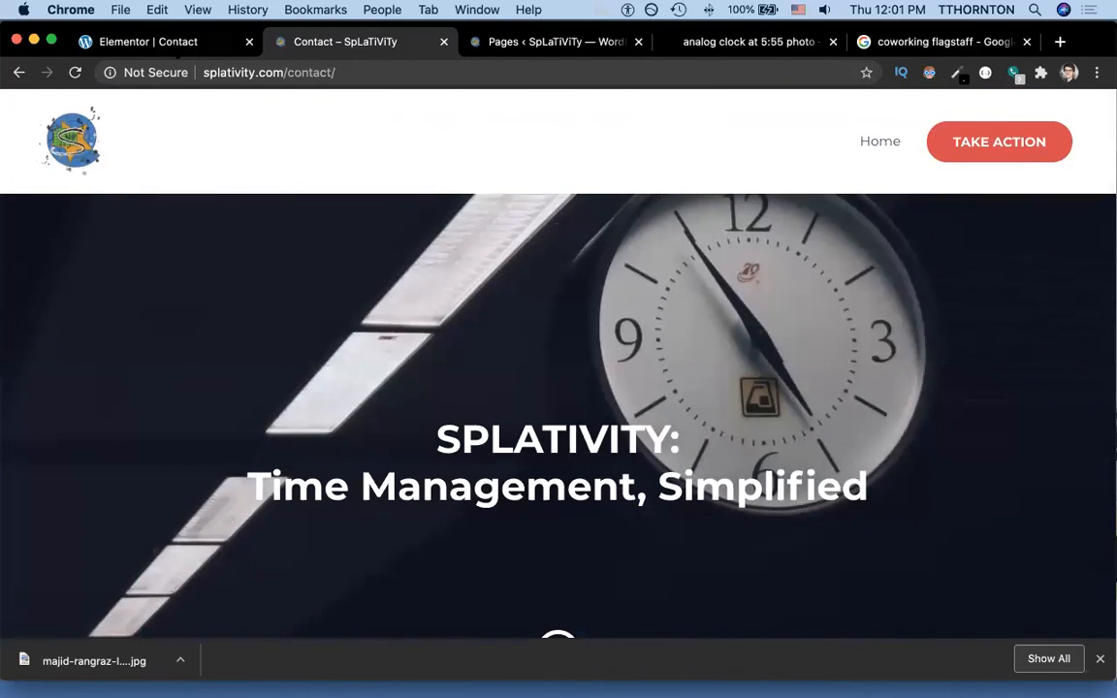
{"action": "left_click", "coordinate": [150, 42]}
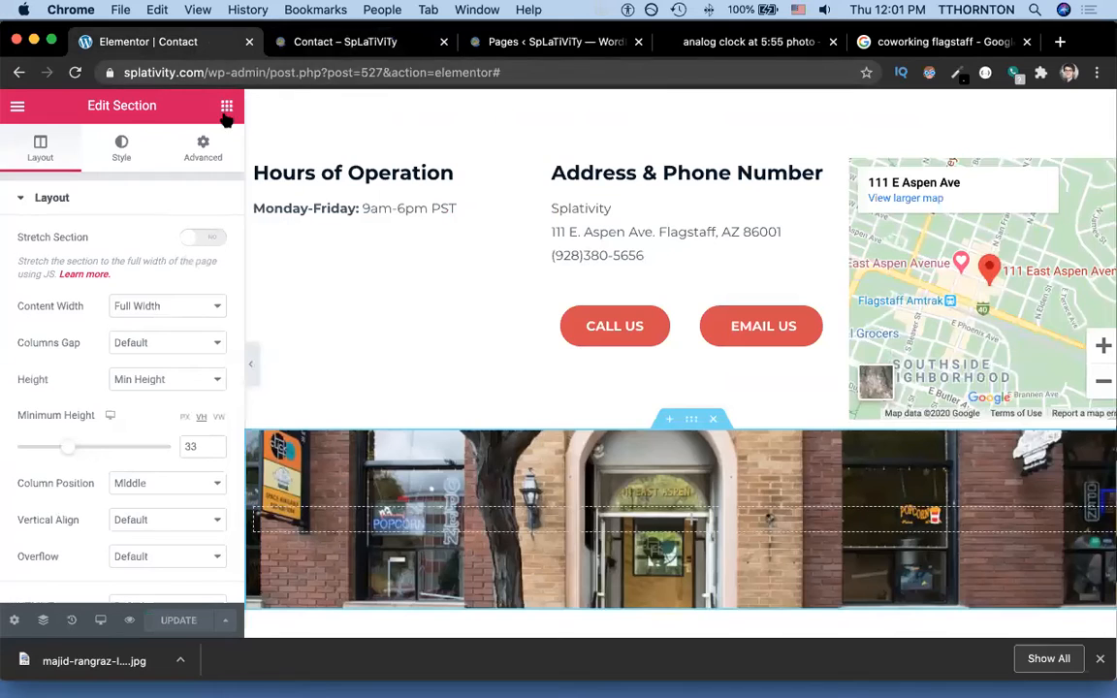
{"action": "left_click", "coordinate": [192, 67]}
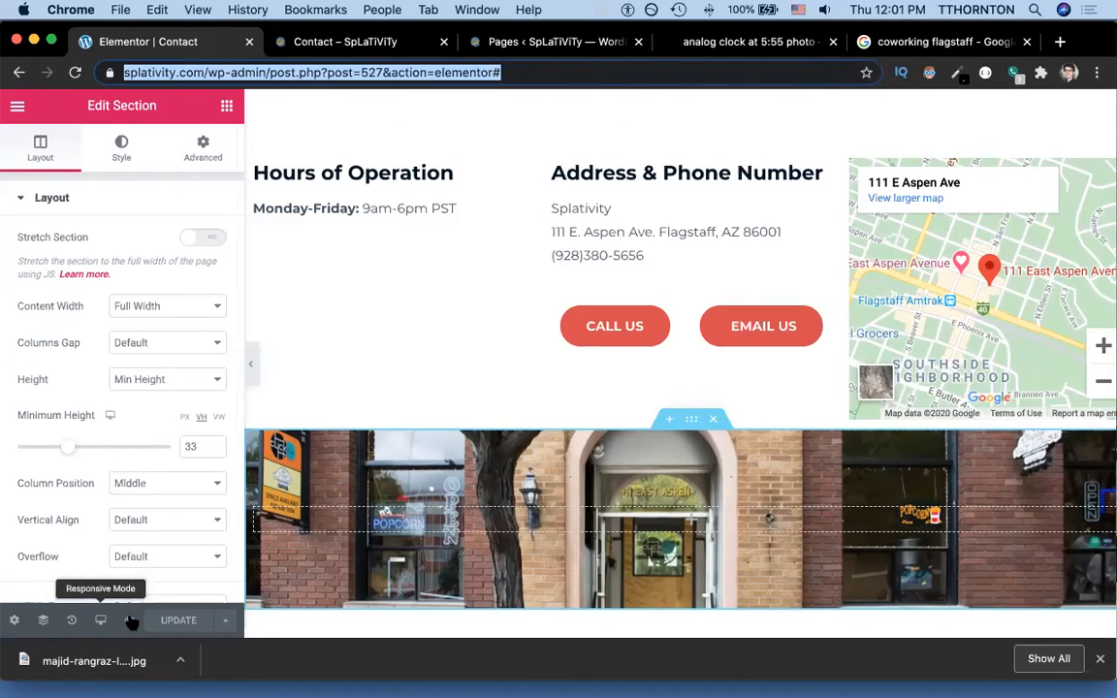
{"action": "key", "text": "Left"}
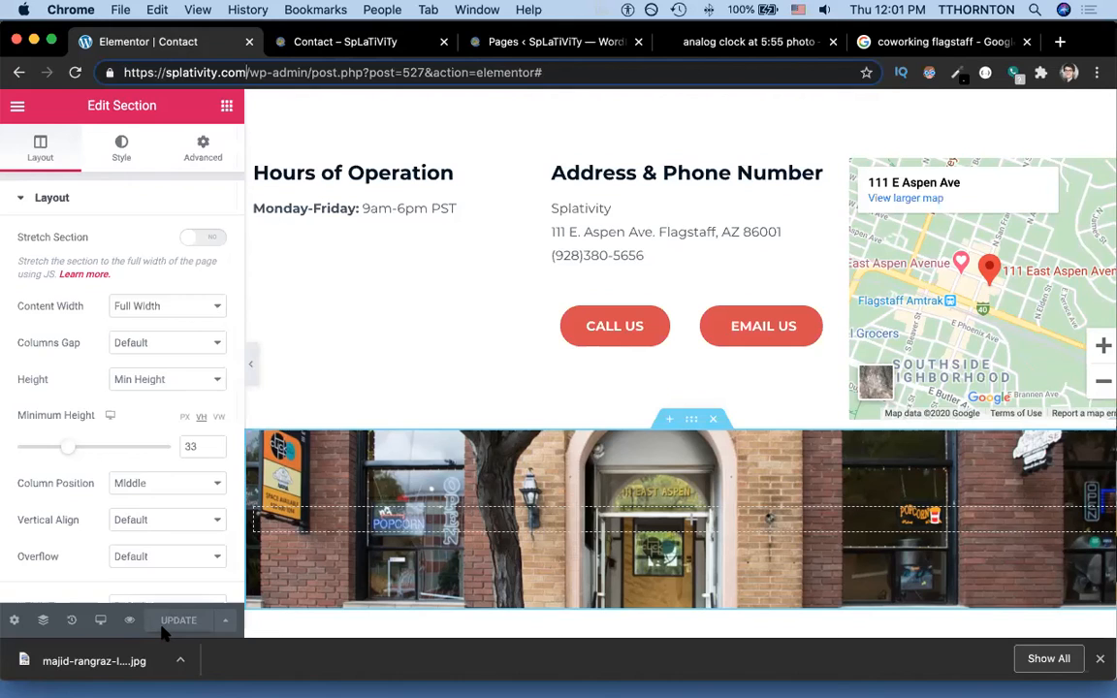
{"action": "key", "text": "super+shift+Right"}
{"action": "key", "text": "BackSpace"}
{"action": "key", "text": "Return"}
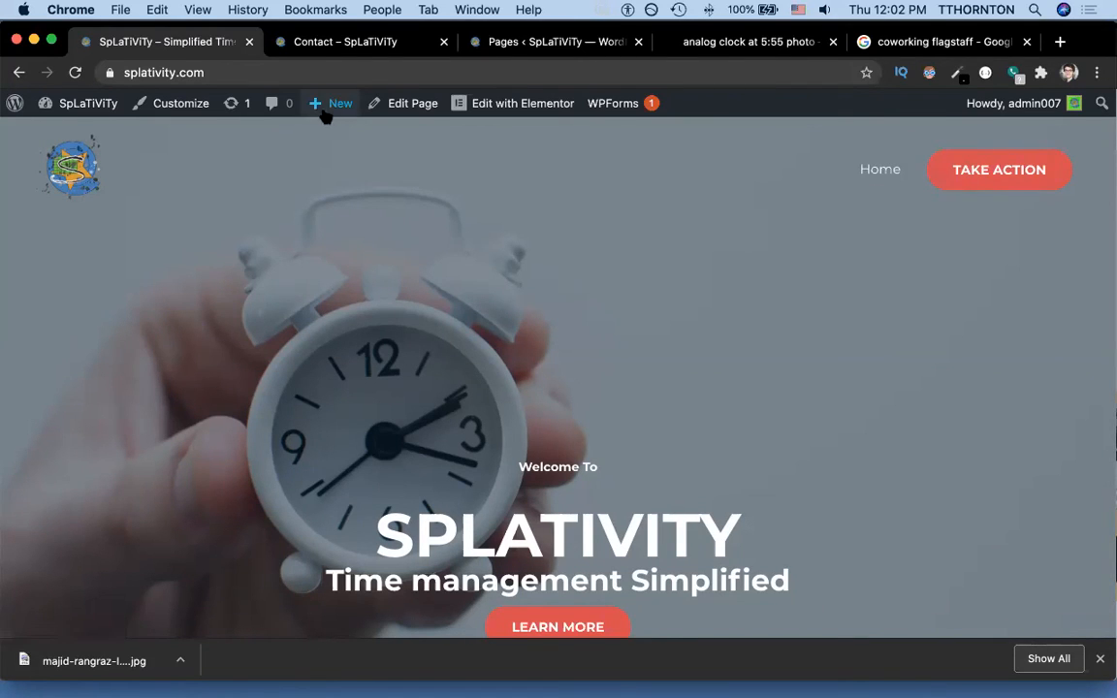
Go from the live site to the WordPress dashboard's Appearance > Menus screen.
{"action": "left_click", "coordinate": [313, 41]}
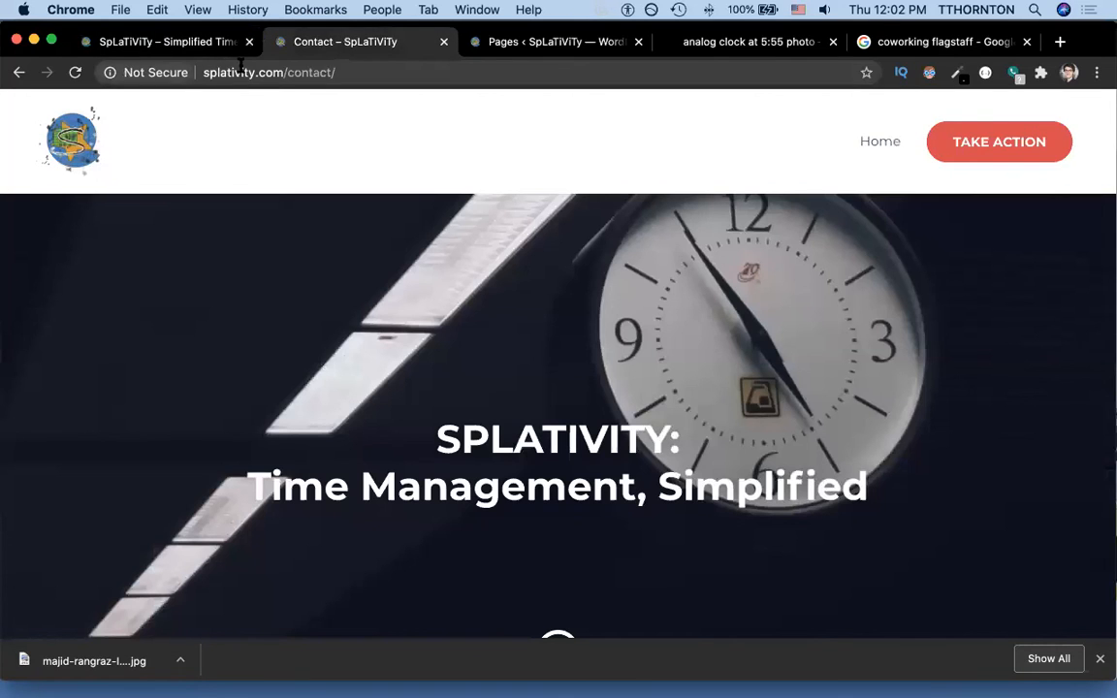
{"action": "left_click", "coordinate": [262, 71]}
{"action": "left_click", "coordinate": [262, 72]}
{"action": "left_click", "coordinate": [167, 43]}
{"action": "left_click", "coordinate": [202, 72]}
{"action": "mouse_move", "coordinate": [82, 103]}
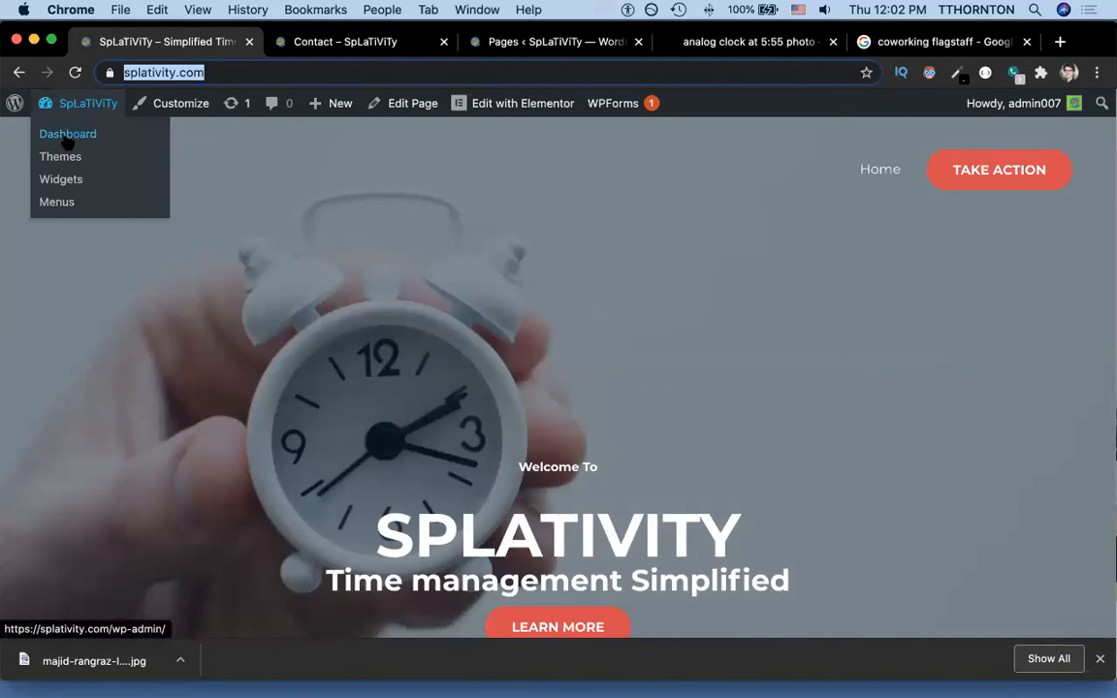
{"action": "left_click", "coordinate": [67, 134]}
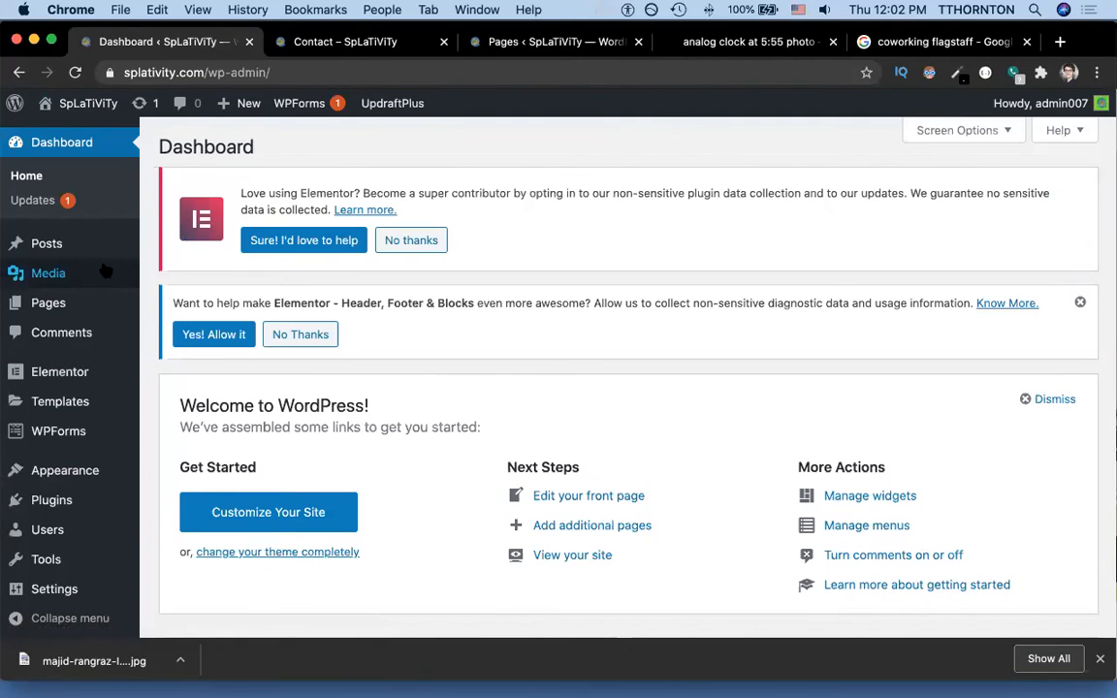
{"action": "mouse_move", "coordinate": [68, 470]}
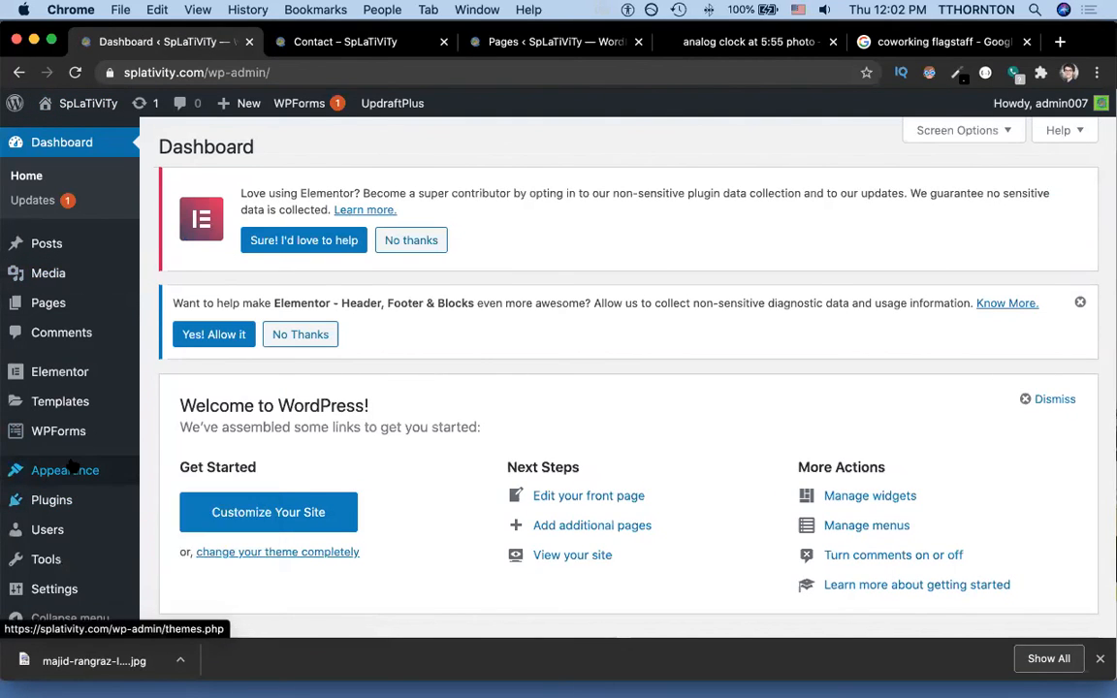
{"action": "left_click", "coordinate": [168, 478]}
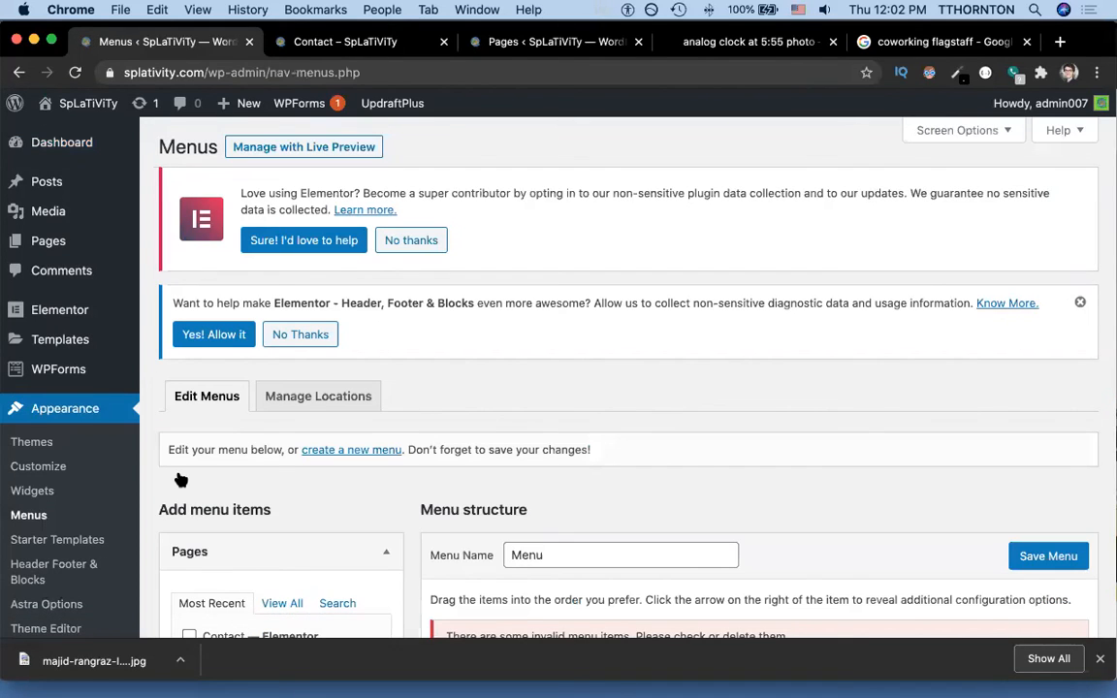
Remove the invalid About, Services and Our Clients entries from the menu.
{"action": "scroll", "coordinate": [181, 479], "scroll_direction": "down", "scroll_amount": 5}
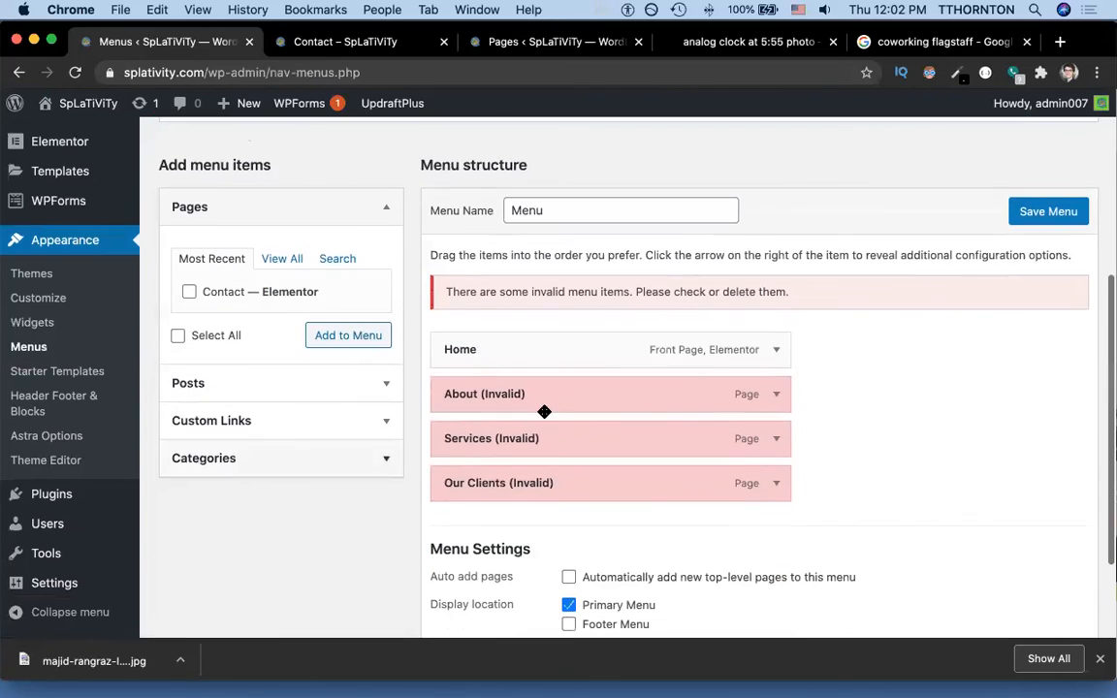
{"action": "left_click", "coordinate": [775, 398]}
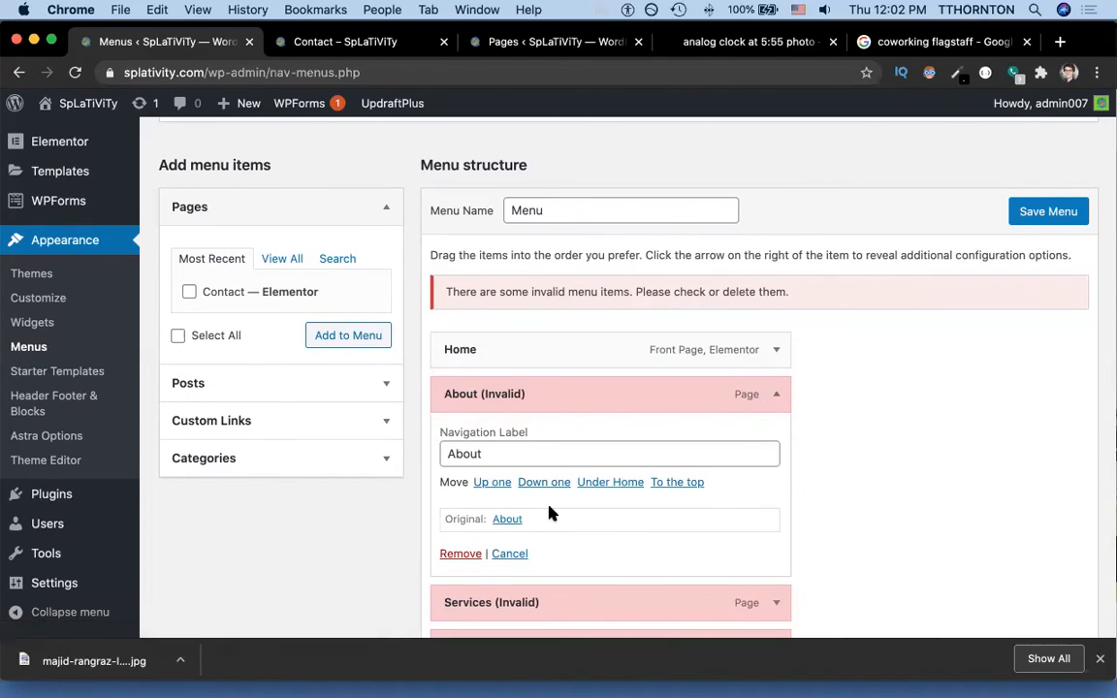
{"action": "left_click", "coordinate": [460, 556]}
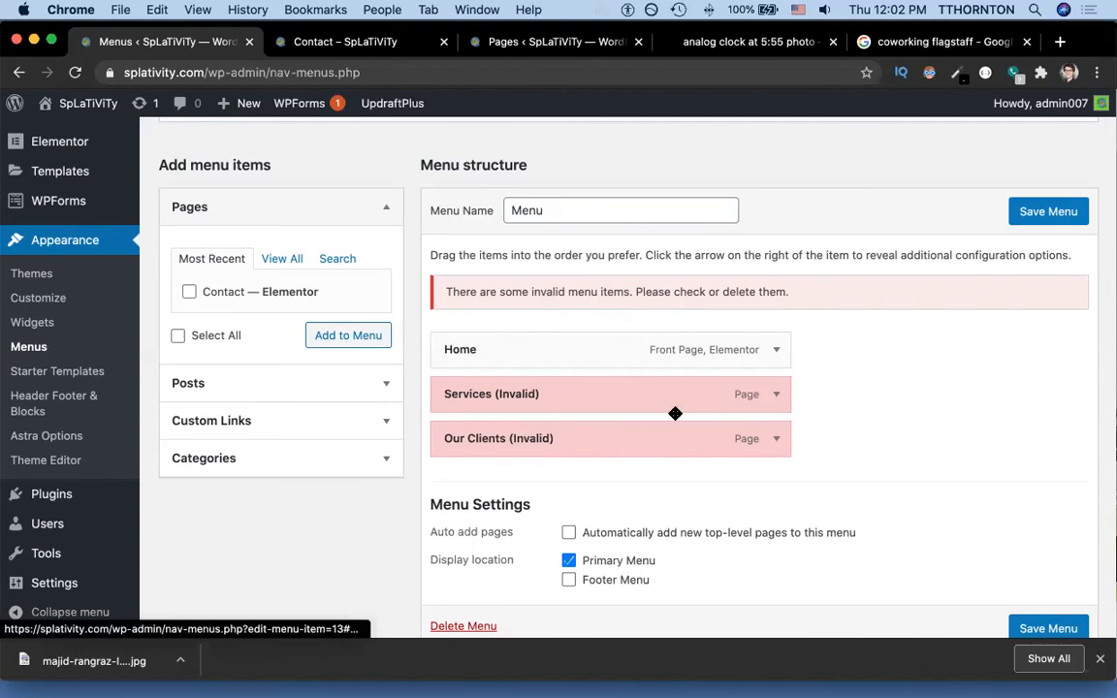
{"action": "left_click", "coordinate": [777, 395]}
{"action": "left_click", "coordinate": [464, 554]}
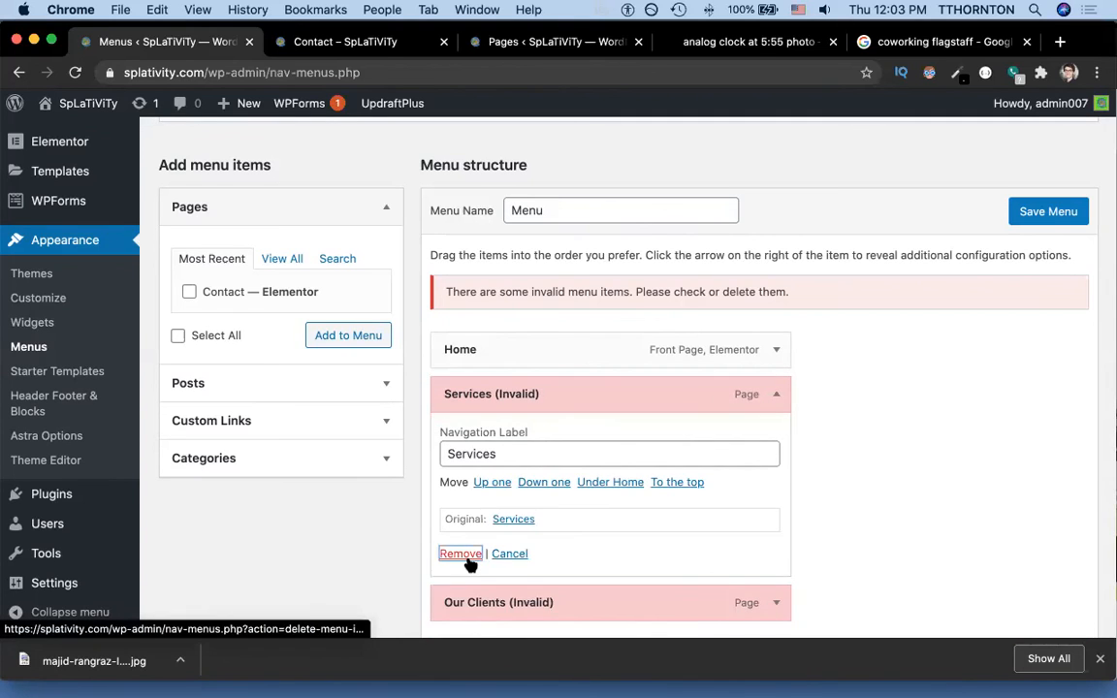
{"action": "left_click", "coordinate": [777, 400]}
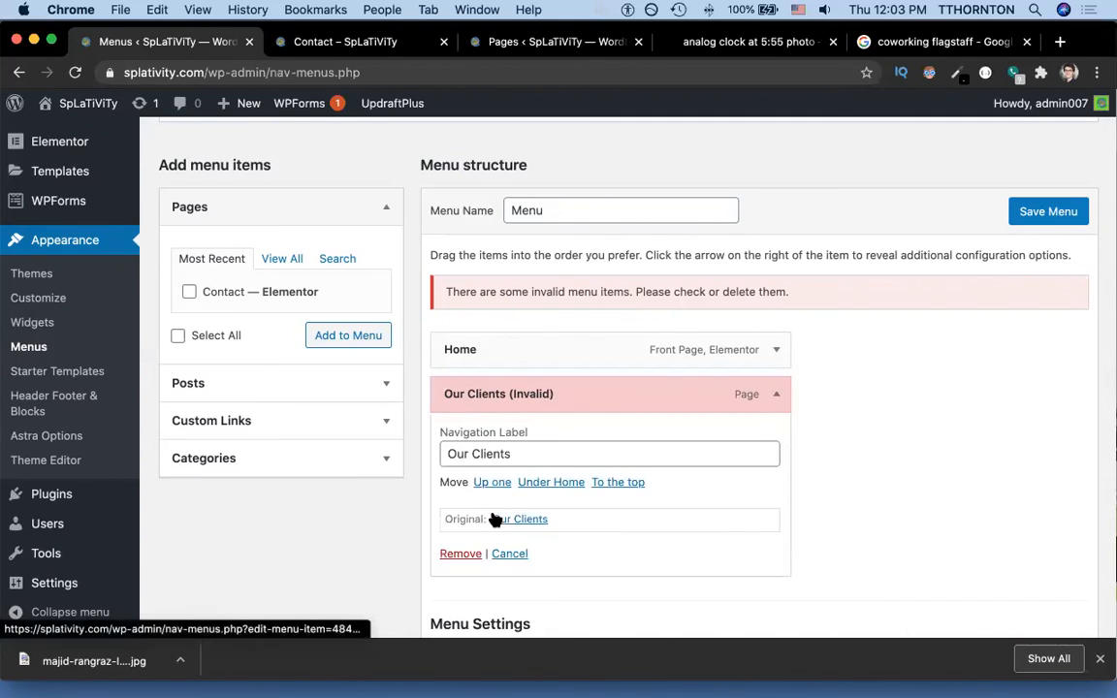
{"action": "left_click", "coordinate": [459, 554]}
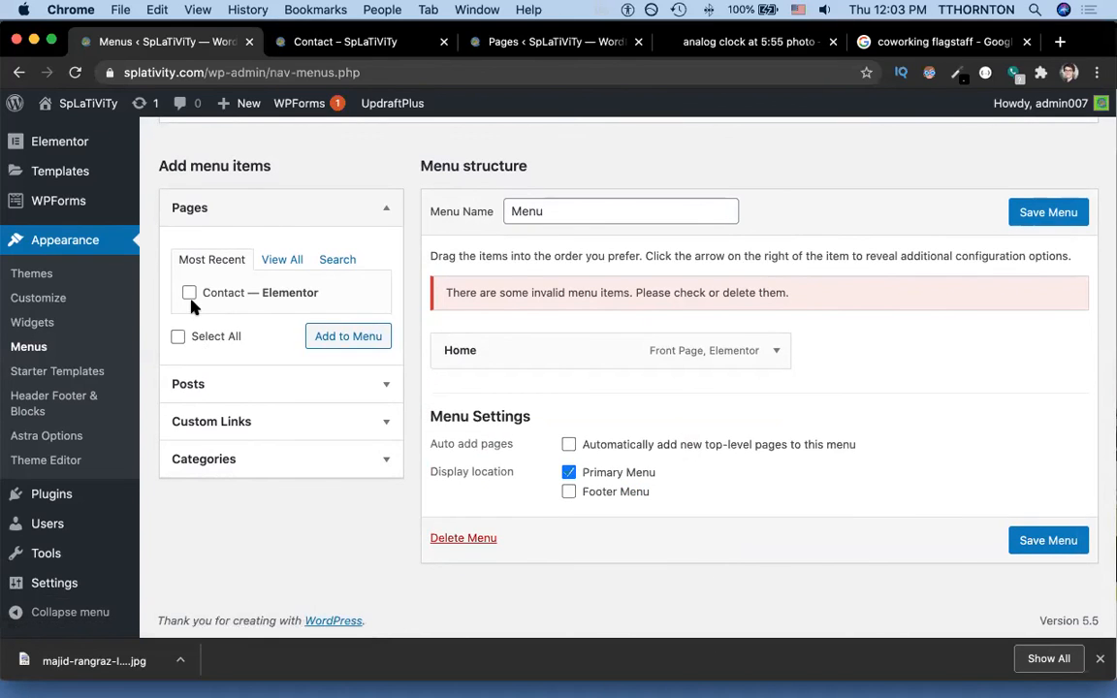
Add the Contact page to the menu and save it.
{"action": "left_click", "coordinate": [189, 294]}
{"action": "left_click", "coordinate": [341, 335]}
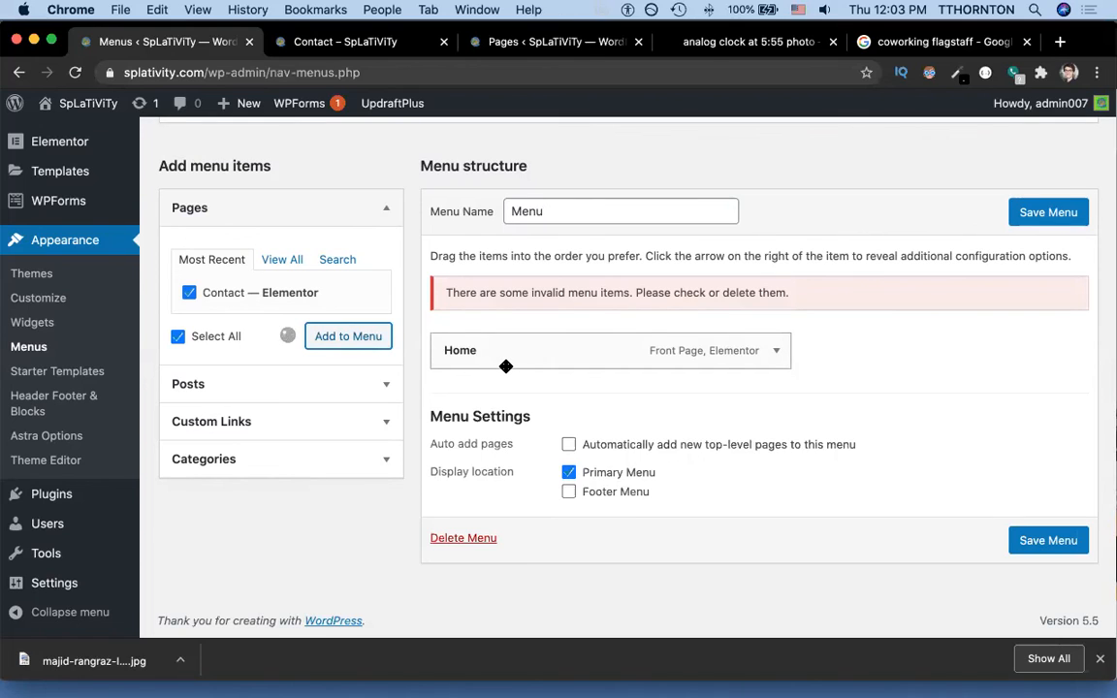
{"action": "left_click", "coordinate": [1035, 219]}
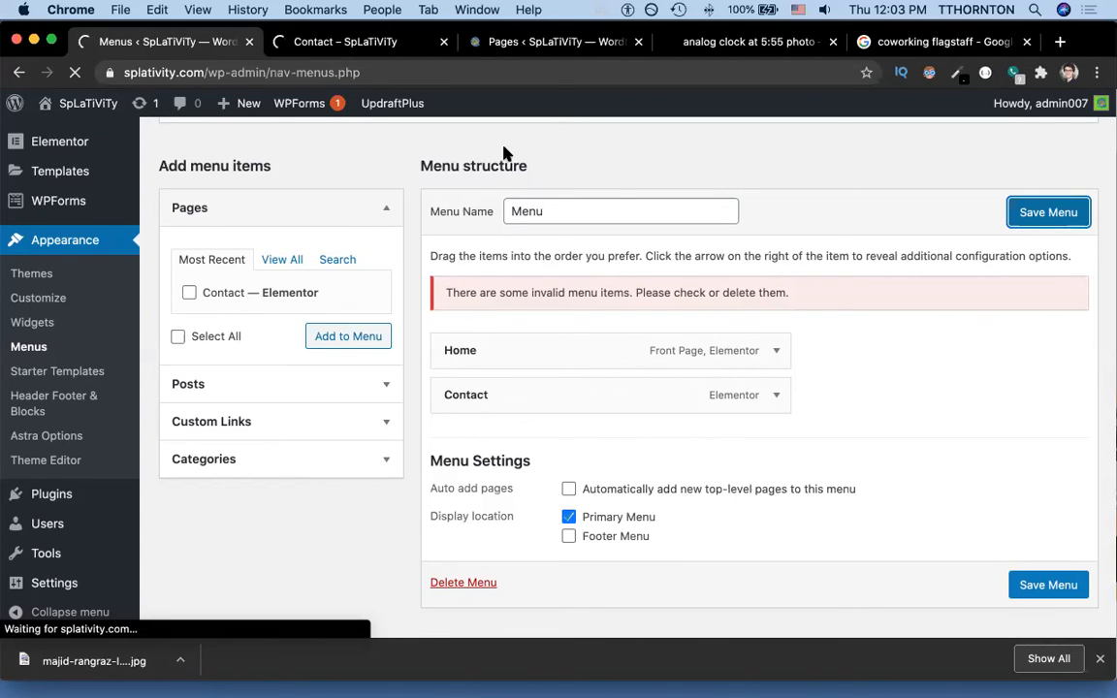
Scroll the homepage to its footer and open the Site Footer template in Elementor.
{"action": "left_click", "coordinate": [360, 41]}
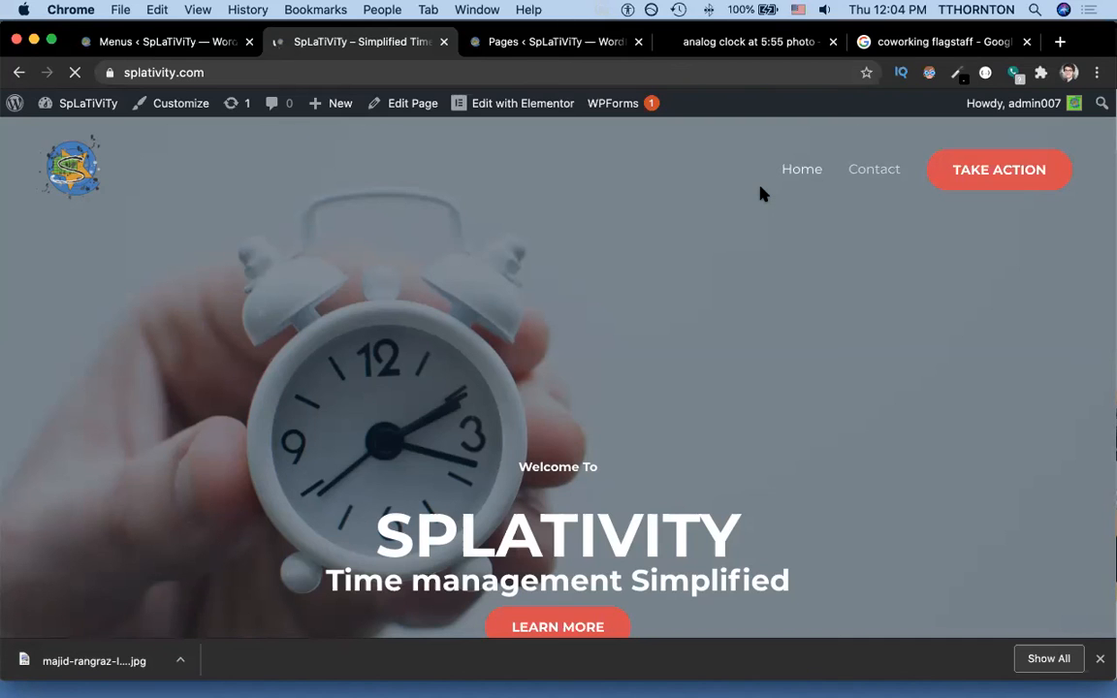
{"action": "scroll", "coordinate": [761, 194], "scroll_direction": "down", "scroll_amount": 15}
{"action": "scroll", "coordinate": [762, 194], "scroll_direction": "down", "scroll_amount": 5}
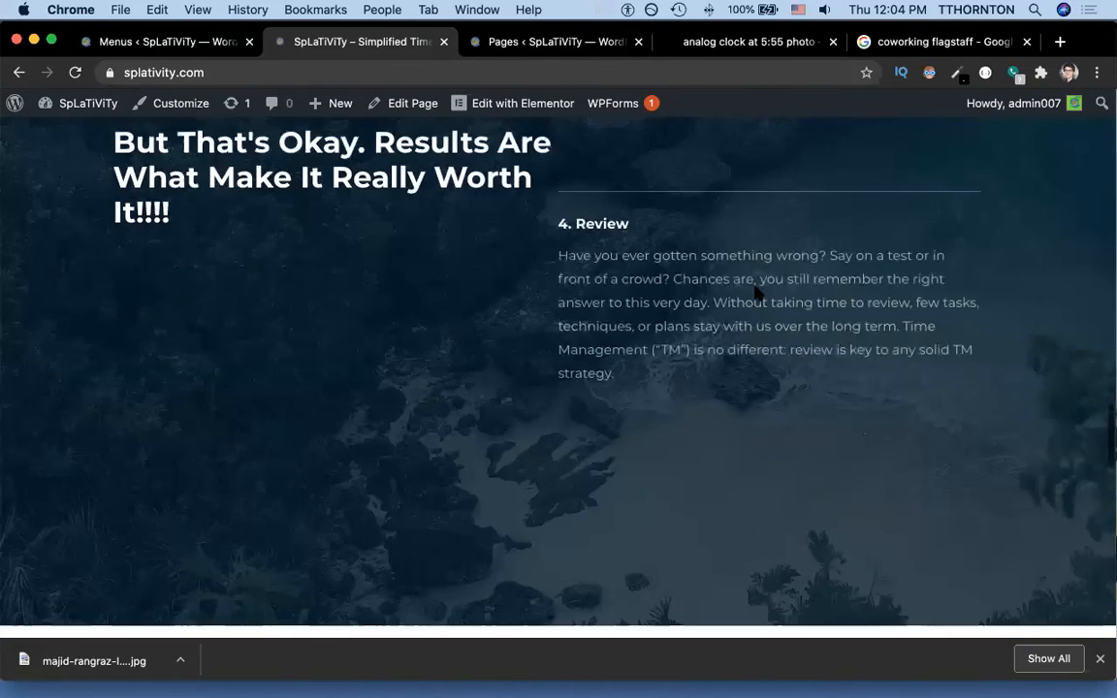
{"action": "scroll", "coordinate": [756, 291], "scroll_direction": "down", "scroll_amount": 15}
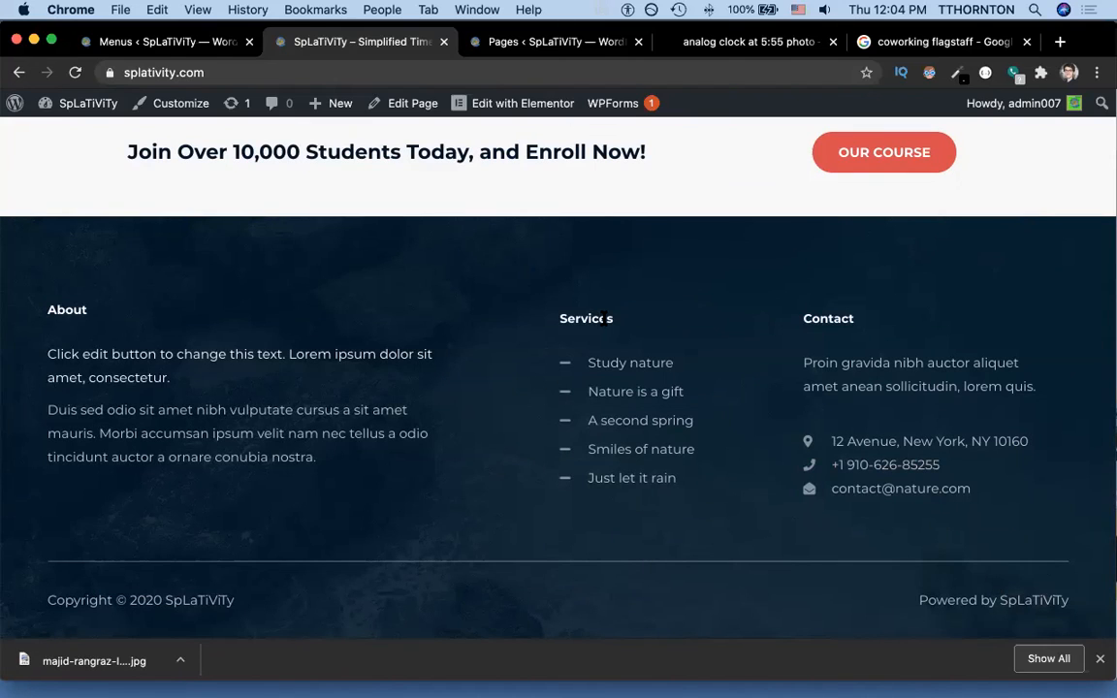
{"action": "mouse_move", "coordinate": [518, 115]}
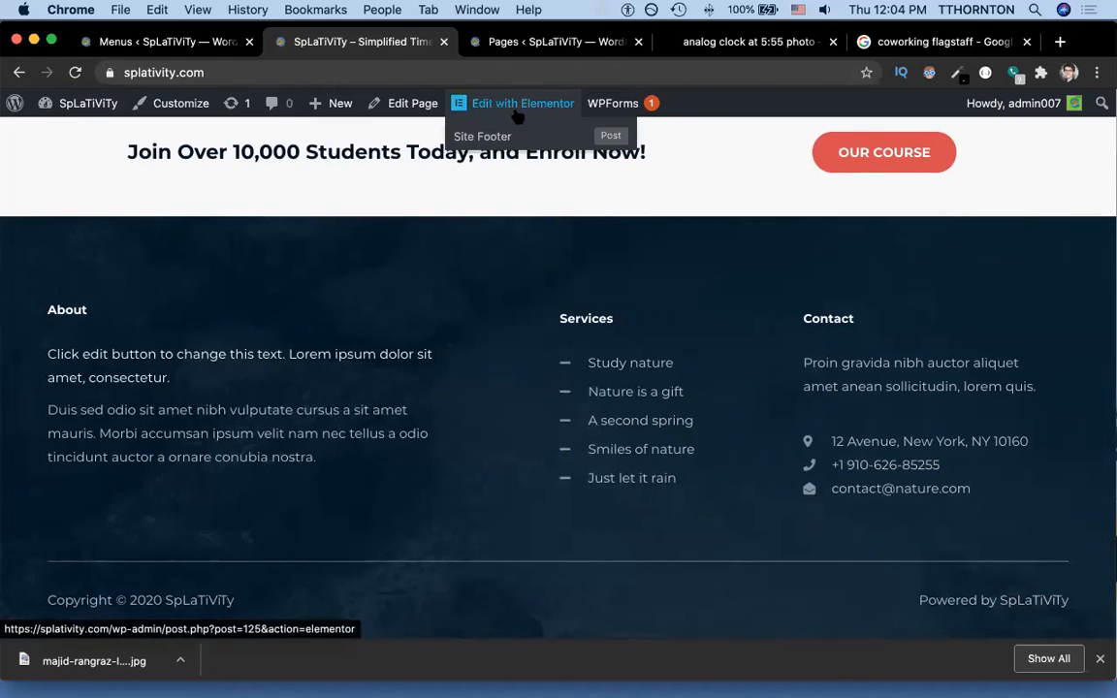
{"action": "left_click", "coordinate": [505, 135]}
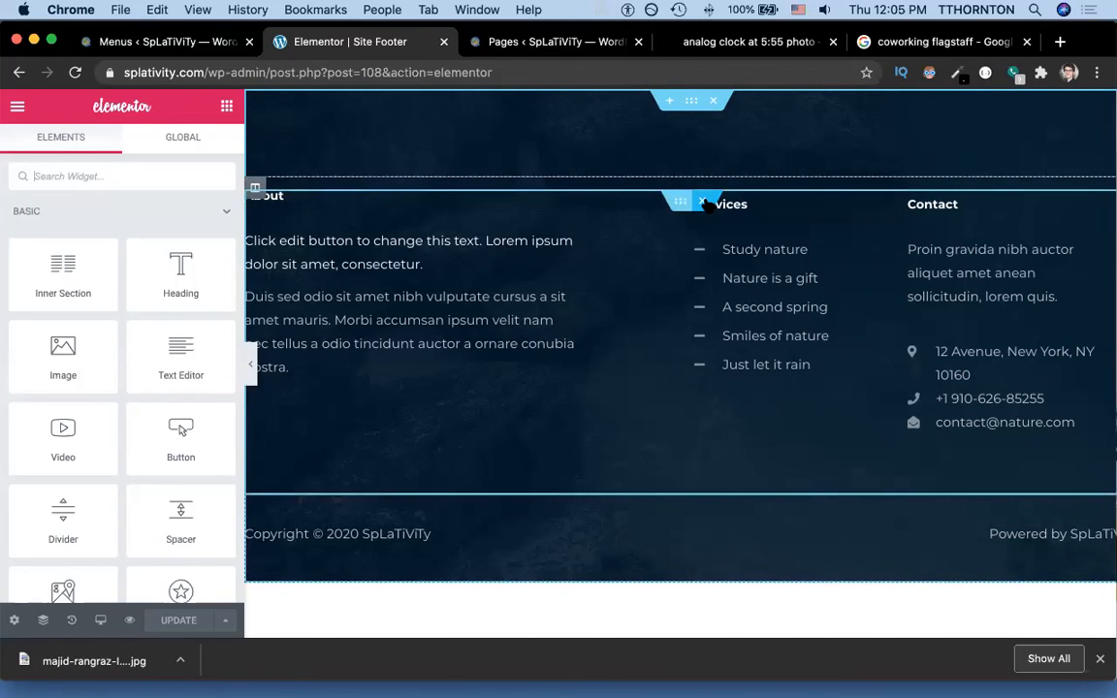
Delete the footer's About/Services/Contact columns section and select the Powered by credit widget.
{"action": "left_click", "coordinate": [704, 202]}
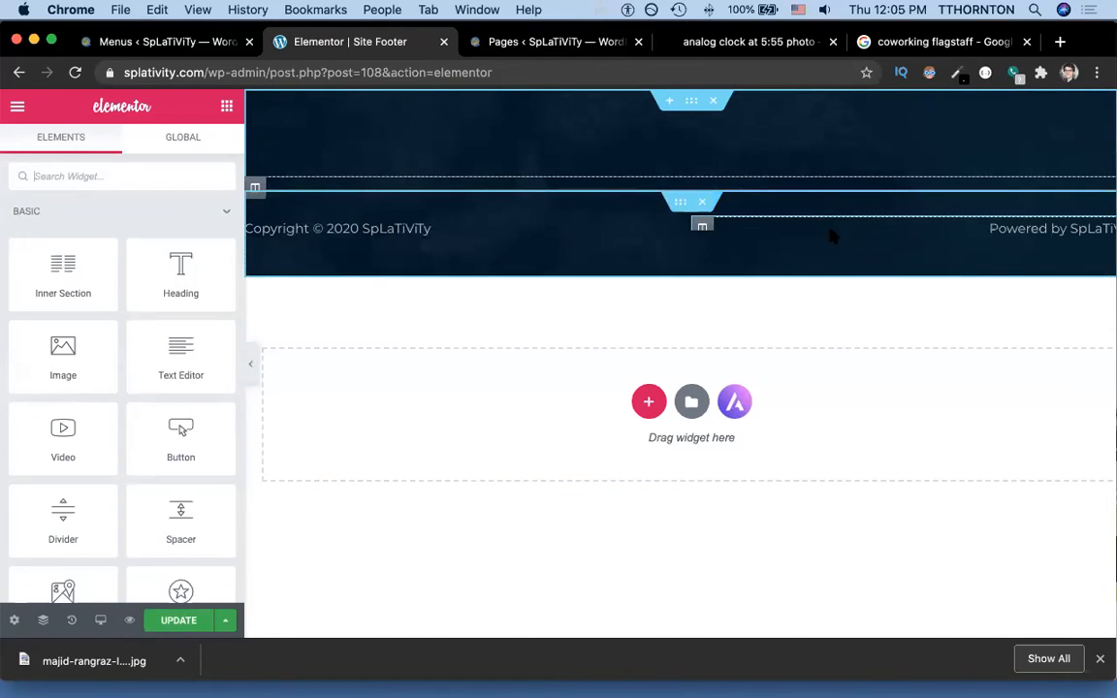
{"action": "left_click_drag", "start_coordinate": [1009, 229], "coordinate": [1013, 227]}
{"action": "left_click", "coordinate": [1030, 230]}
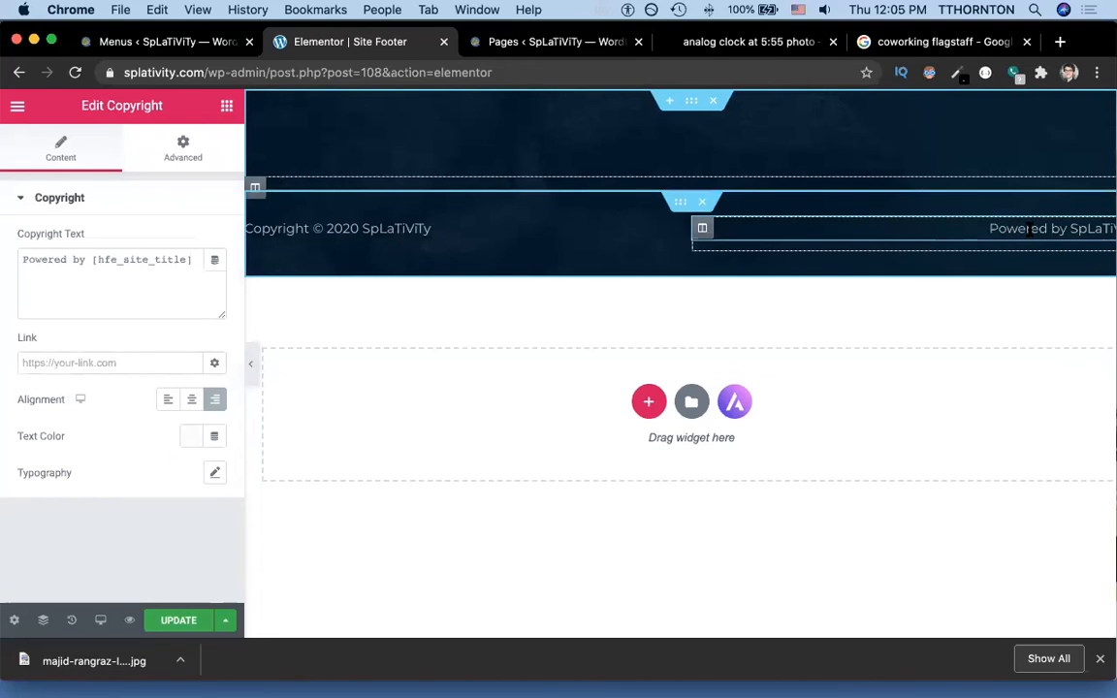
Replace the footer copyright text with 'by Tolan' and publish the update.
{"action": "left_click", "coordinate": [115, 261]}
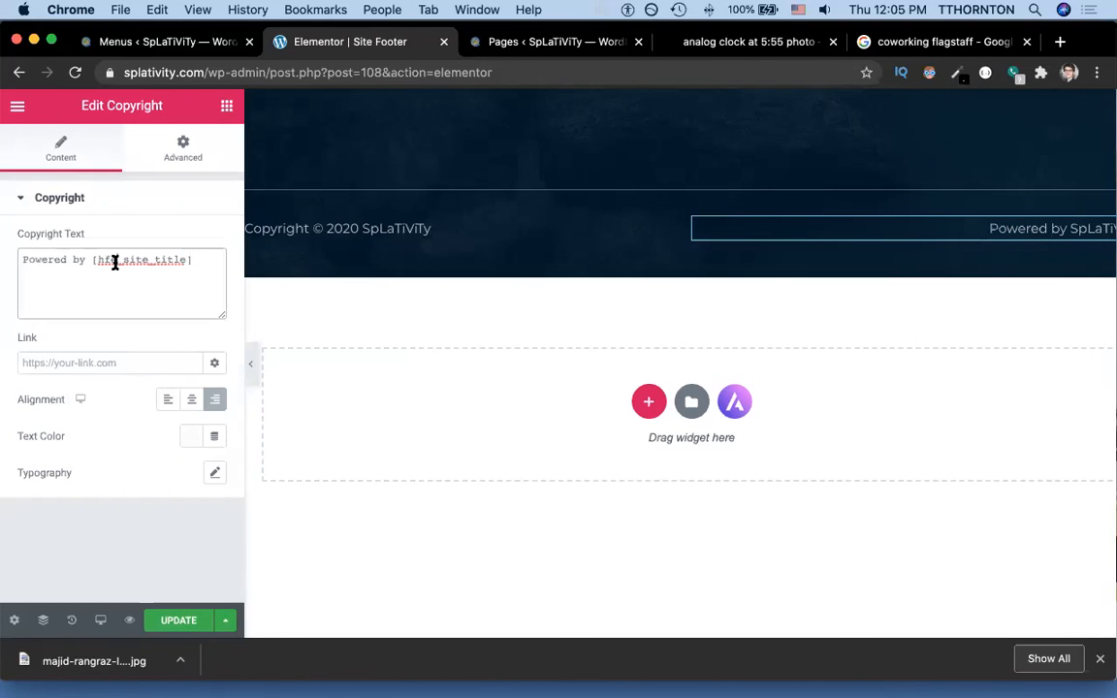
{"action": "key", "text": "super+a"}
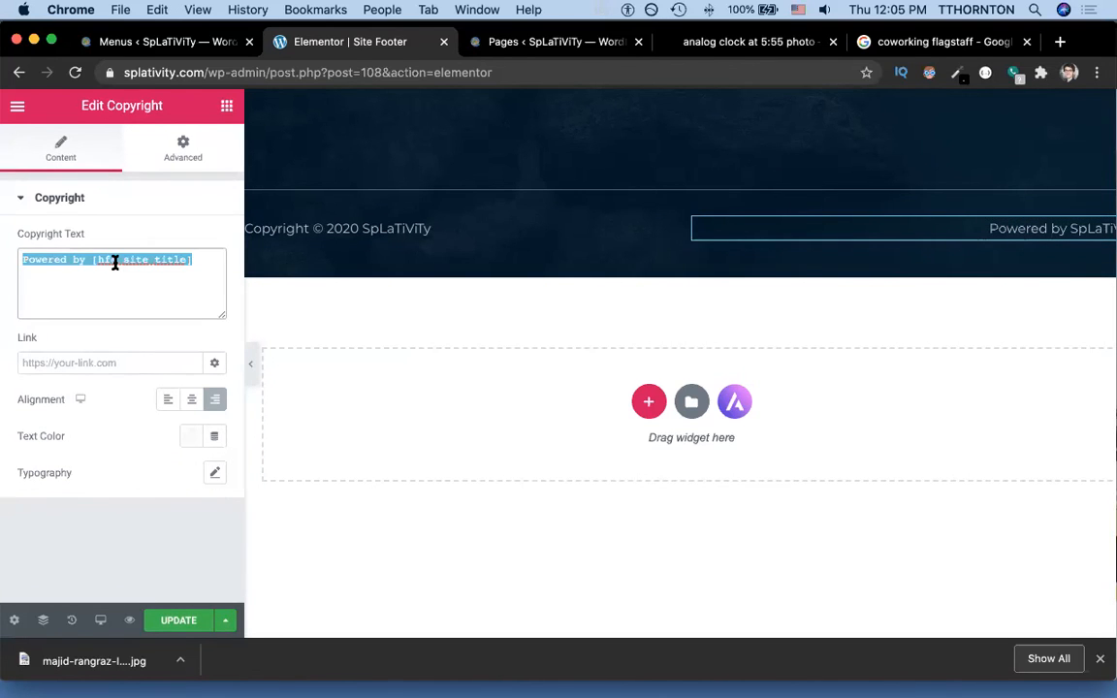
{"action": "type", "text": "by To"}
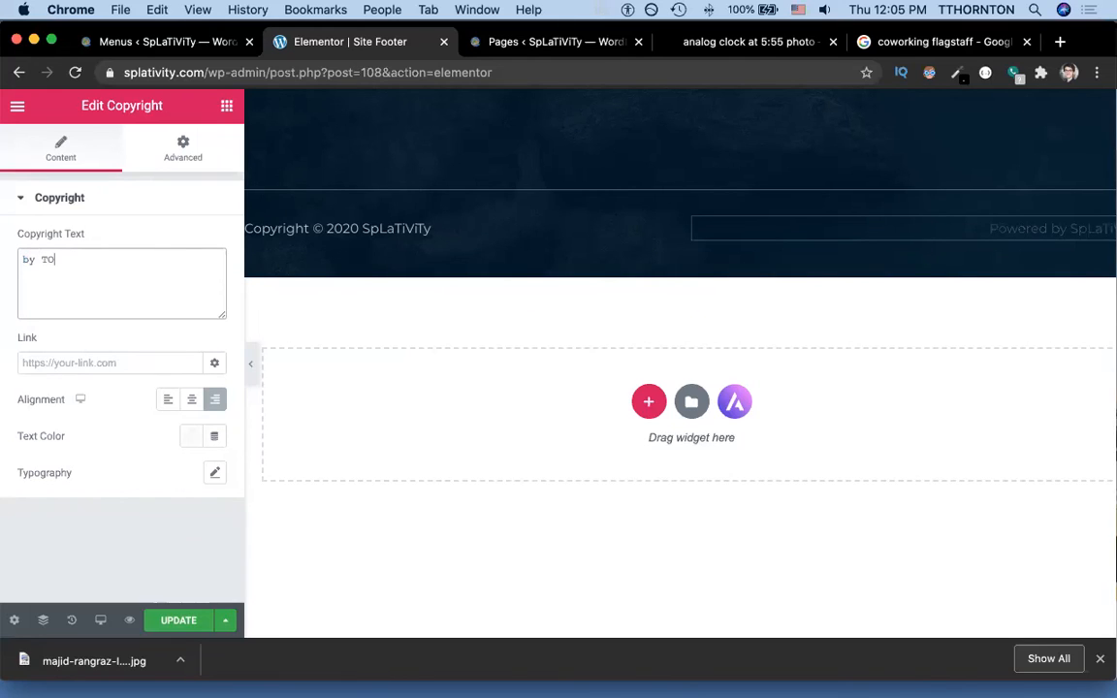
{"action": "type", "text": "lan"}
{"action": "left_click", "coordinate": [174, 620]}
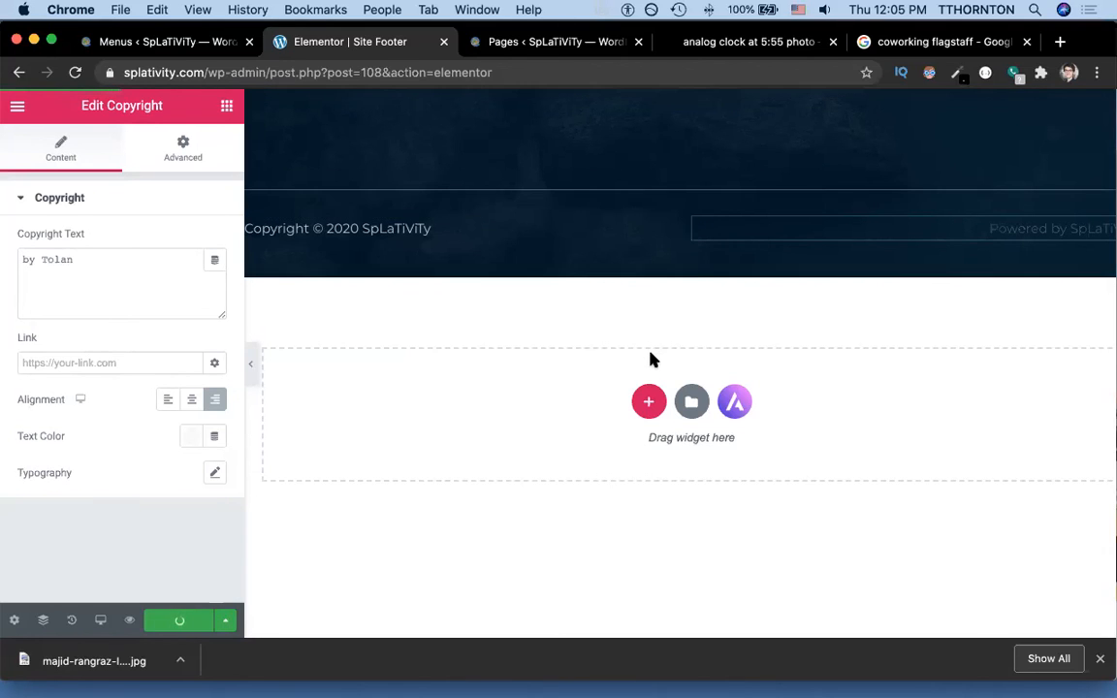
{"action": "left_click", "coordinate": [549, 44]}
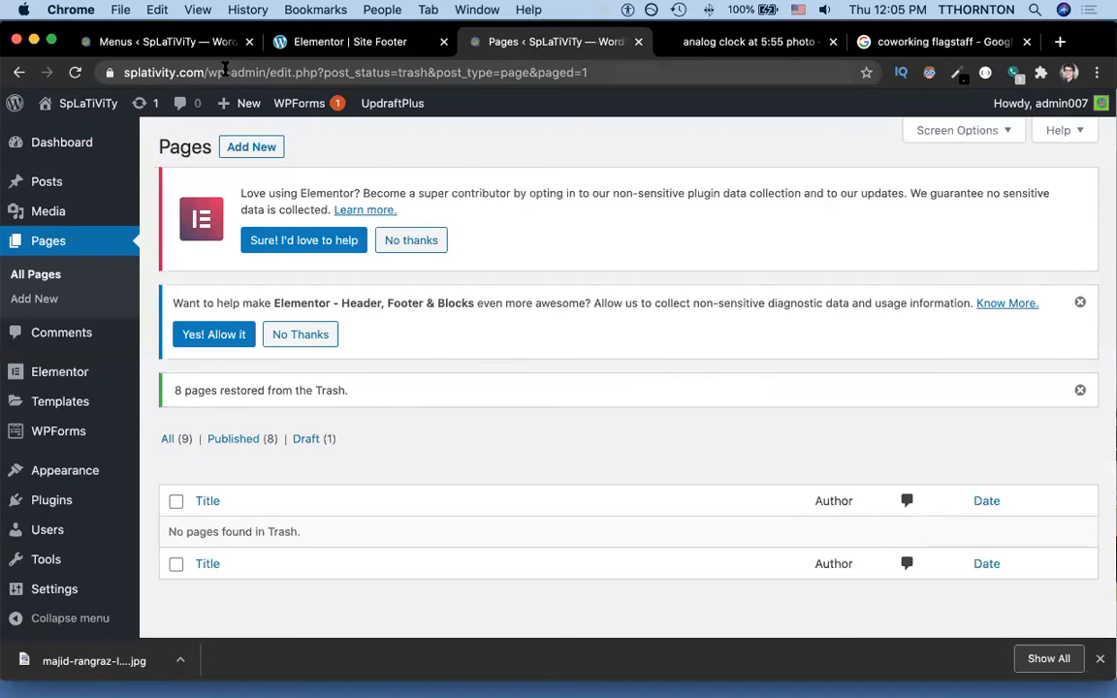
Load the splativity.com homepage and scroll to the footer to check the 'by Tolan' credit.
{"action": "left_click_drag", "start_coordinate": [218, 72], "coordinate": [630, 53]}
{"action": "key", "text": "BackSpace"}
{"action": "key", "text": "Return"}
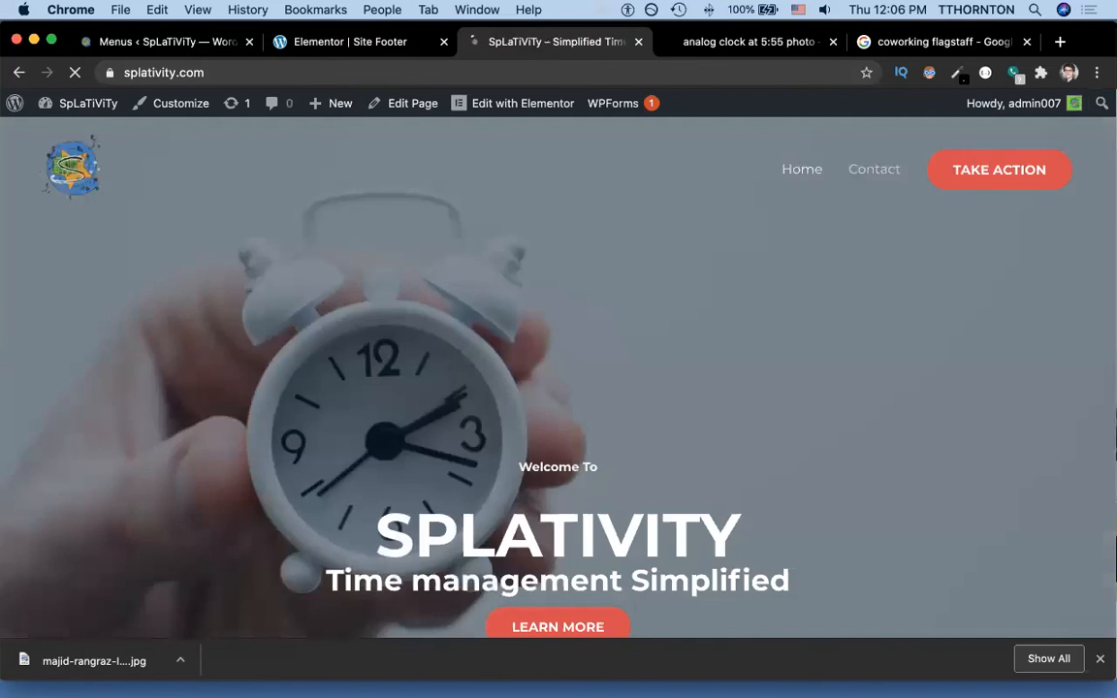
{"action": "scroll", "coordinate": [870, 269], "scroll_direction": "down", "scroll_amount": 20}
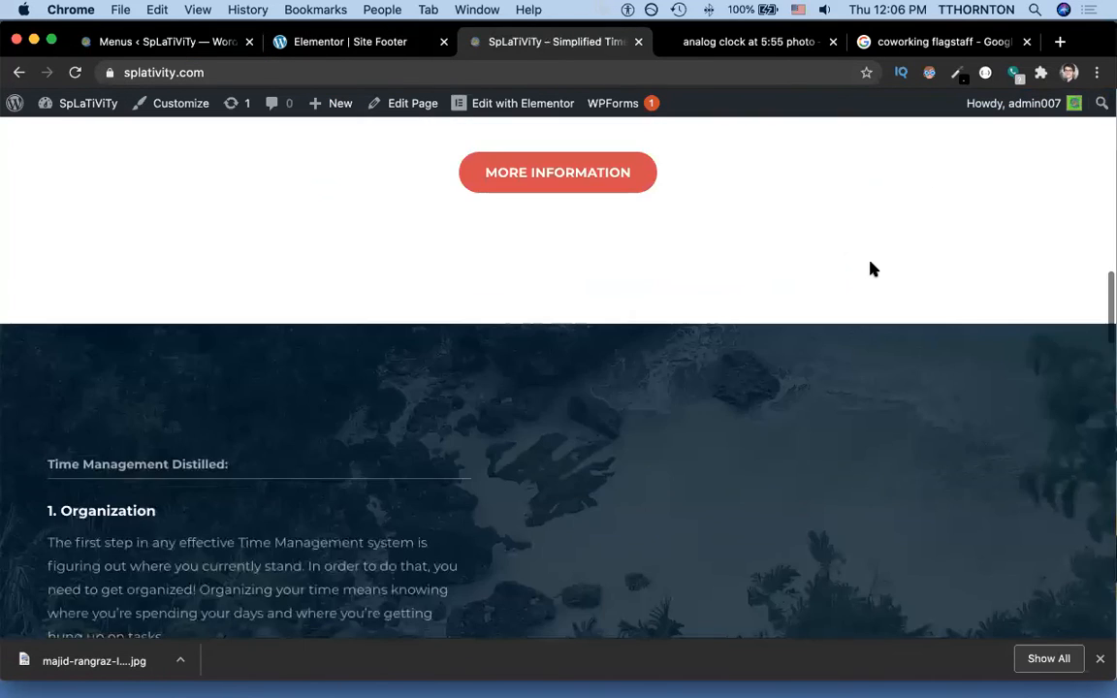
{"action": "scroll", "coordinate": [871, 269], "scroll_direction": "down", "scroll_amount": 5}
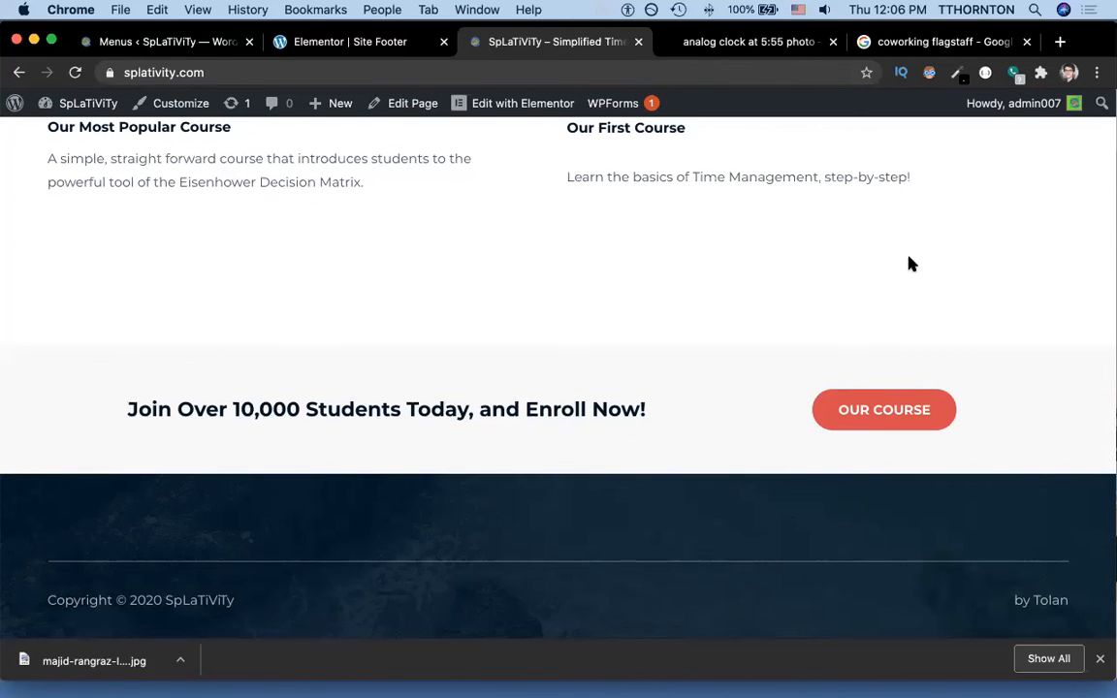
{"action": "scroll", "coordinate": [909, 263], "scroll_direction": "up", "scroll_amount": 20}
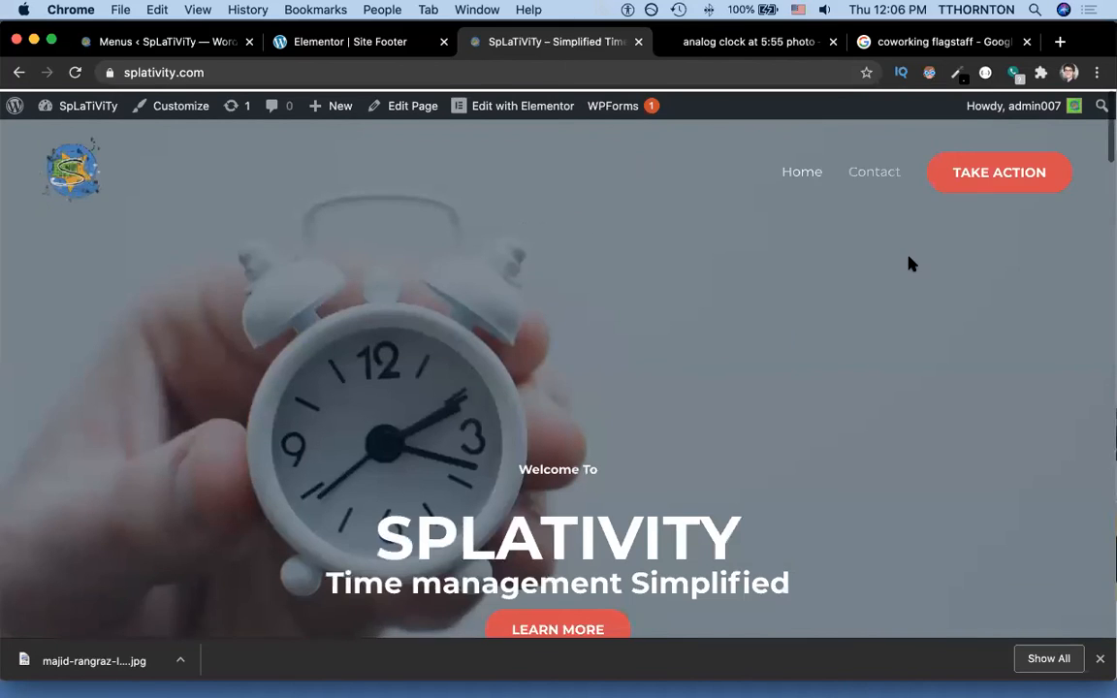
{"action": "left_click", "coordinate": [169, 42]}
List All Pages in the admin, then open the live Contact page from the site navigation.
{"action": "mouse_move", "coordinate": [48, 242]}
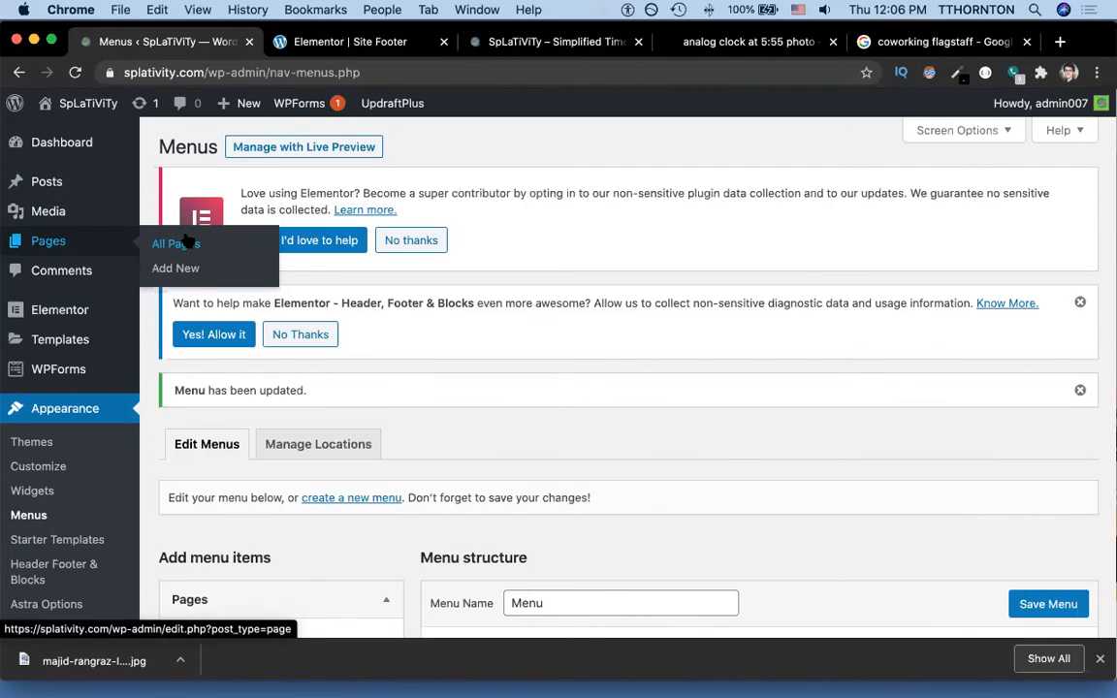
{"action": "left_click", "coordinate": [98, 254]}
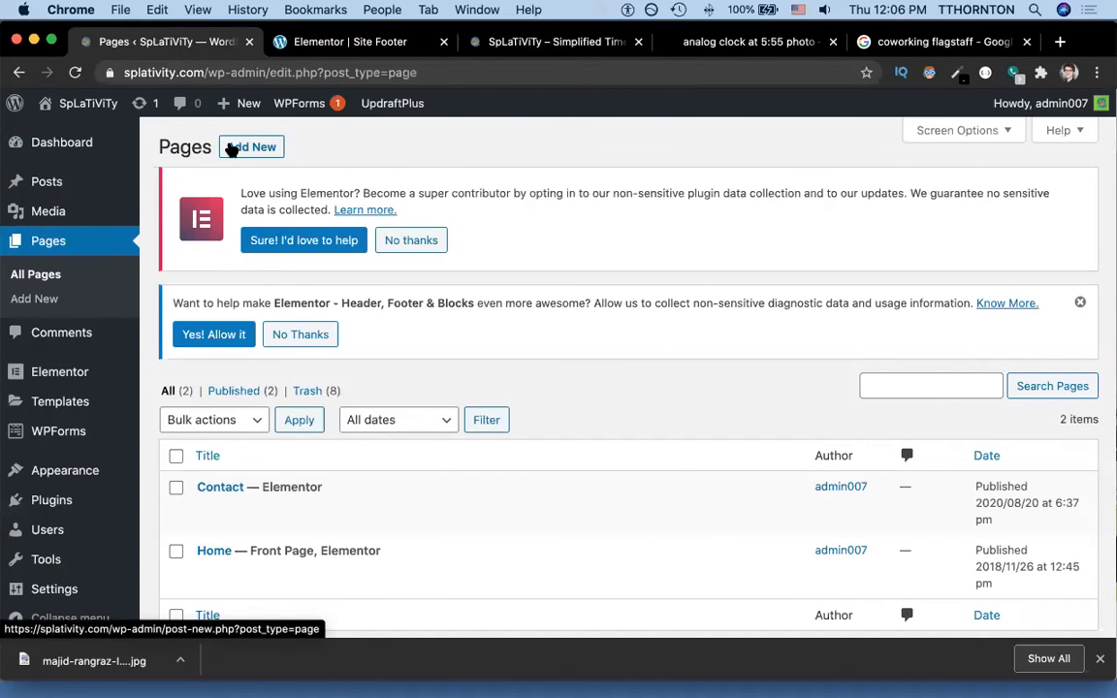
{"action": "left_click", "coordinate": [407, 41]}
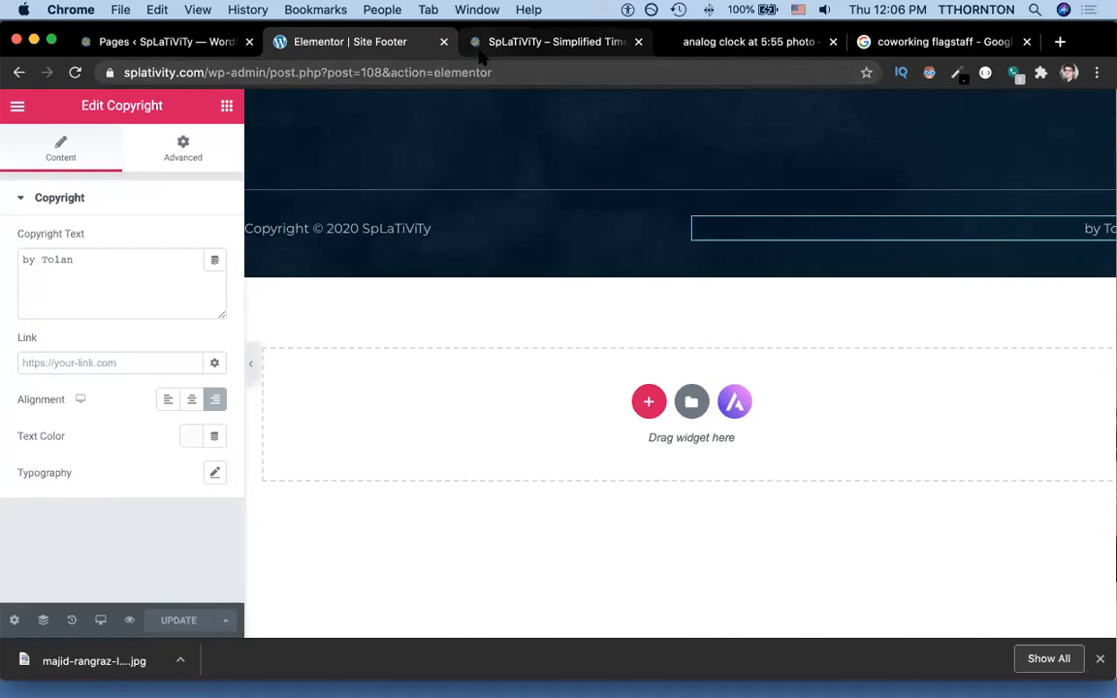
{"action": "left_click", "coordinate": [485, 44]}
{"action": "left_click", "coordinate": [869, 177]}
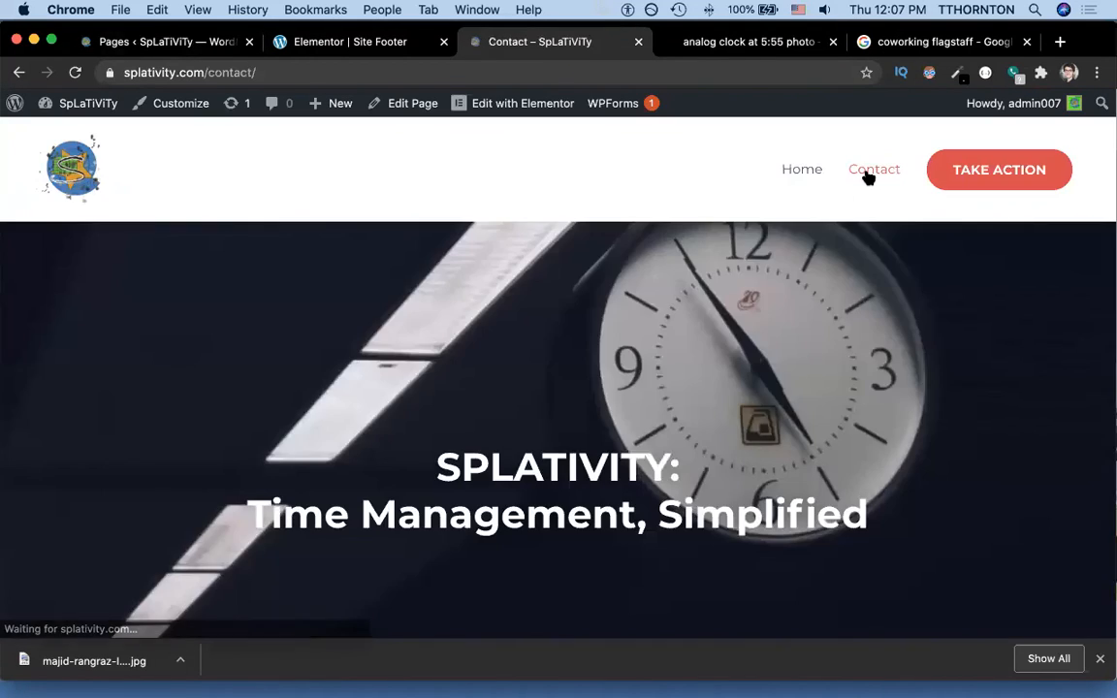
{"action": "scroll", "coordinate": [869, 178], "scroll_direction": "down", "scroll_amount": 10}
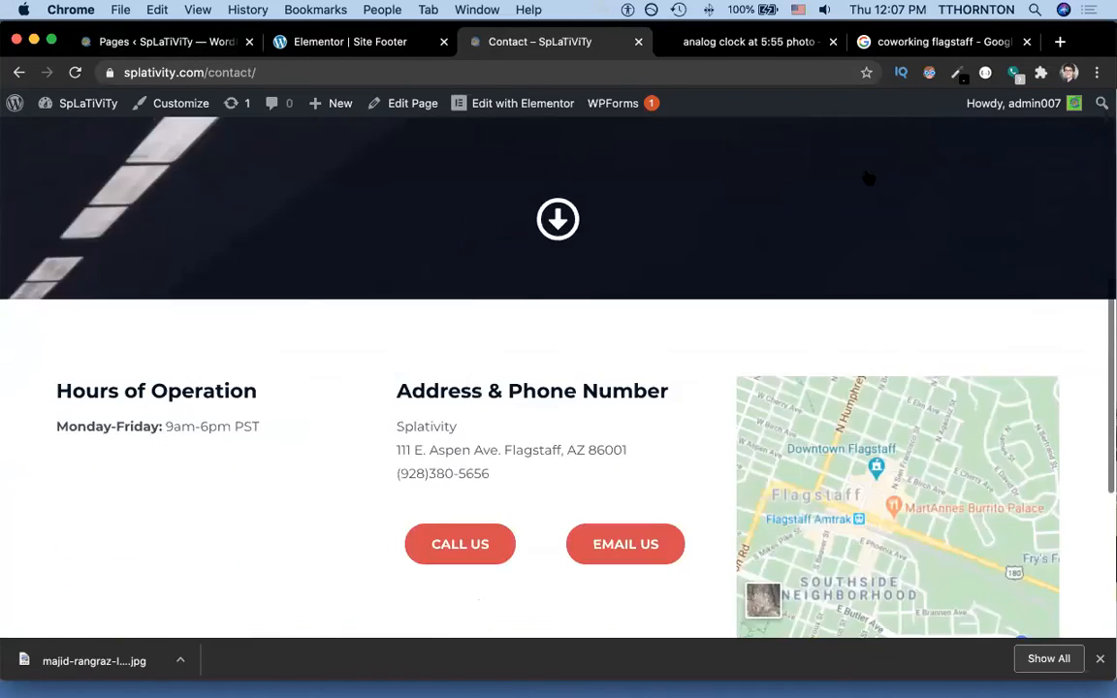